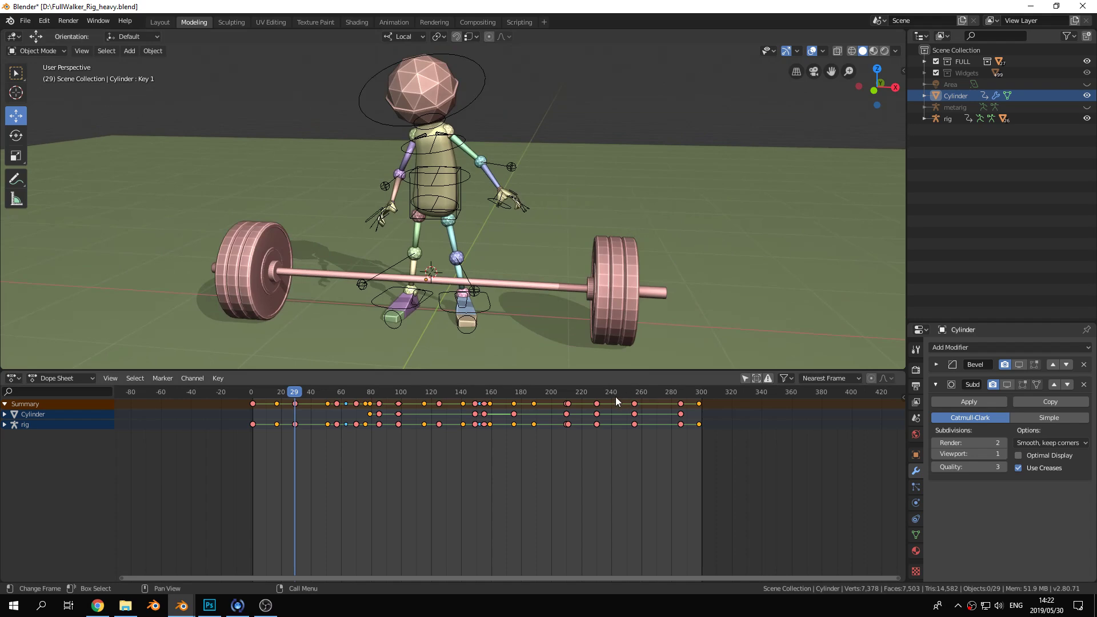
# Split the Dope Sheet area vertically in two and switch the new half to the Graph Editor
pyautogui.moveTo(903, 374); pyautogui.dragTo(440, 423)
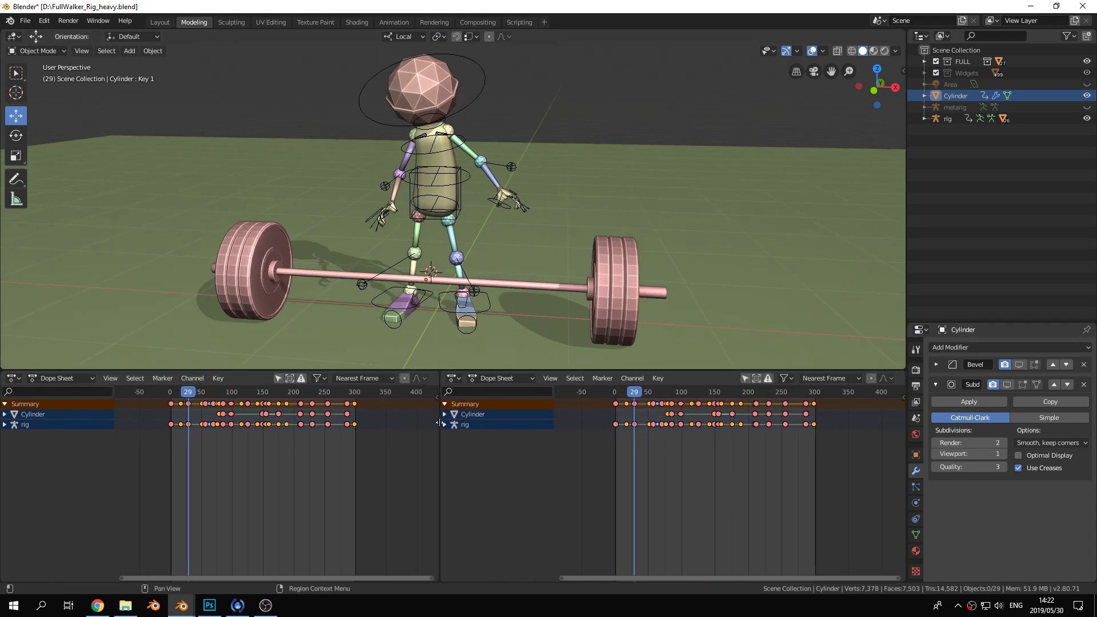
pyautogui.click(457, 377)
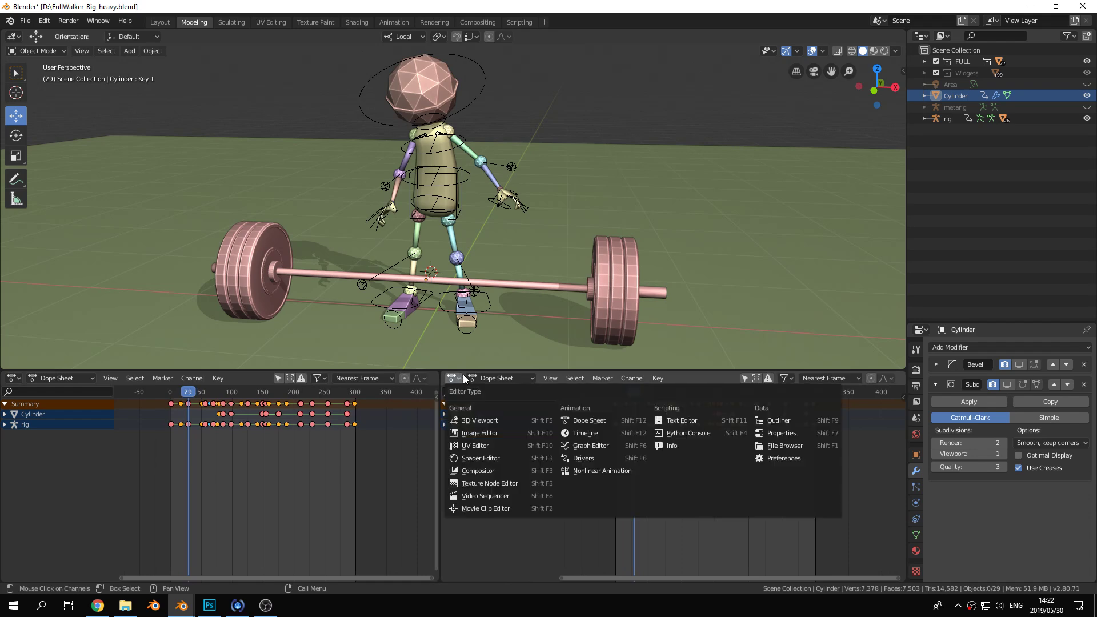
pyautogui.click(601, 446)
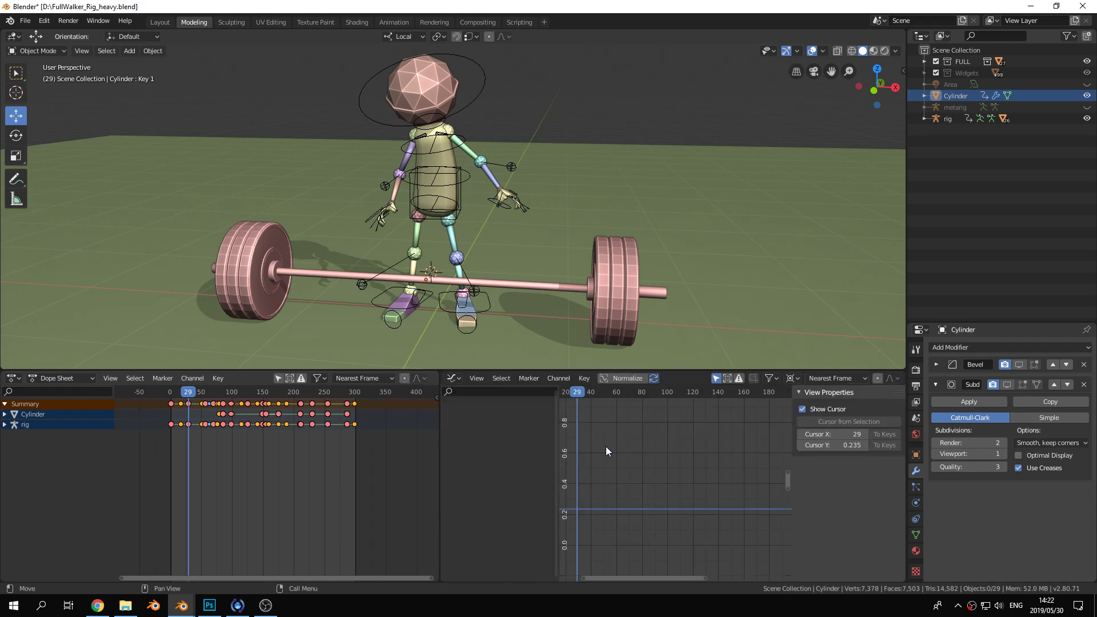
# Put the character rig in Pose Mode and select all of its visible control bones
pyautogui.click(456, 211)
pyautogui.hotkey('ctrl', 'Tab')
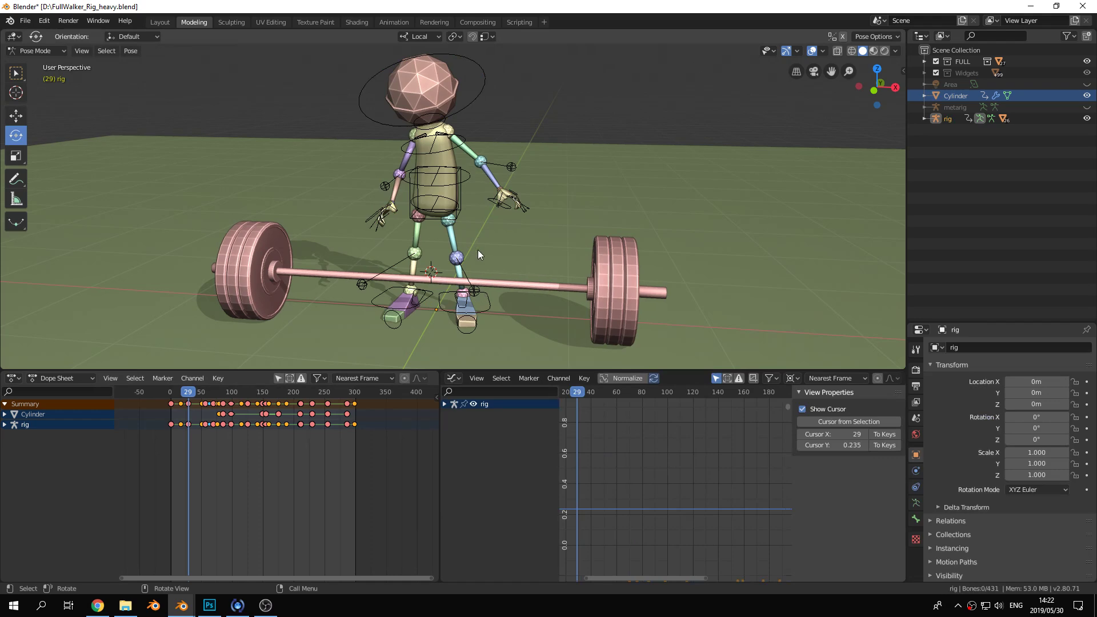
pyautogui.press('a')
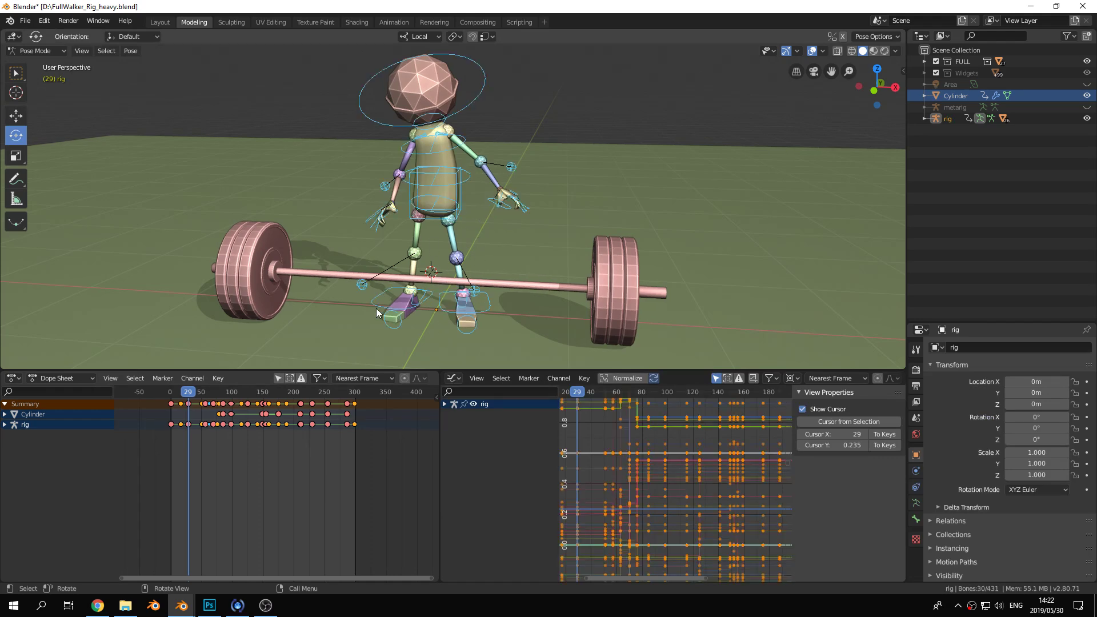
# Go to frame 58 and enable the Arm.L (FK) and Arm.R (FK) rig layers
pyautogui.moveTo(200, 398)
pyautogui.mouseDown()
pyautogui.moveTo(220, 394)
pyautogui.moveTo(166, 394)
pyautogui.moveTo(214, 391)
pyautogui.moveTo(206, 392)
pyautogui.mouseUp()
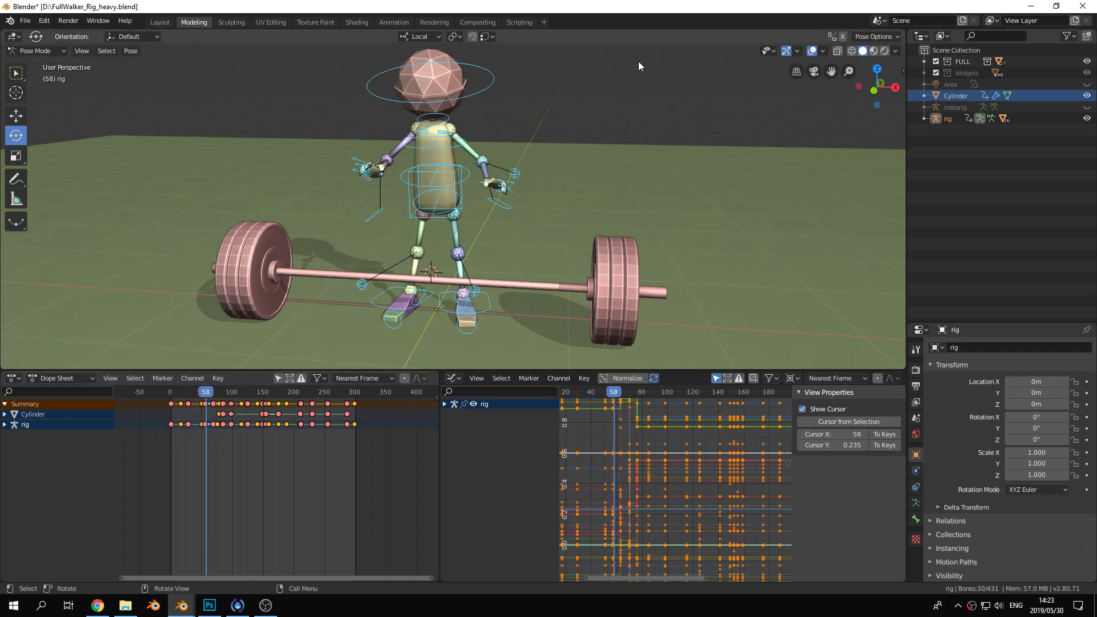
pyautogui.press('n')
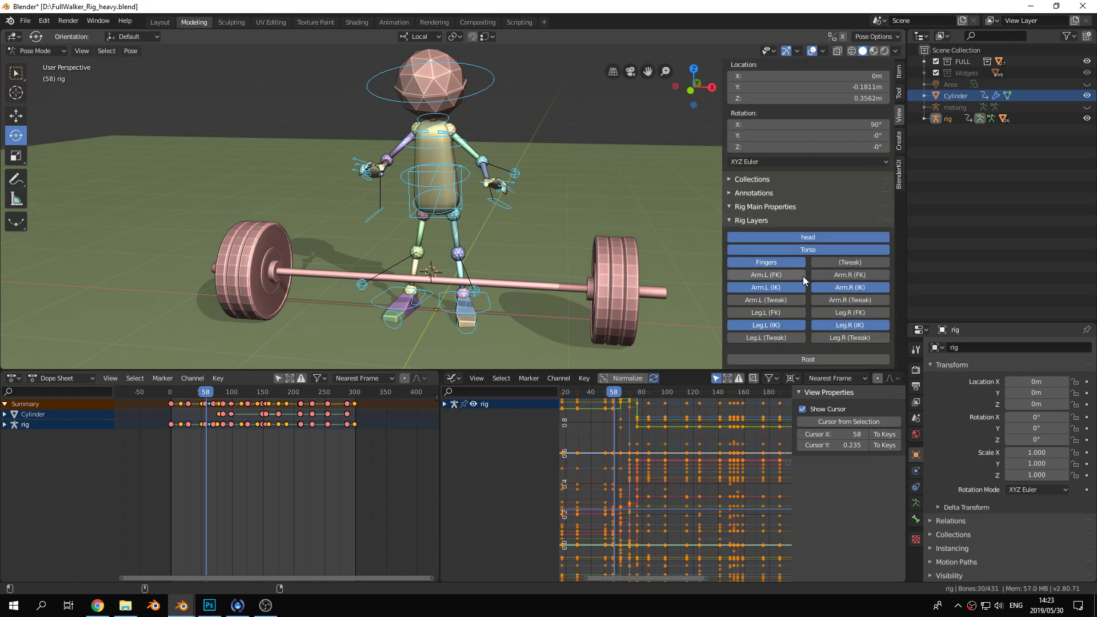
pyautogui.click(820, 272)
pyautogui.click(837, 272)
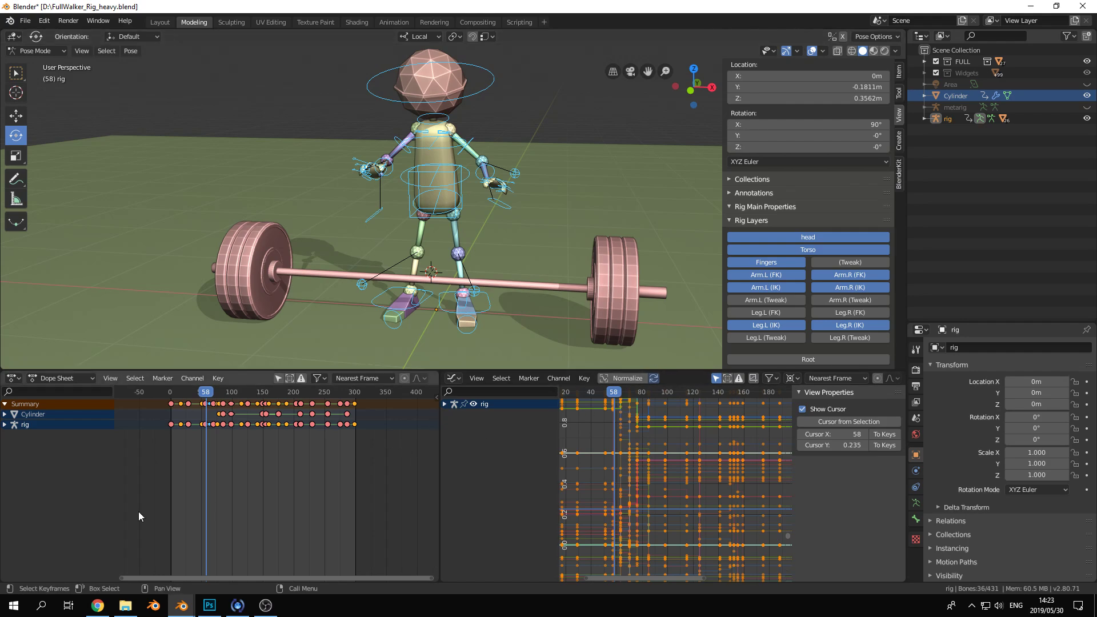
# Select all keyframes in the Dope Sheet and set their interpolation to Bezier
pyautogui.click(254, 471)
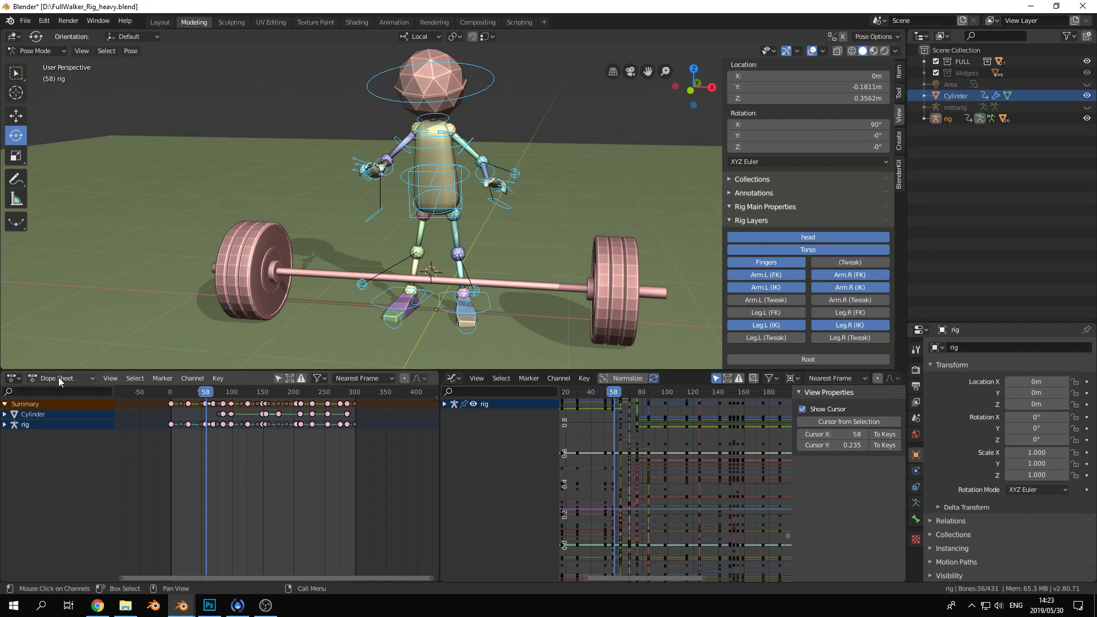
pyautogui.press('a')
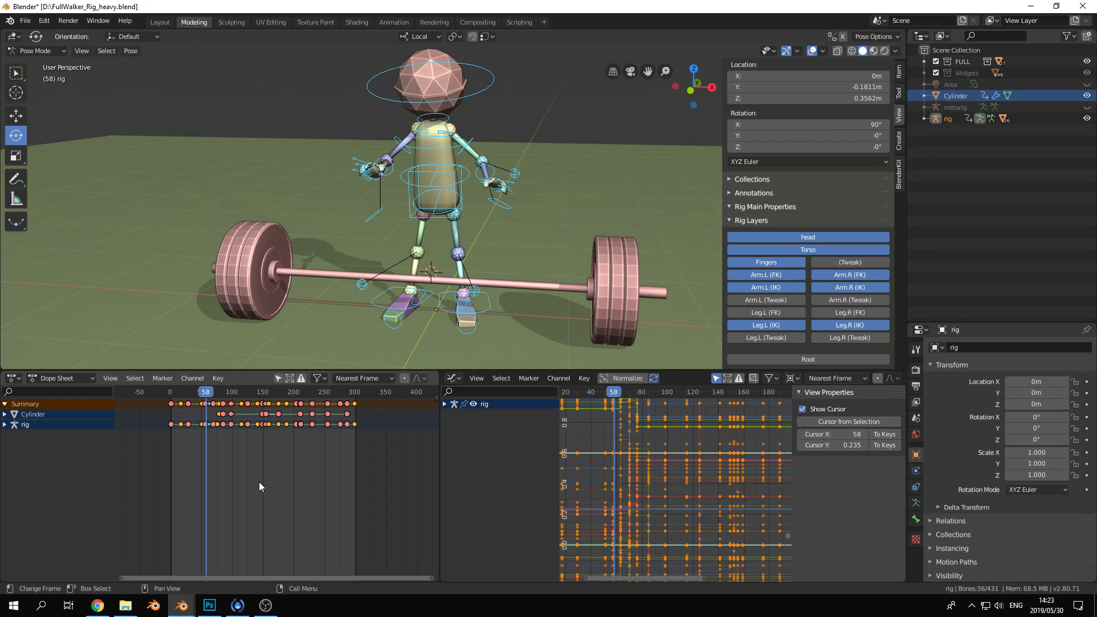
pyautogui.press('t')
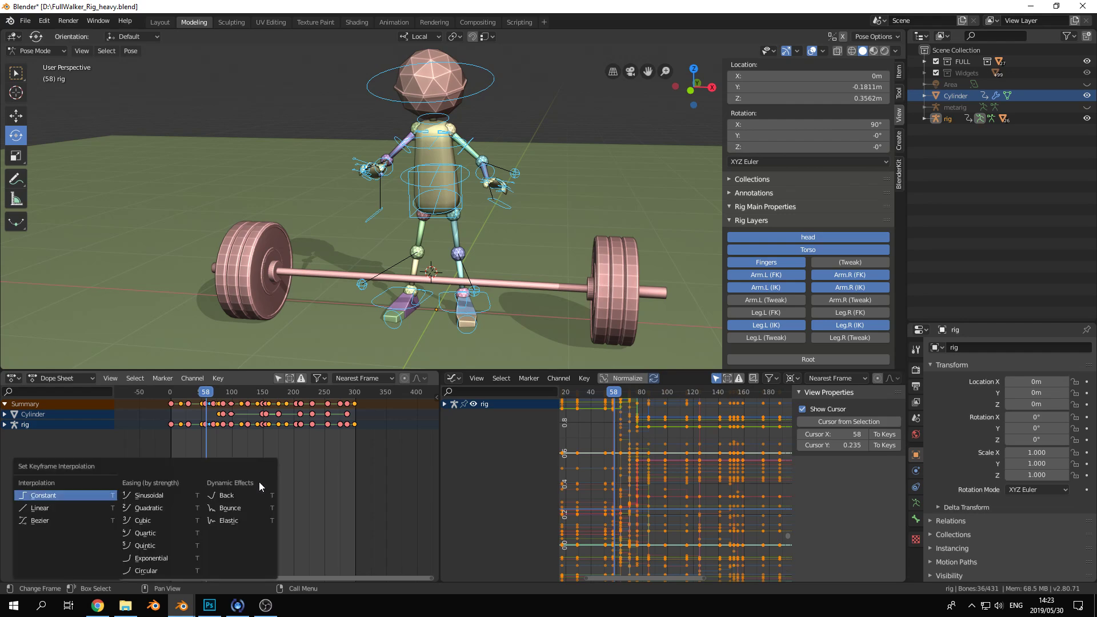
pyautogui.click(61, 519)
pyautogui.rightClick(177, 438)
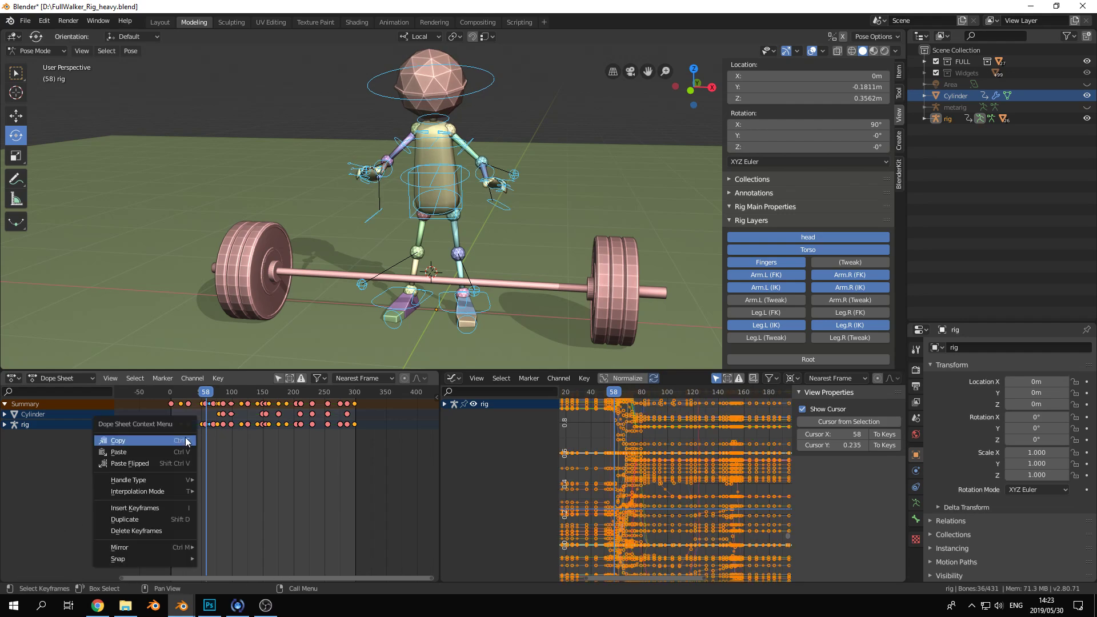
# Play the animation from frame 0 and watch the barbell lift from the front
pyautogui.moveTo(203, 393); pyautogui.dragTo(172, 399)
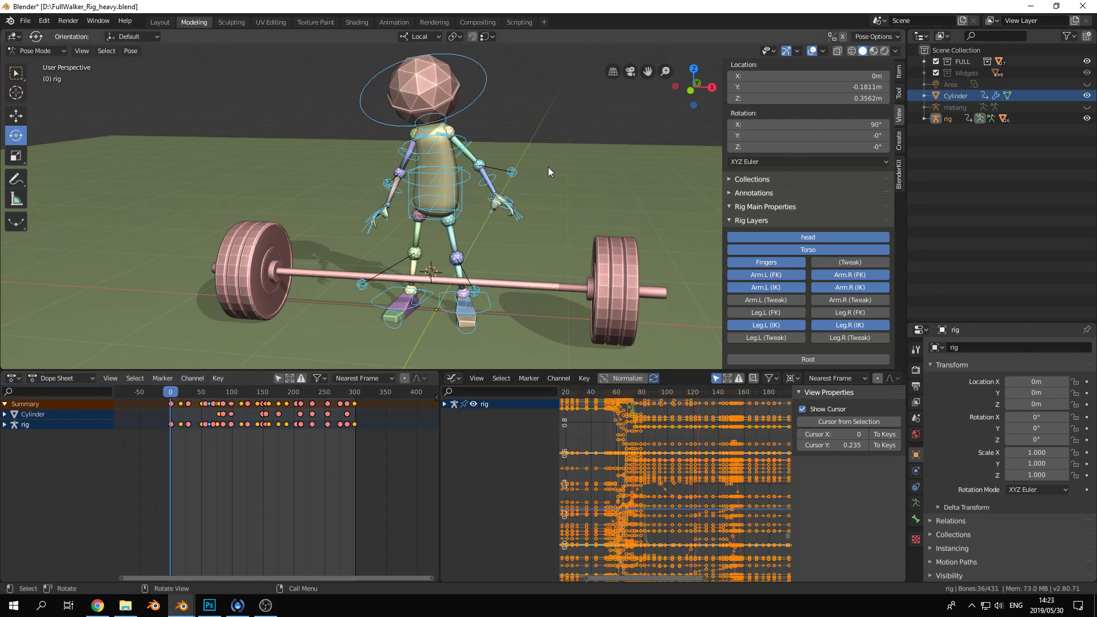
pyautogui.press('space')
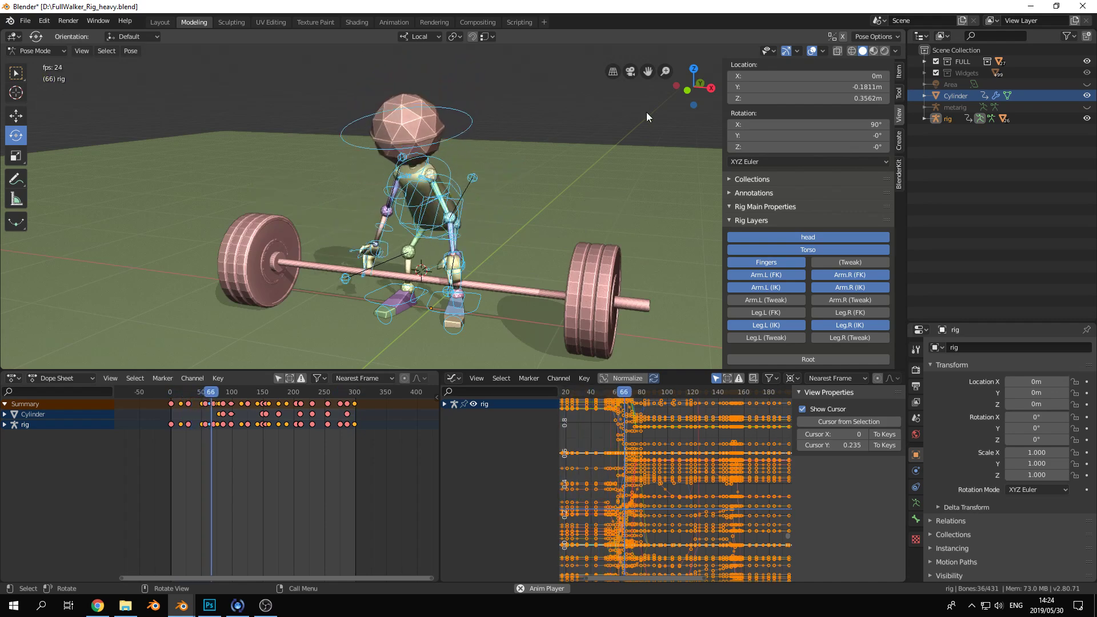
pyautogui.moveTo(591, 183); pyautogui.dragTo(568, 201, button='middle')
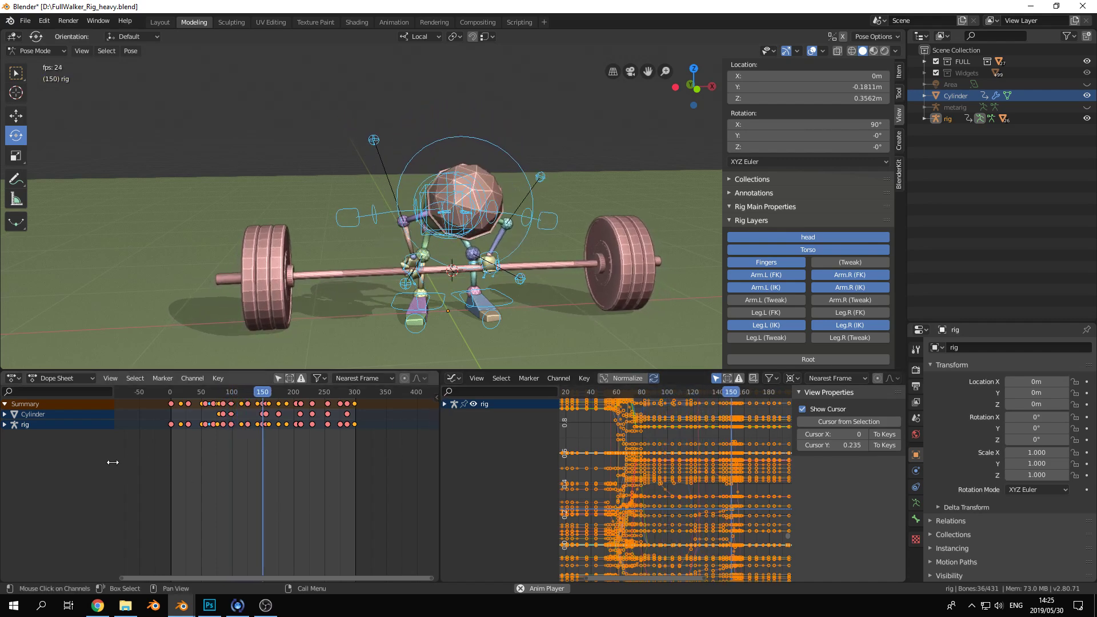
# Narrow the Dope Sheet and its channel list while fitting the full keyframe range into the area
pyautogui.scroll(2, 238, 458)
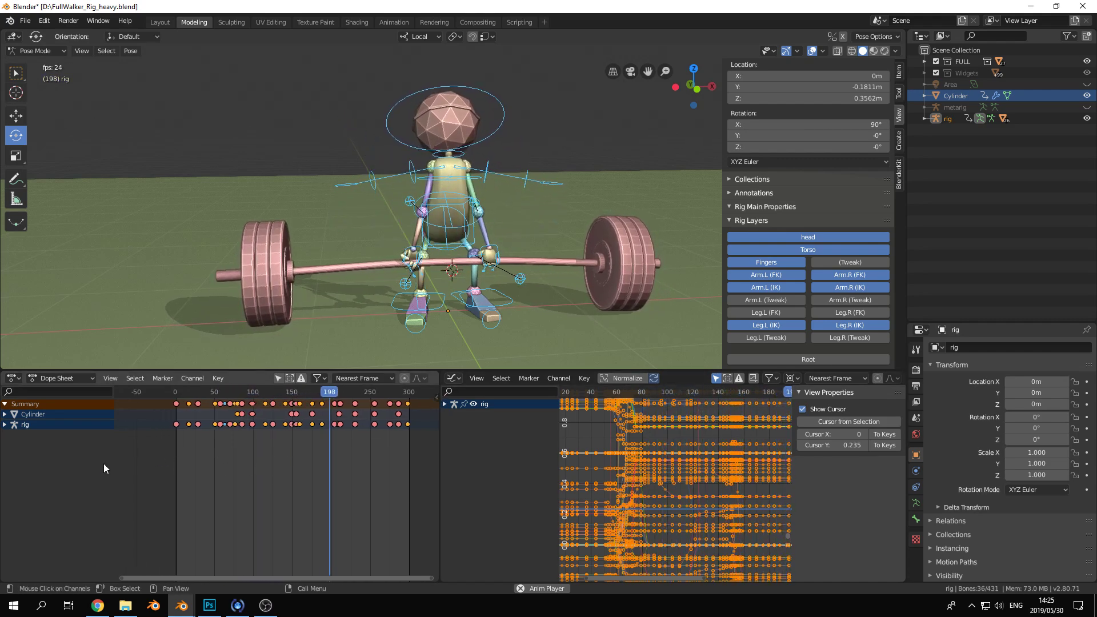
pyautogui.moveTo(111, 461); pyautogui.dragTo(69, 465)
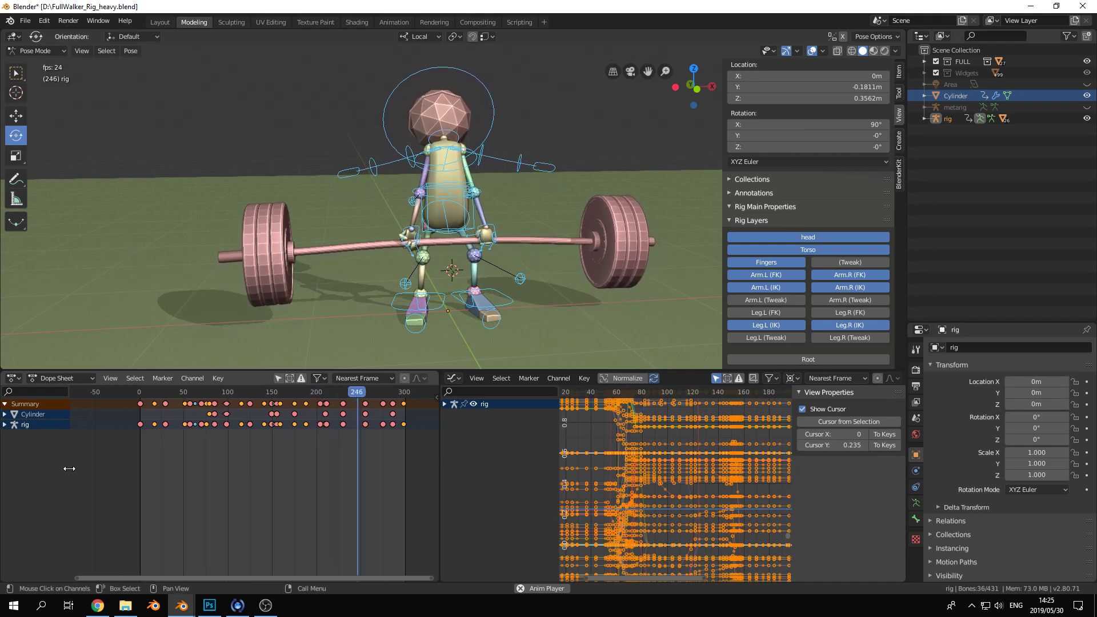
pyautogui.scroll(2, 177, 478)
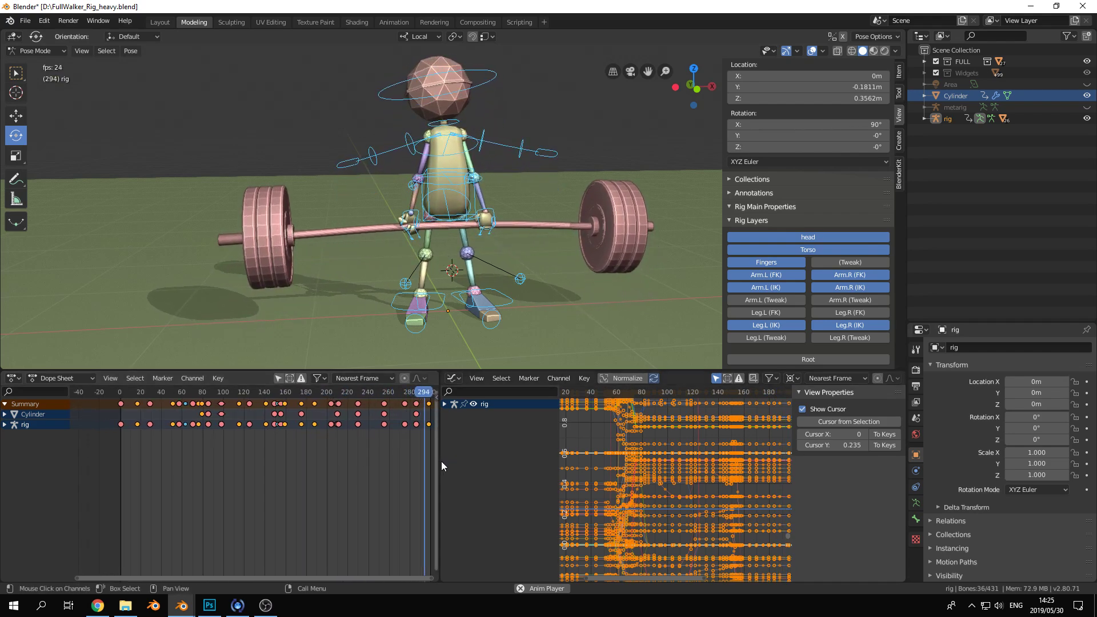
pyautogui.moveTo(439, 464); pyautogui.dragTo(395, 464)
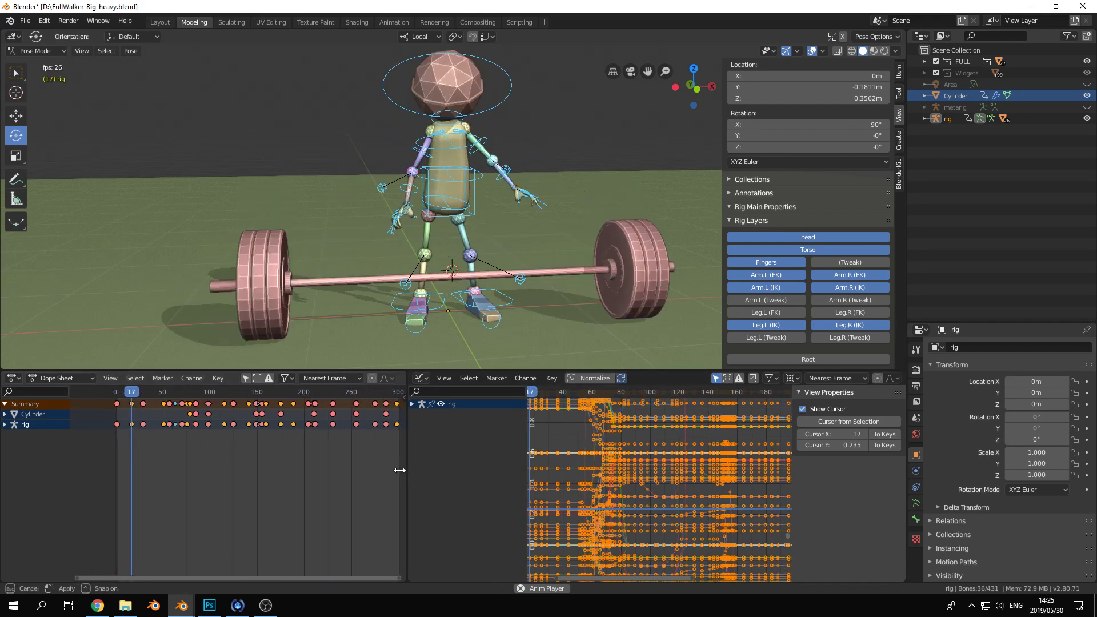
# Select the rig's torso control and widen the Graph Editor to make room for its curves
pyautogui.click(475, 208)
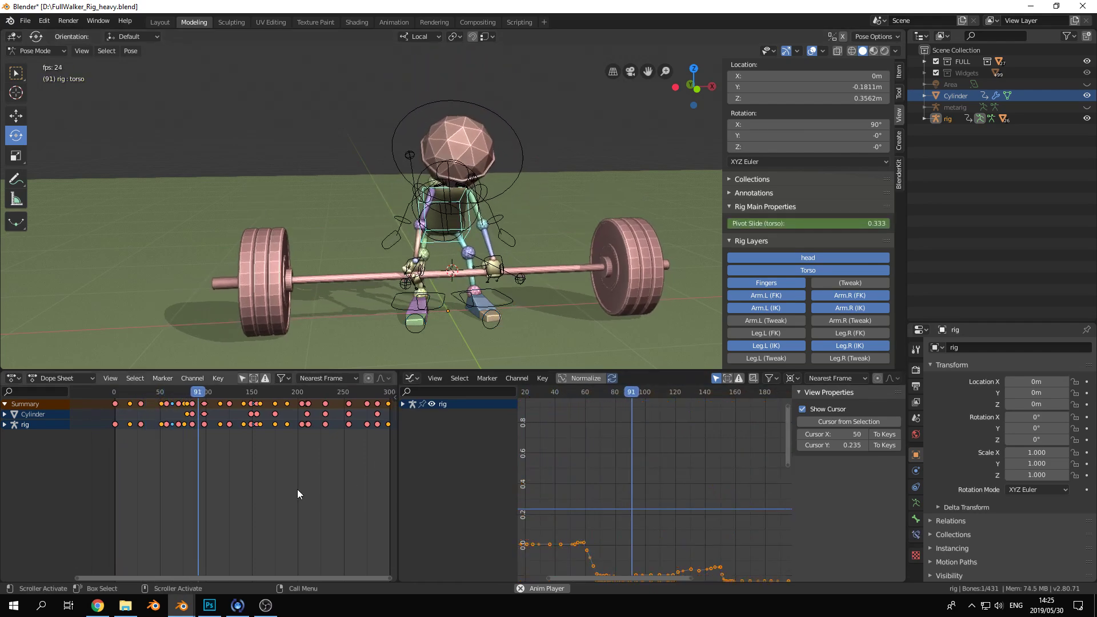
pyautogui.moveTo(571, 259); pyautogui.dragTo(546, 200, button='middle')
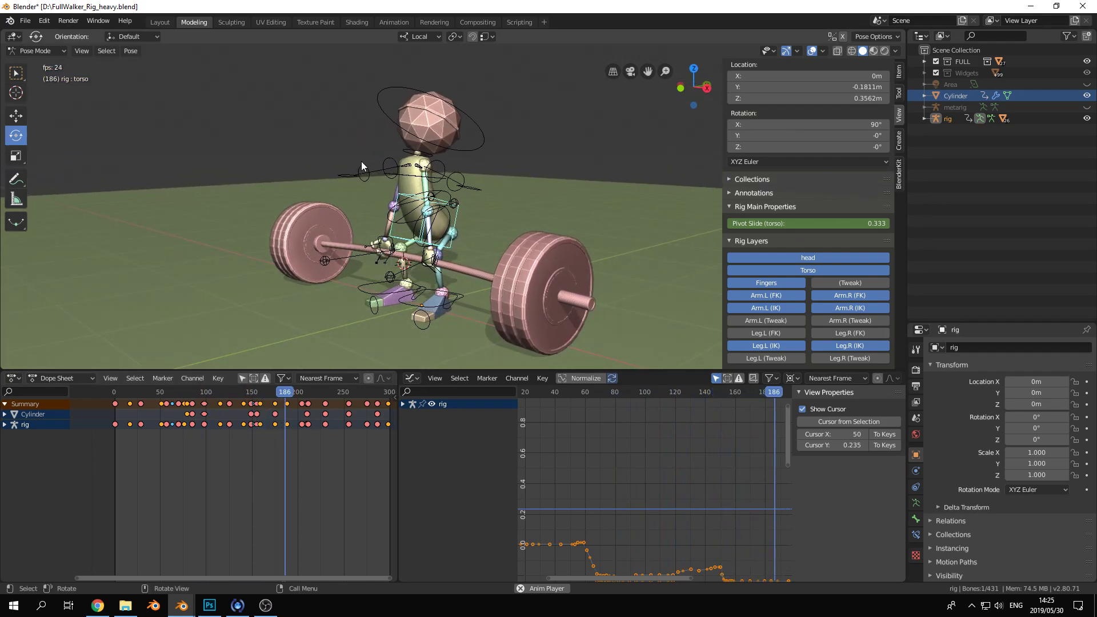
pyautogui.scroll(2, 425, 281)
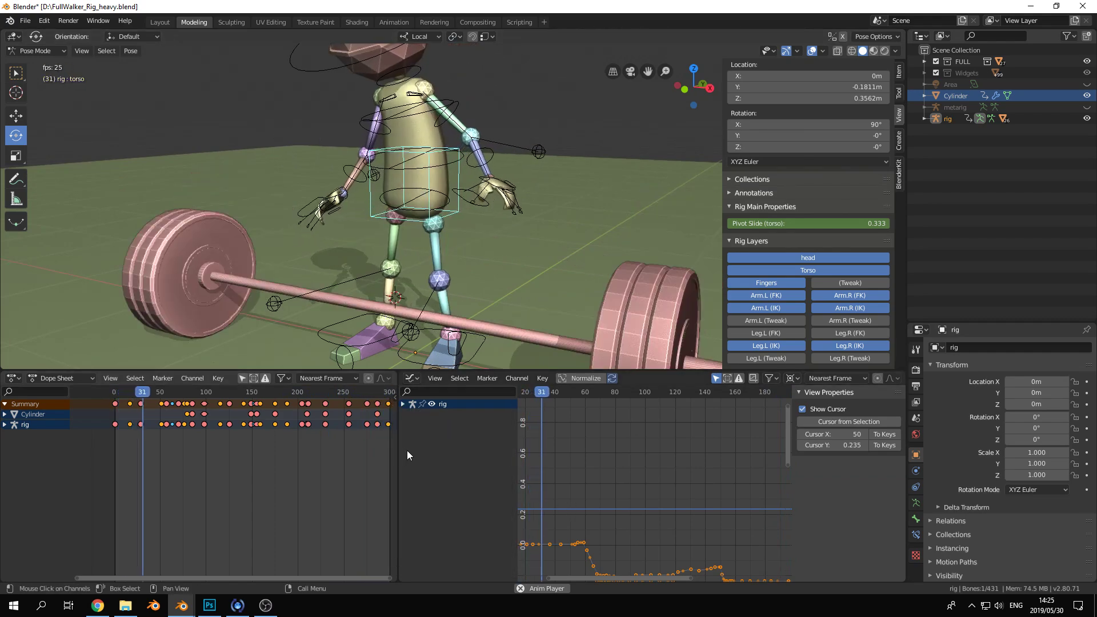
pyautogui.moveTo(398, 443); pyautogui.dragTo(321, 404)
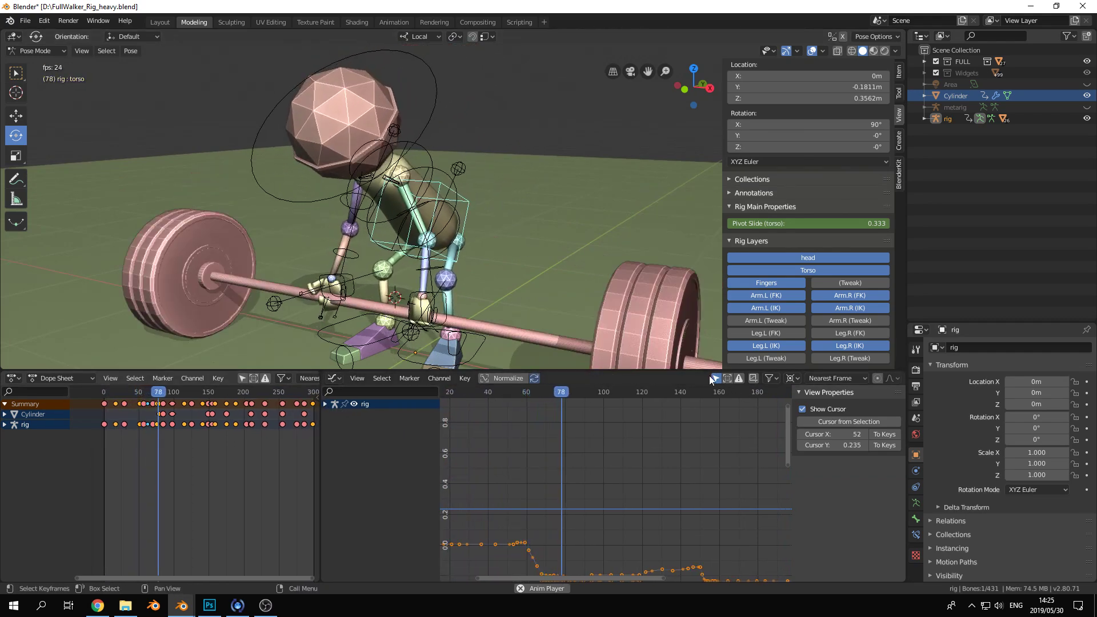
# Expand the rig's animation channels and unpin the elbow_target group, keeping the Graph Editor limited to selected bones
pyautogui.keyDown('ctrl'); pyautogui.click(325, 404); pyautogui.keyUp('ctrl')
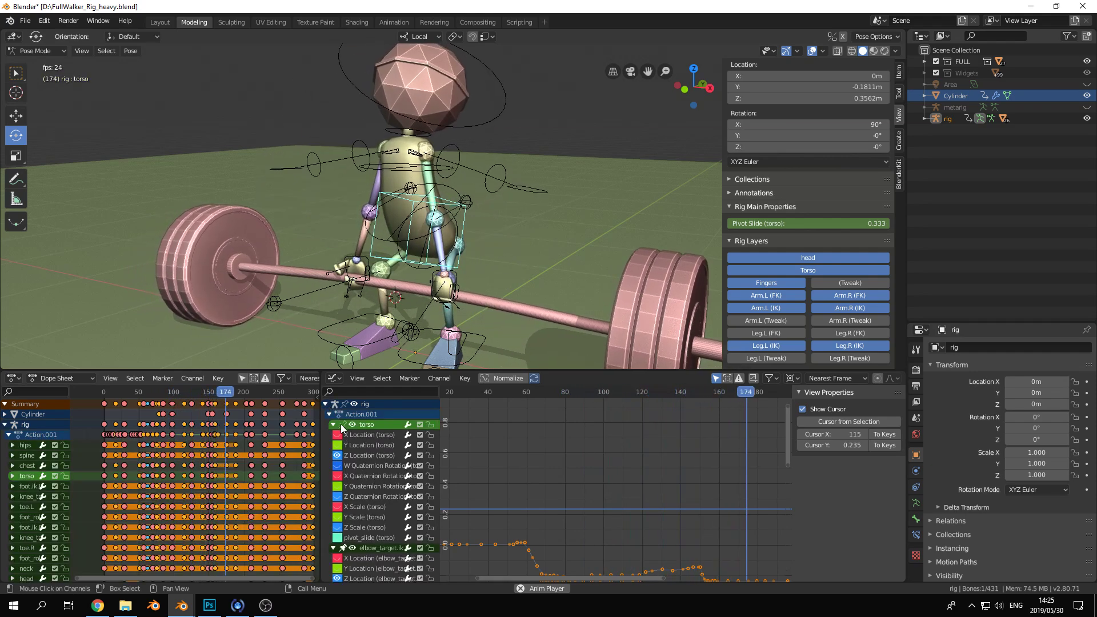
pyautogui.click(342, 547)
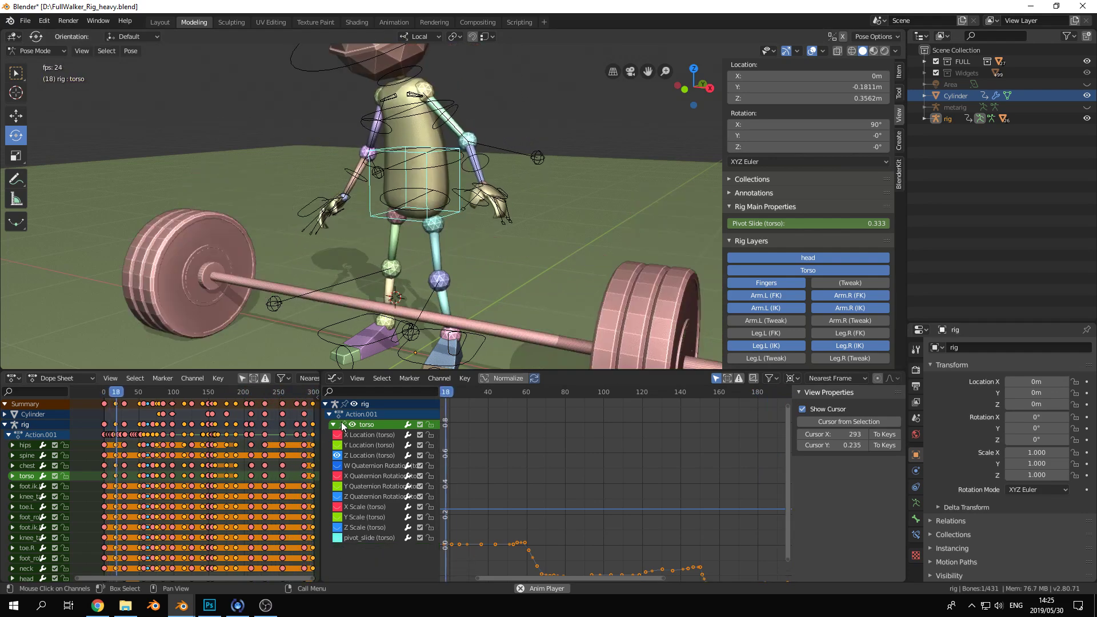
pyautogui.click(716, 377)
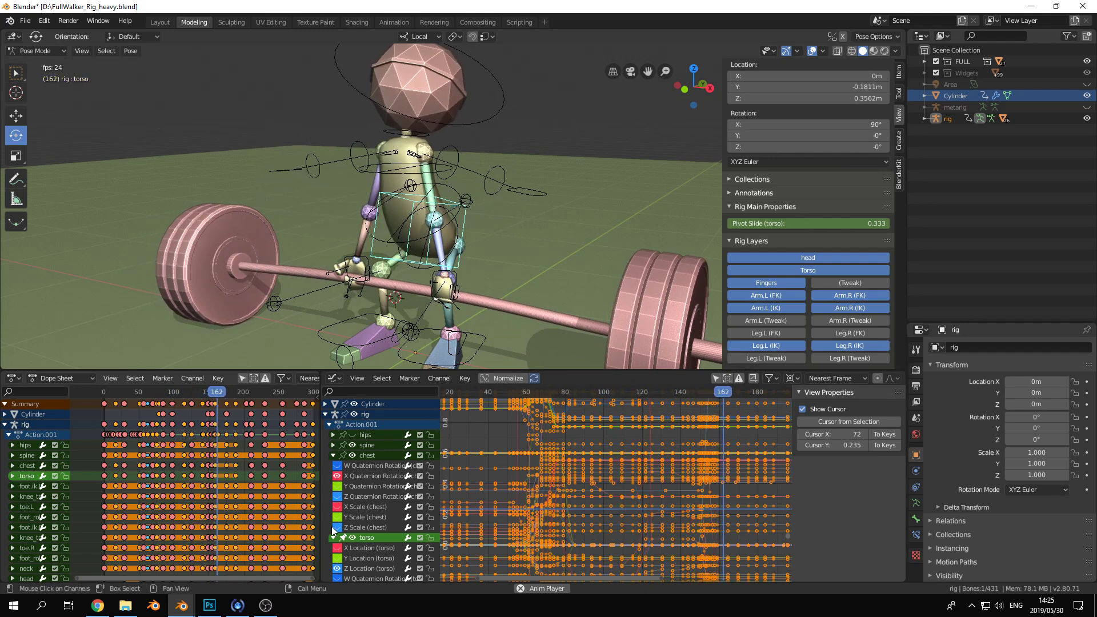
pyautogui.click(715, 378)
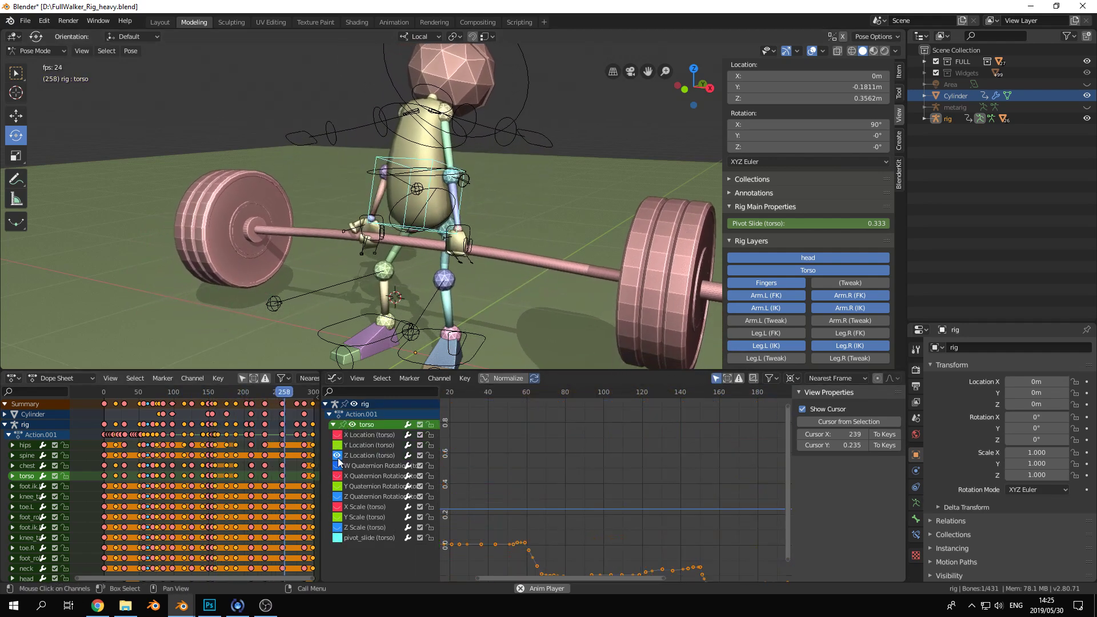
# Widen the Graph Editor further with all torso curves hidden, and stop on frame 56
pyautogui.moveTo(321, 461); pyautogui.dragTo(243, 457)
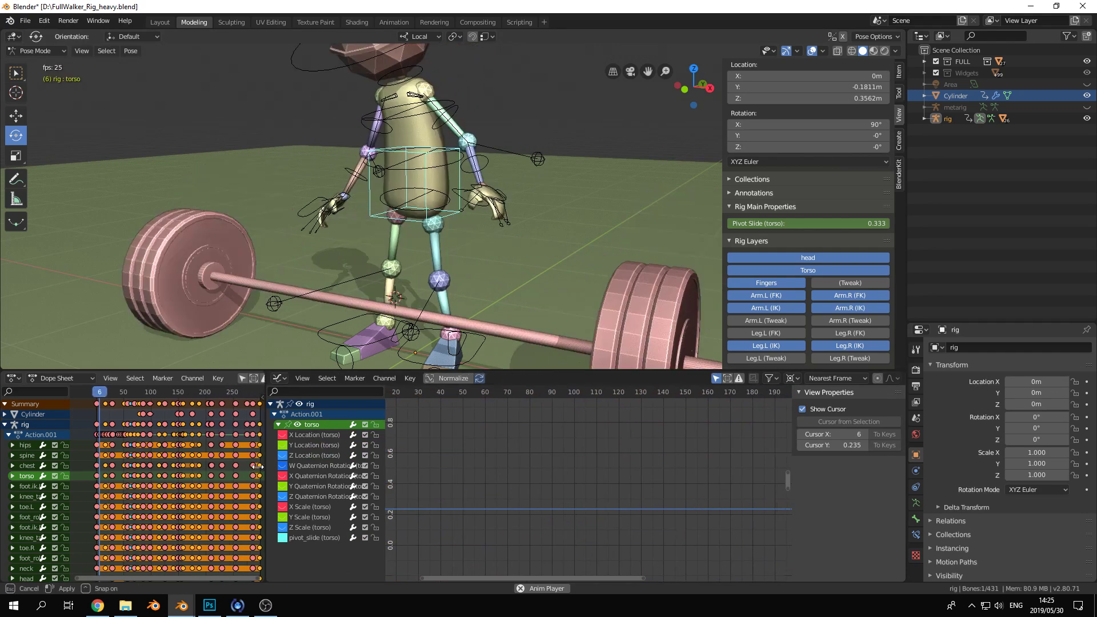
pyautogui.press('Home')
pyautogui.keyDown('ctrl'); pyautogui.moveTo(472, 450); pyautogui.dragTo(548, 462, button='middle'); pyautogui.keyUp('ctrl')
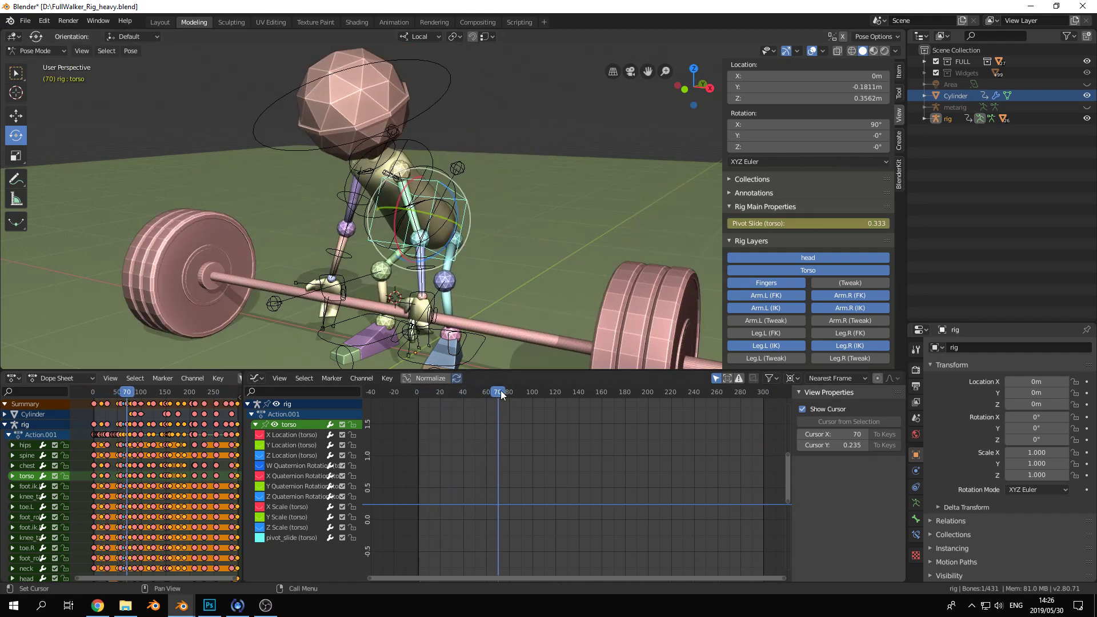
pyautogui.press('Escape')
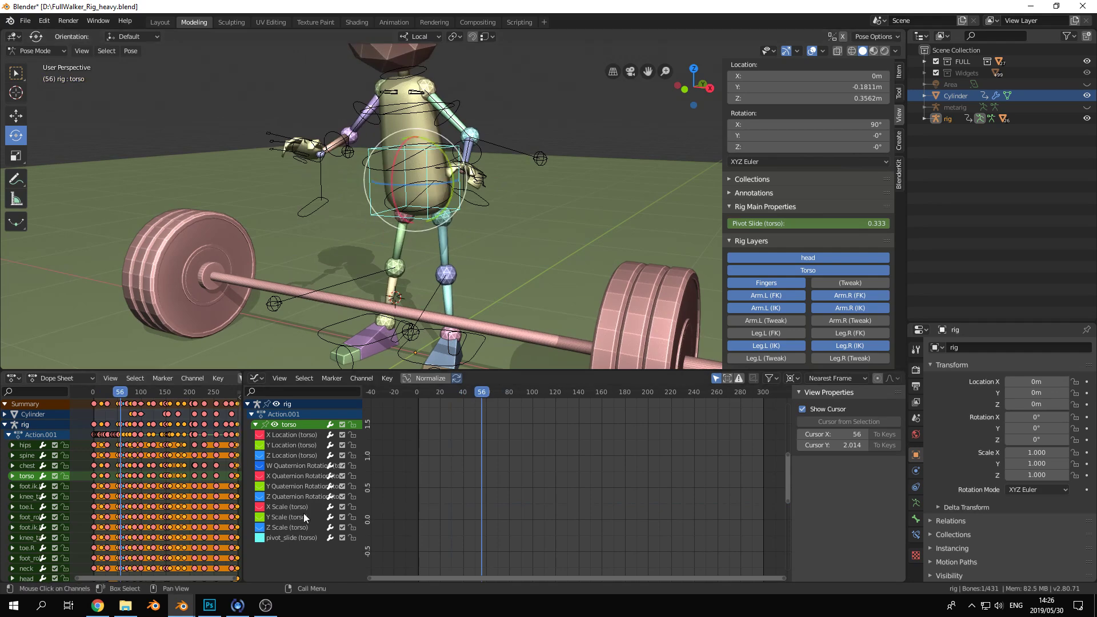
# Show the torso's X Location curve and fit it in the Graph Editor
pyautogui.click(260, 435)
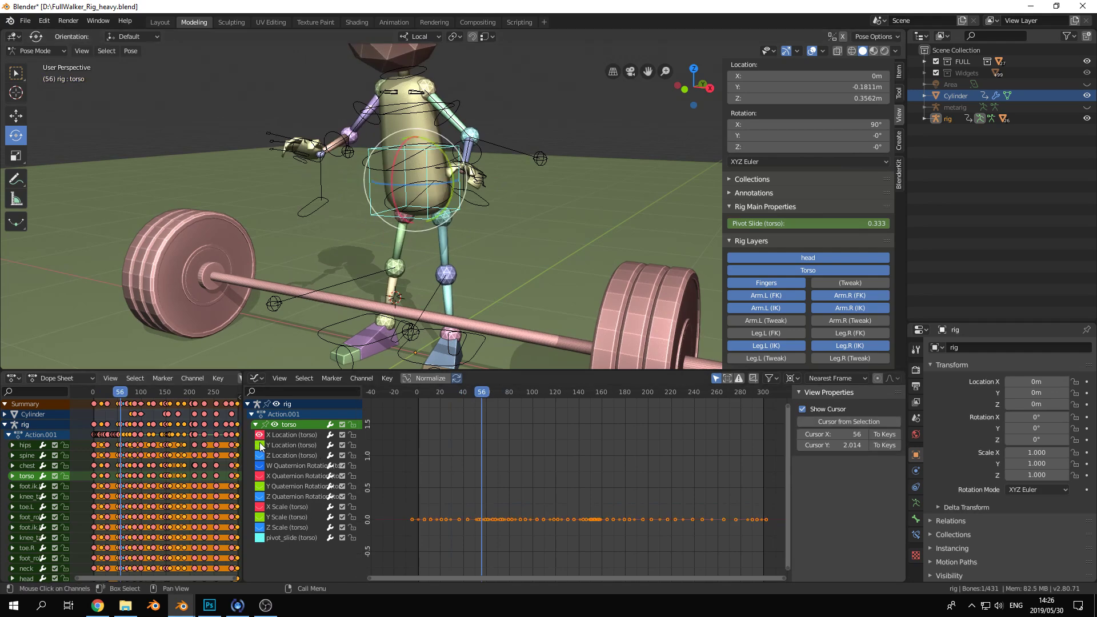
pyautogui.press('Home')
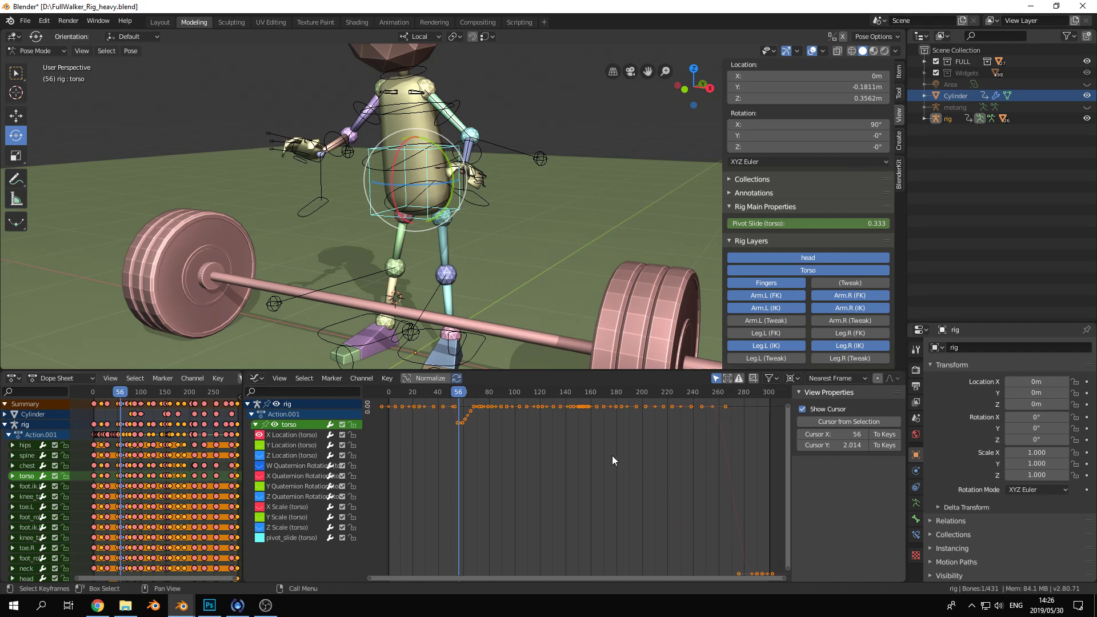
pyautogui.click(464, 453)
pyautogui.moveTo(464, 454); pyautogui.dragTo(516, 484, button='middle')
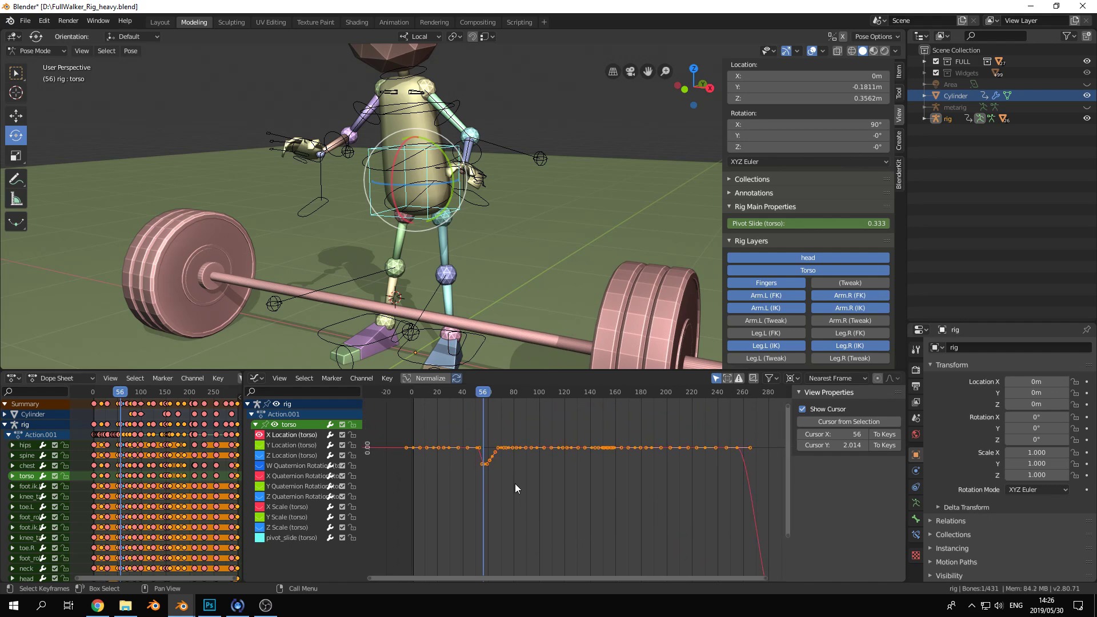
# Make the torso's X Location channel active and inspect the torso pose at frame 56 from the front and above
pyautogui.click(275, 433)
pyautogui.scroll(1, 548, 499)
pyautogui.scroll(1, 548, 505)
pyautogui.moveTo(386, 212); pyautogui.dragTo(430, 212, button='middle')
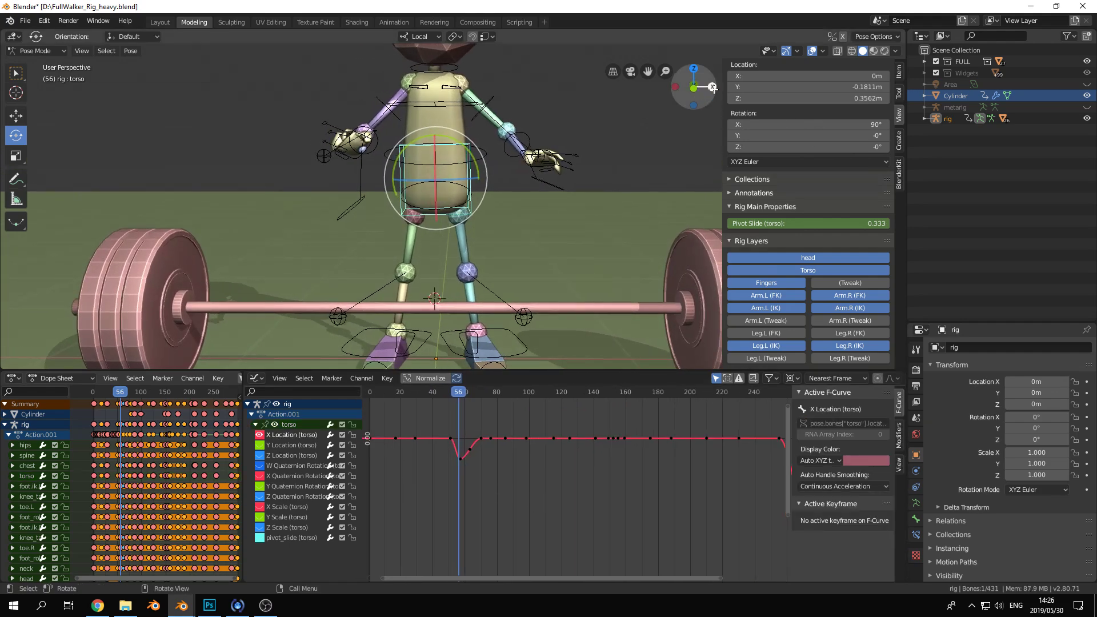
pyautogui.moveTo(370, 267); pyautogui.dragTo(363, 288, button='middle')
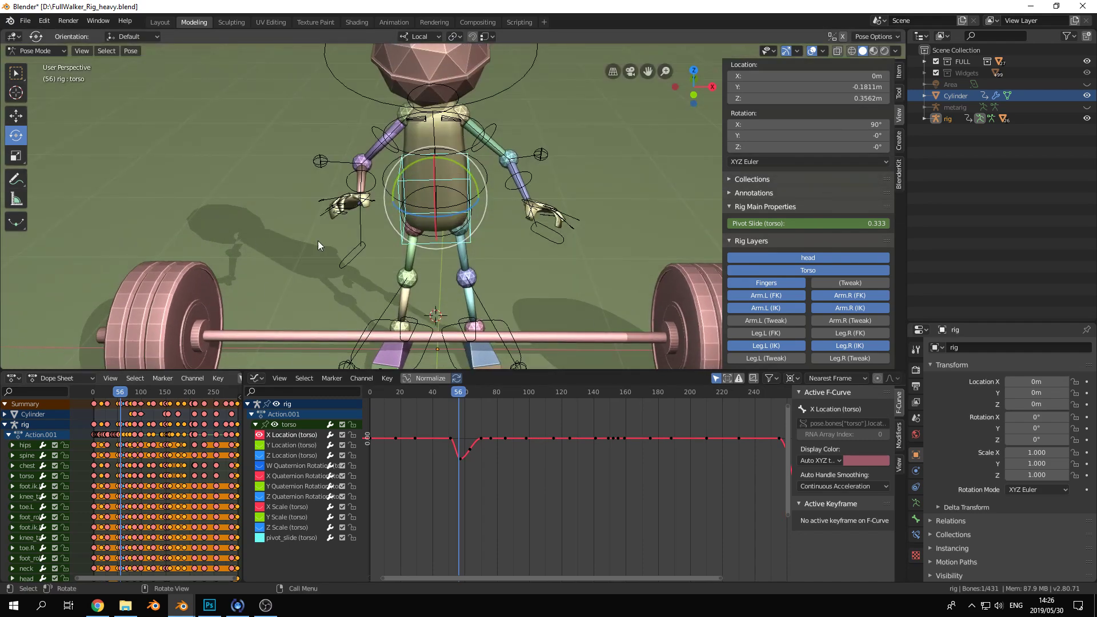
# Select the torso's X Location keyframe at frame 51 and enlarge the curve's dip around frame 56
pyautogui.moveTo(257, 246); pyautogui.dragTo(260, 265, button='middle')
pyautogui.scroll(-2, 603, 478)
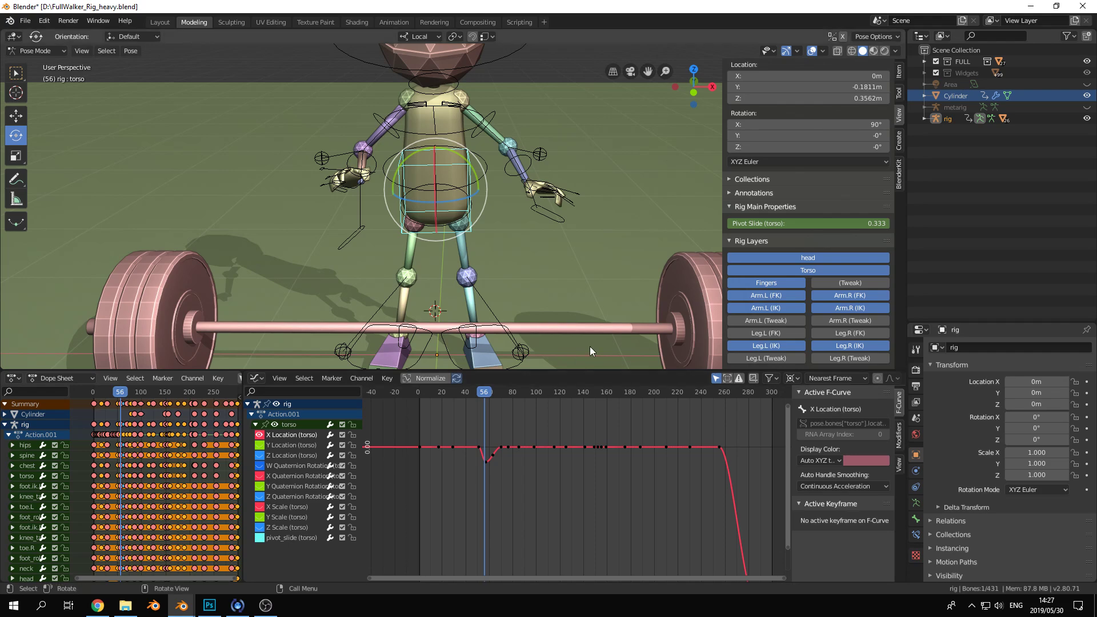
pyautogui.scroll(2, 507, 480)
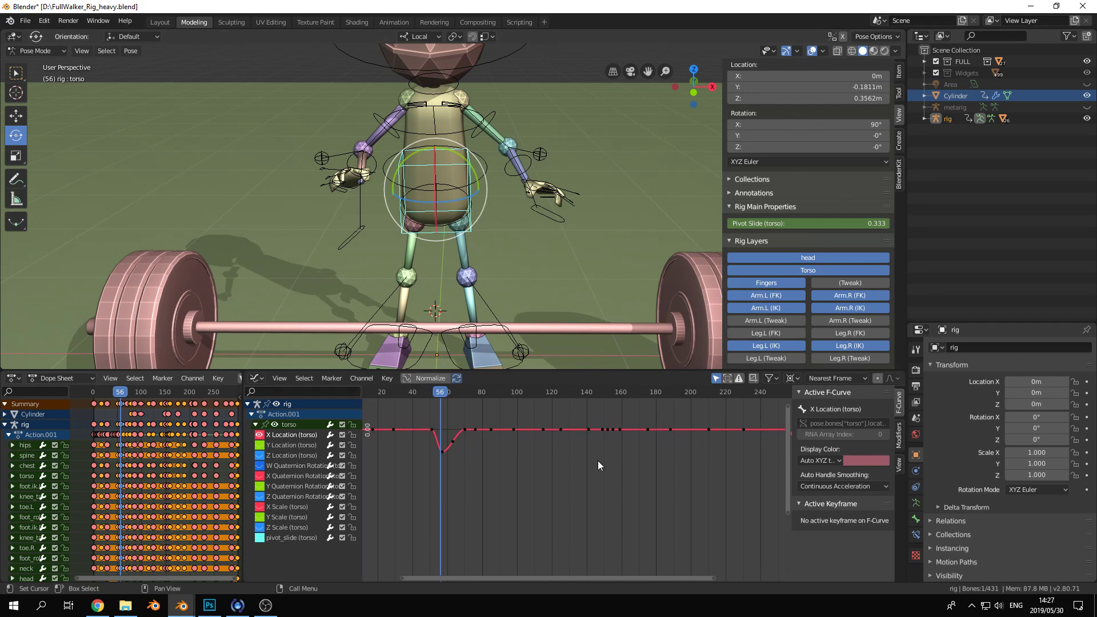
pyautogui.click(430, 431)
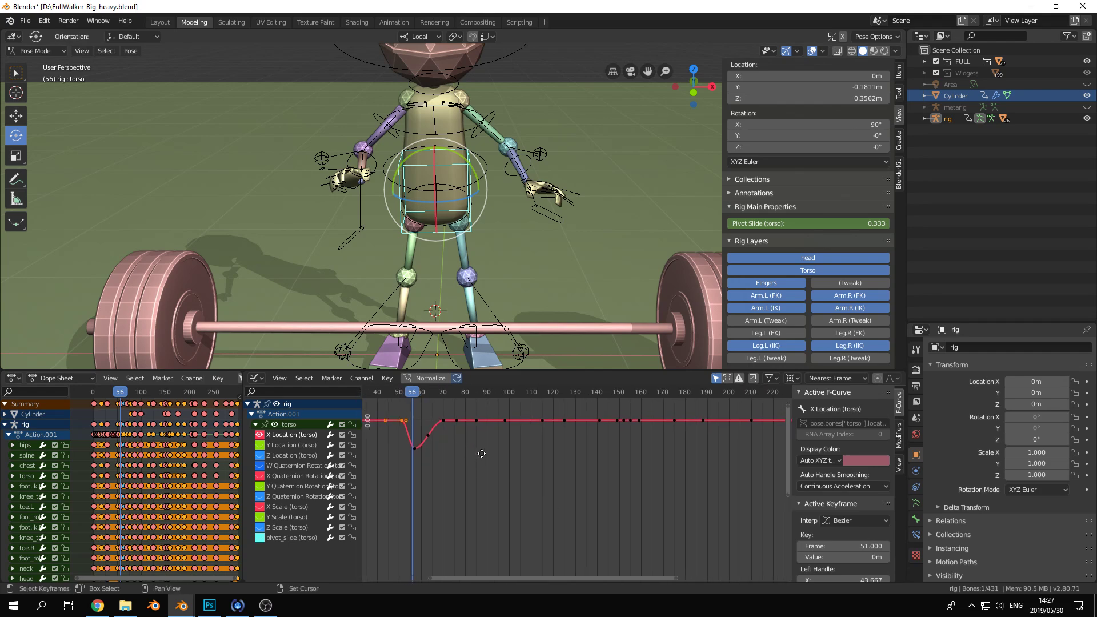
pyautogui.scroll(4, 670, 479)
pyautogui.scroll(1, 674, 483)
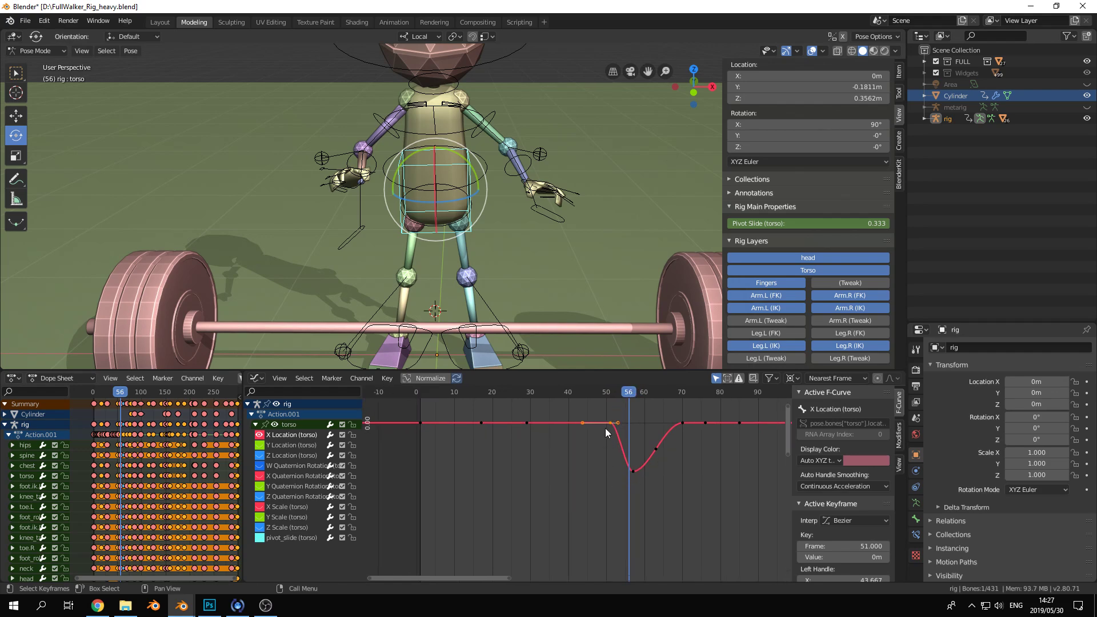
# Try reshaping the X Location curve before the dip by moving the frame 51 keyframe's handles, and undo each attempt
pyautogui.moveTo(607, 424); pyautogui.dragTo(578, 424)
pyautogui.hotkey('ctrl', 'z')
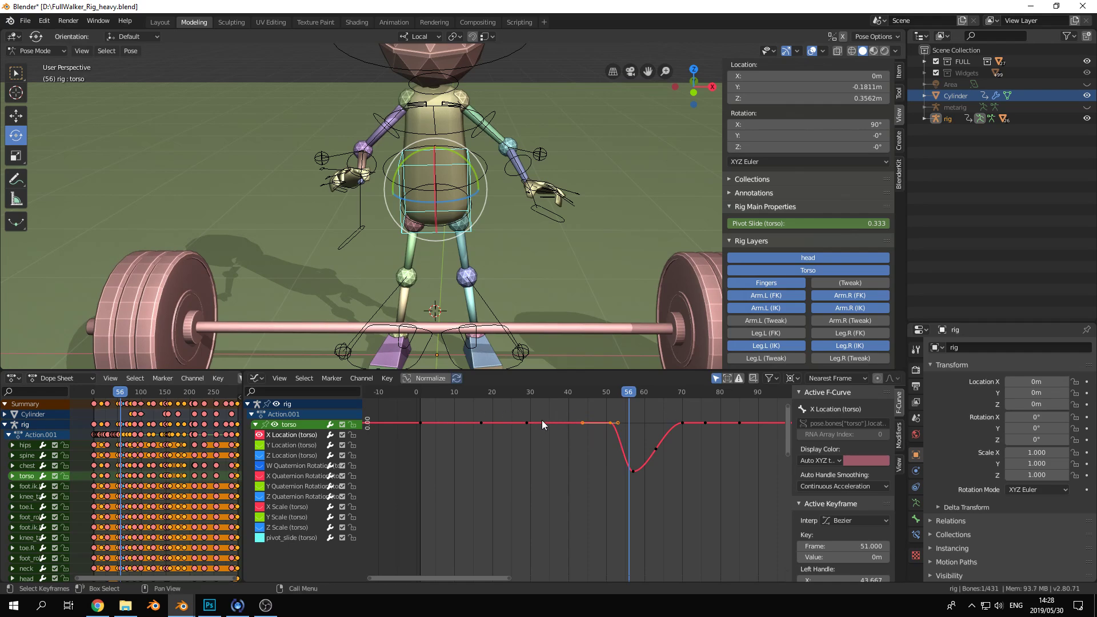
pyautogui.moveTo(611, 427)
pyautogui.mouseDown()
pyautogui.moveTo(611, 451)
pyautogui.moveTo(597, 426)
pyautogui.mouseUp()
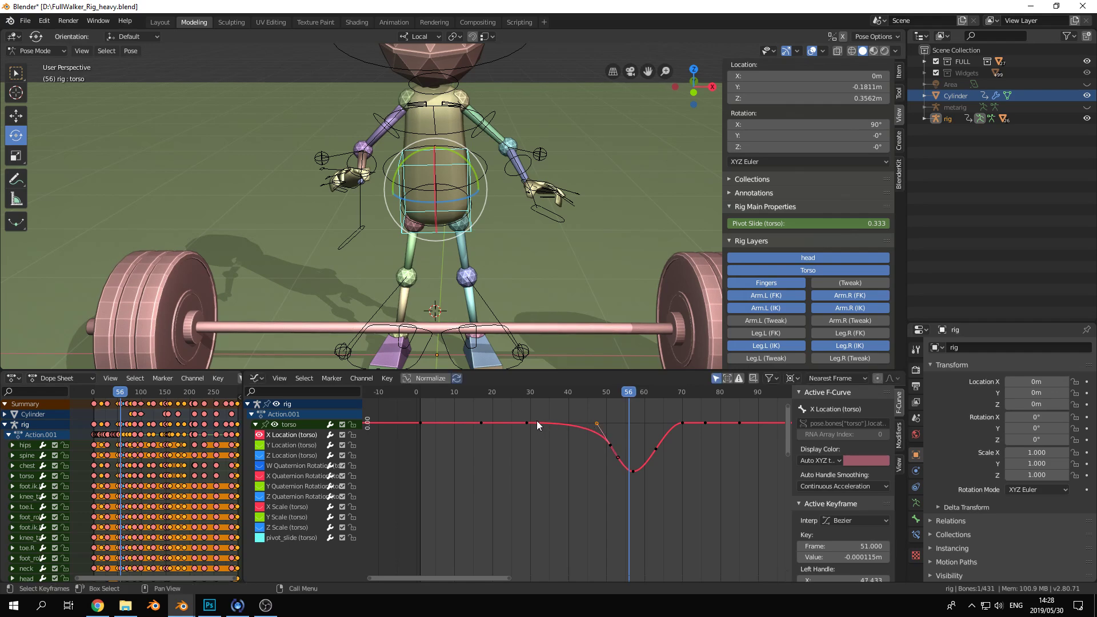
pyautogui.hotkey('ctrl', 'z')
pyautogui.hotkey('ctrl', 'z')
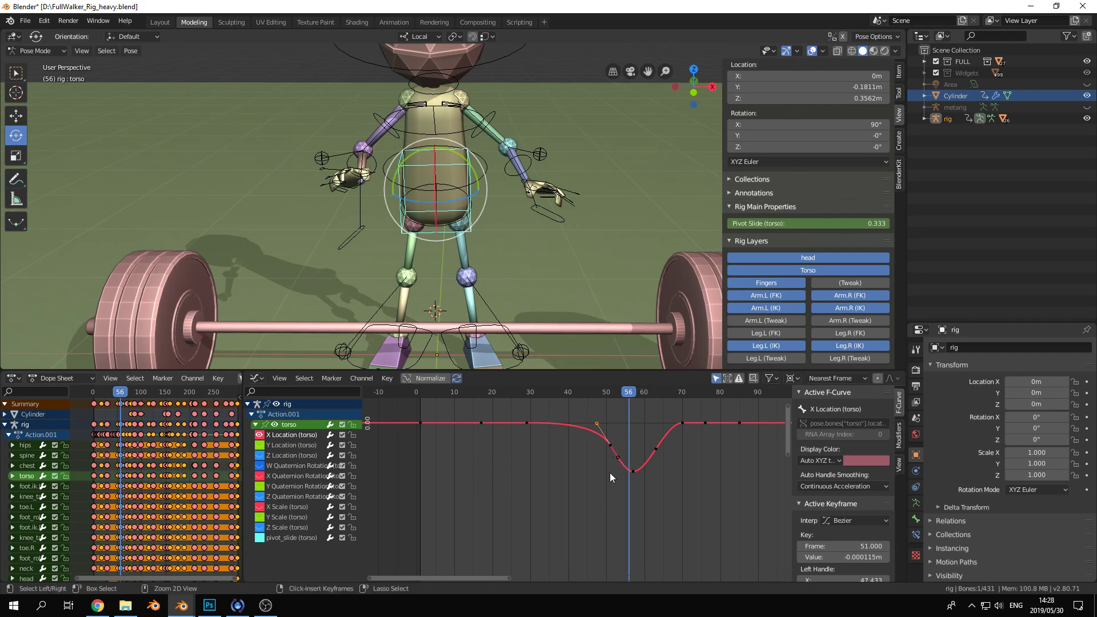
pyautogui.hotkey('ctrl', 'z')
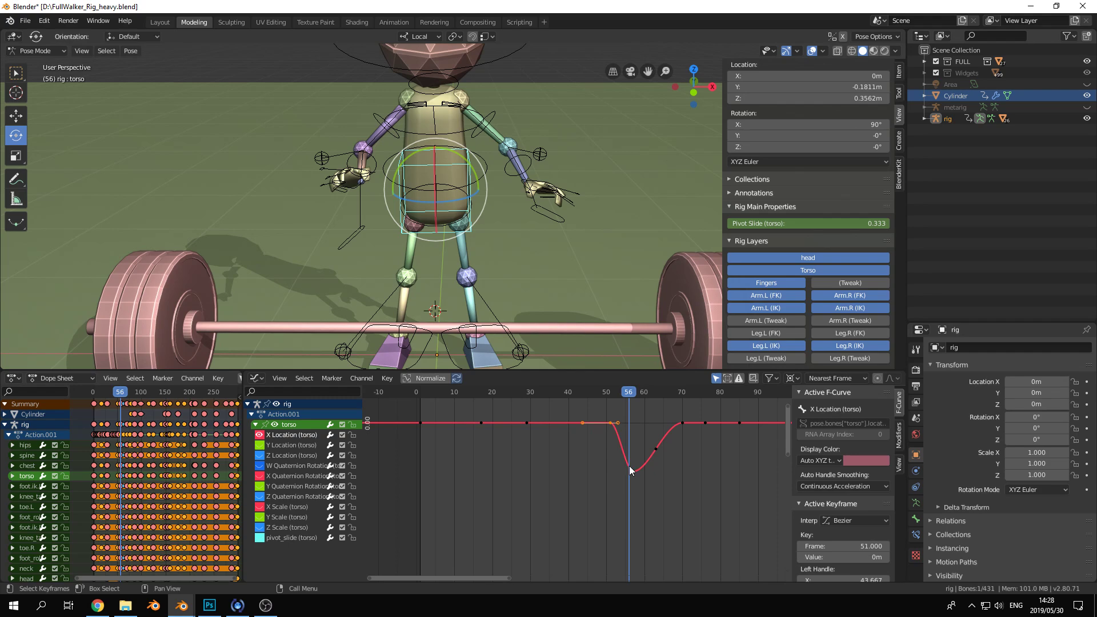
# Hide the torso's X Location curve, show its Z Location curve instead and fit it in the Graph Editor
pyautogui.scroll(3, 159, 450)
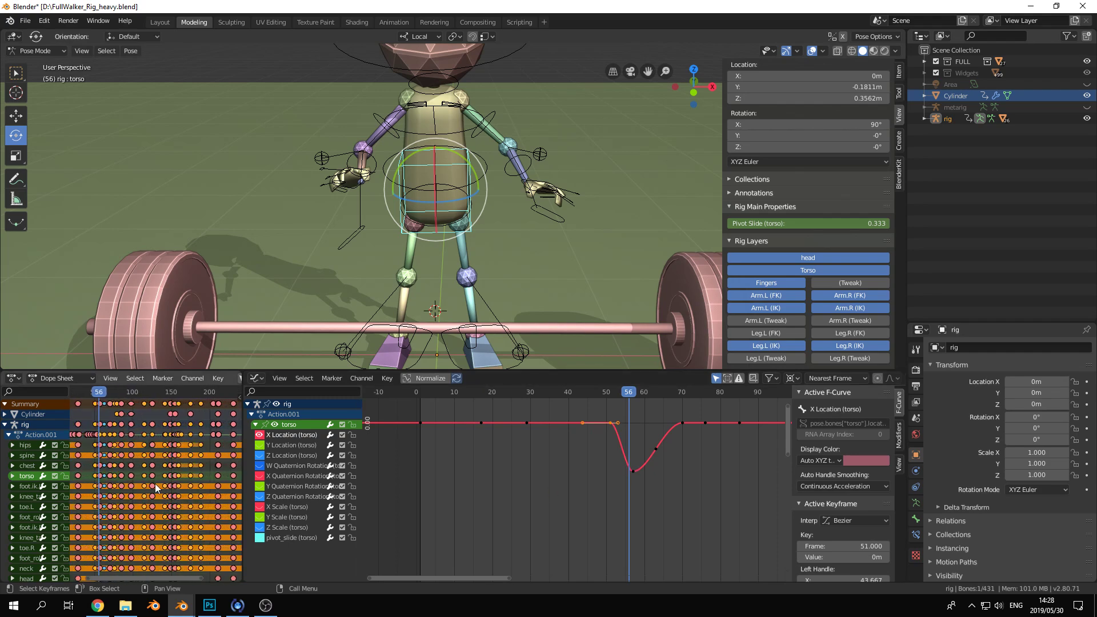
pyautogui.scroll(-1, 581, 451)
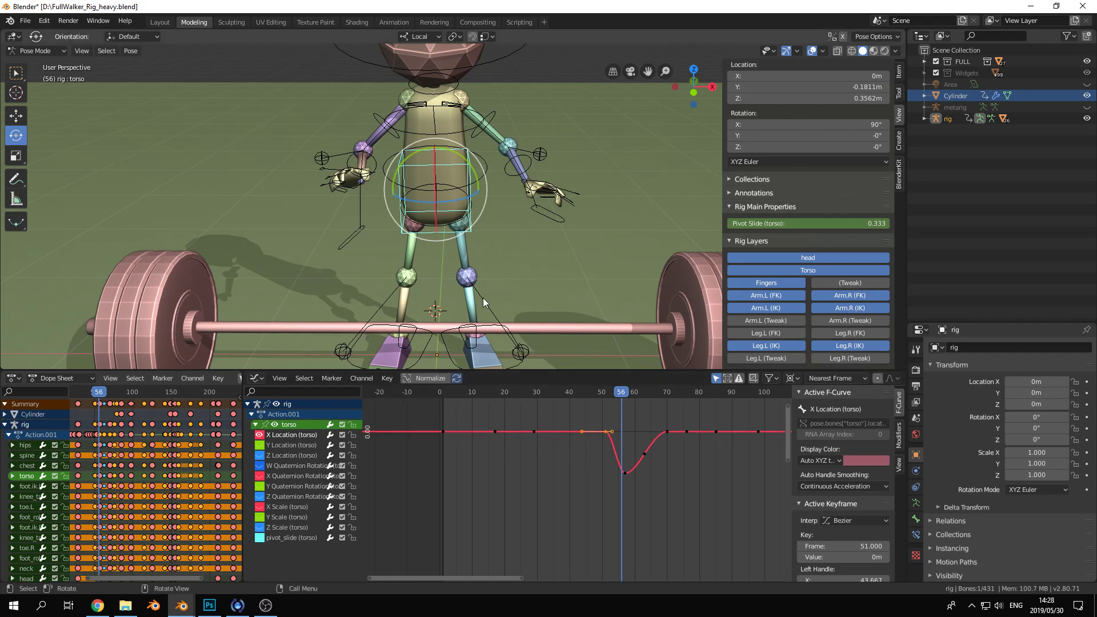
pyautogui.scroll(-2, 481, 297)
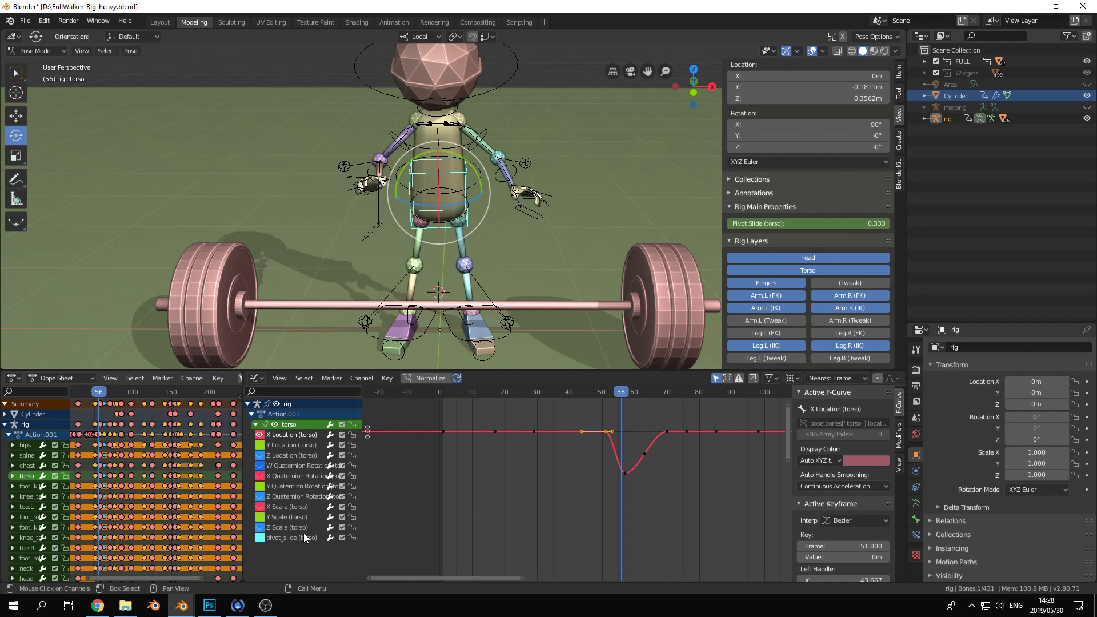
pyautogui.moveTo(646, 458); pyautogui.dragTo(587, 505, button='middle')
pyautogui.scroll(-2, 565, 462)
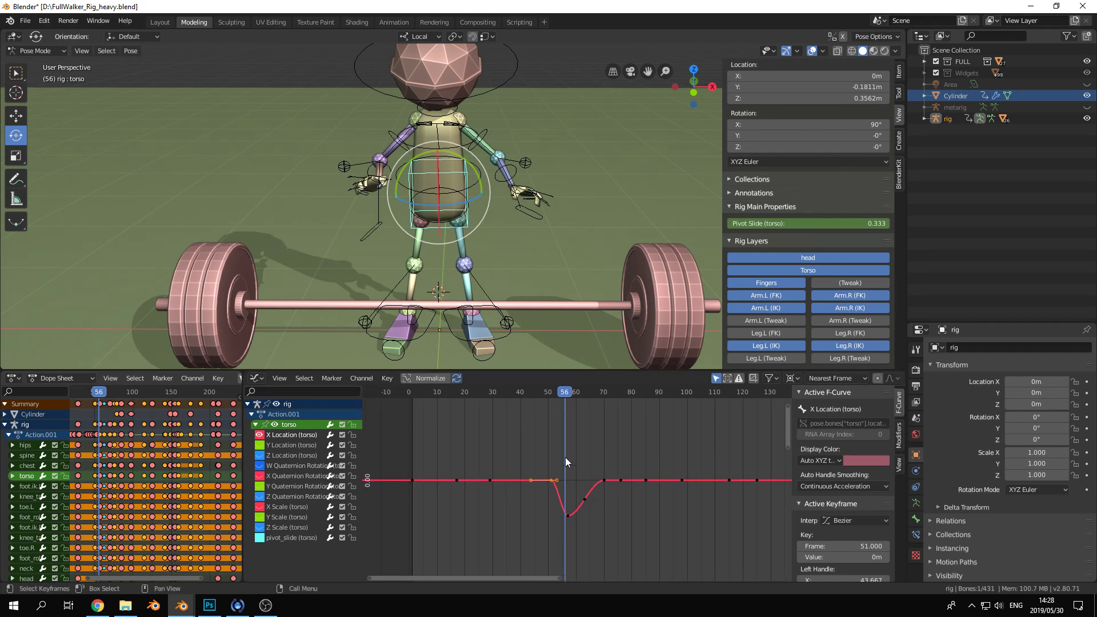
pyautogui.keyDown('ctrl'); pyautogui.moveTo(500, 427); pyautogui.dragTo(608, 460, button='middle'); pyautogui.keyUp('ctrl')
pyautogui.press('Home')
pyautogui.click(260, 437)
pyautogui.click(260, 455)
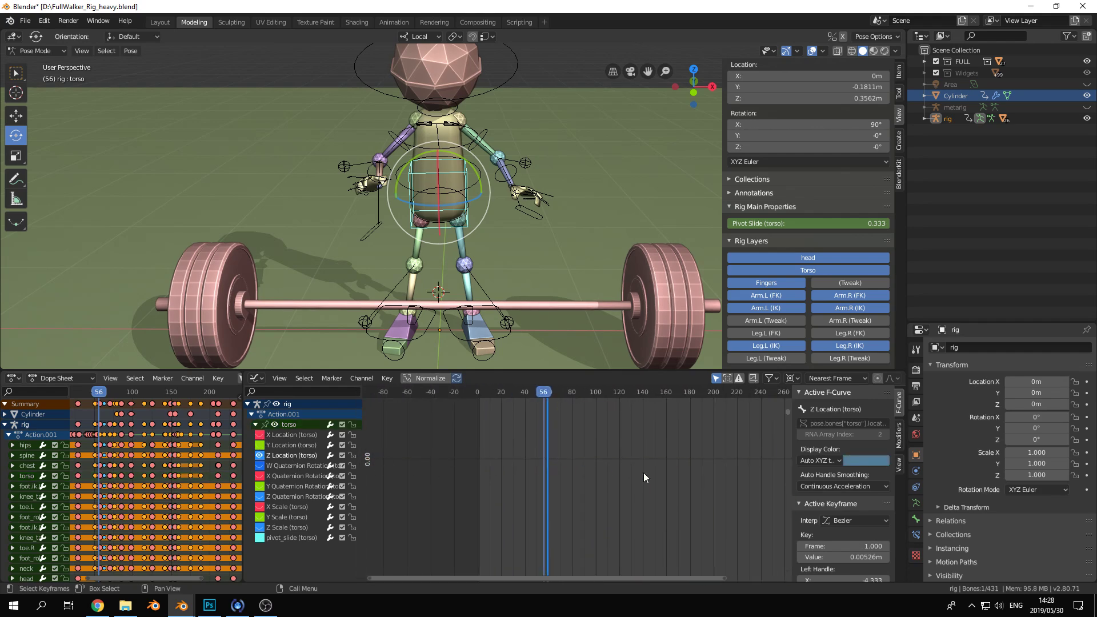
pyautogui.press('Home')
pyautogui.press('Home')
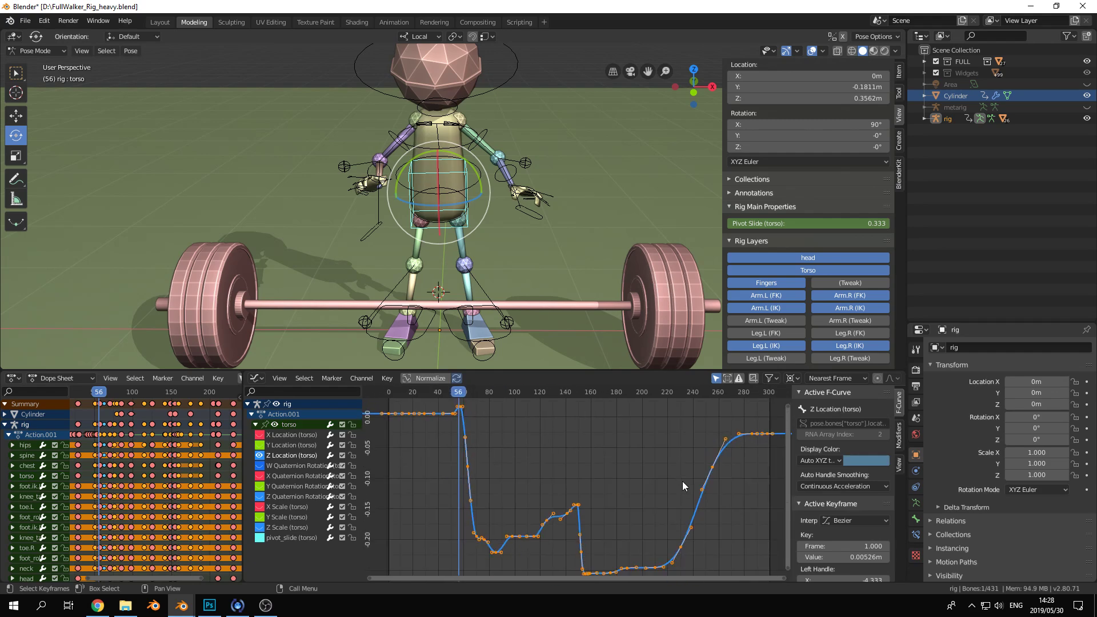
# Scrub between frames 56 and 116, comparing the torso's Z Location curve with the lifter's pose from the front and side
pyautogui.moveTo(558, 476); pyautogui.dragTo(518, 457, button='middle')
pyautogui.keyDown('ctrl'); pyautogui.scroll(4, 532, 440); pyautogui.keyUp('ctrl')
pyautogui.moveTo(546, 397); pyautogui.dragTo(602, 451)
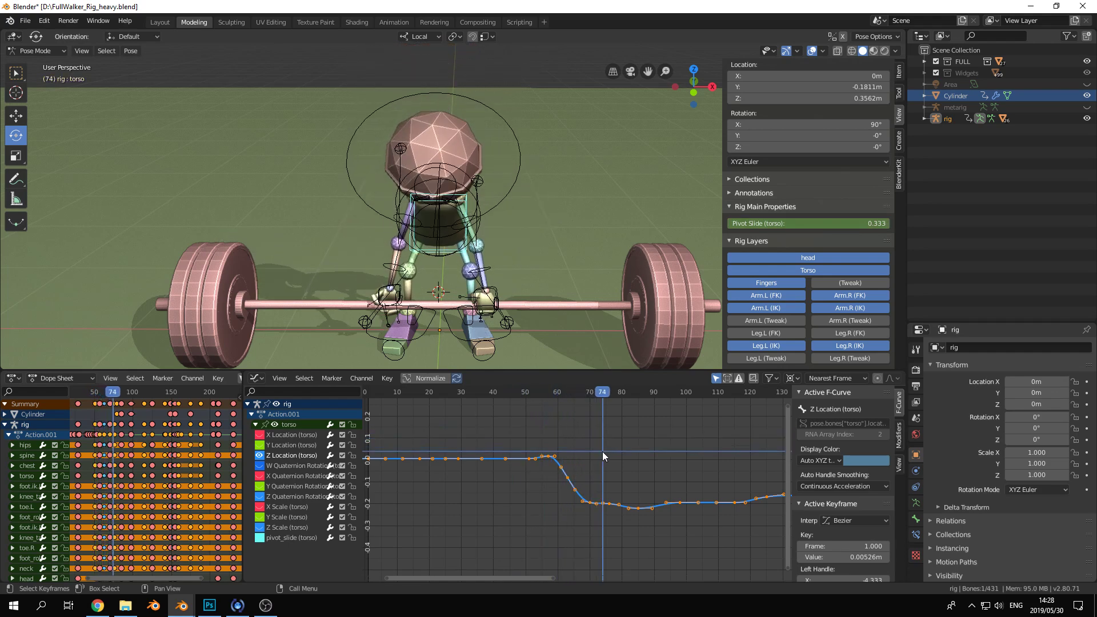
pyautogui.moveTo(550, 237)
pyautogui.mouseDown(button='middle')
pyautogui.moveTo(489, 234)
pyautogui.moveTo(537, 245)
pyautogui.mouseUp(button='middle')
pyautogui.moveTo(649, 500); pyautogui.dragTo(592, 496, button='middle')
pyautogui.click(552, 393)
pyautogui.moveTo(557, 393); pyautogui.dragTo(682, 420)
pyautogui.moveTo(504, 339); pyautogui.dragTo(416, 276, button='middle')
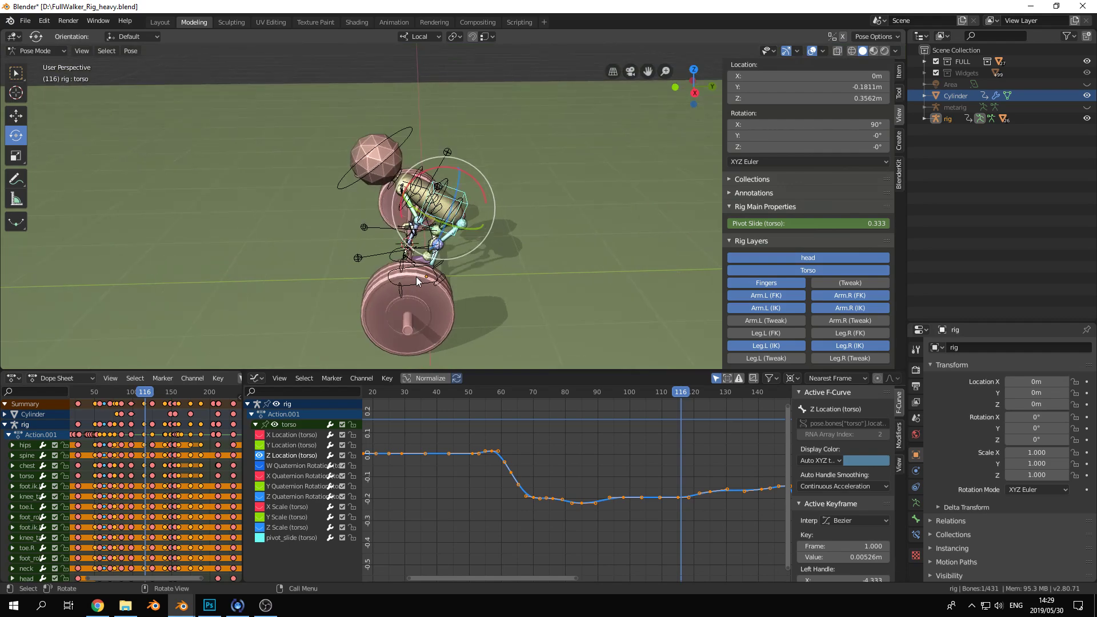
pyautogui.moveTo(674, 392); pyautogui.dragTo(636, 409)
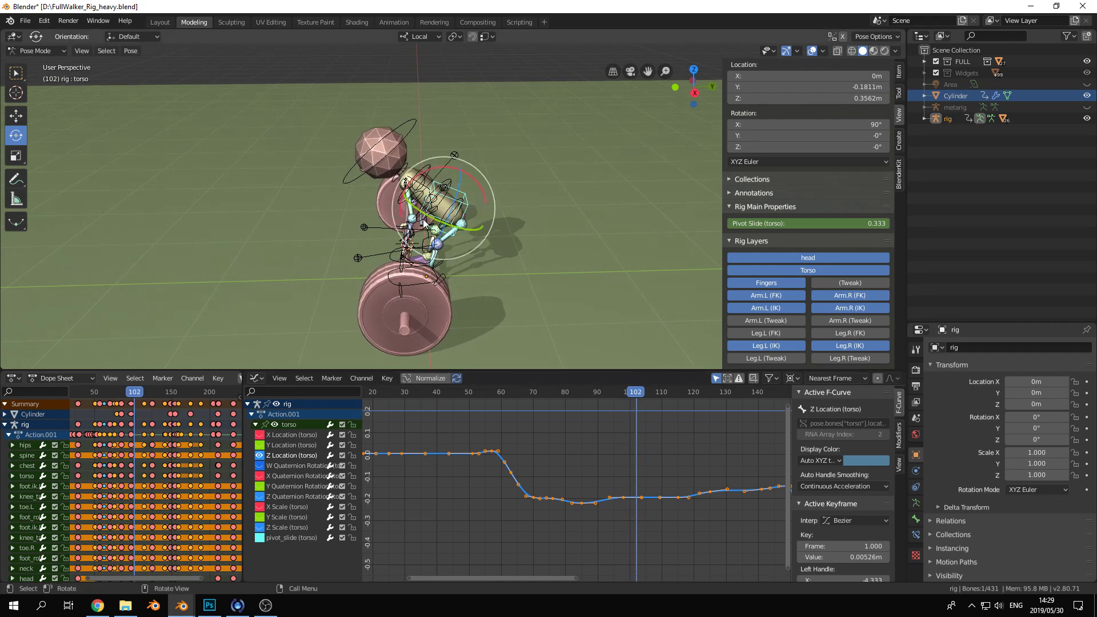
# Scrub and play the lift through to about frame 232 against the Z Location curve, and go back to frame 139
pyautogui.moveTo(651, 384); pyautogui.dragTo(491, 399, button='middle')
pyautogui.moveTo(467, 393); pyautogui.dragTo(516, 393)
pyautogui.moveTo(552, 393); pyautogui.dragTo(726, 400)
pyautogui.scroll(-2, 629, 456)
pyautogui.press('space')
pyautogui.press('space')
pyautogui.scroll(-2, 589, 421)
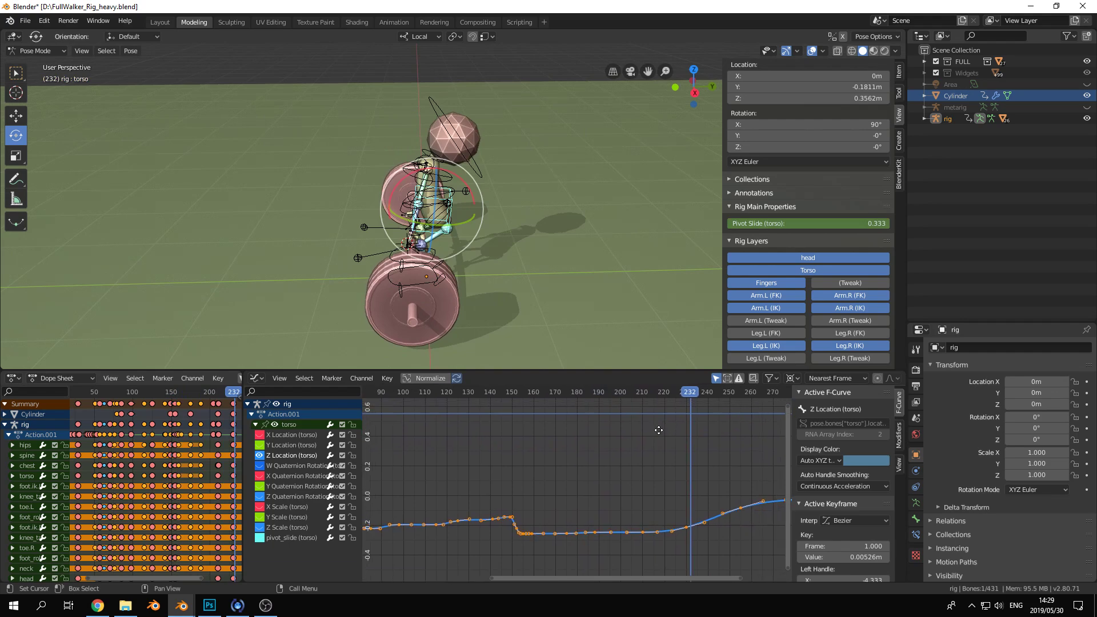
pyautogui.moveTo(613, 393); pyautogui.dragTo(411, 418)
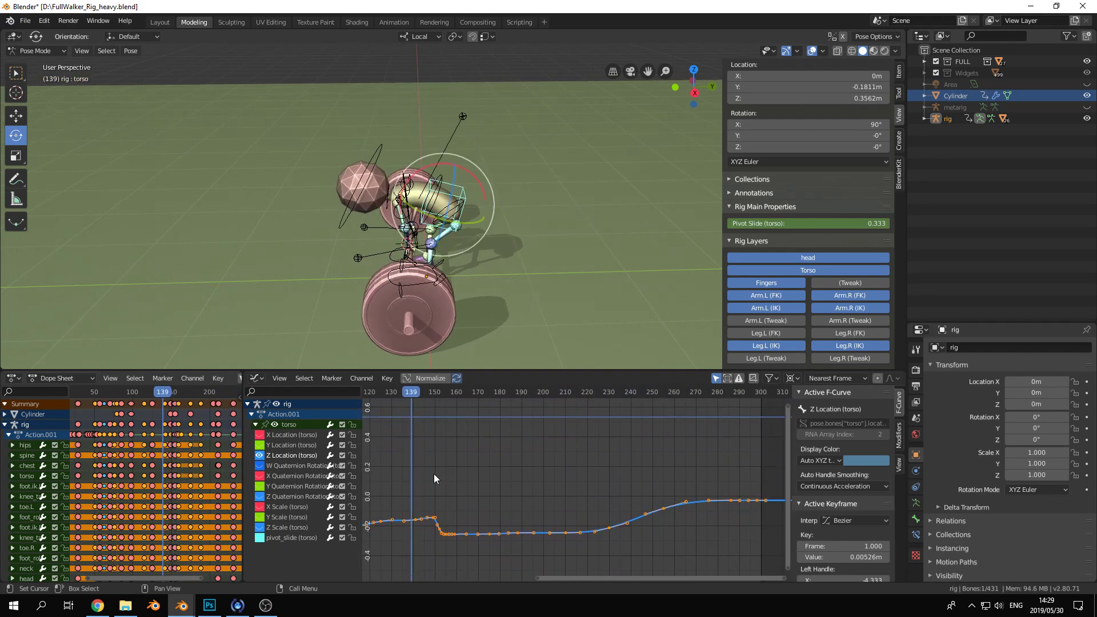
# Examine the Z Location curve closely between about frames 60 and 150, deselect its keyframes and stop on frame 115
pyautogui.moveTo(430, 471); pyautogui.dragTo(640, 426, button='middle')
pyautogui.moveTo(505, 460); pyautogui.dragTo(553, 440, button='middle')
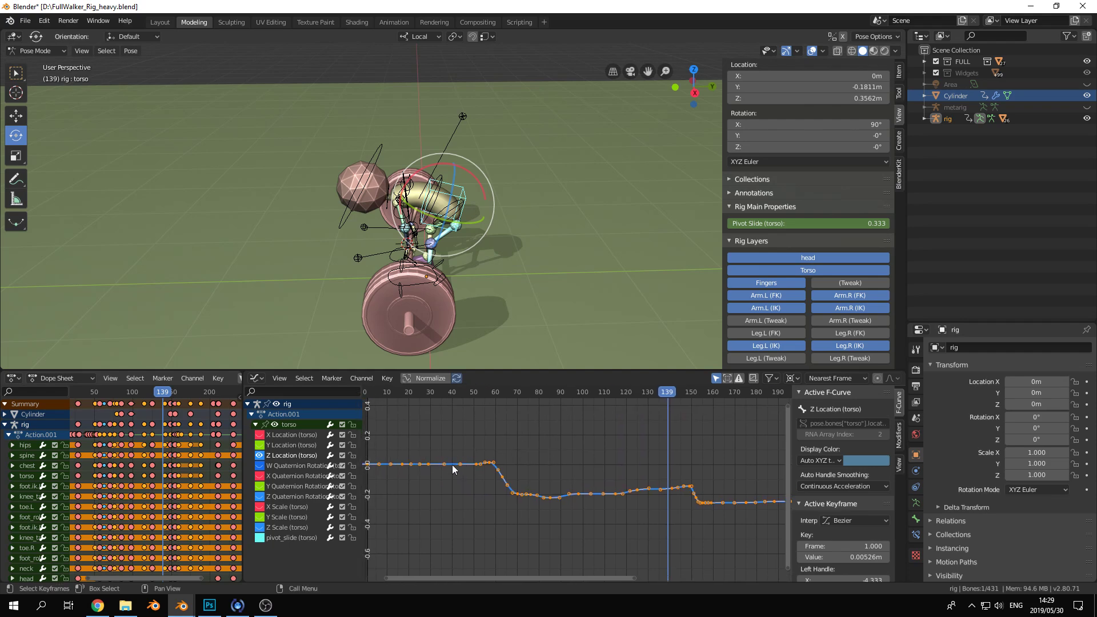
pyautogui.moveTo(574, 500); pyautogui.dragTo(564, 445, button='middle')
pyautogui.moveTo(621, 420); pyautogui.dragTo(587, 500, button='middle')
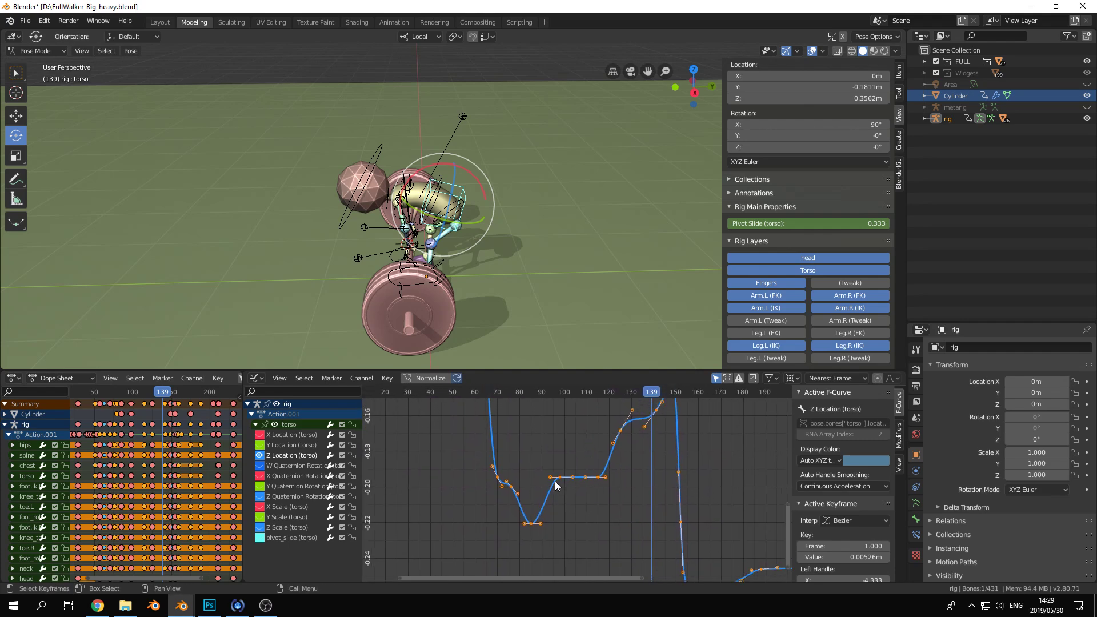
pyautogui.moveTo(516, 392); pyautogui.dragTo(551, 394)
pyautogui.scroll(2, 578, 450)
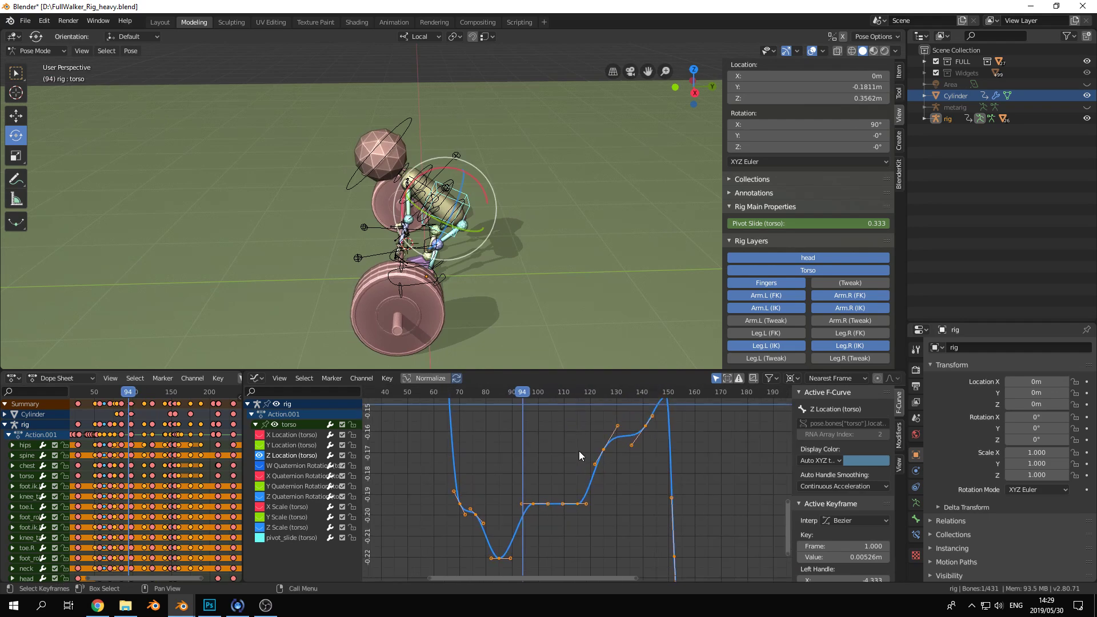
pyautogui.click(550, 521)
pyautogui.moveTo(516, 393); pyautogui.dragTo(577, 386)
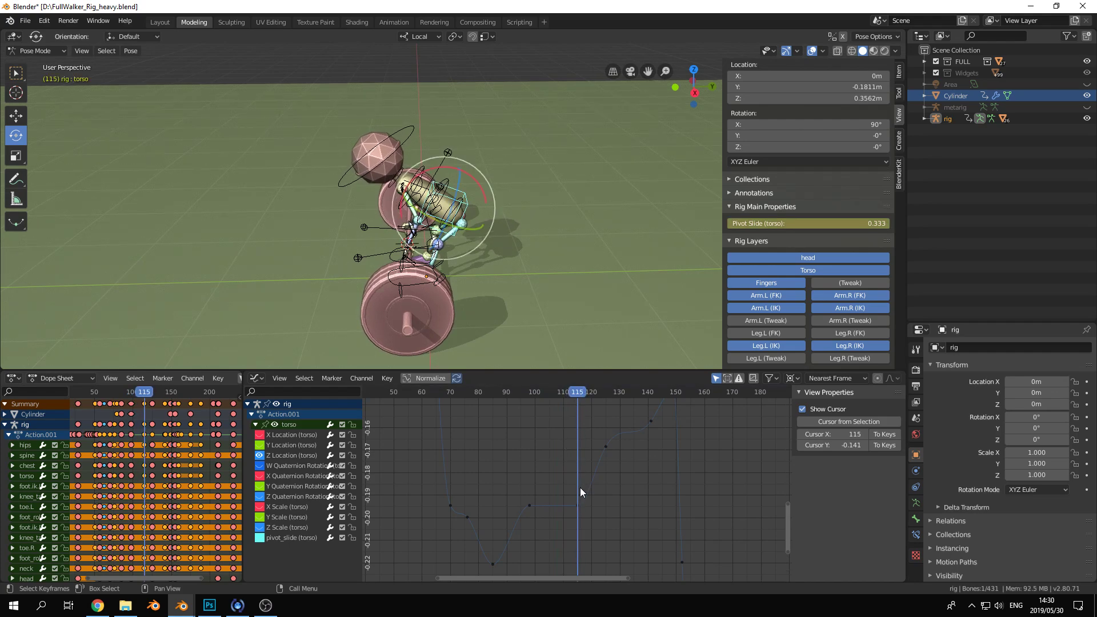
# Select only the torso's Z Location keyframe at frame 115 and enlarge the flat stretch between frames 98 and 115
pyautogui.click(576, 506)
pyautogui.click(571, 511)
pyautogui.moveTo(577, 505); pyautogui.dragTo(576, 505)
pyautogui.click(529, 506)
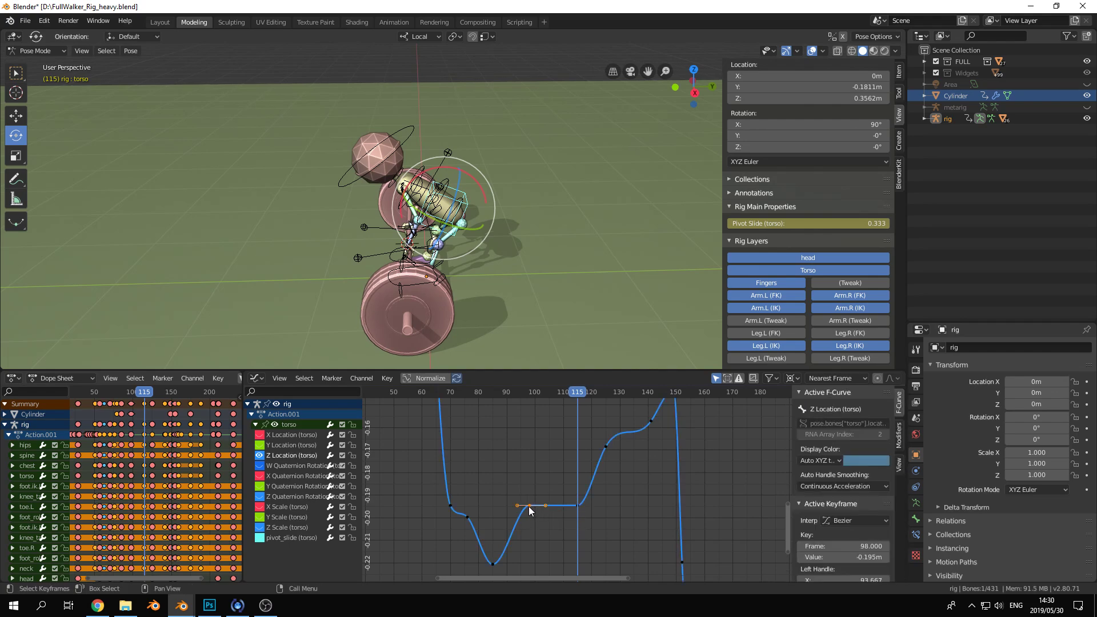
pyautogui.click(577, 505)
pyautogui.keyDown('ctrl'); pyautogui.moveTo(600, 533); pyautogui.dragTo(627, 499, button='middle'); pyautogui.keyUp('ctrl')
pyautogui.moveTo(529, 434); pyautogui.dragTo(599, 436, button='middle')
pyautogui.keyDown('shift'); pyautogui.scroll(1, 491, 414); pyautogui.keyUp('shift')
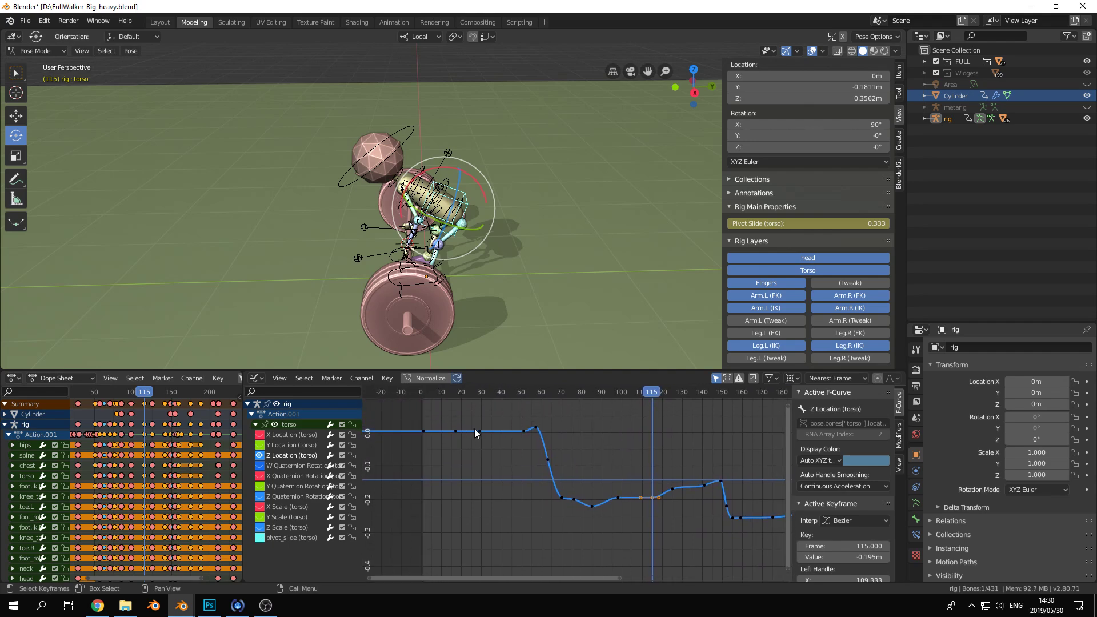
pyautogui.moveTo(624, 505); pyautogui.dragTo(522, 448, button='middle')
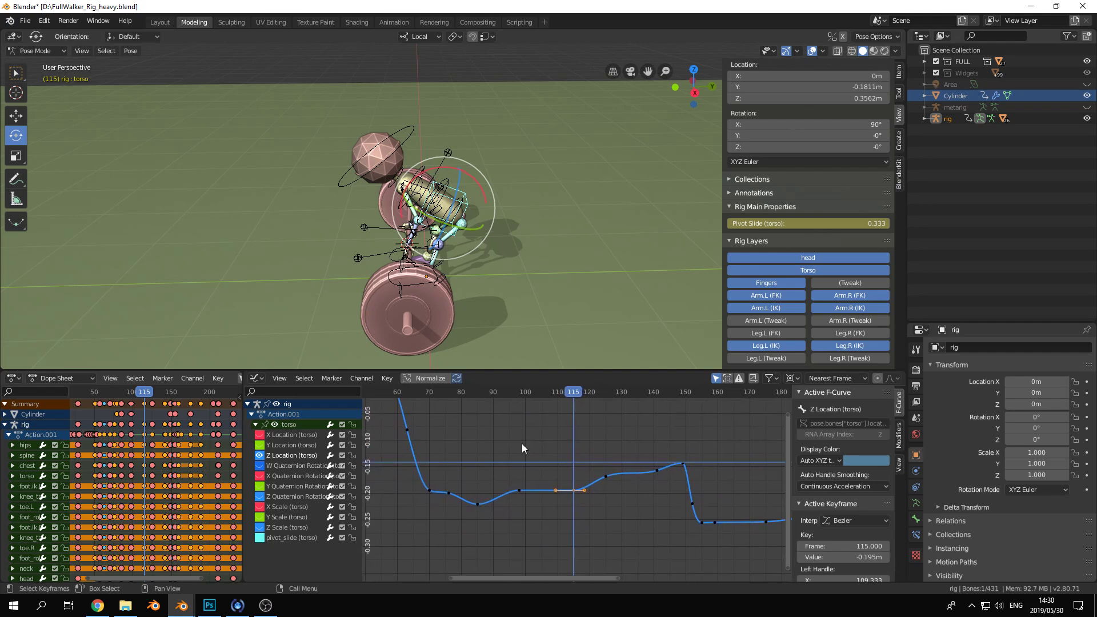
pyautogui.scroll(3, 566, 516)
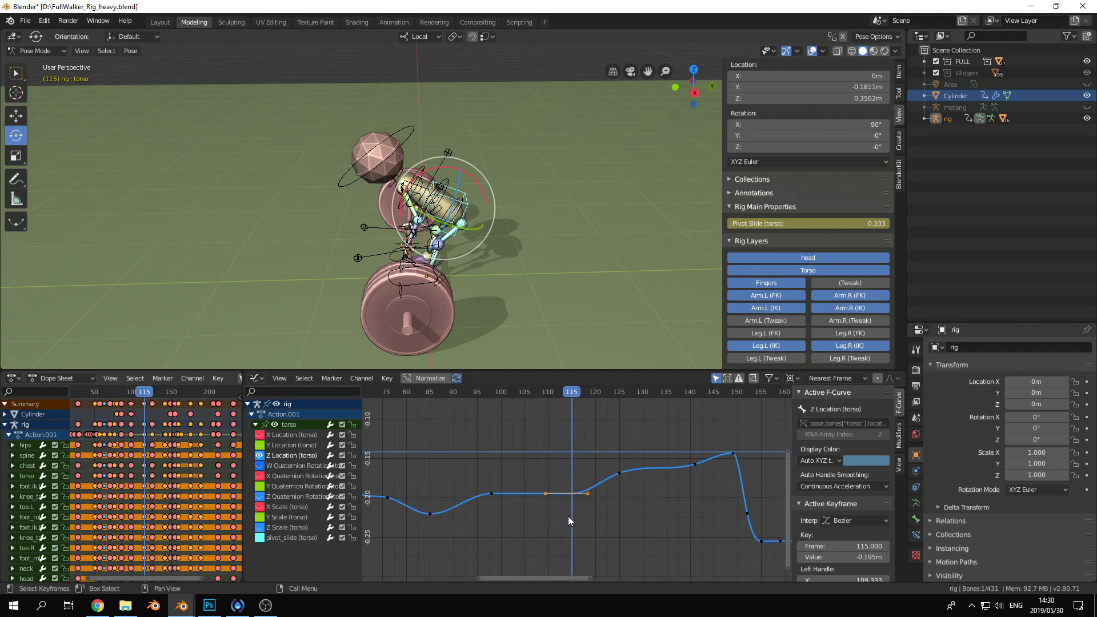
pyautogui.keyDown('ctrl'); pyautogui.moveTo(587, 502); pyautogui.dragTo(619, 460, button='middle'); pyautogui.keyUp('ctrl')
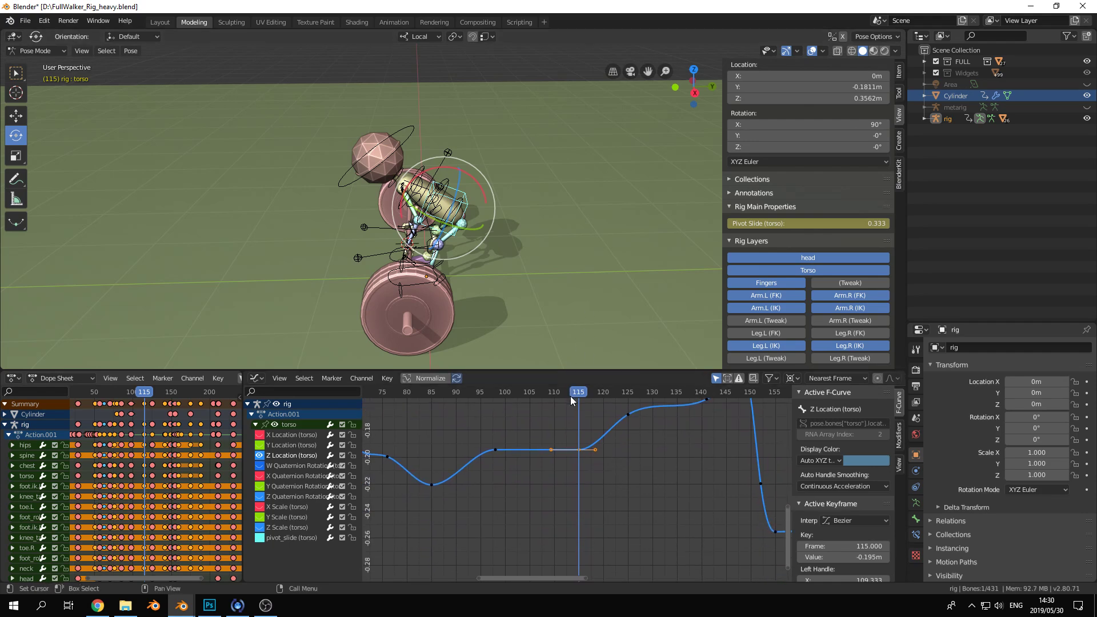
# Try raising the frame 115 Z Location keyframe along the value axis
pyautogui.press('g')
pyautogui.press('y')
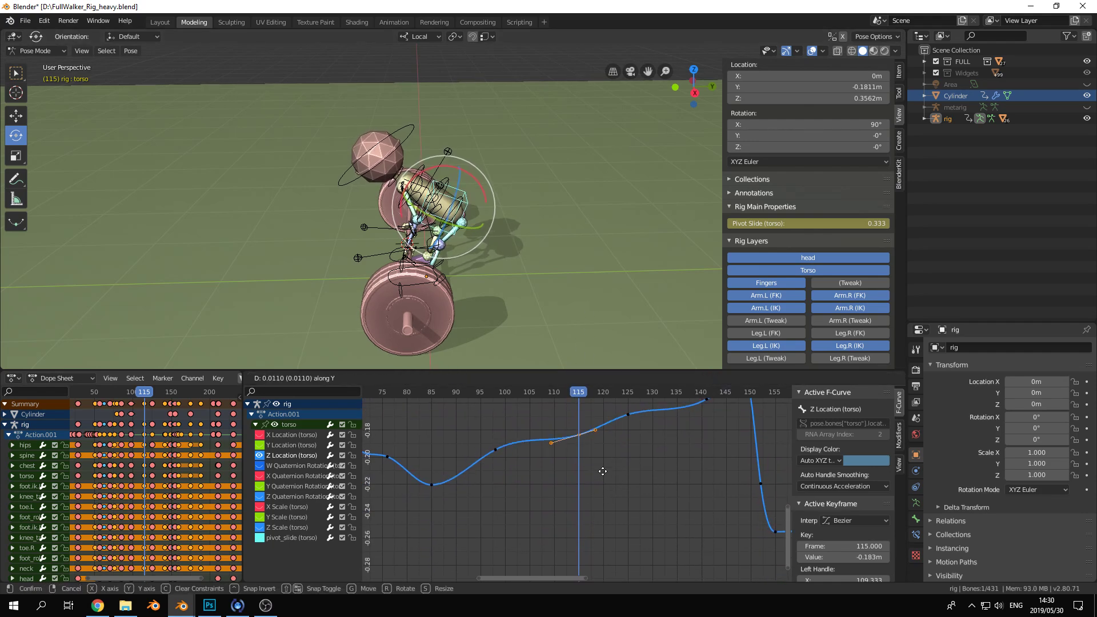
pyautogui.click(604, 483)
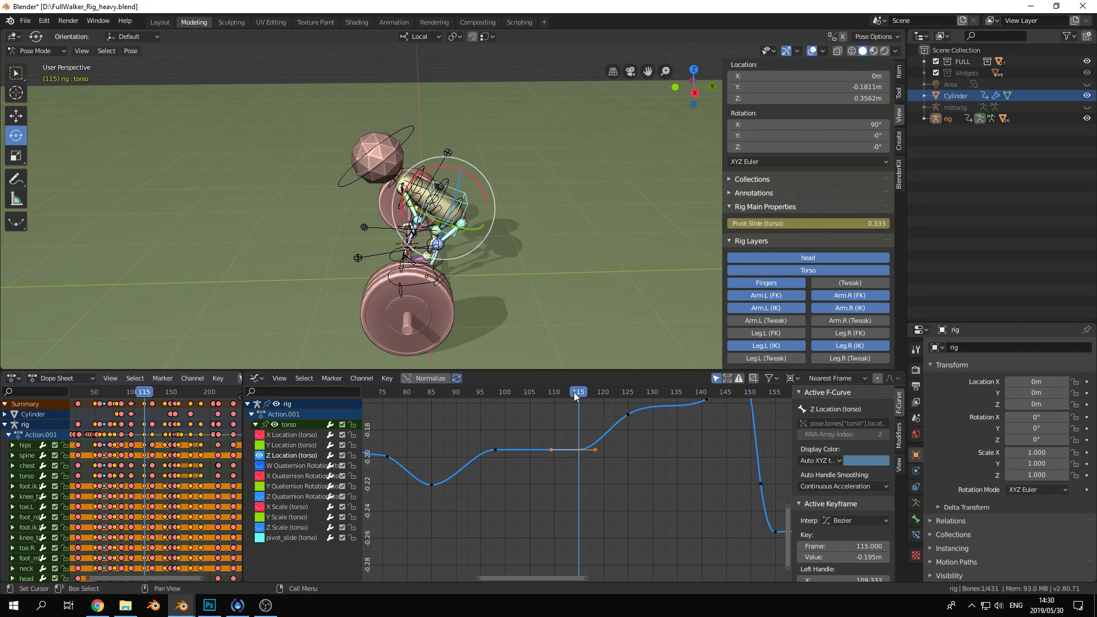
# Scrub ahead to frame 124 and raise the frame 115 Z Location keyframe to about -0.189 m
pyautogui.moveTo(560, 390); pyautogui.dragTo(623, 407)
pyautogui.press('g')
pyautogui.click(607, 497)
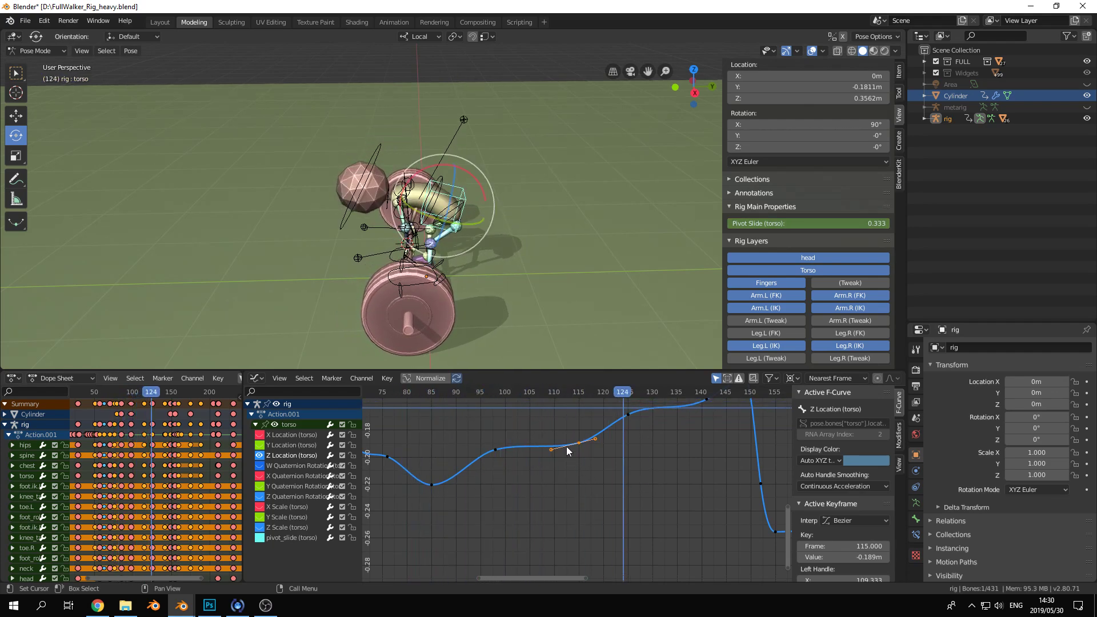
# Lower the torso's Z Location keyframe at frame 98 to about -0.199 m and select its right handle
pyautogui.click(495, 449)
pyautogui.press('g')
pyautogui.press('y')
pyautogui.click(507, 455)
pyautogui.click(524, 443)
# Scrub the edited stretch onward and inspect the torso pose around frame 136 in a close right orthographic view
pyautogui.moveTo(511, 394); pyautogui.dragTo(636, 401)
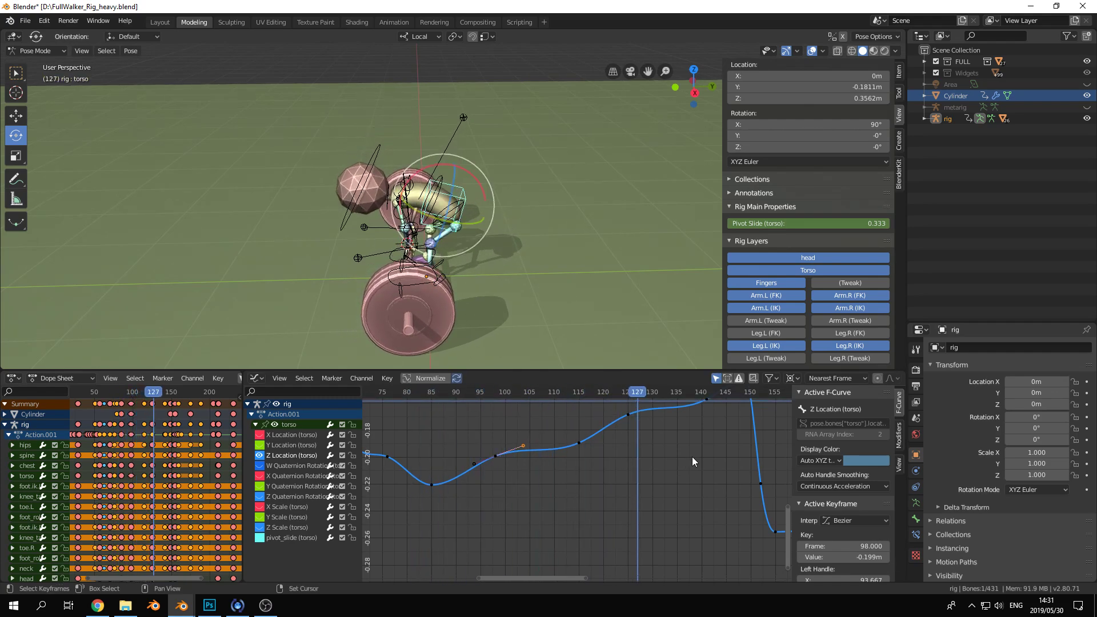
pyautogui.moveTo(692, 457); pyautogui.dragTo(520, 468, button='middle')
pyautogui.moveTo(490, 393); pyautogui.dragTo(541, 395)
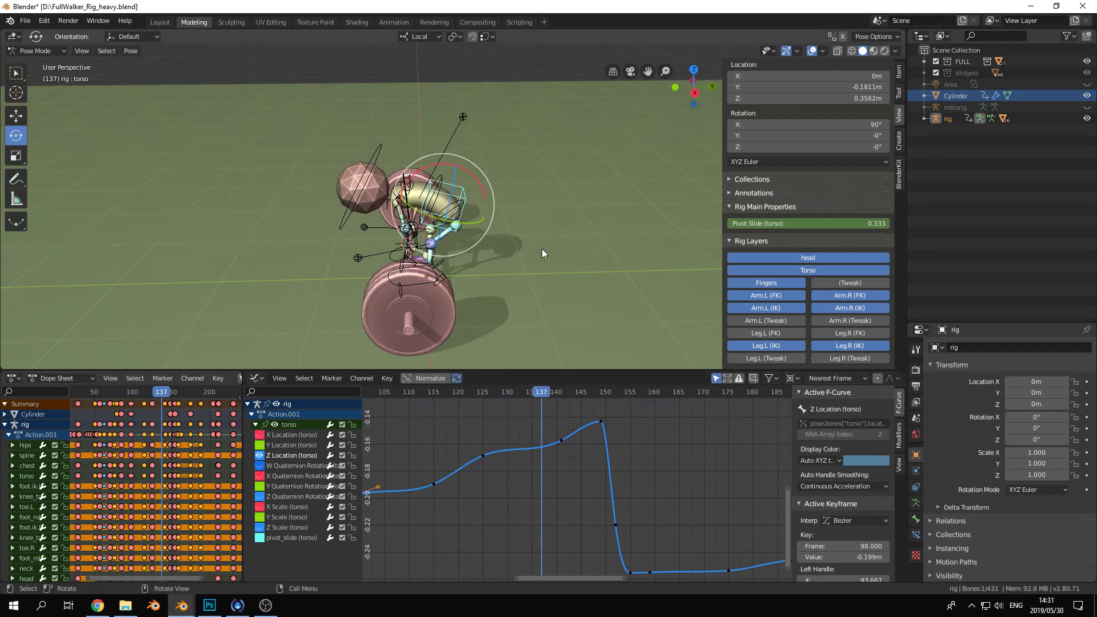
pyautogui.press('KP_3')
pyautogui.scroll(6, 483, 251)
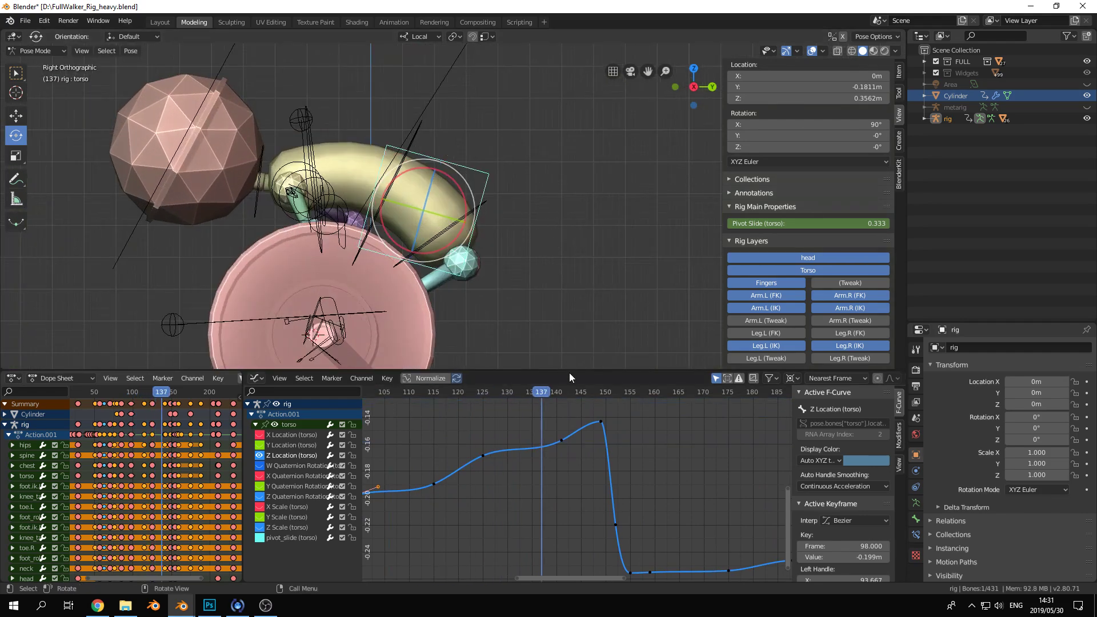
pyautogui.moveTo(547, 391)
pyautogui.mouseDown()
pyautogui.moveTo(416, 396)
pyautogui.moveTo(537, 392)
pyautogui.mouseUp()
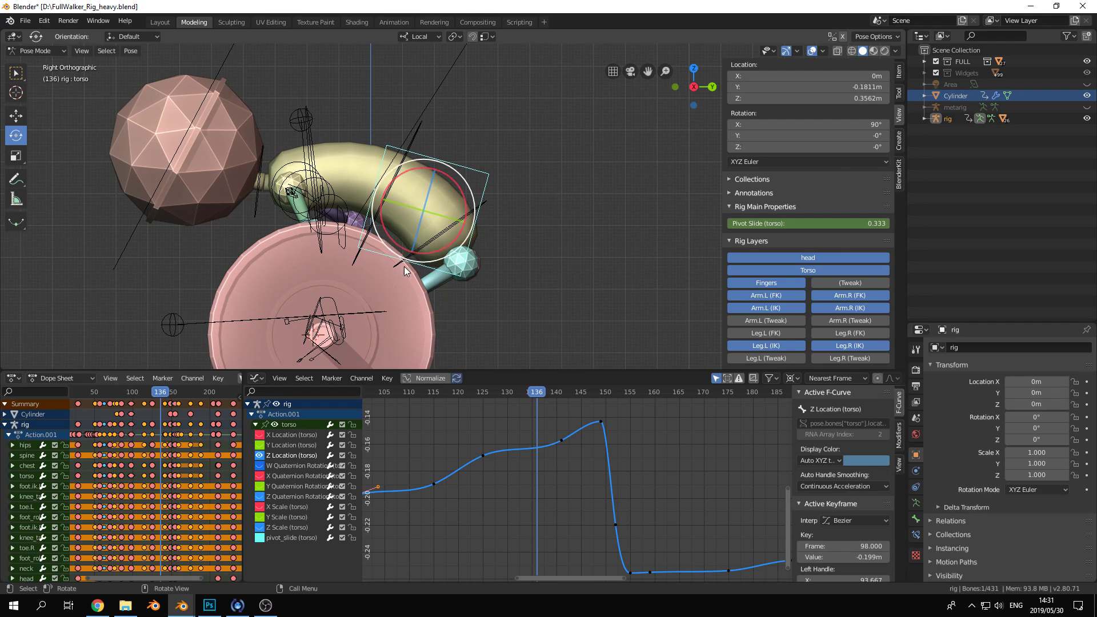
# Scrub from frame 110 to 141 and try raising the torso's frame 141 Z Location keyframe along the value axis
pyautogui.moveTo(537, 394); pyautogui.dragTo(409, 425)
pyautogui.scroll(-1, 503, 430)
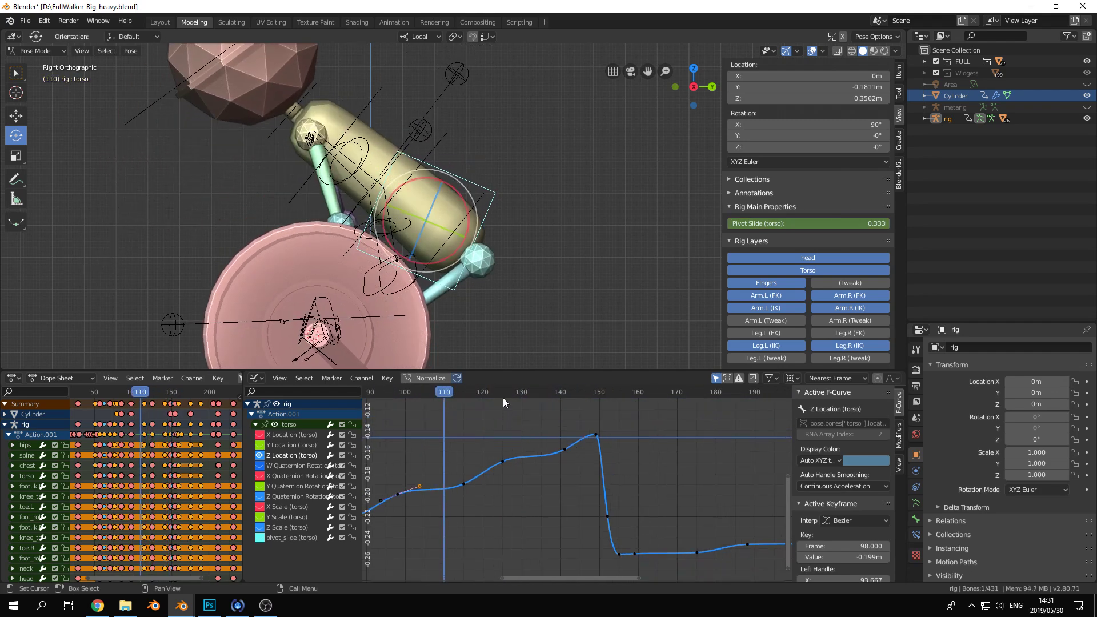
pyautogui.moveTo(447, 393); pyautogui.dragTo(563, 395)
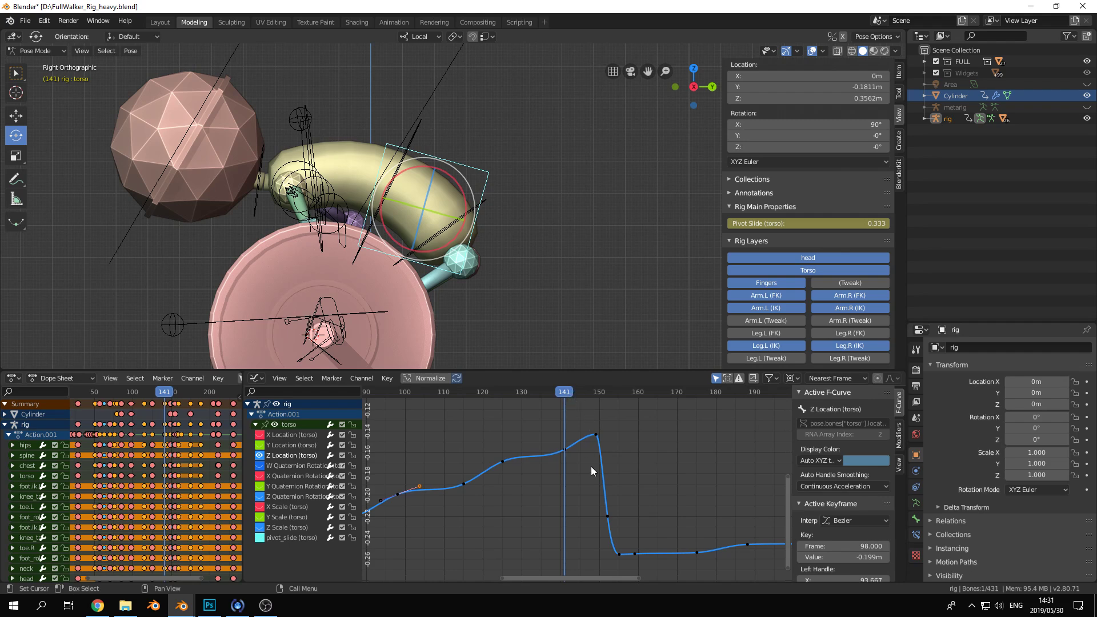
pyautogui.keyDown('ctrl'); pyautogui.rightClick(564, 448); pyautogui.keyUp('ctrl')
pyautogui.press('g')
pyautogui.press('y')
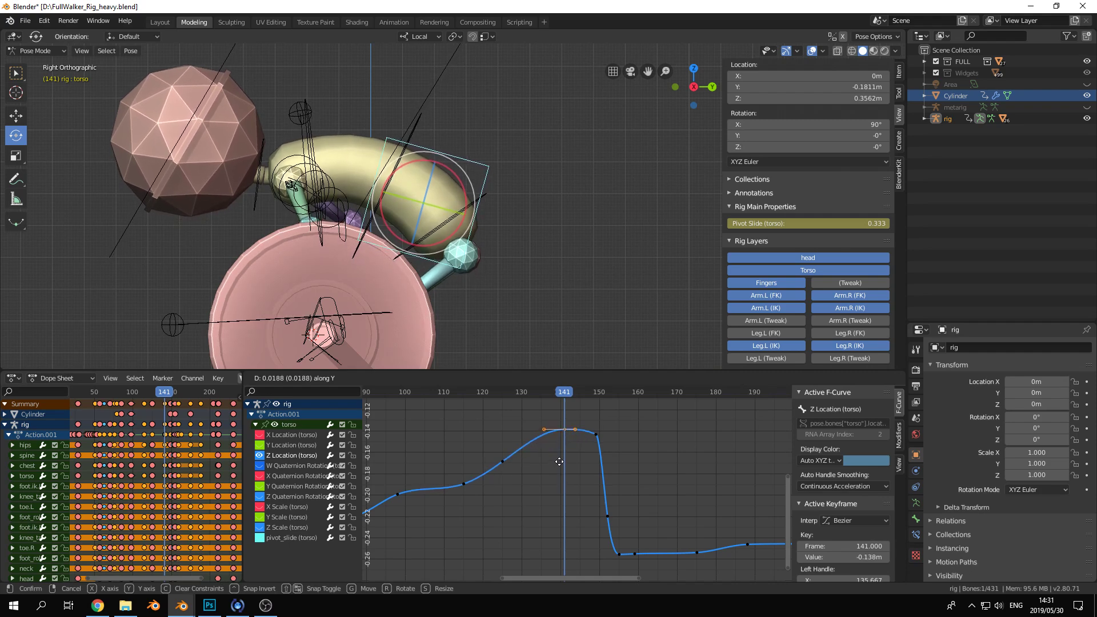
pyautogui.press('Escape')
# Try the torso's frame 141 Z Location keyframe at about -0.144 m and scrub around it to judge the pose
pyautogui.moveTo(423, 492); pyautogui.dragTo(494, 481, button='middle')
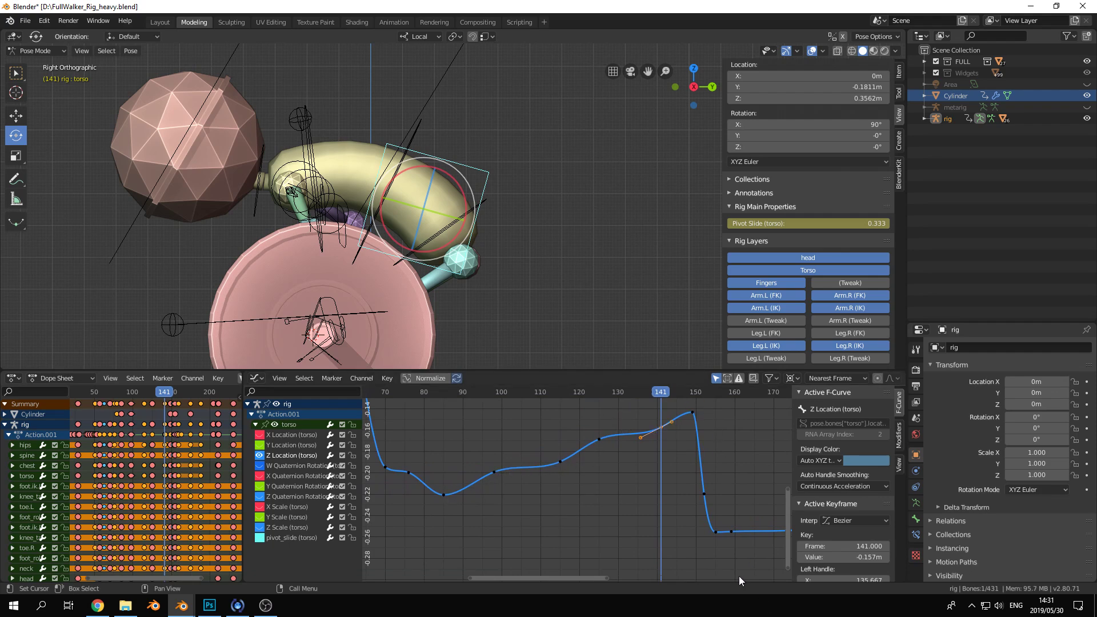
pyautogui.press('g')
pyautogui.press('y')
pyautogui.click(671, 411)
pyautogui.moveTo(671, 410); pyautogui.dragTo(638, 426)
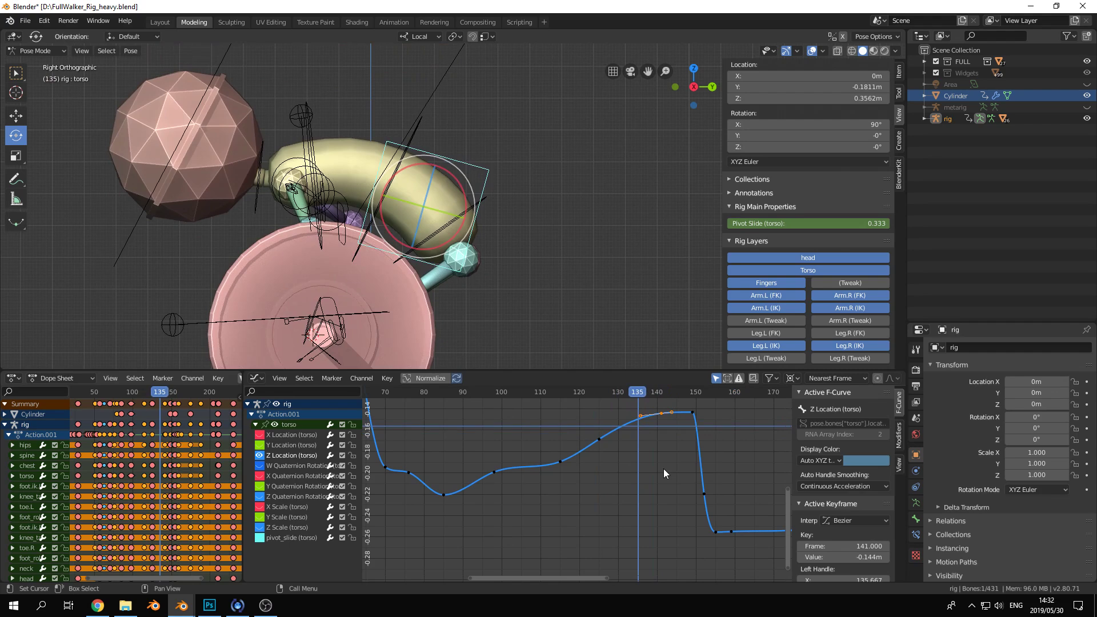
pyautogui.hotkey('ctrl', 'g')
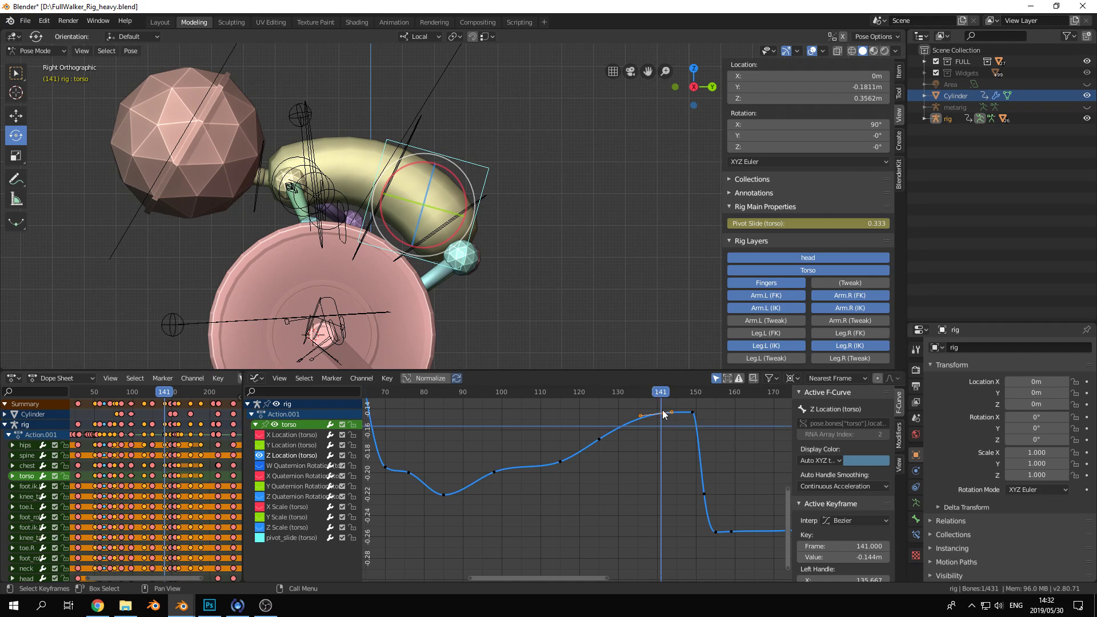
pyautogui.moveTo(656, 391)
pyautogui.mouseDown()
pyautogui.moveTo(518, 395)
pyautogui.moveTo(661, 409)
pyautogui.mouseUp()
pyautogui.press('g')
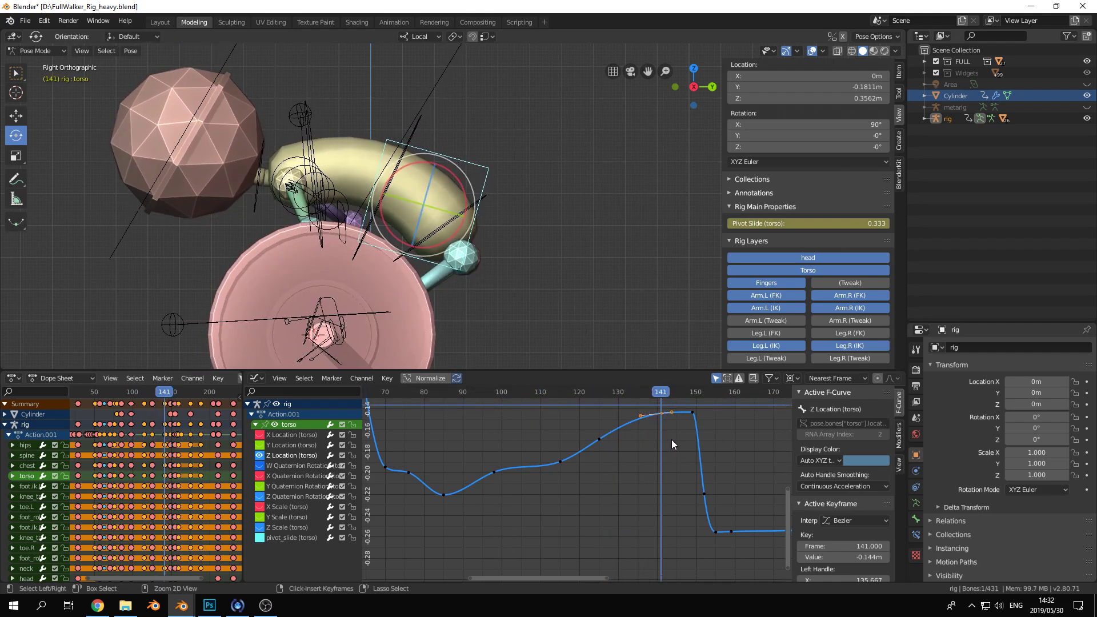
pyautogui.click(657, 450)
# Scrub and play frames 146 to 158 to examine how the torso moves through the sharp drop in its Z Location curve
pyautogui.moveTo(656, 390); pyautogui.dragTo(702, 375)
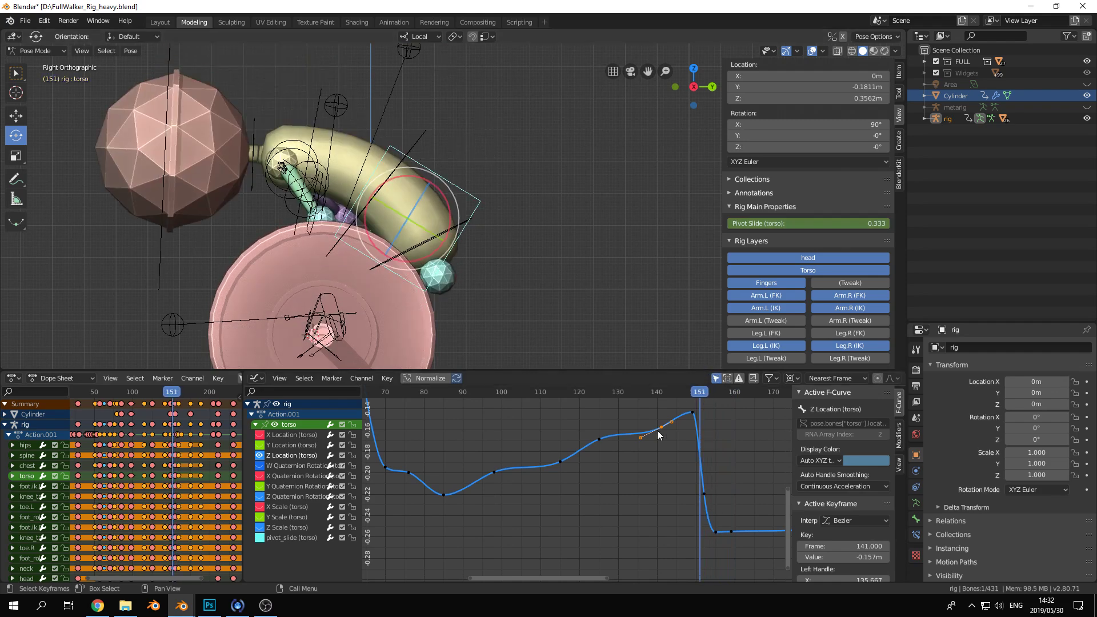
pyautogui.keyDown('shift'); pyautogui.moveTo(445, 178); pyautogui.dragTo(490, 211, button='middle'); pyautogui.keyUp('shift')
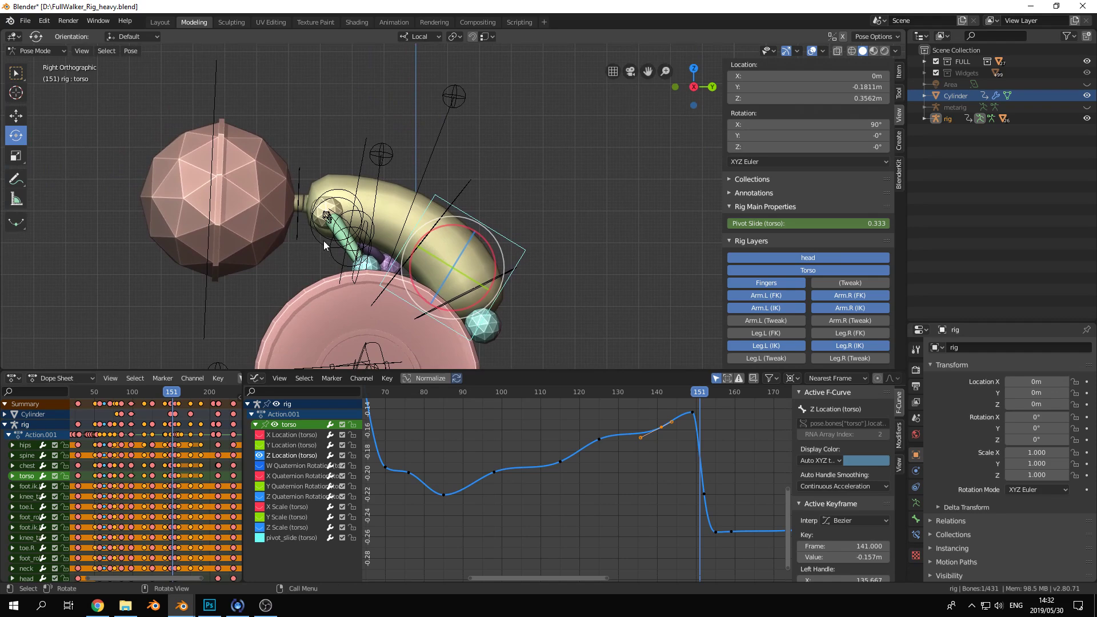
pyautogui.moveTo(682, 393); pyautogui.dragTo(680, 393)
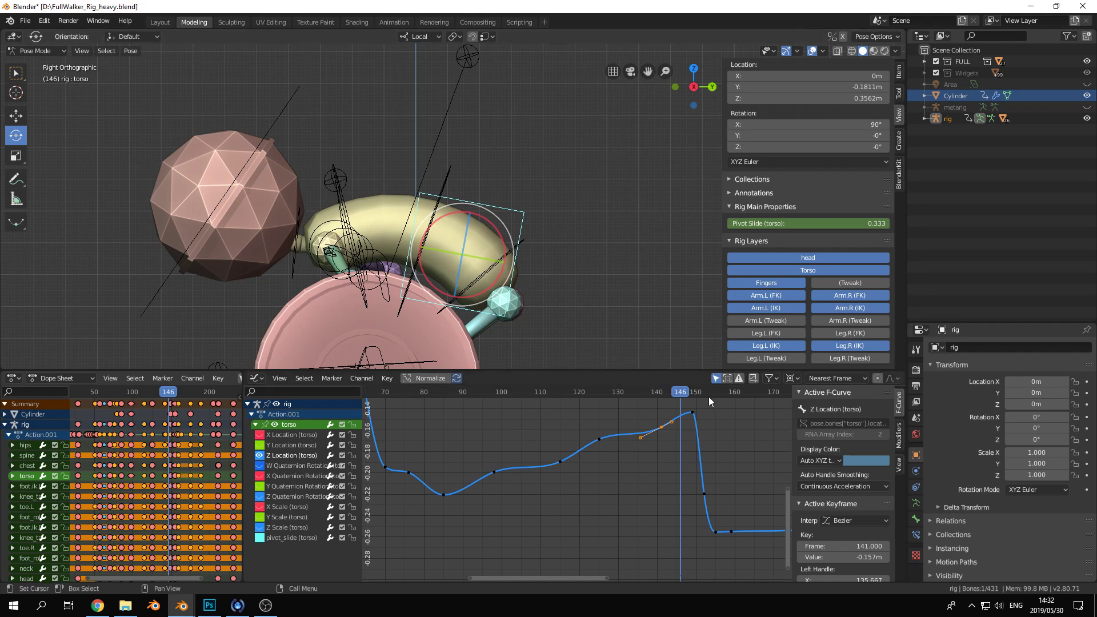
pyautogui.moveTo(698, 429); pyautogui.dragTo(484, 405, button='middle')
pyautogui.moveTo(482, 399)
pyautogui.mouseDown()
pyautogui.moveTo(533, 392)
pyautogui.moveTo(494, 390)
pyautogui.mouseUp()
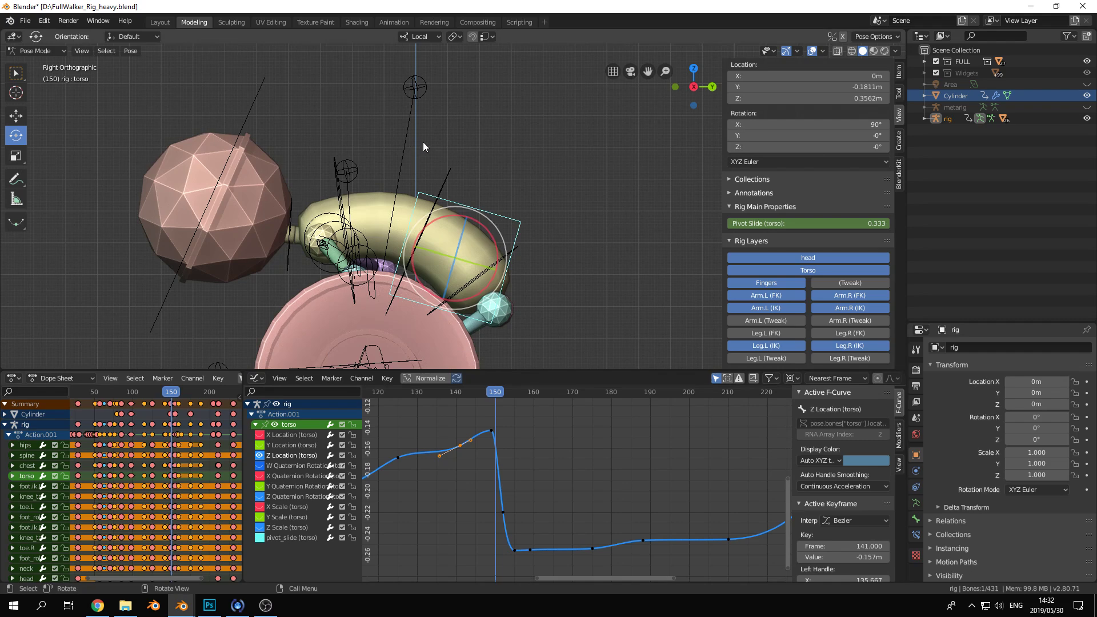
pyautogui.moveTo(495, 391); pyautogui.dragTo(487, 392)
pyautogui.press('space')
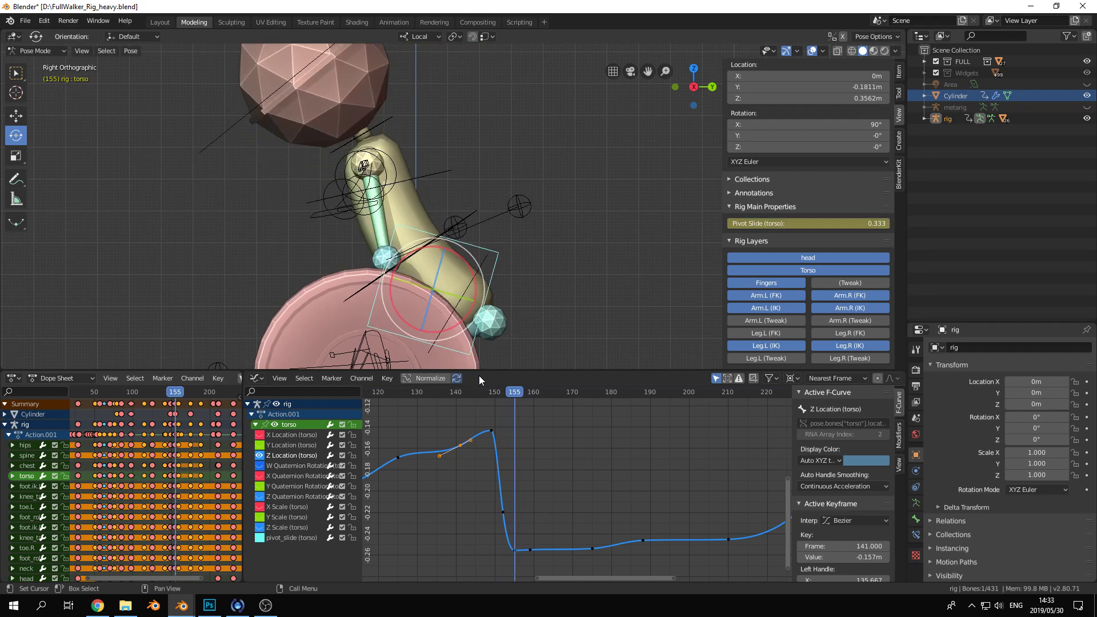
pyautogui.press('space')
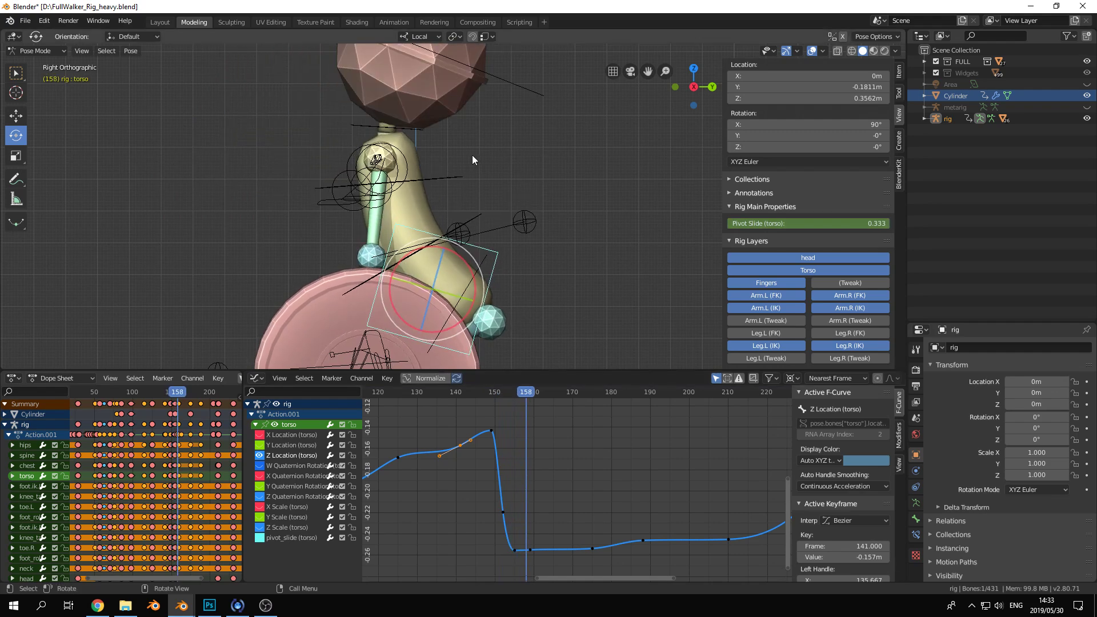
# Select the chest, spine and torso controls in turn at frame 158 to compare their animation channels
pyautogui.click(451, 175)
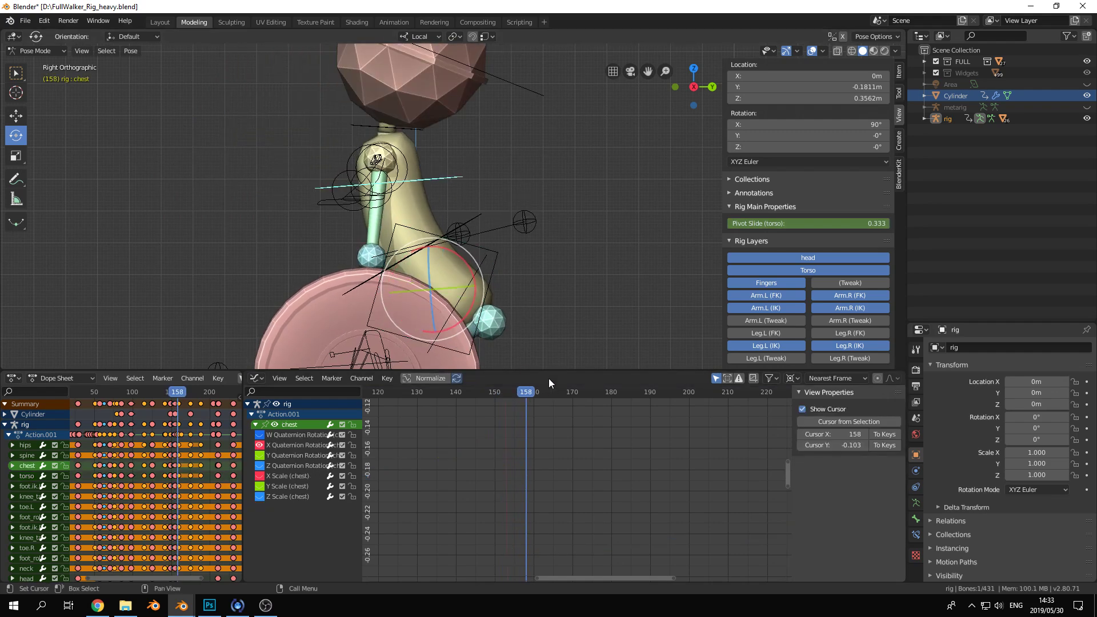
pyautogui.click(480, 218)
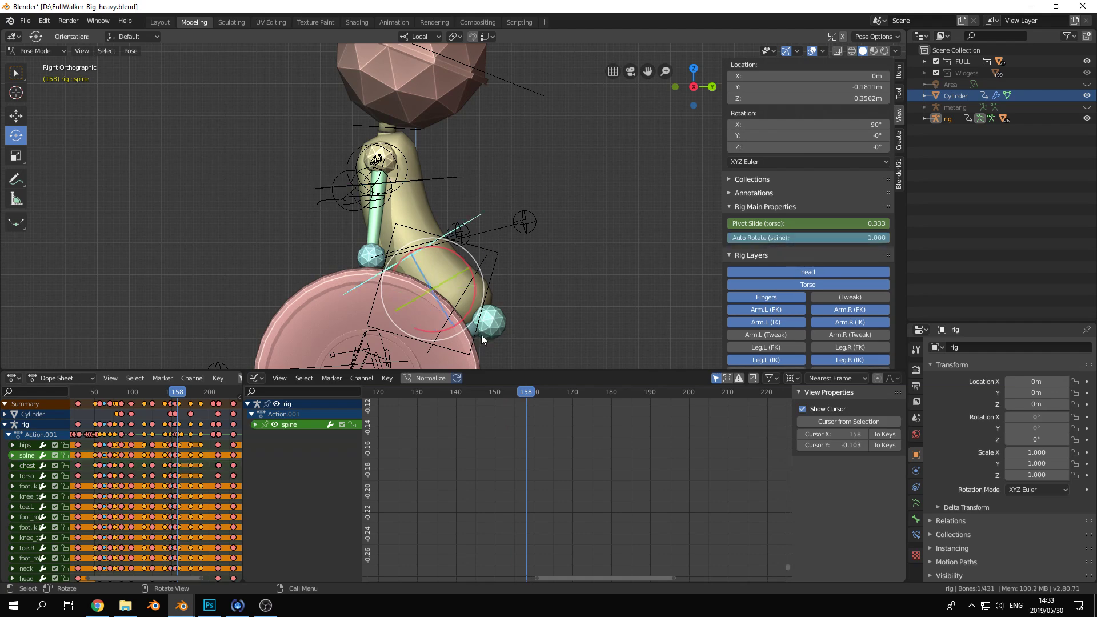
pyautogui.click(444, 177)
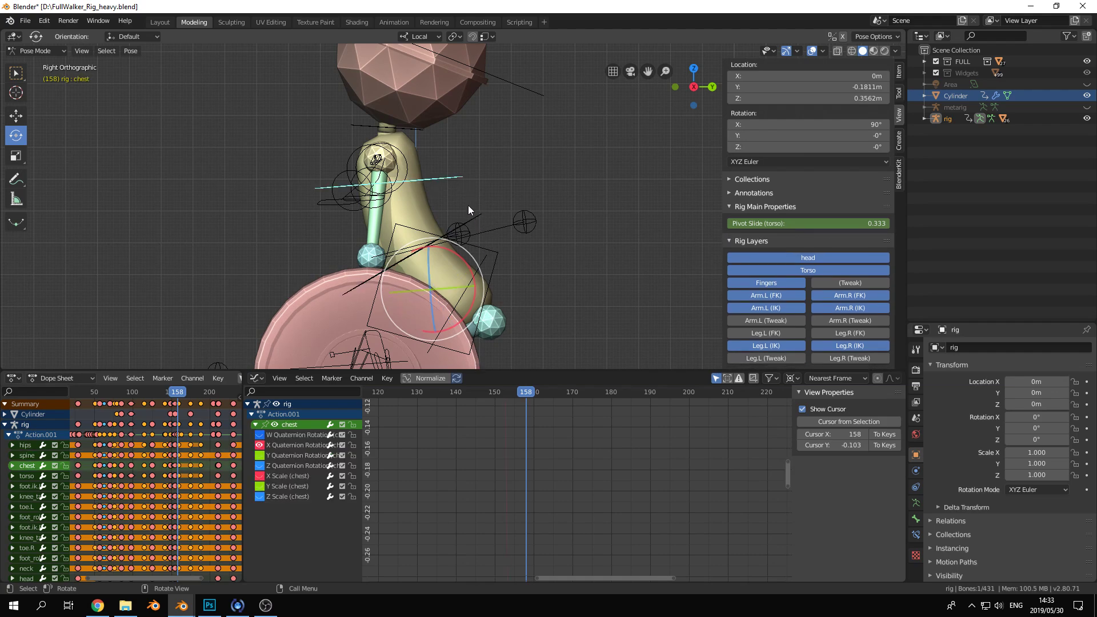
pyautogui.click(481, 215)
pyautogui.click(493, 260)
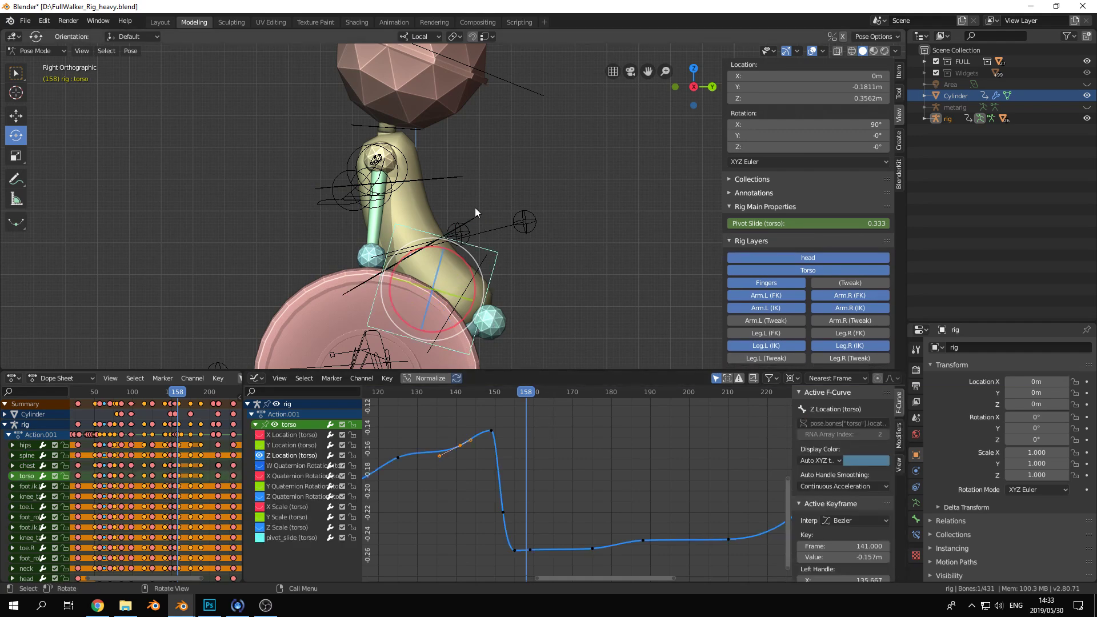
pyautogui.click(451, 174)
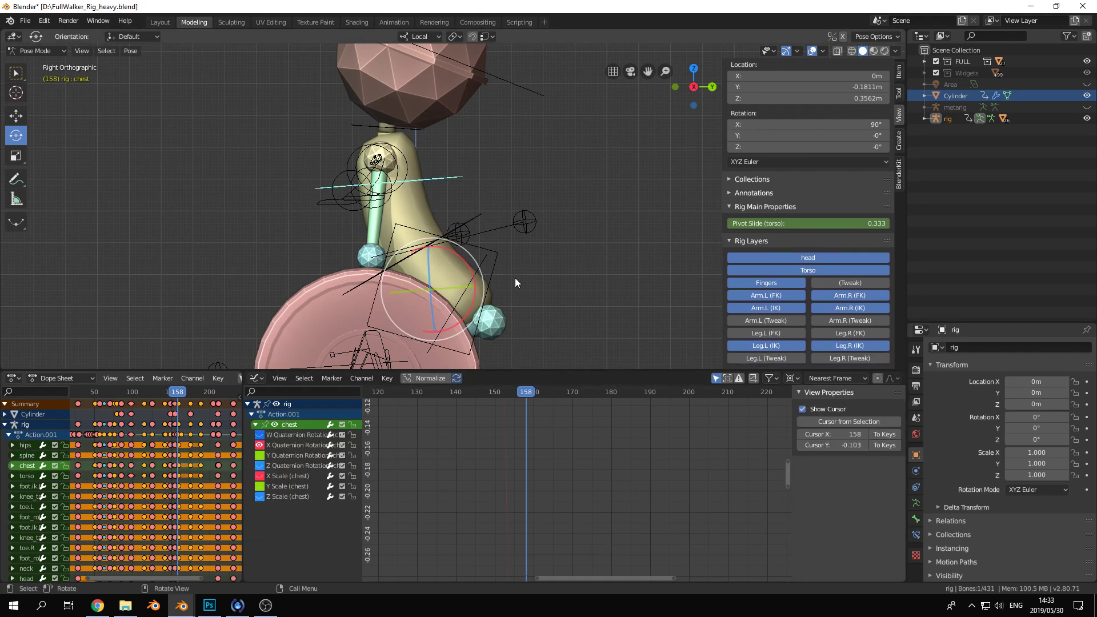
pyautogui.click(492, 262)
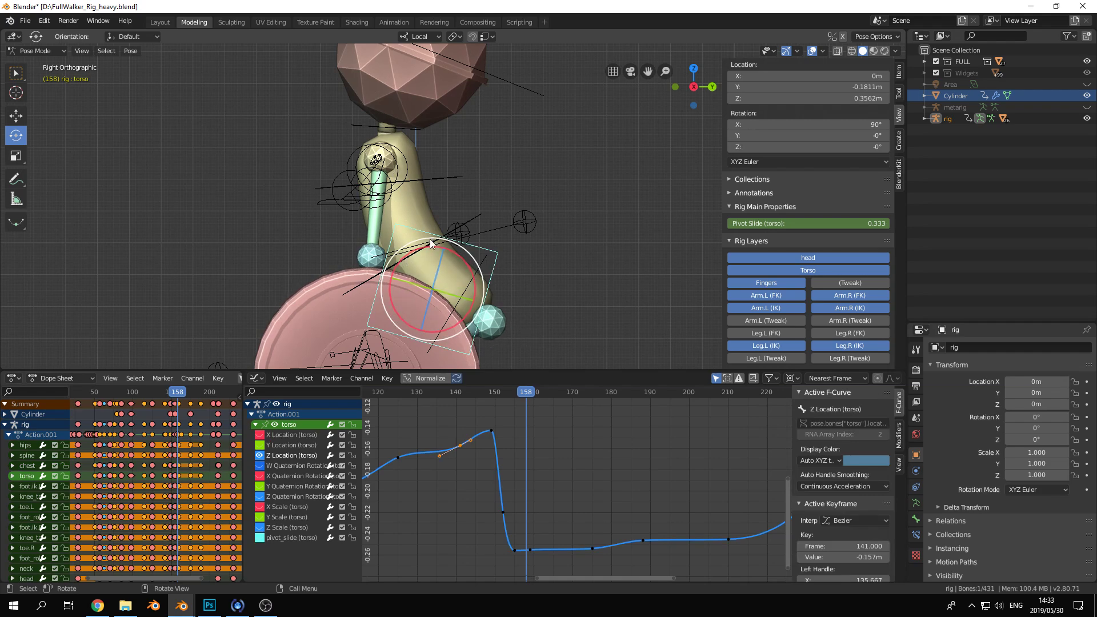
# Display the torso's X Quaternion Rotation curve, lower its frame 155 keyframe to about 0.579, and scrub back to frame 152
pyautogui.click(282, 476)
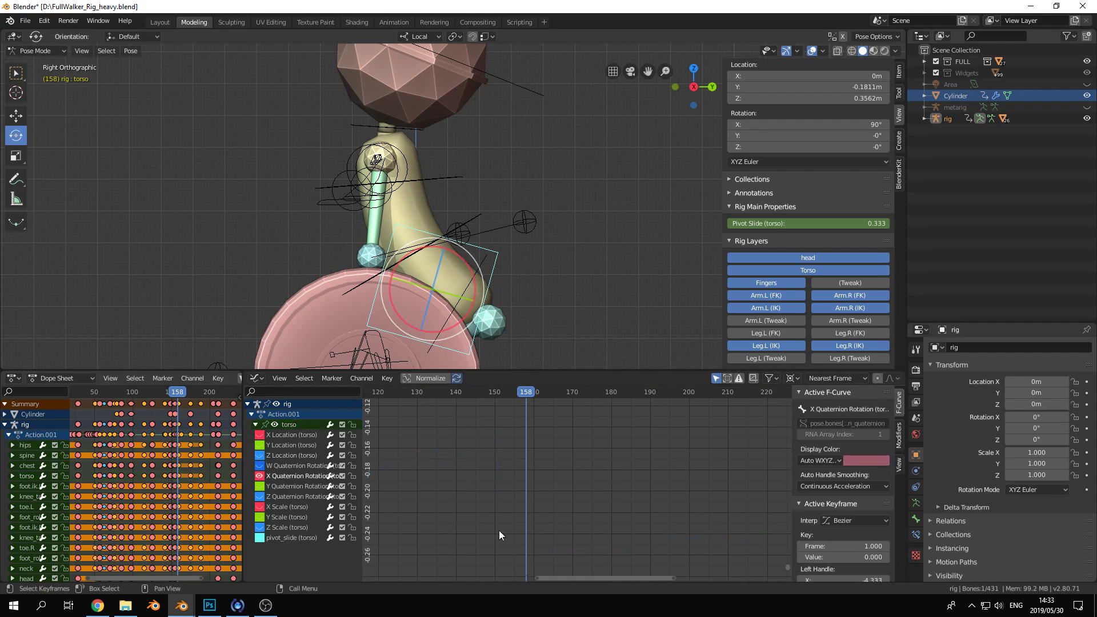
pyautogui.press('Home')
pyautogui.scroll(8, 637, 456)
pyautogui.moveTo(615, 512); pyautogui.dragTo(615, 460, button='middle')
pyautogui.moveTo(630, 398); pyautogui.dragTo(599, 402)
pyautogui.moveTo(598, 442); pyautogui.dragTo(599, 462)
pyautogui.moveTo(597, 397); pyautogui.dragTo(570, 399)
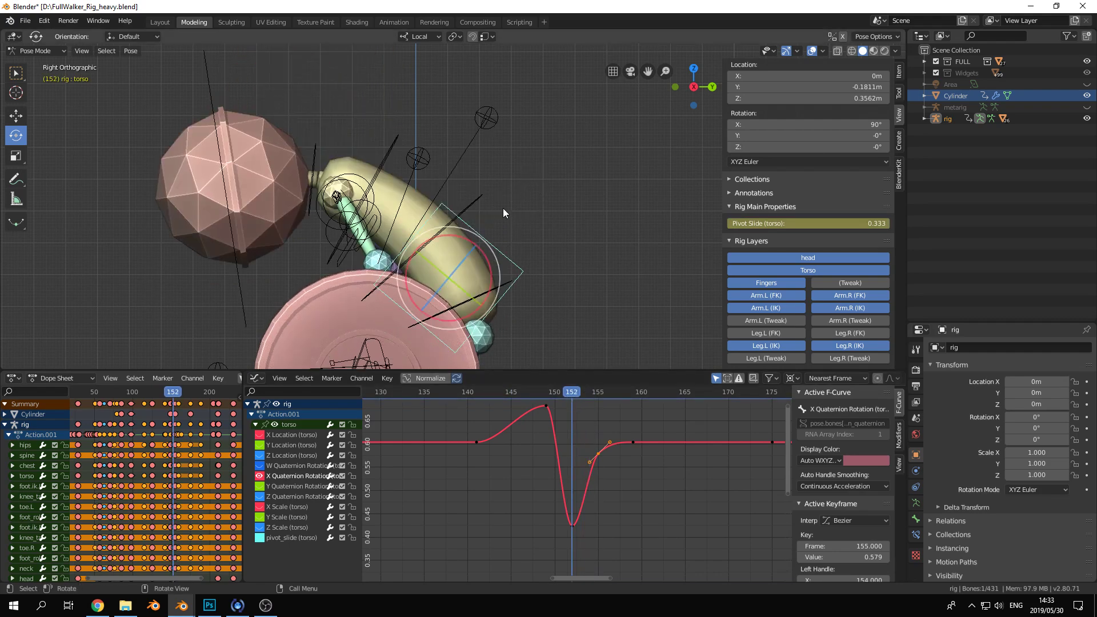
# Select the chest control and frame its X Quaternion Rotation curve around frames 135 to 175
pyautogui.click(477, 201)
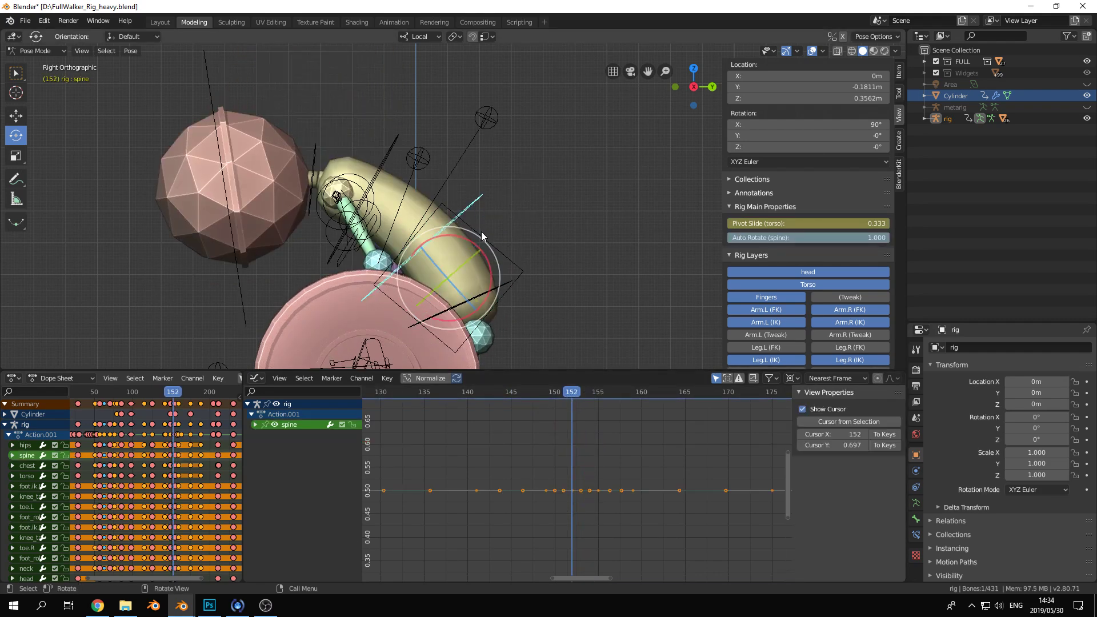
pyautogui.click(392, 152)
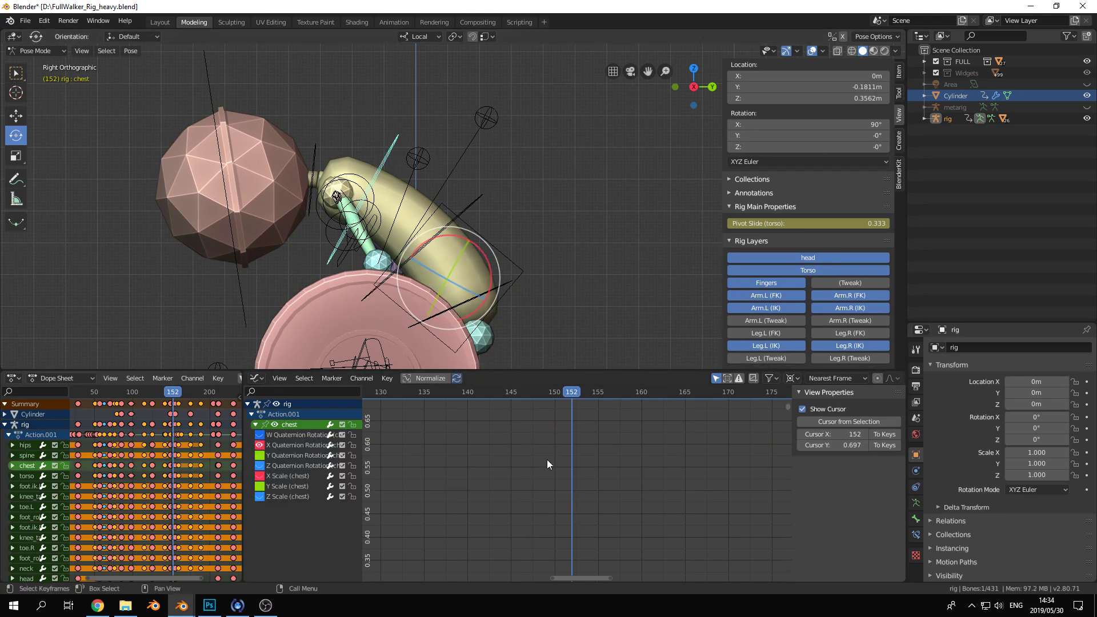
pyautogui.click(275, 445)
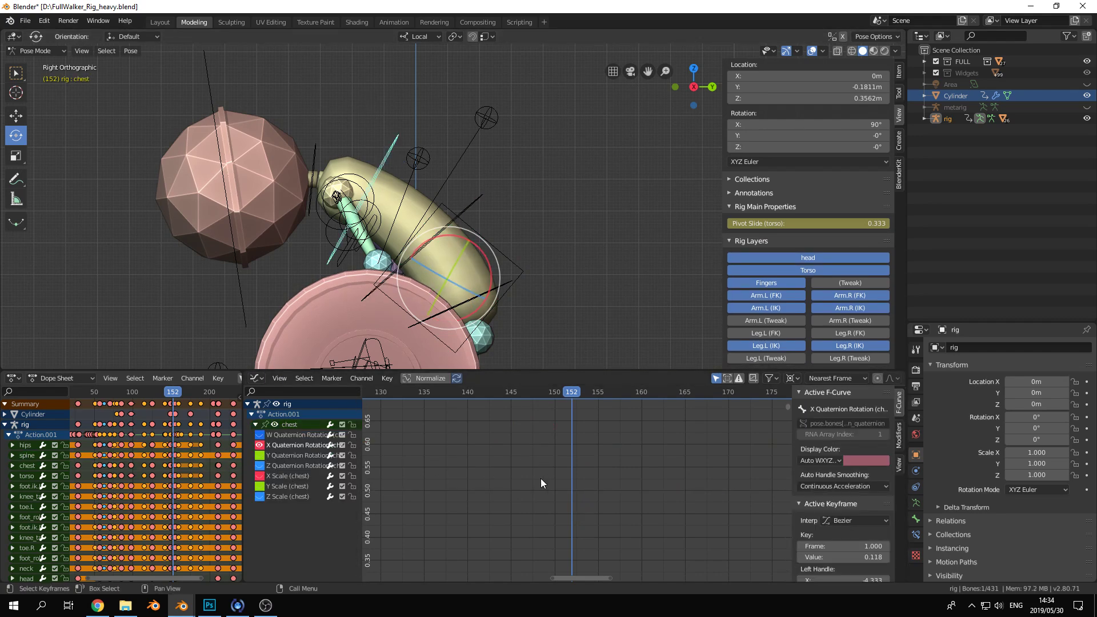
pyautogui.press('Home')
pyautogui.keyDown('ctrl'); pyautogui.moveTo(540, 475); pyautogui.dragTo(625, 471, button='middle'); pyautogui.keyUp('ctrl')
pyautogui.click(619, 509)
pyautogui.keyDown('ctrl'); pyautogui.moveTo(619, 509); pyautogui.dragTo(615, 471, button='middle'); pyautogui.keyUp('ctrl')
# Scrub to frame 155 and try lowering the chest's X Quaternion Rotation keyframe there along the value axis
pyautogui.moveTo(563, 392); pyautogui.dragTo(586, 393)
pyautogui.click(588, 527)
pyautogui.press('g')
pyautogui.press('y')
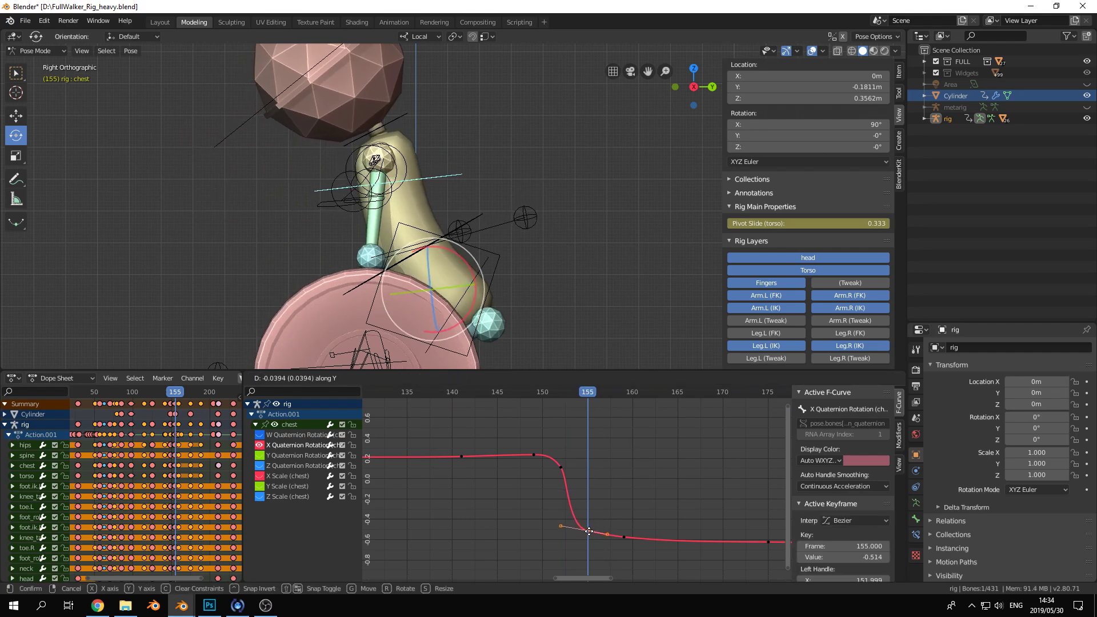
pyautogui.click(588, 527)
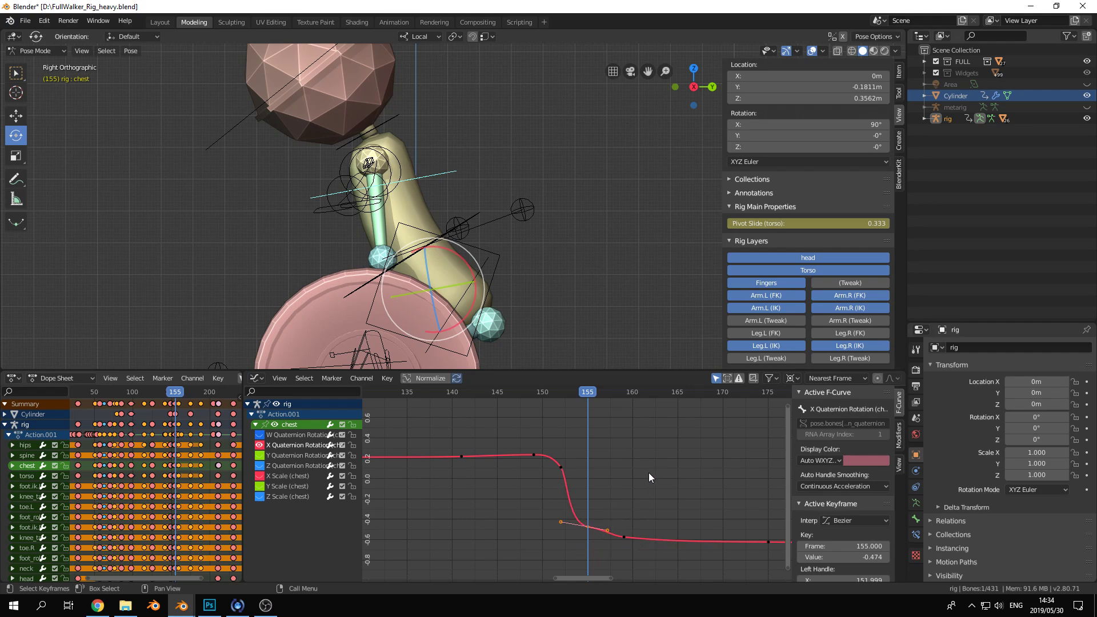
# Adjust the handles of the chest's frame 155 X Quaternion Rotation keyframe and lower the keyframe to about -0.548
pyautogui.moveTo(561, 522); pyautogui.dragTo(561, 519)
pyautogui.scroll(3, 639, 540)
pyautogui.moveTo(640, 541); pyautogui.dragTo(567, 473, button='middle')
pyautogui.moveTo(546, 492); pyautogui.dragTo(543, 491)
pyautogui.moveTo(522, 393)
pyautogui.mouseDown()
pyautogui.moveTo(473, 391)
pyautogui.moveTo(570, 391)
pyautogui.moveTo(498, 392)
pyautogui.moveTo(521, 393)
pyautogui.mouseUp()
pyautogui.click(520, 483)
pyautogui.press('g')
pyautogui.press('y')
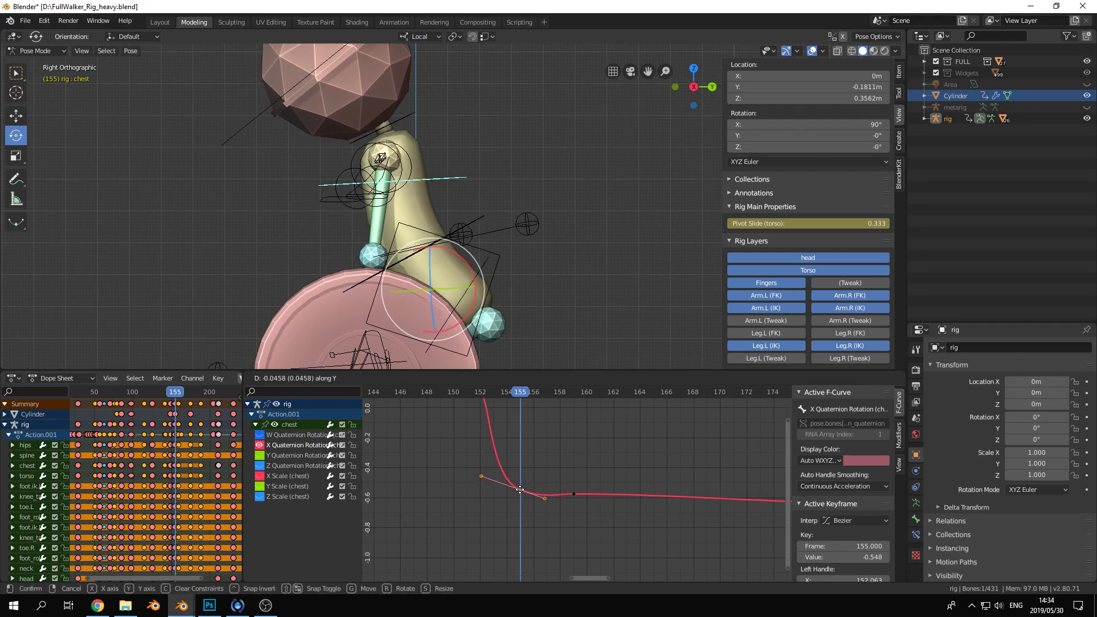
pyautogui.click(521, 489)
# Scrub to frame 159 and lower the chest's X Quaternion Rotation keyframe there to about -0.613
pyautogui.moveTo(525, 396); pyautogui.dragTo(570, 400)
pyautogui.click(573, 494)
pyautogui.press('g')
pyautogui.press('y')
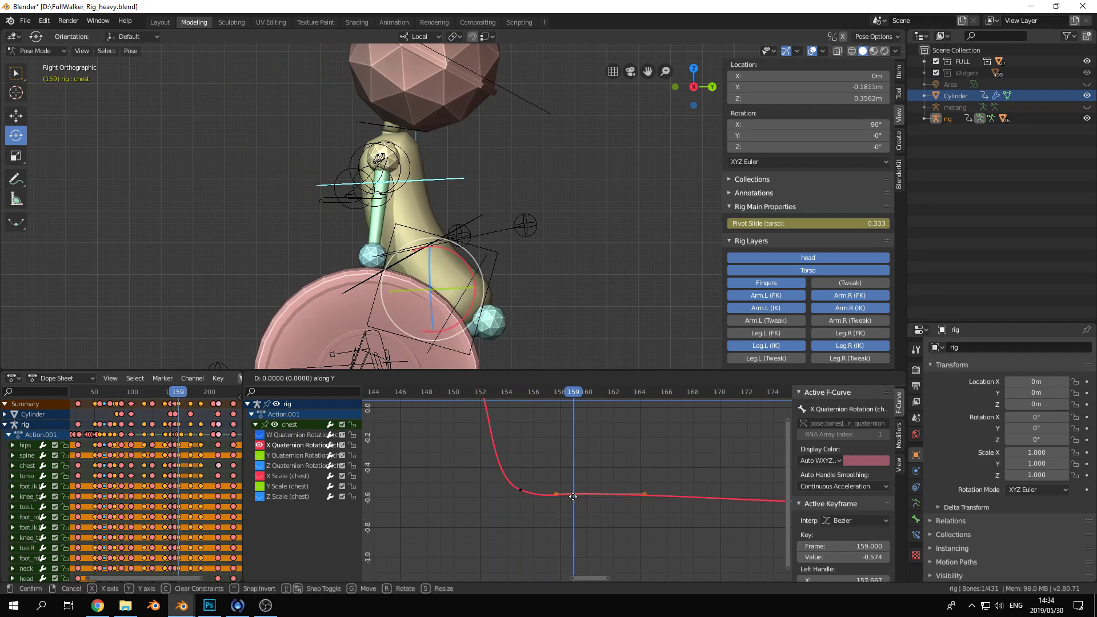
pyautogui.click(573, 504)
# Return to the torso at frame 155, lower its X Quaternion Rotation keyframe to about 0.556, and scrub back to frame 153
pyautogui.moveTo(573, 392); pyautogui.dragTo(517, 394)
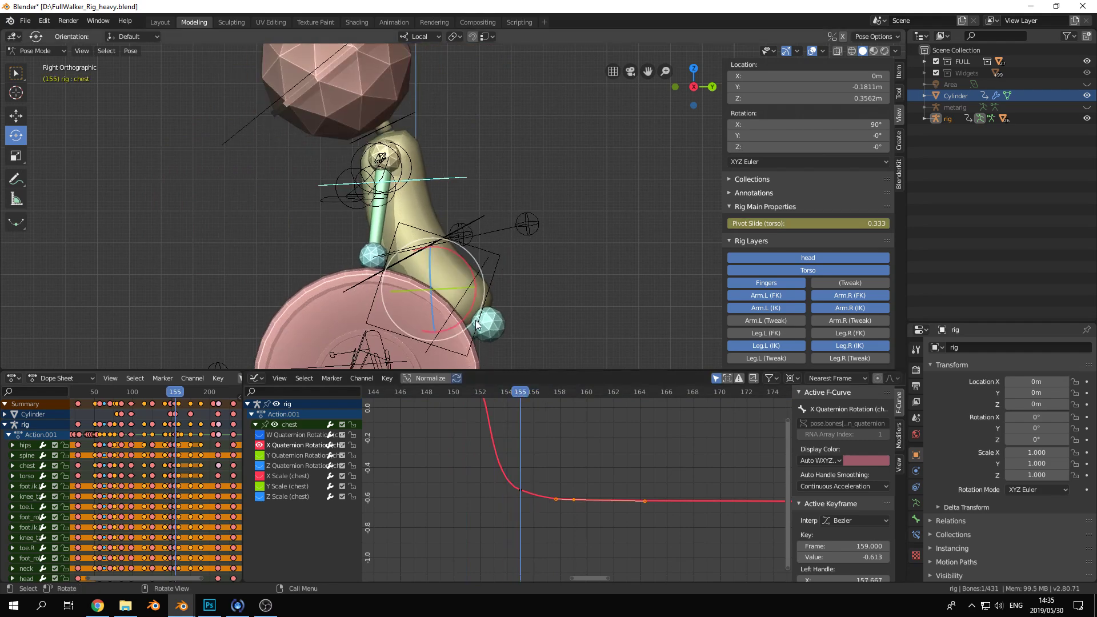
pyautogui.click(499, 263)
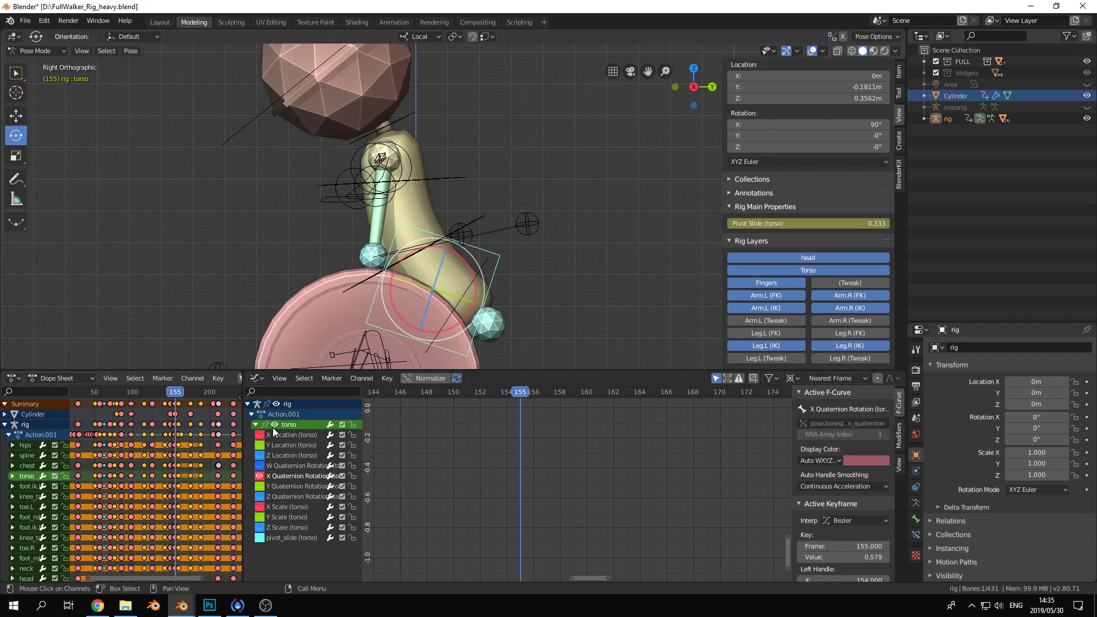
pyautogui.press('Home')
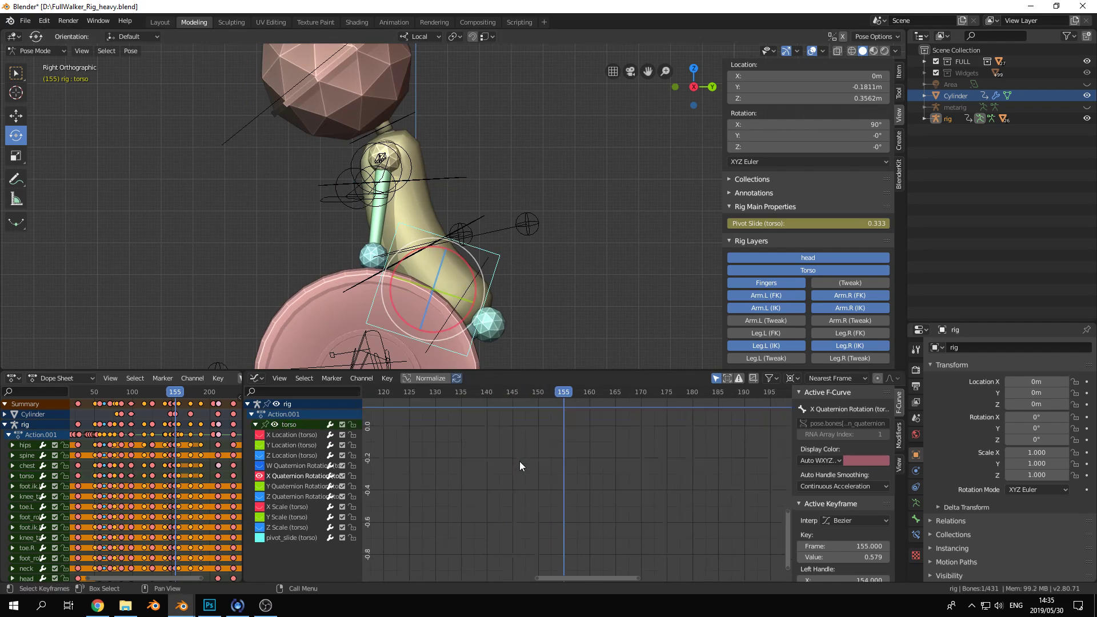
pyautogui.press('KP_Decimal')
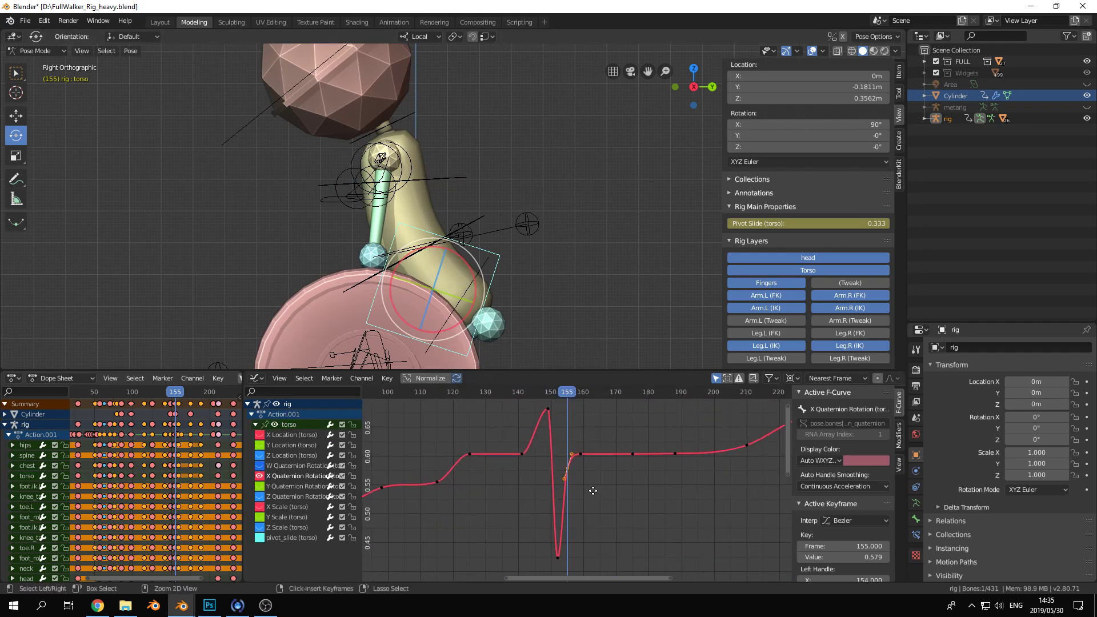
pyautogui.moveTo(649, 486); pyautogui.dragTo(782, 468, button='middle')
pyautogui.moveTo(626, 393); pyautogui.dragTo(604, 390)
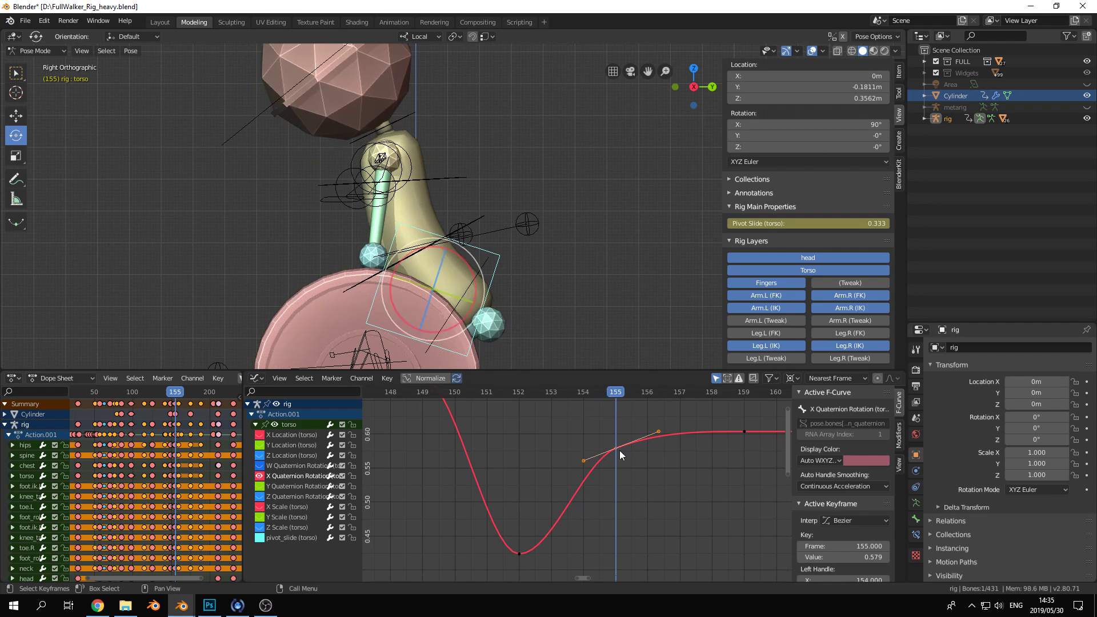
pyautogui.press('g')
pyautogui.press('y')
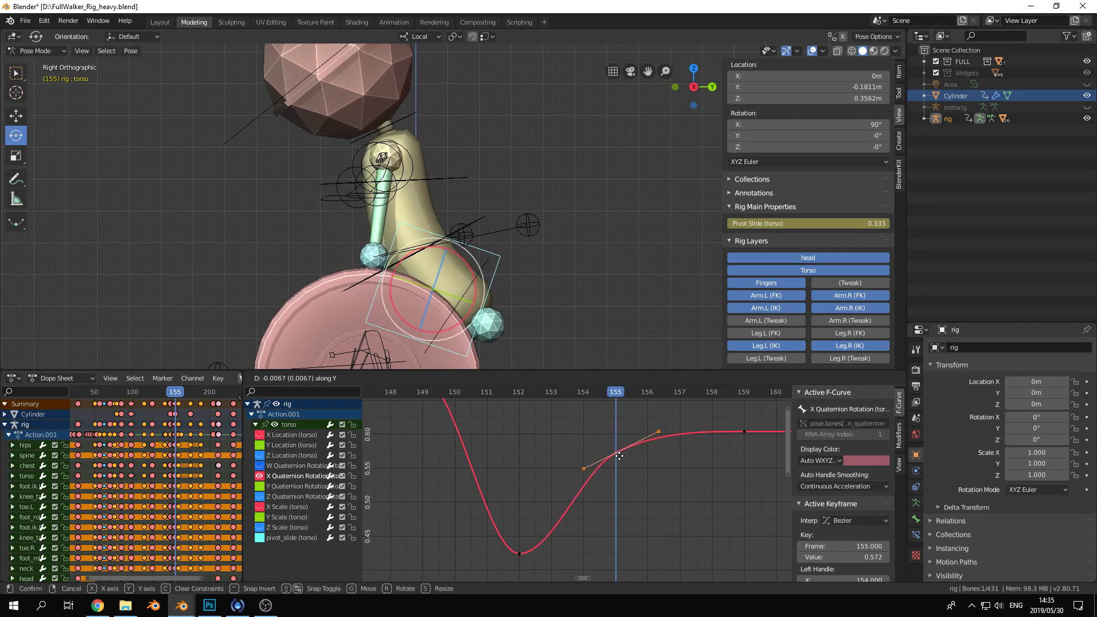
pyautogui.click(620, 463)
pyautogui.moveTo(612, 388); pyautogui.dragTo(544, 373)
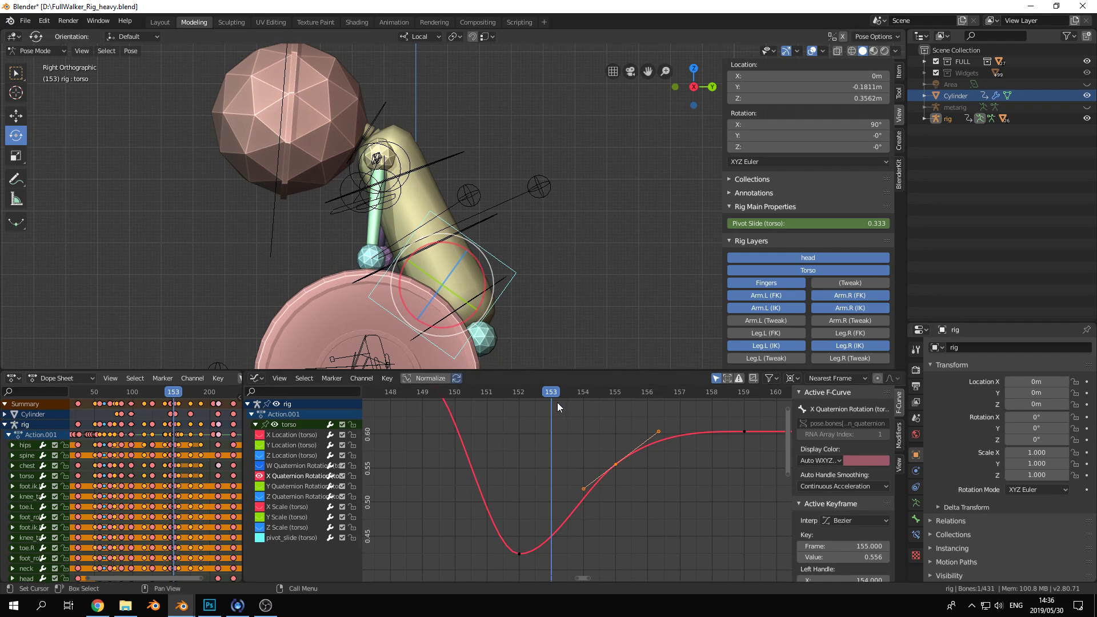
# Scrub through the lift between about frames 148 and 161 in side view to check the torso's motion
pyautogui.click(478, 395)
pyautogui.moveTo(477, 395); pyautogui.dragTo(725, 393)
pyautogui.scroll(-2, 605, 468)
pyautogui.scroll(-1, 604, 468)
pyautogui.moveTo(650, 399); pyautogui.dragTo(673, 434)
pyautogui.scroll(-2, 614, 403)
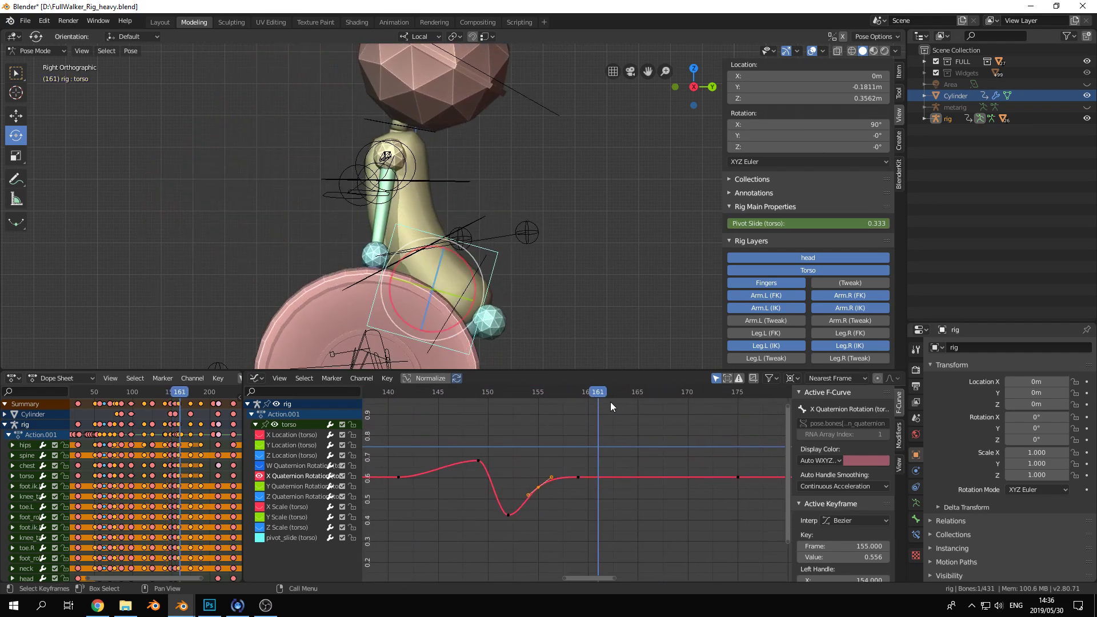
pyautogui.moveTo(598, 393); pyautogui.dragTo(627, 423)
# Orbit to a perspective view and play the animation, replaying the lift from about frame 140
pyautogui.moveTo(599, 343); pyautogui.dragTo(525, 355, button='middle')
pyautogui.press('space')
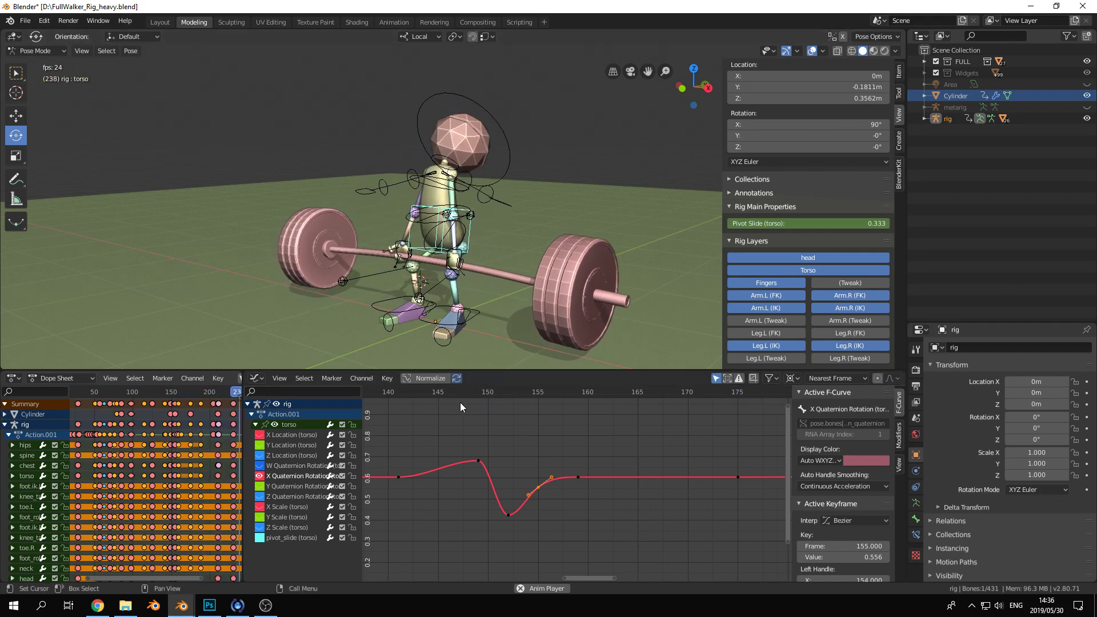
pyautogui.click(387, 394)
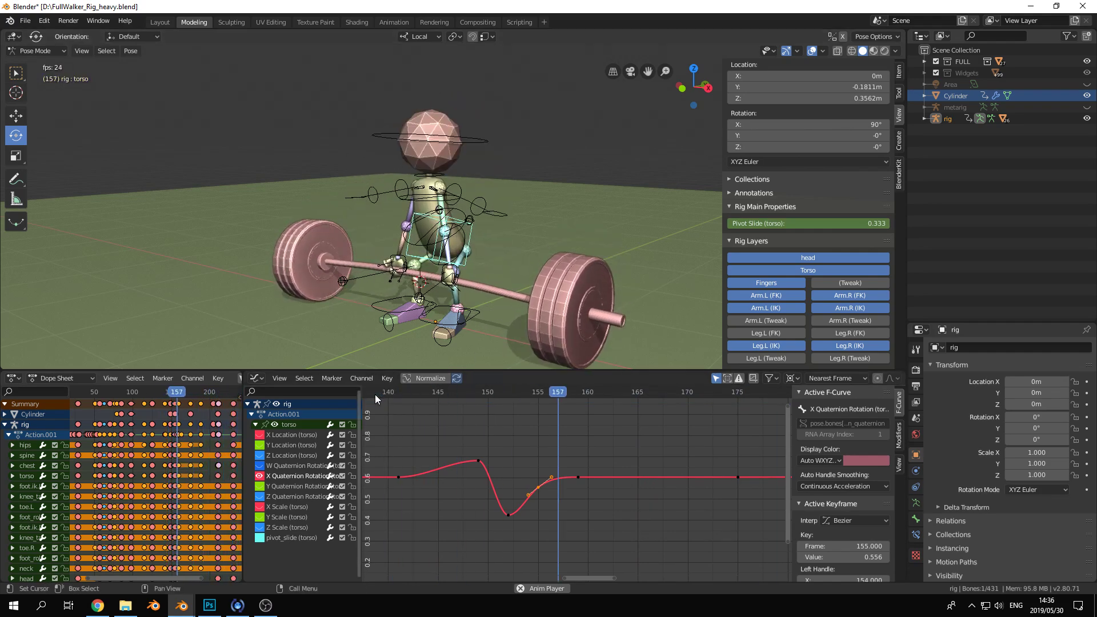
pyautogui.hotkey('ctrl', 'space')
pyautogui.hotkey('ctrl', 'space')
pyautogui.rightClick(525, 341)
pyautogui.press('space')
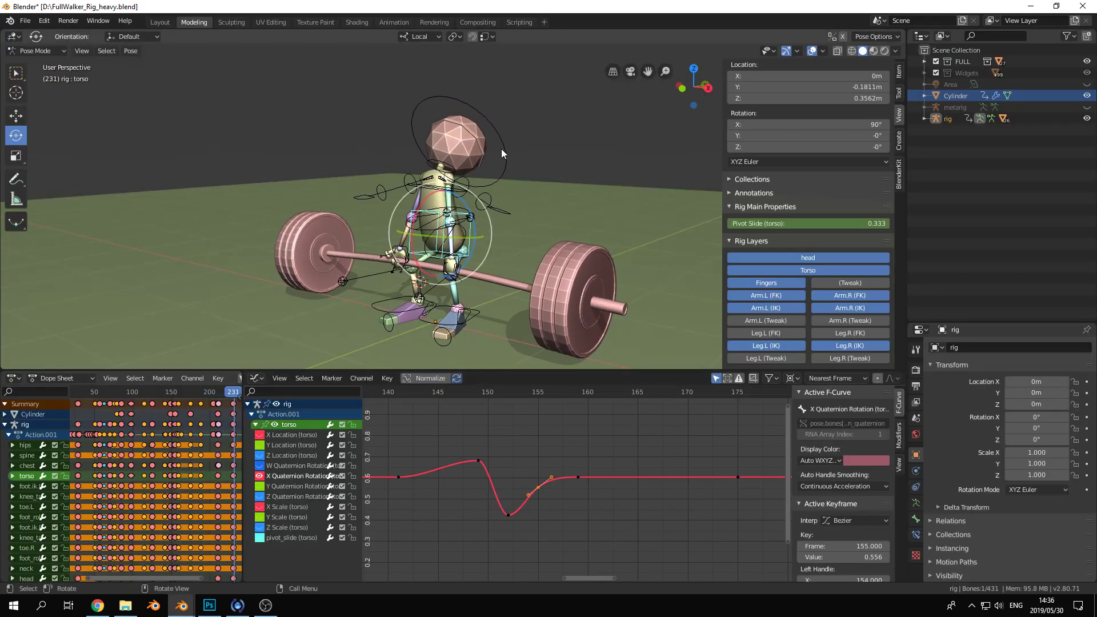
# Select the head control, view it from the right, scrub to frame 158, and isolate its X Quaternion Rotation curve with the frame 159 keyframe selected
pyautogui.click(502, 149)
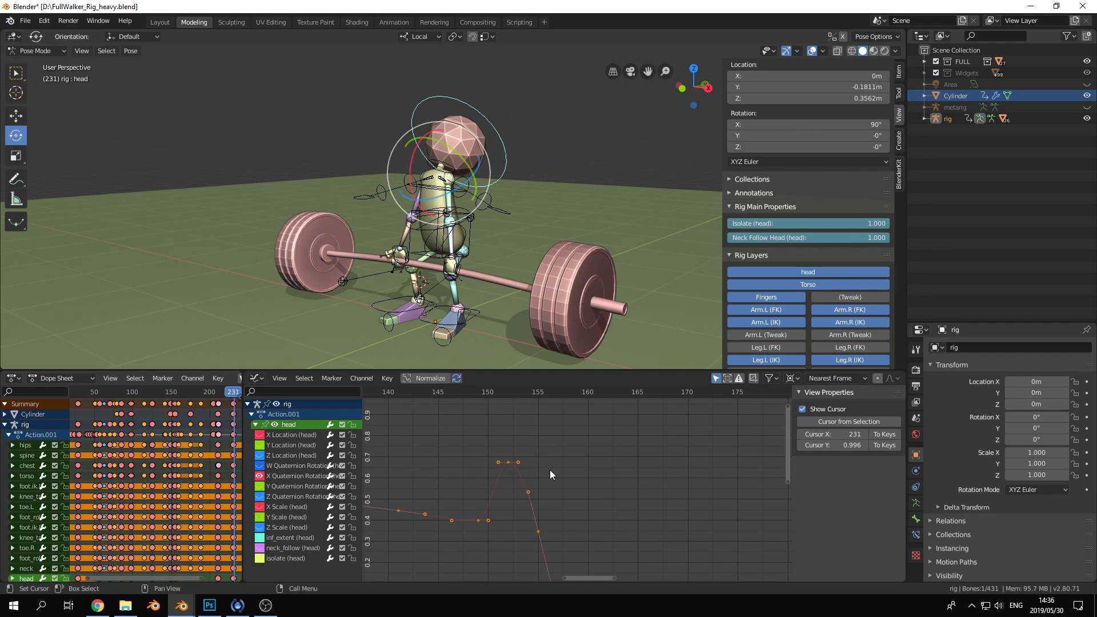
pyautogui.press('KP_3')
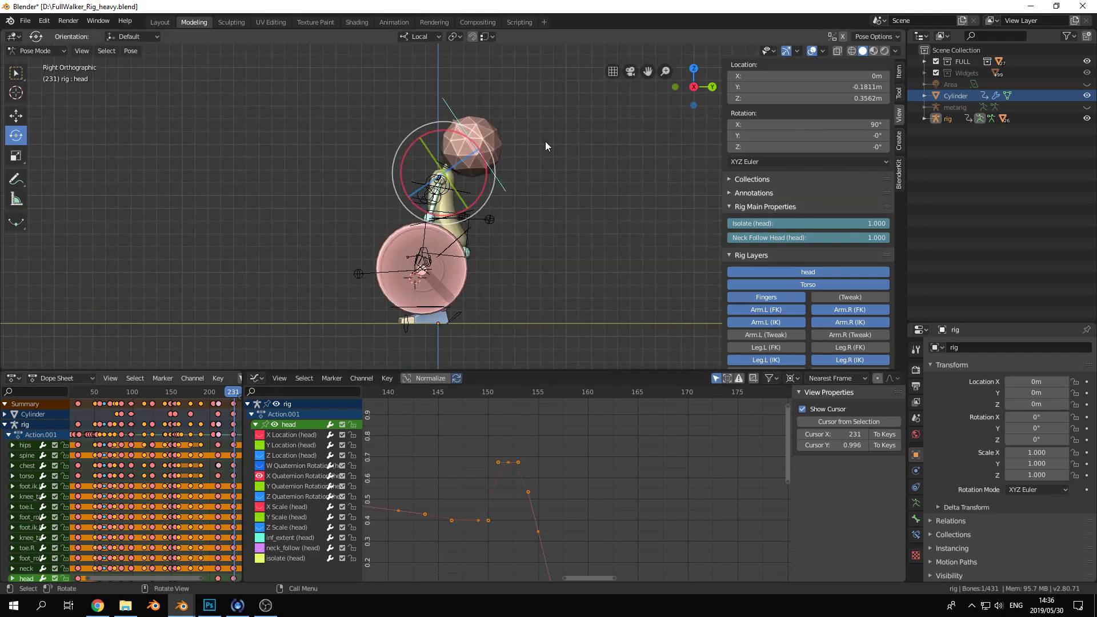
pyautogui.moveTo(510, 393); pyautogui.dragTo(567, 409)
pyautogui.keyDown('ctrl'); pyautogui.moveTo(568, 417); pyautogui.dragTo(592, 510, button='middle'); pyautogui.keyUp('ctrl')
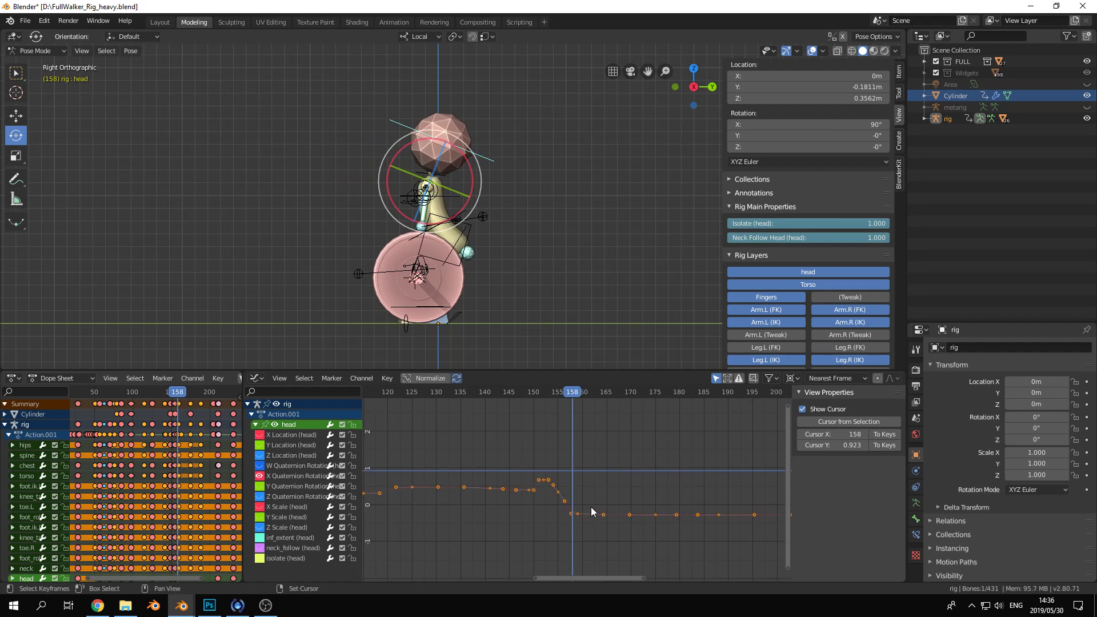
pyautogui.click(270, 476)
pyautogui.keyDown('ctrl'); pyautogui.moveTo(589, 518); pyautogui.dragTo(611, 495, button='middle'); pyautogui.keyUp('ctrl')
pyautogui.click(561, 522)
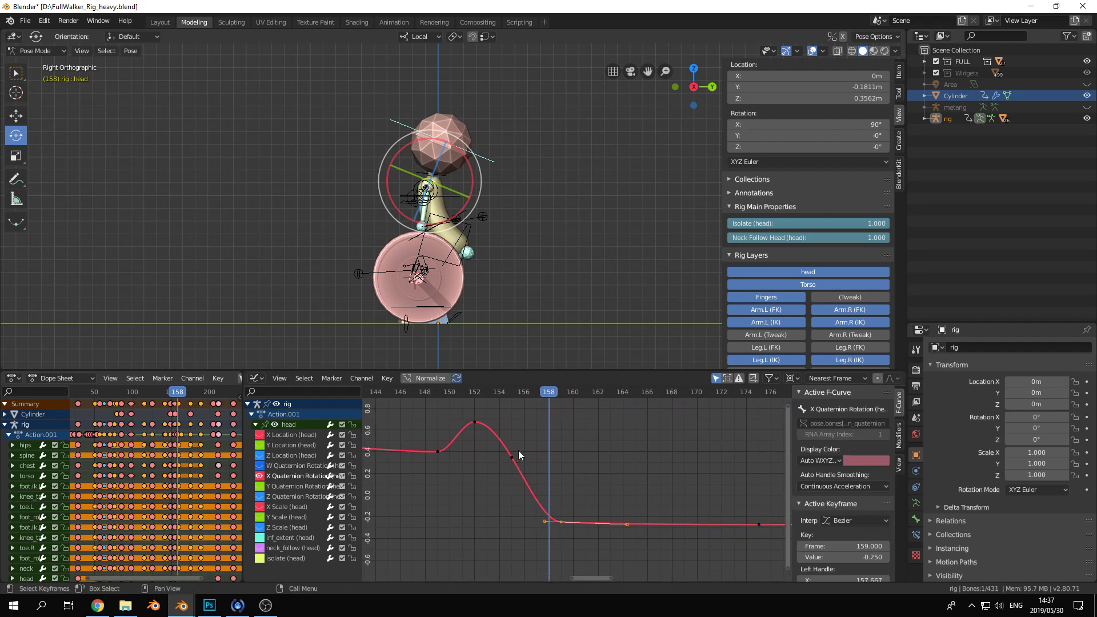
# Scrub to frame 156 and lower the head's frame 155 X Quaternion Rotation keyframe along the value axis
pyautogui.moveTo(549, 393); pyautogui.dragTo(522, 393)
pyautogui.click(526, 479)
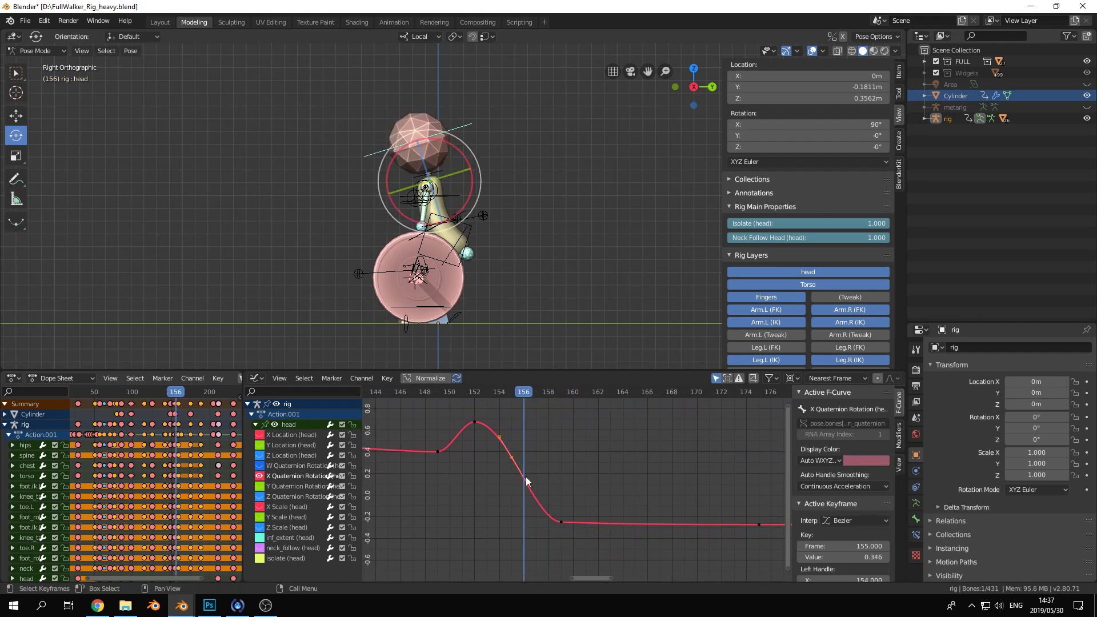
pyautogui.press('g')
pyautogui.press('y')
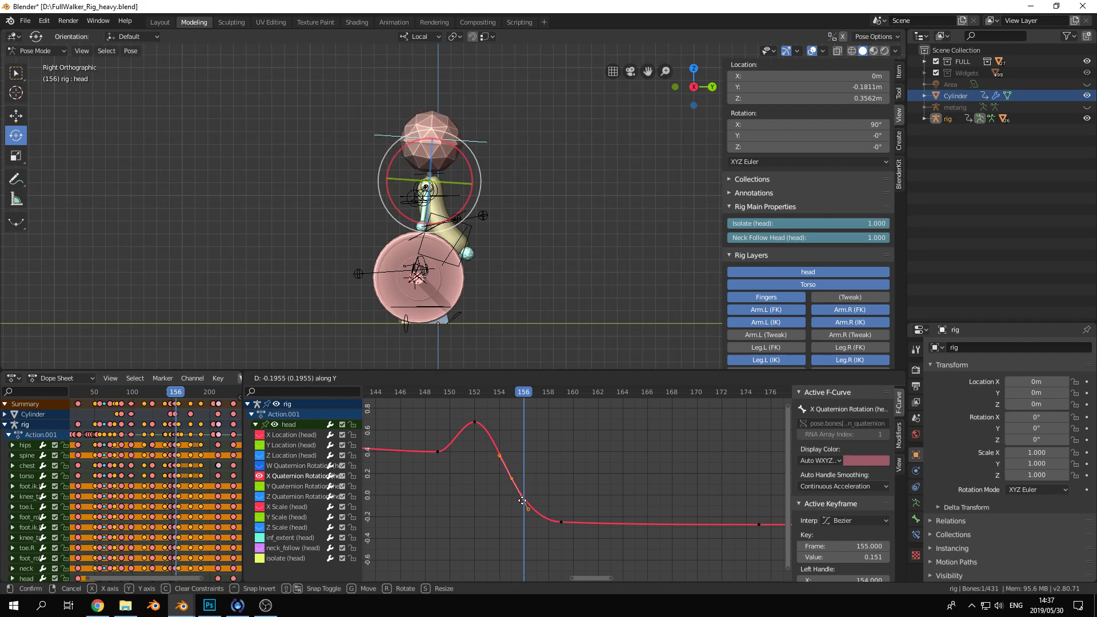
pyautogui.click(522, 508)
# Lower the head's frame 141 X Quaternion Rotation keyframe to about 0.324 and check the motion up to frame 156
pyautogui.moveTo(409, 392); pyautogui.dragTo(434, 408)
pyautogui.keyDown('ctrl'); pyautogui.scroll(5, 590, 467); pyautogui.keyUp('ctrl')
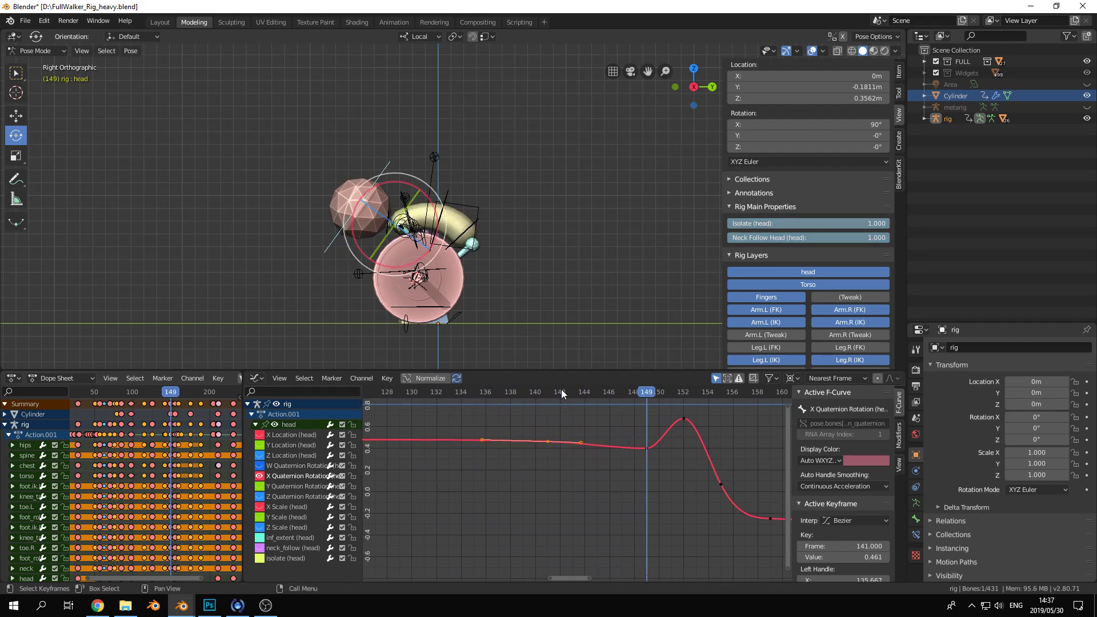
pyautogui.moveTo(561, 392); pyautogui.dragTo(537, 393)
pyautogui.moveTo(548, 442); pyautogui.dragTo(549, 456)
pyautogui.moveTo(436, 392); pyautogui.dragTo(737, 398)
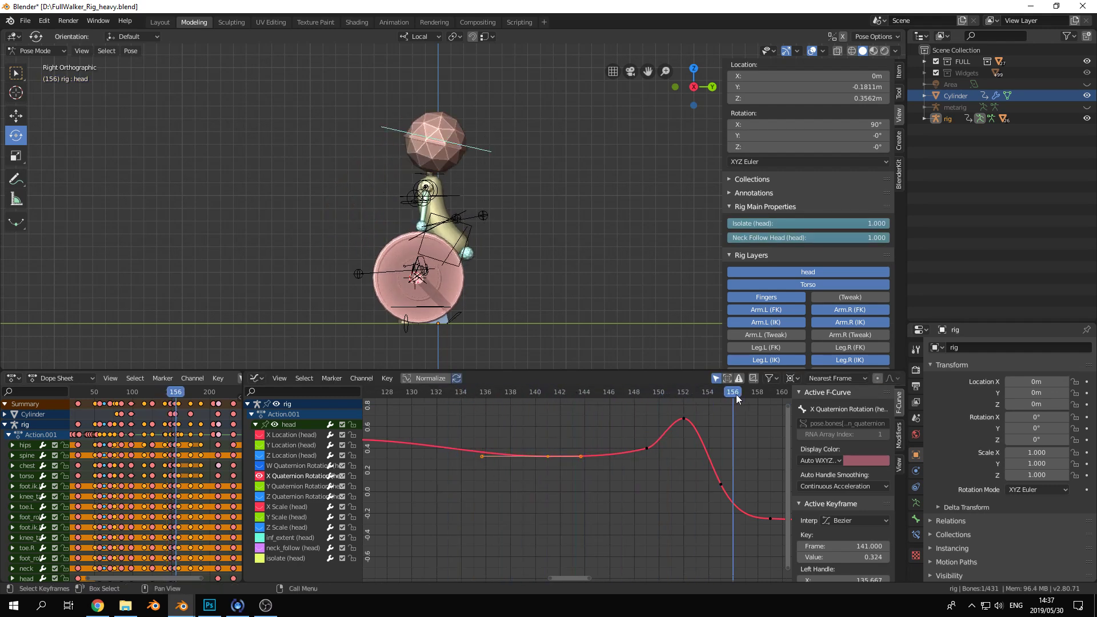
pyautogui.moveTo(685, 453); pyautogui.dragTo(552, 457, button='middle')
pyautogui.moveTo(482, 460); pyautogui.dragTo(493, 462)
# Scrub to frame 157 and lower the head's frame 155 X Quaternion Rotation keyframe to about -0.018
pyautogui.moveTo(512, 392); pyautogui.dragTo(607, 403)
pyautogui.click(588, 489)
pyautogui.press('g')
pyautogui.press('y')
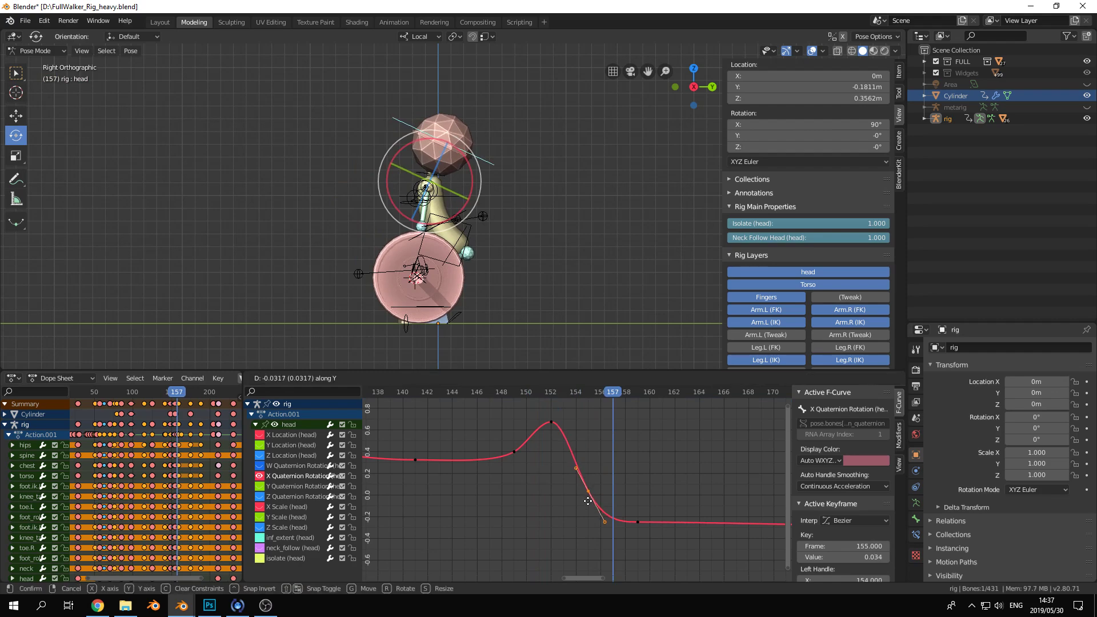
pyautogui.click(589, 507)
# Play the animation from about frame 140 in a perspective view, stop it, and scrub to frame 151
pyautogui.moveTo(608, 399); pyautogui.dragTo(538, 400)
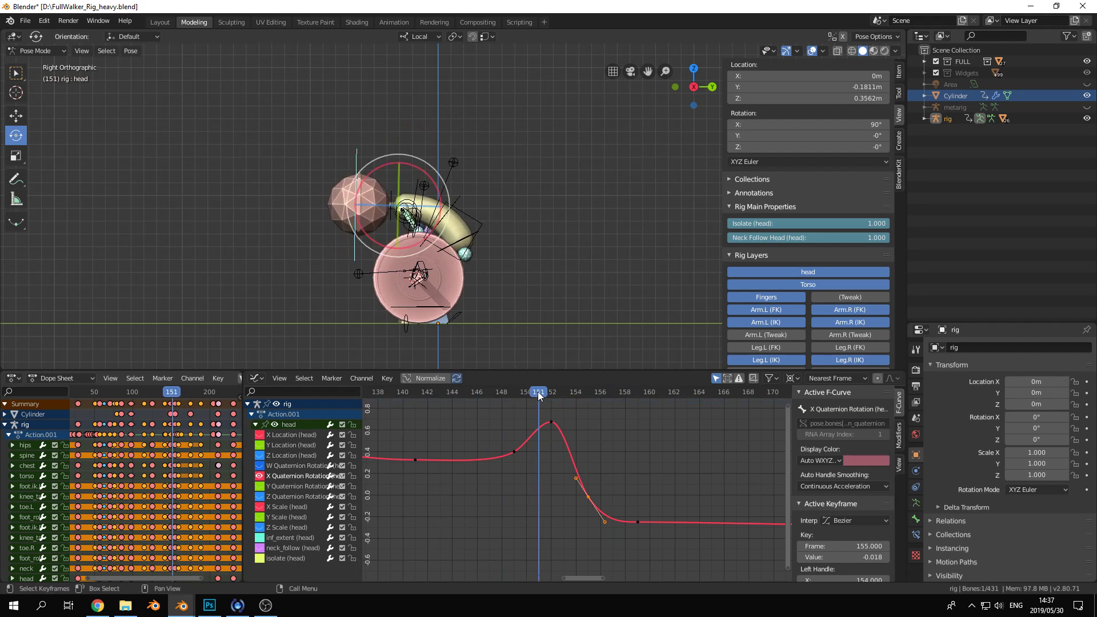
pyautogui.moveTo(538, 397); pyautogui.dragTo(400, 402)
pyautogui.press('space')
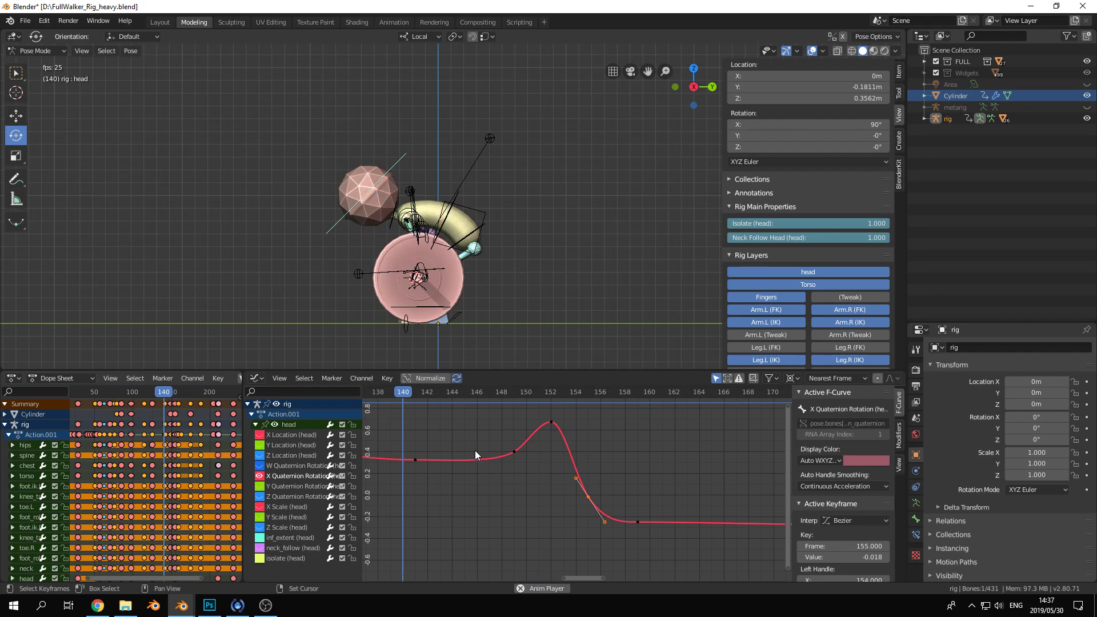
pyautogui.moveTo(455, 214); pyautogui.dragTo(494, 169, button='middle')
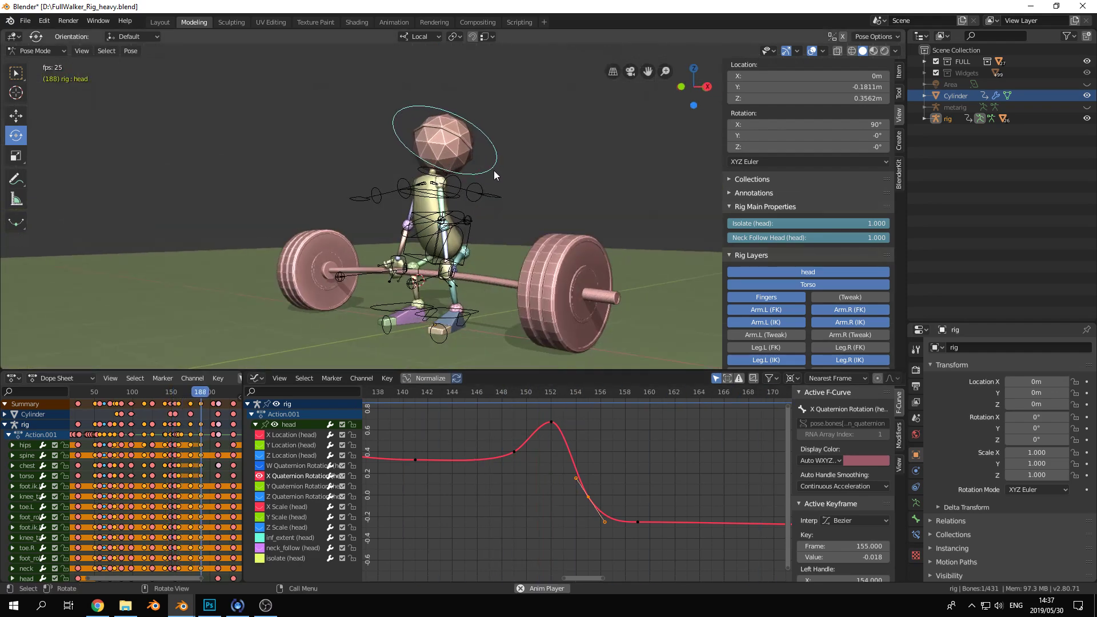
pyautogui.scroll(-3, 494, 172)
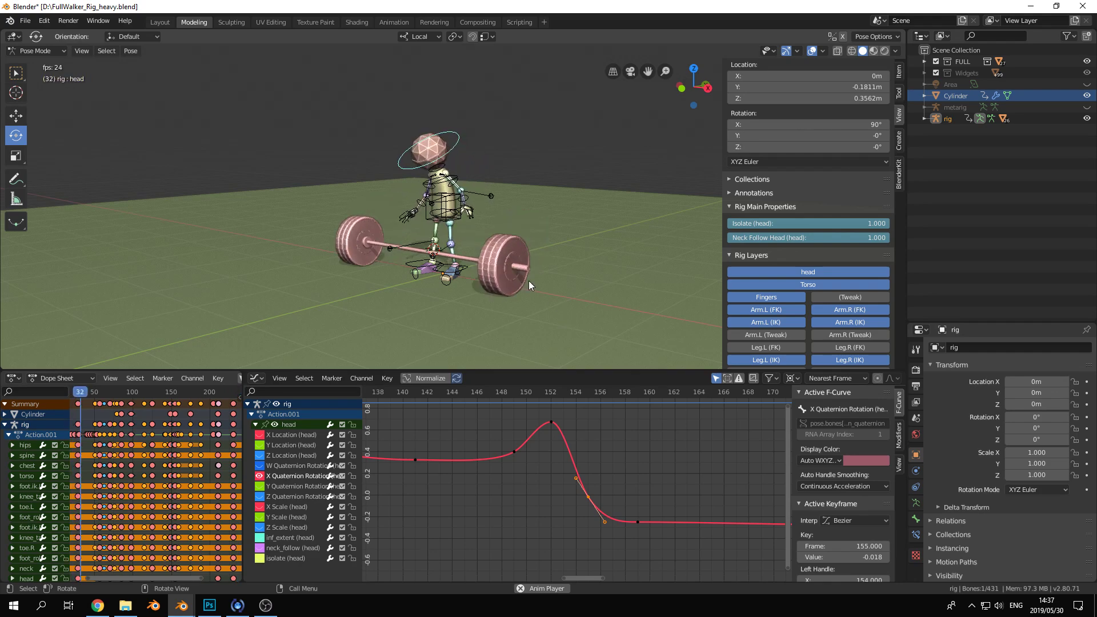
pyautogui.scroll(3, 520, 251)
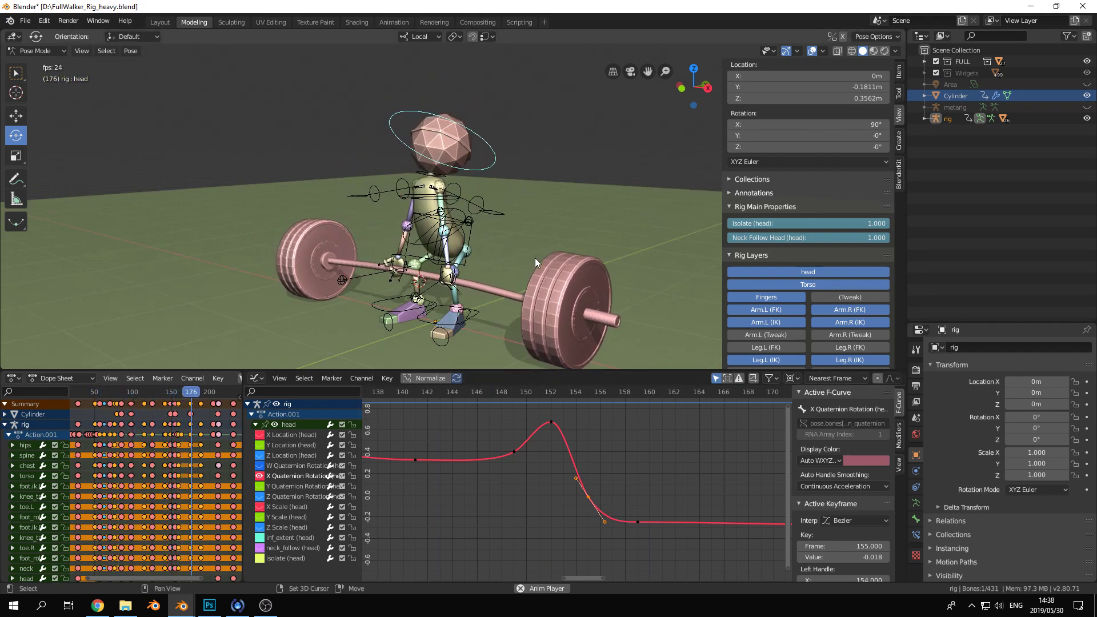
pyautogui.press('space')
pyautogui.moveTo(534, 392)
pyautogui.mouseDown()
pyautogui.moveTo(416, 393)
pyautogui.moveTo(639, 396)
pyautogui.moveTo(414, 400)
pyautogui.moveTo(538, 400)
pyautogui.mouseUp()
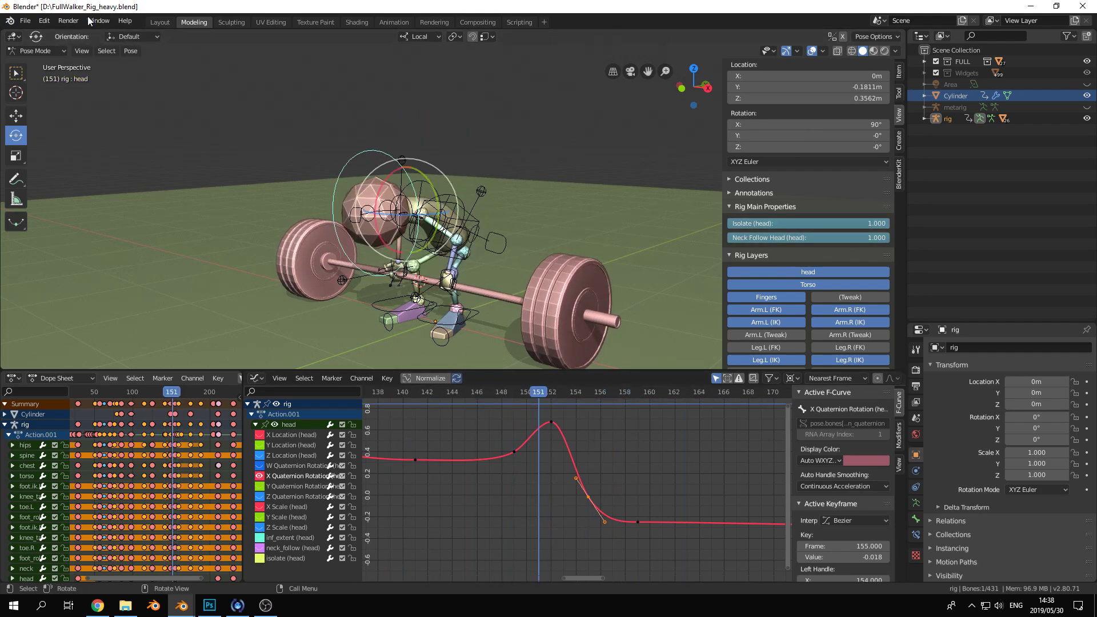
# Save the scene as a new file named FullWalker_Rig_heavy_SPLINE.blend
pyautogui.click(22, 21)
pyautogui.click(79, 107)
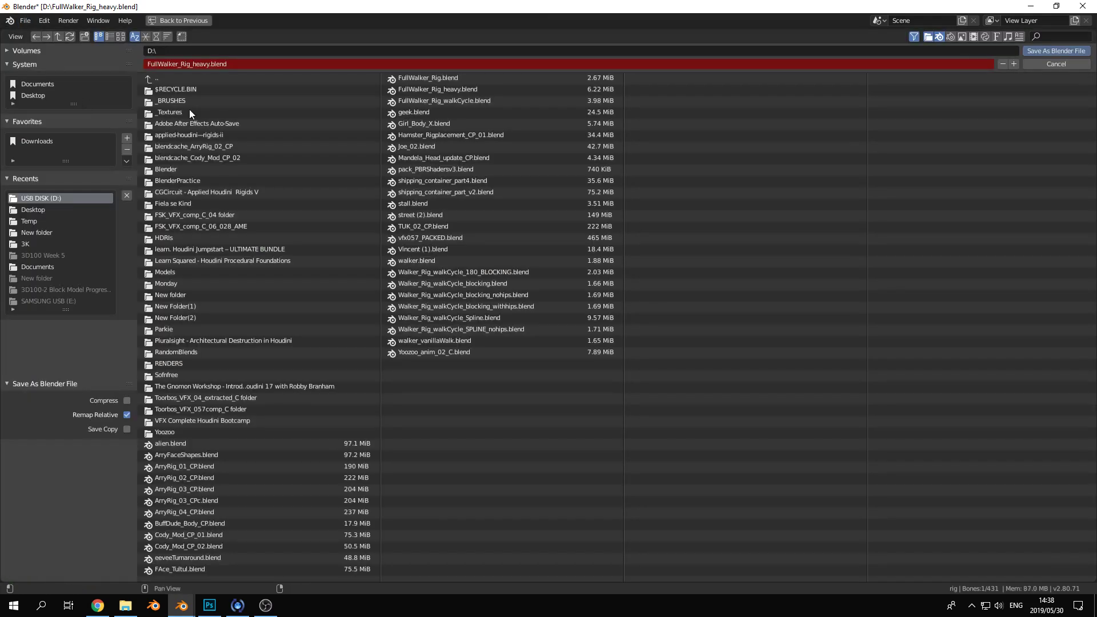
pyautogui.click(201, 62)
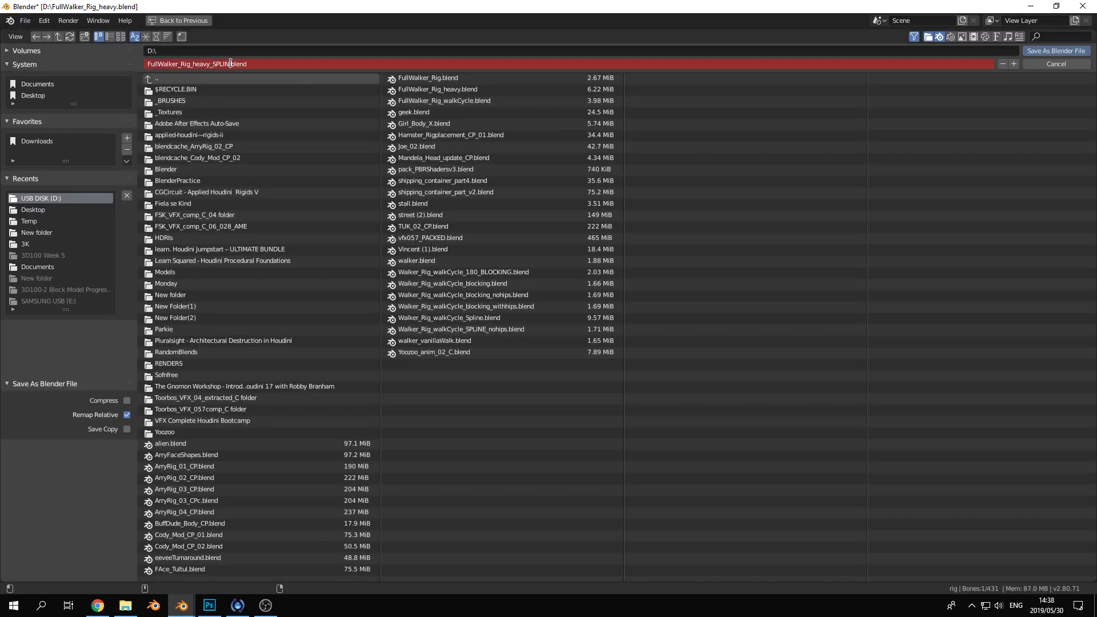
pyautogui.press('Return')
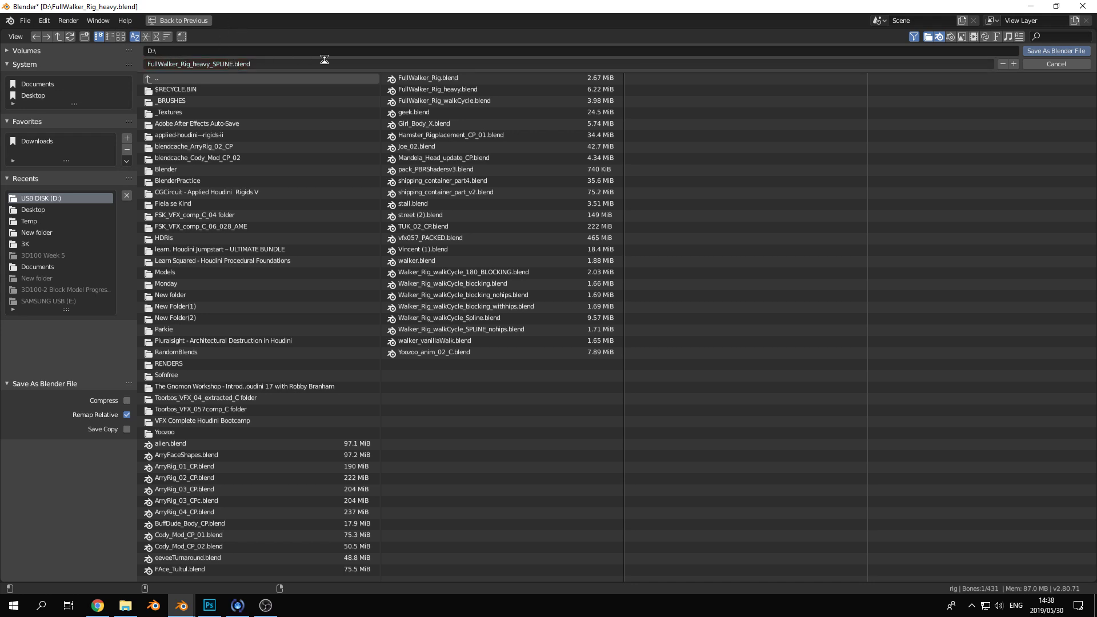
# Launch a second Blender instance and open the recent file FullWalker_Rig_heavy.blend
pyautogui.rightClick(181, 605)
pyautogui.click(171, 543)
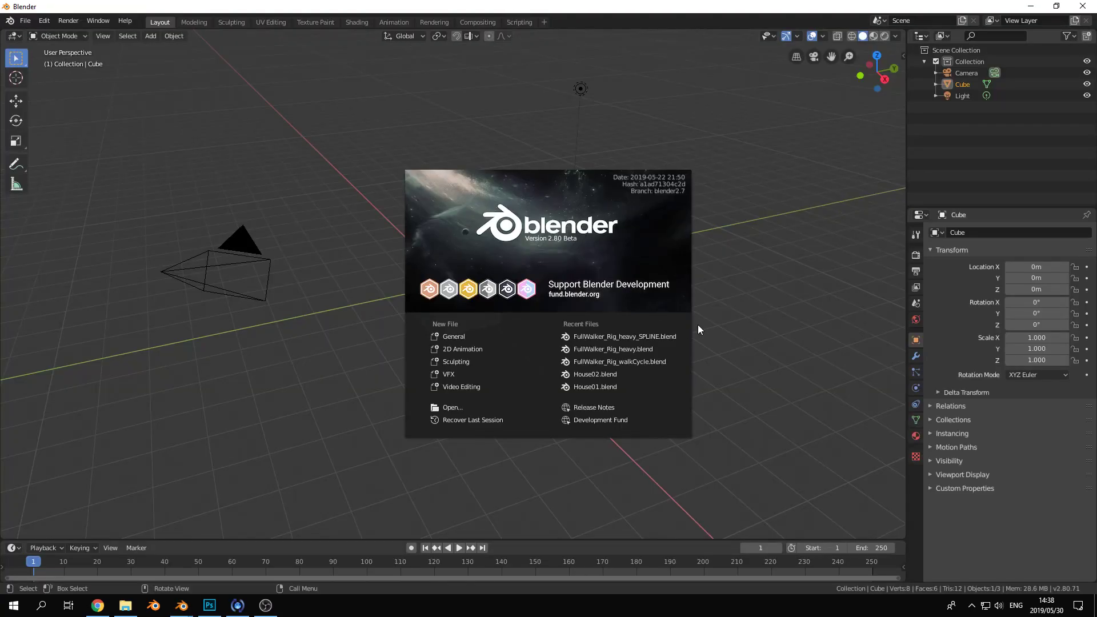
pyautogui.click(646, 349)
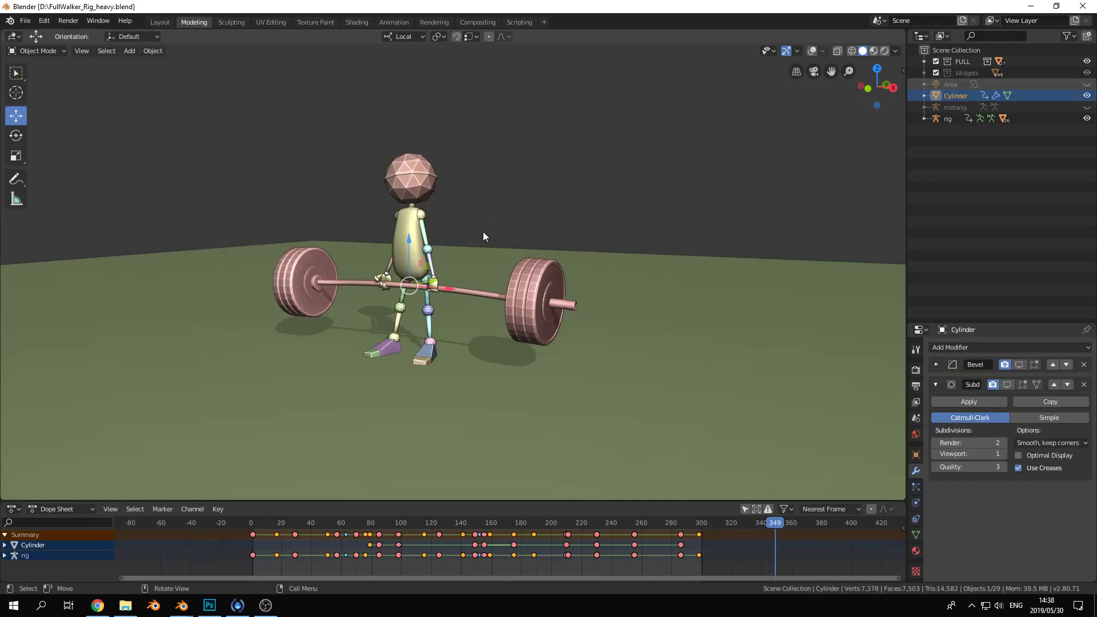
# Turn on the viewport overlays, select the rig, show the sidebar, and select all bones in Pose Mode
pyautogui.click(812, 51)
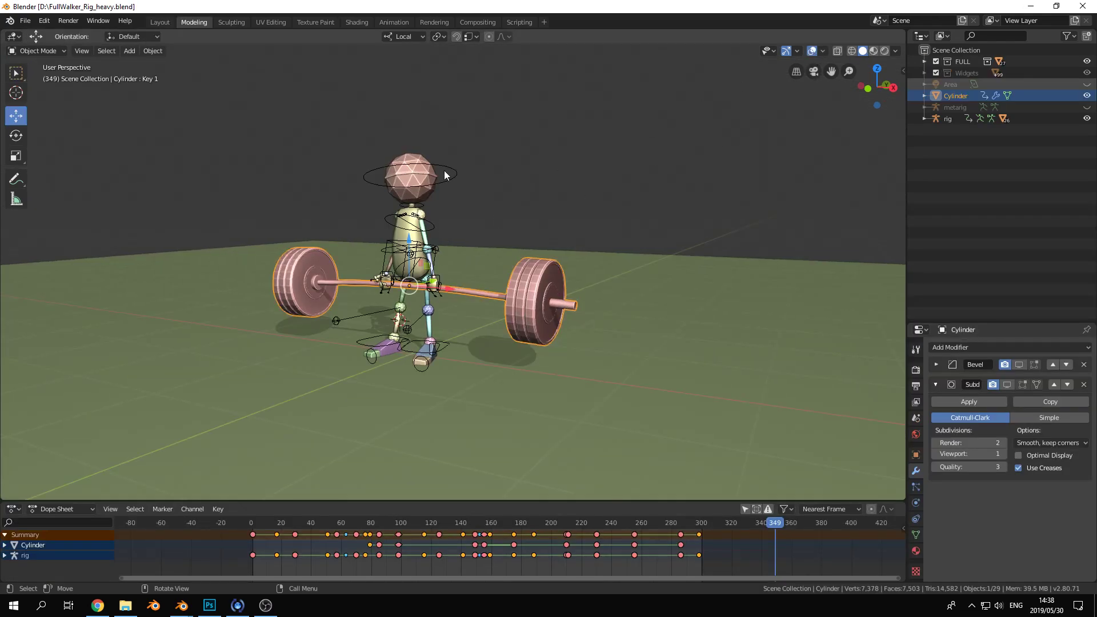
pyautogui.click(445, 175)
pyautogui.press('n')
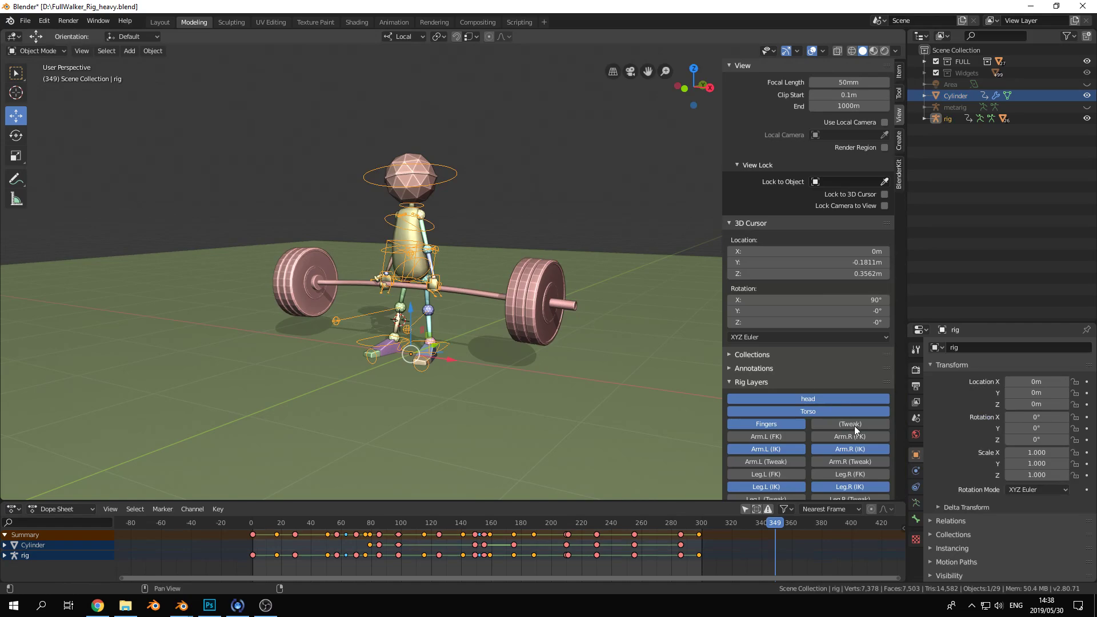
pyautogui.hotkey('ctrl', 'Tab')
pyautogui.press('a')
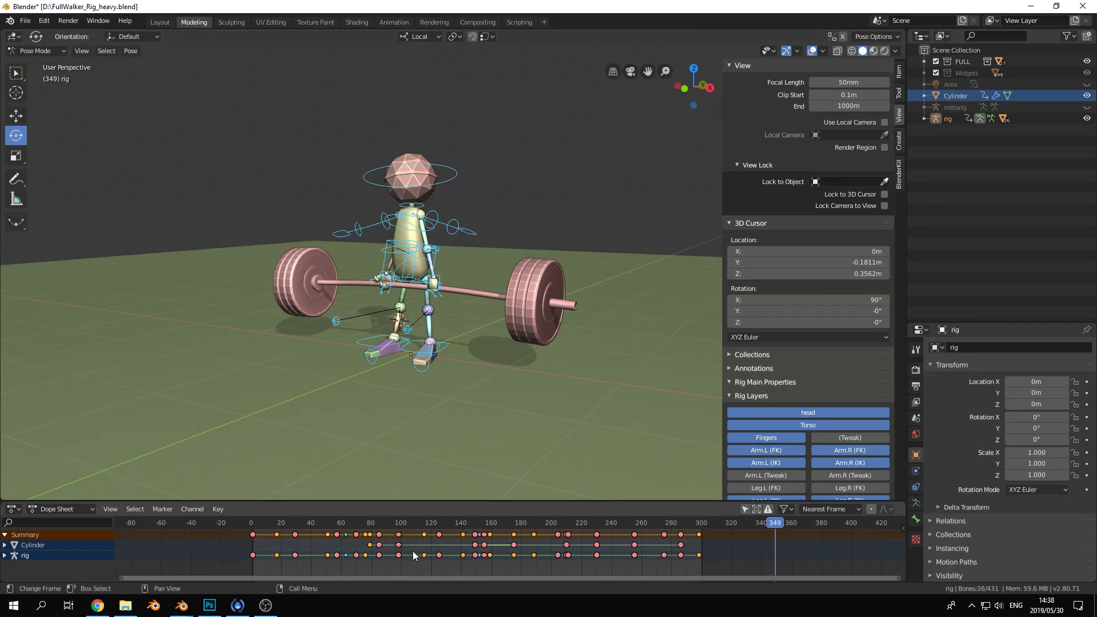
# Set the interpolation of the rig's keyframes, scrub to frame 90, deselect all bones, and view the rig from the right
pyautogui.press('t')
pyautogui.click(232, 526)
pyautogui.moveTo(342, 515); pyautogui.dragTo(386, 523)
pyautogui.hotkey('alt', 'a')
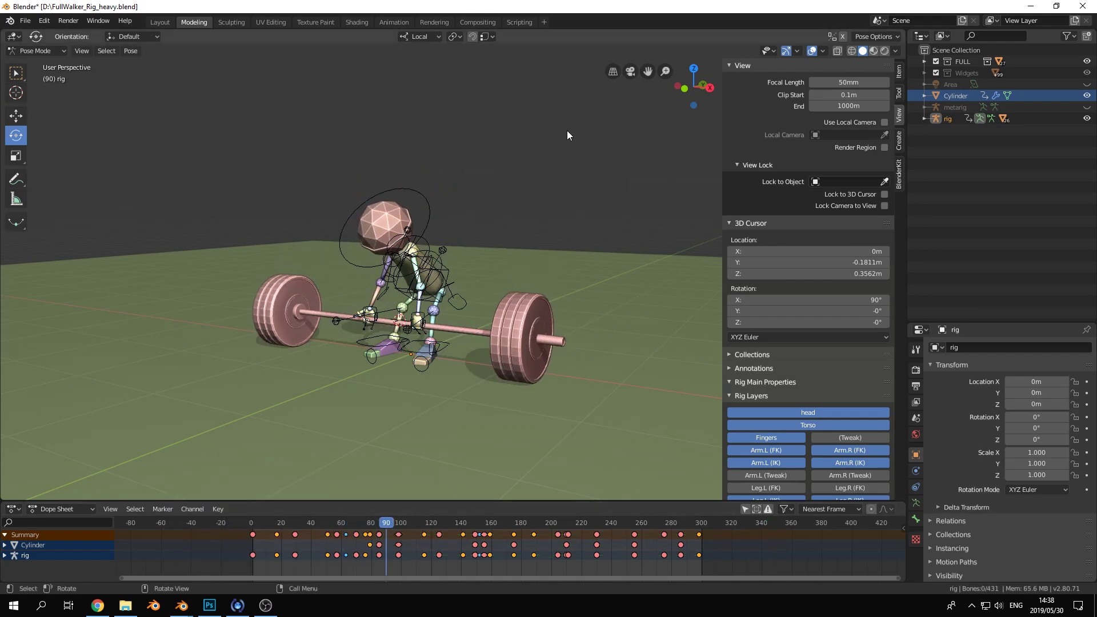
pyautogui.press('KP_3')
pyautogui.scroll(4, 567, 130)
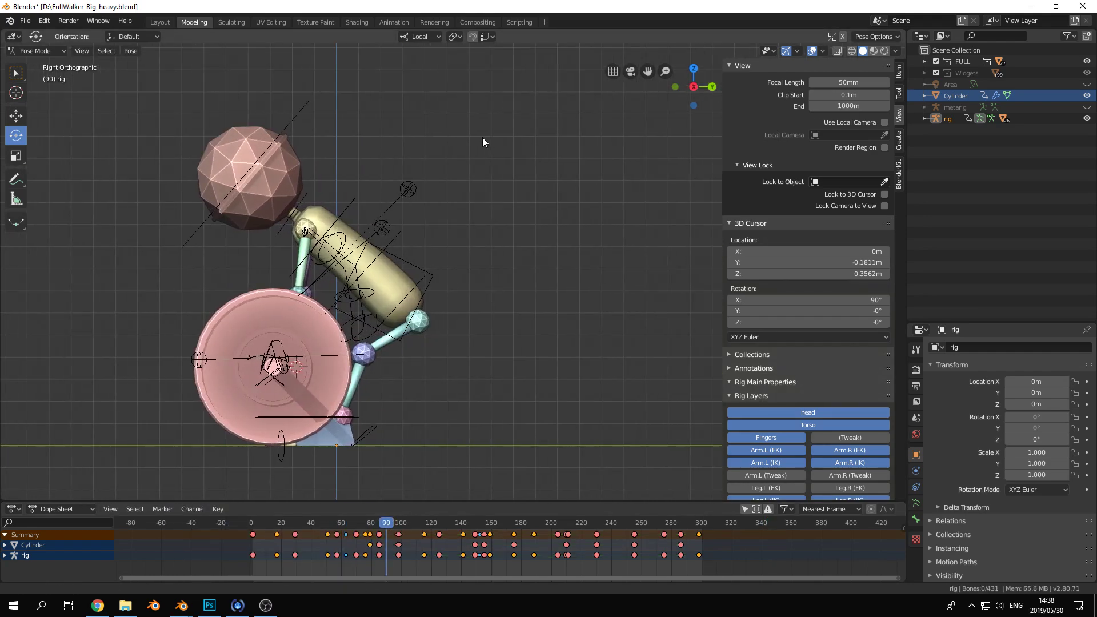
# Arrange the two Blender windows side by side and hide the viewport sidebar in FullWalker_Rig_heavy_SPLINE.blend
pyautogui.moveTo(971, 9); pyautogui.dragTo(2, 165)
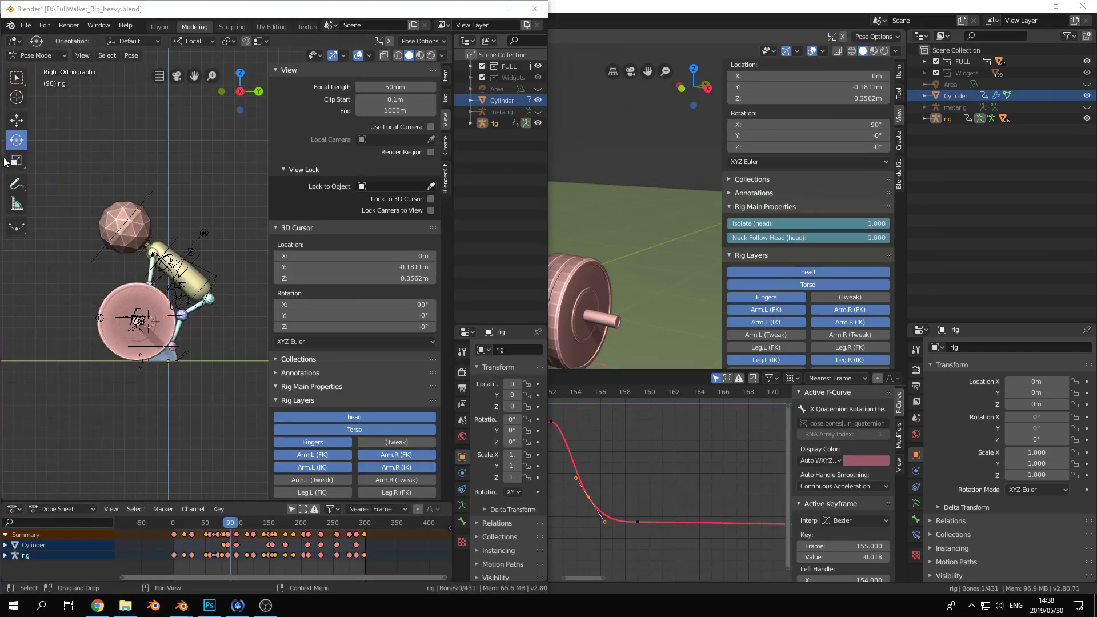
pyautogui.click(663, 122)
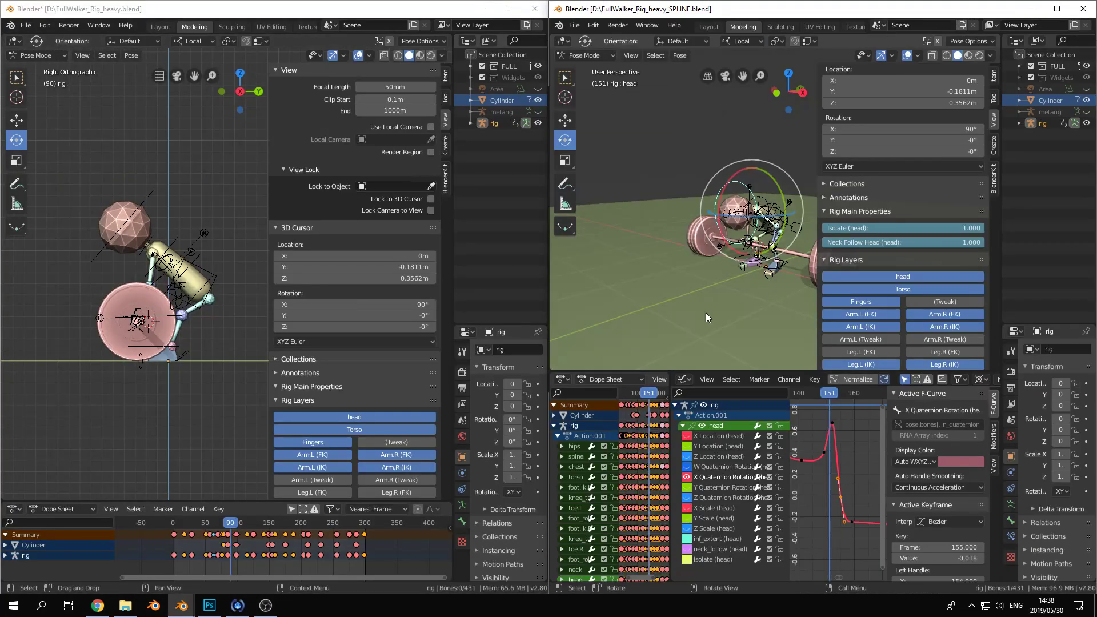
pyautogui.press('space')
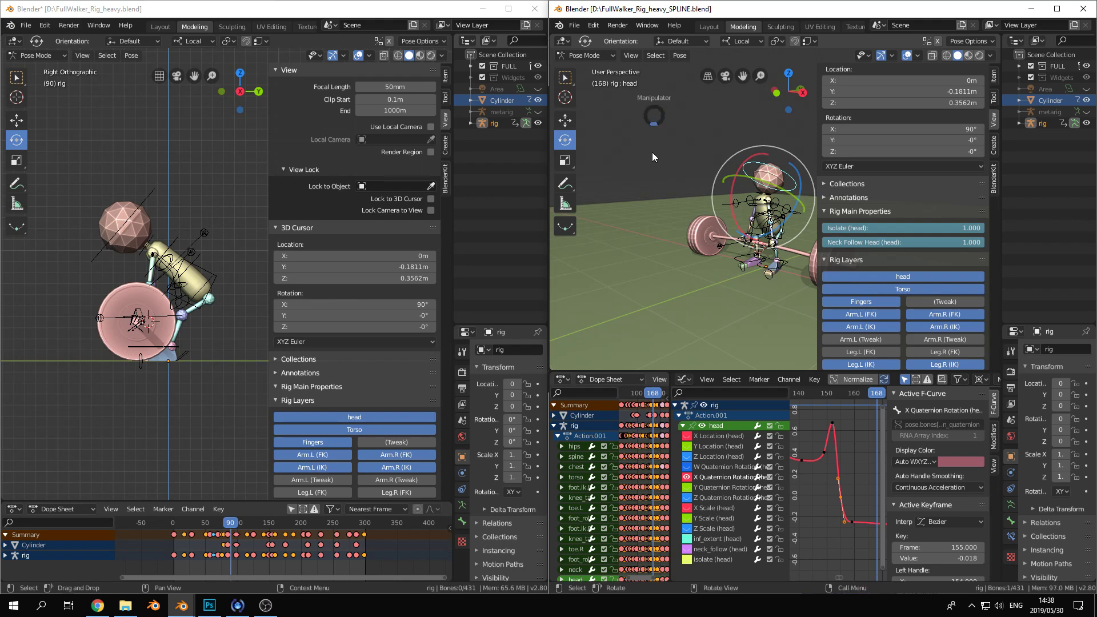
pyautogui.press('n')
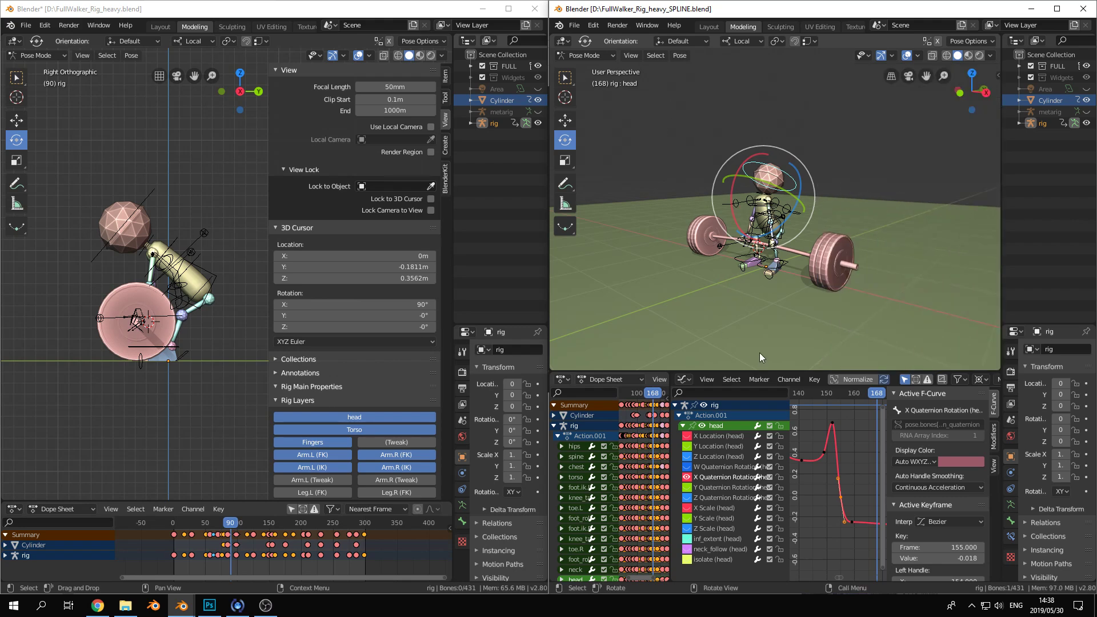
# Orbit both files to similar angled perspective views and hide the viewport sidebar in FullWalker_Rig_heavy.blend
pyautogui.press('KP_3')
pyautogui.moveTo(746, 213); pyautogui.dragTo(717, 224, button='middle')
pyautogui.moveTo(137, 312); pyautogui.dragTo(191, 300, button='middle')
pyautogui.press('n')
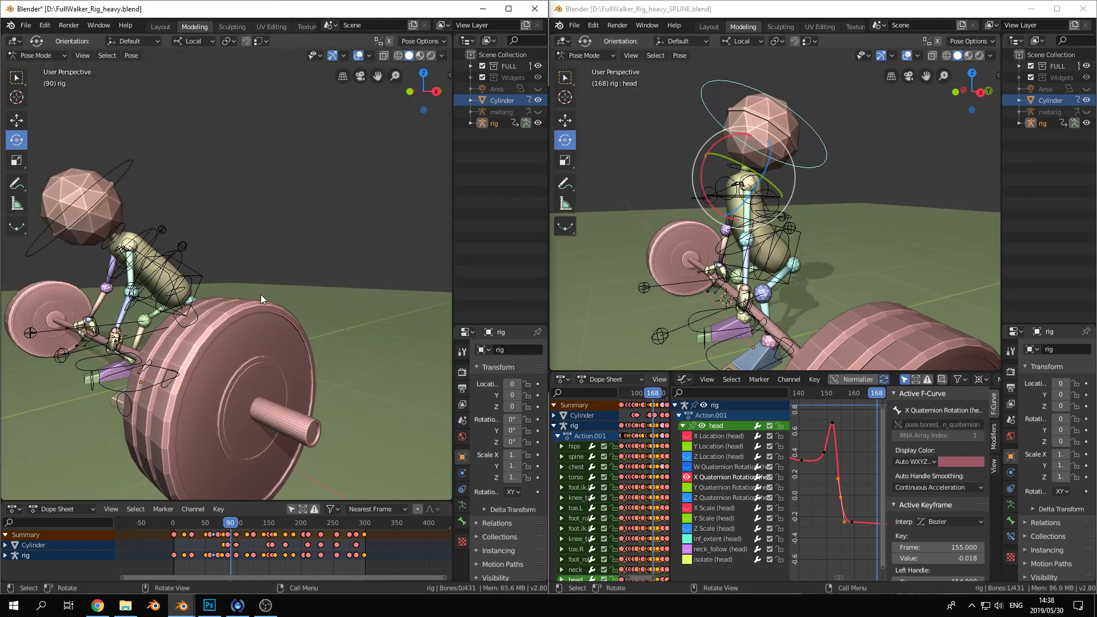
pyautogui.scroll(-8, 260, 294)
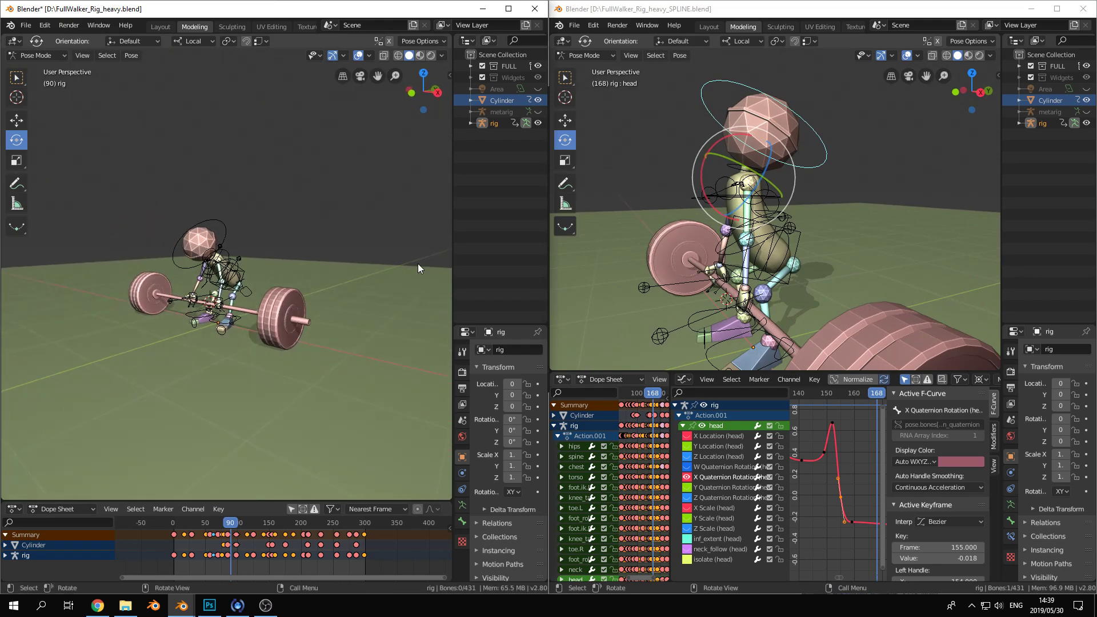
# Match the zoom of both rig views and play FullWalker_Rig_heavy.blend from about frame 80 through the lift
pyautogui.scroll(-7, 680, 214)
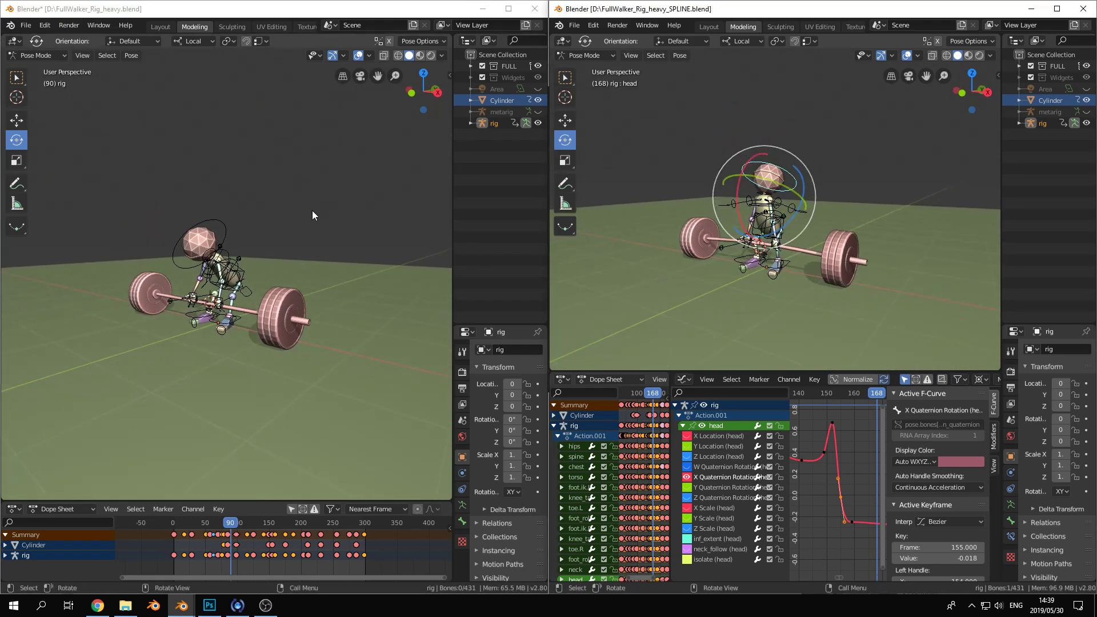
pyautogui.scroll(3, 311, 210)
pyautogui.click(224, 522)
pyautogui.press('space')
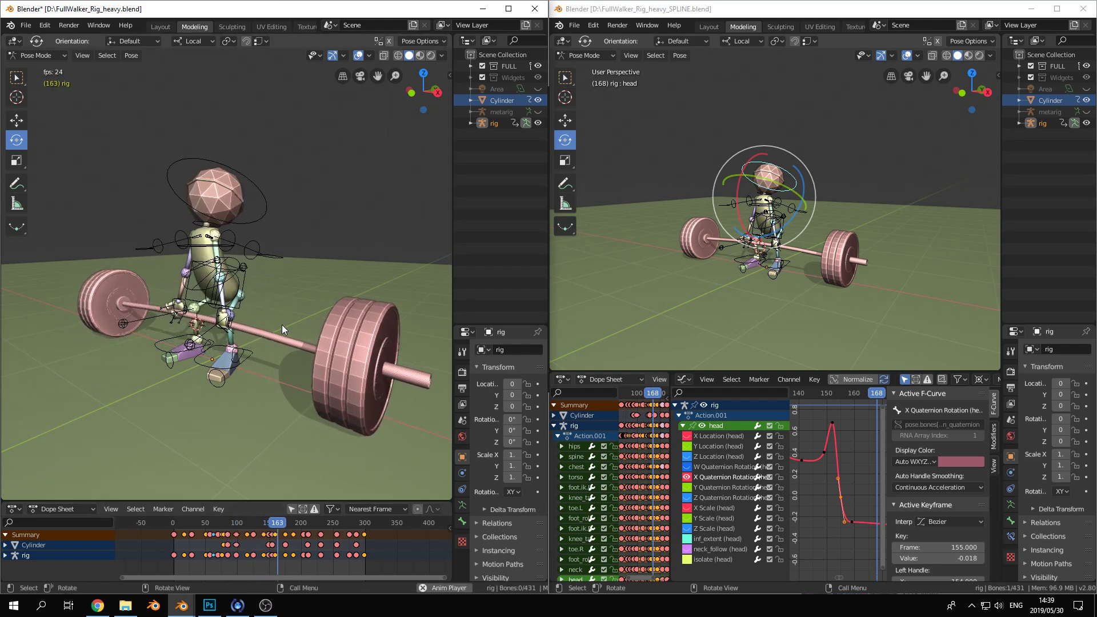
pyautogui.press('space')
# In FullWalker_Rig_heavy_SPLINE.blend, deselect all bones, expand the Dope Sheet over the Graph Editor, and play the lift from about frame 132
pyautogui.click(840, 144)
pyautogui.scroll(2, 835, 146)
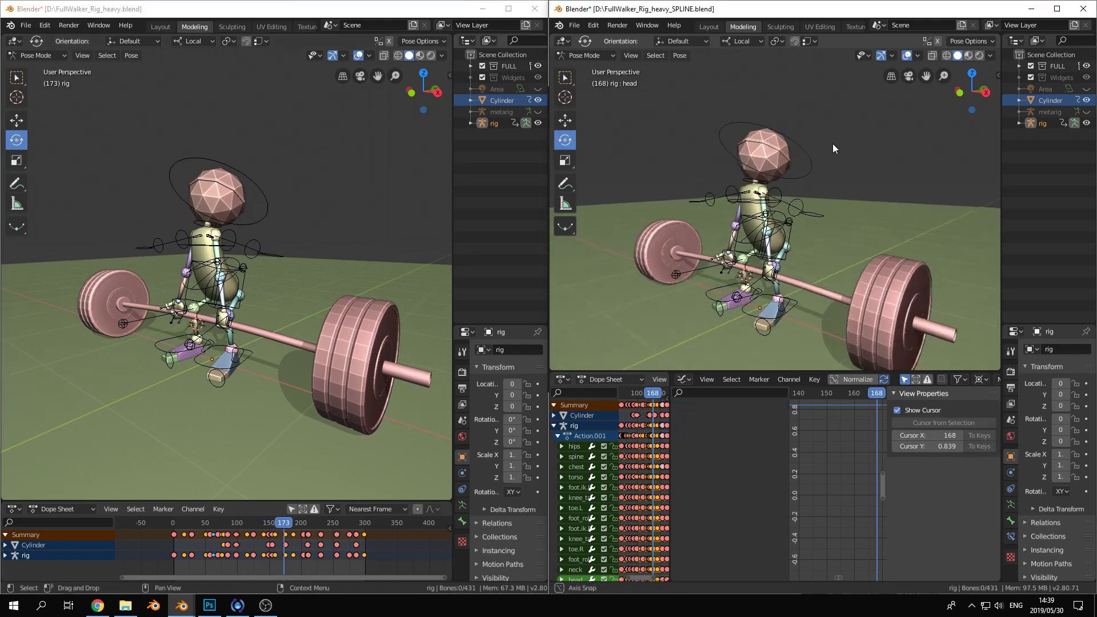
pyautogui.moveTo(863, 394); pyautogui.dragTo(777, 401)
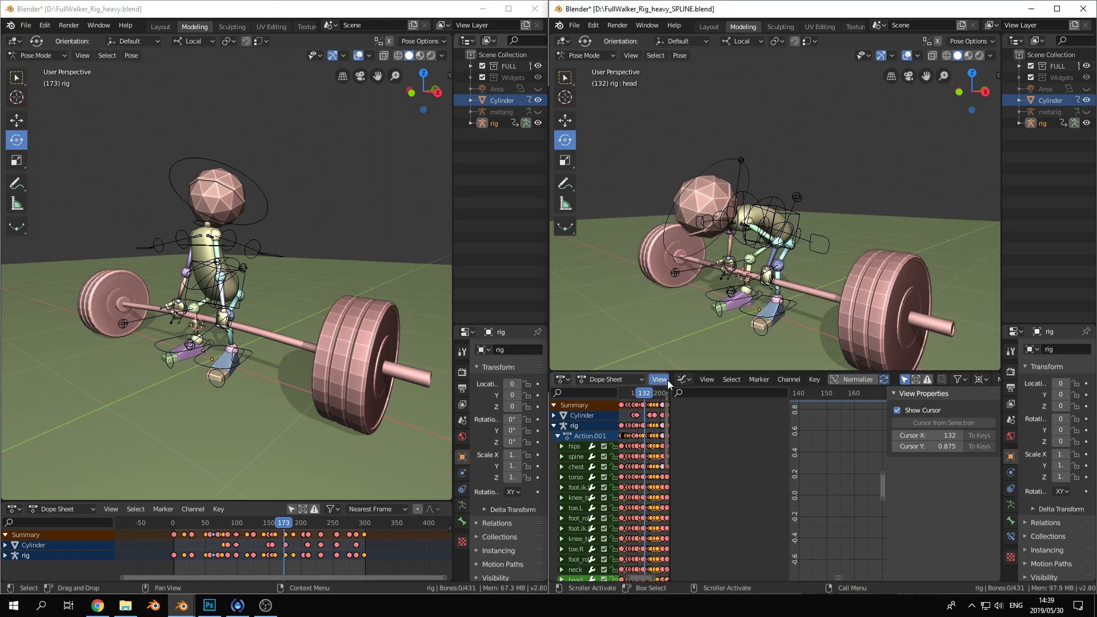
pyautogui.moveTo(666, 373); pyautogui.dragTo(695, 400)
pyautogui.press('space')
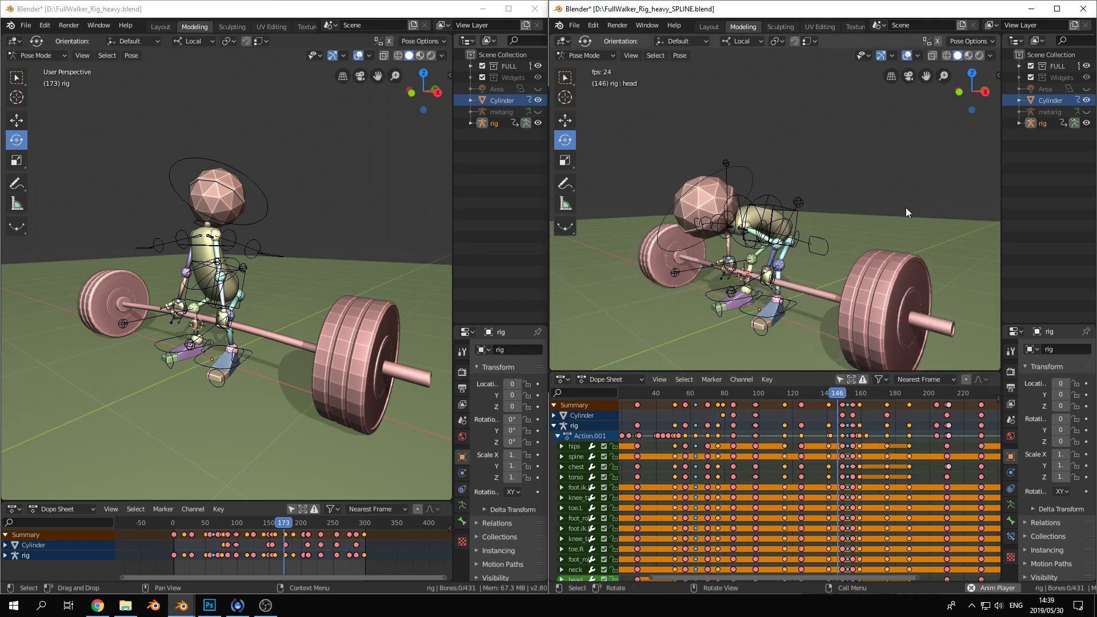
pyautogui.press('space')
# Replay the lift in FullWalker_Rig_heavy.blend twice from shortly before frame 150 to examine the unsmoothed motion
pyautogui.moveTo(281, 524); pyautogui.dragTo(267, 522)
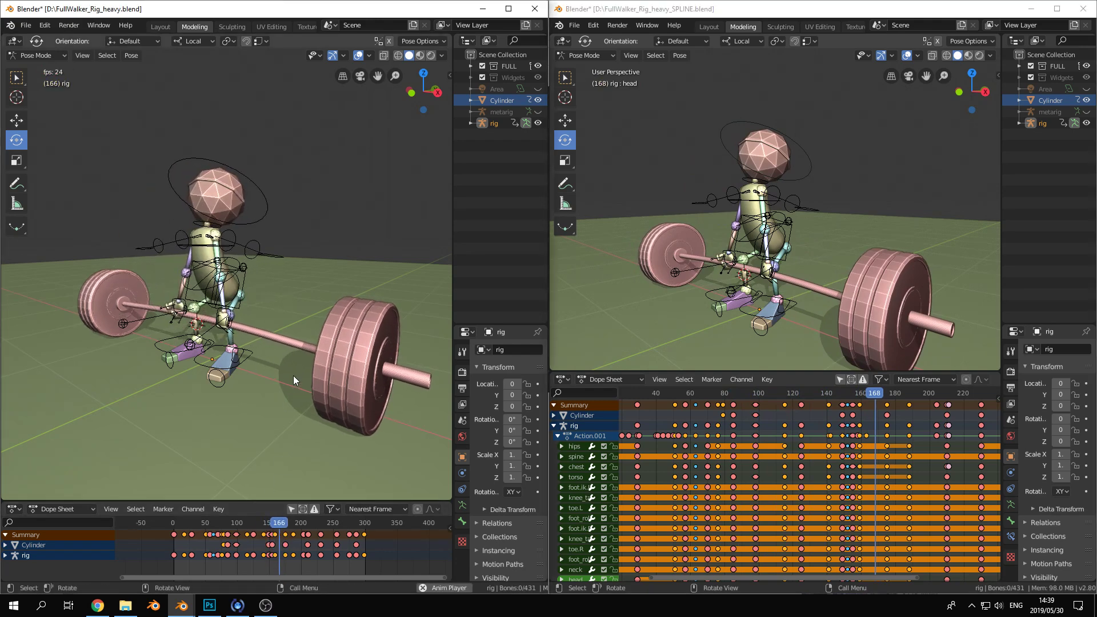
pyautogui.press('space')
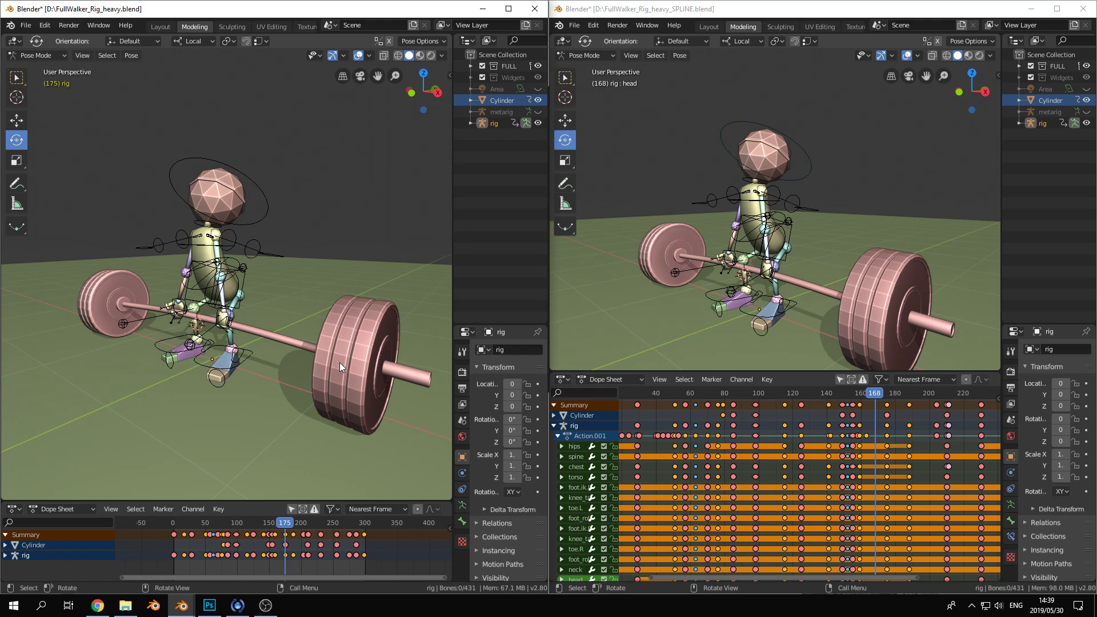
pyautogui.moveTo(286, 527); pyautogui.dragTo(261, 530)
pyautogui.press('space')
pyautogui.press('space')
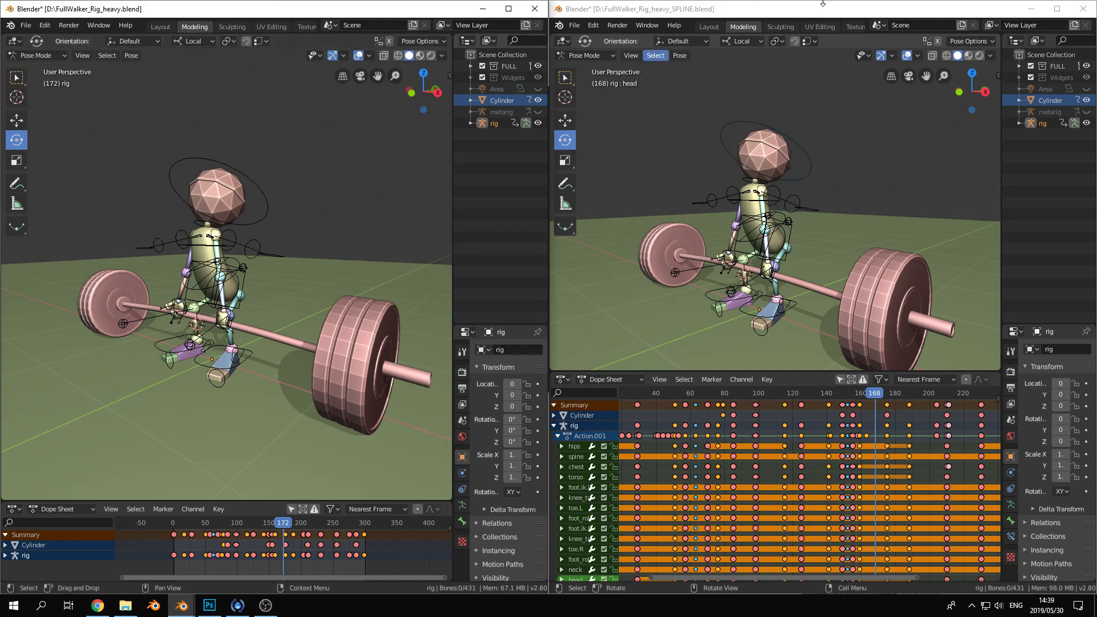
# Replay the lift in FullWalker_Rig_heavy_SPLINE.blend from about frame 121 to examine the smoothed motion
pyautogui.moveTo(872, 392); pyautogui.dragTo(795, 406)
pyautogui.press('space')
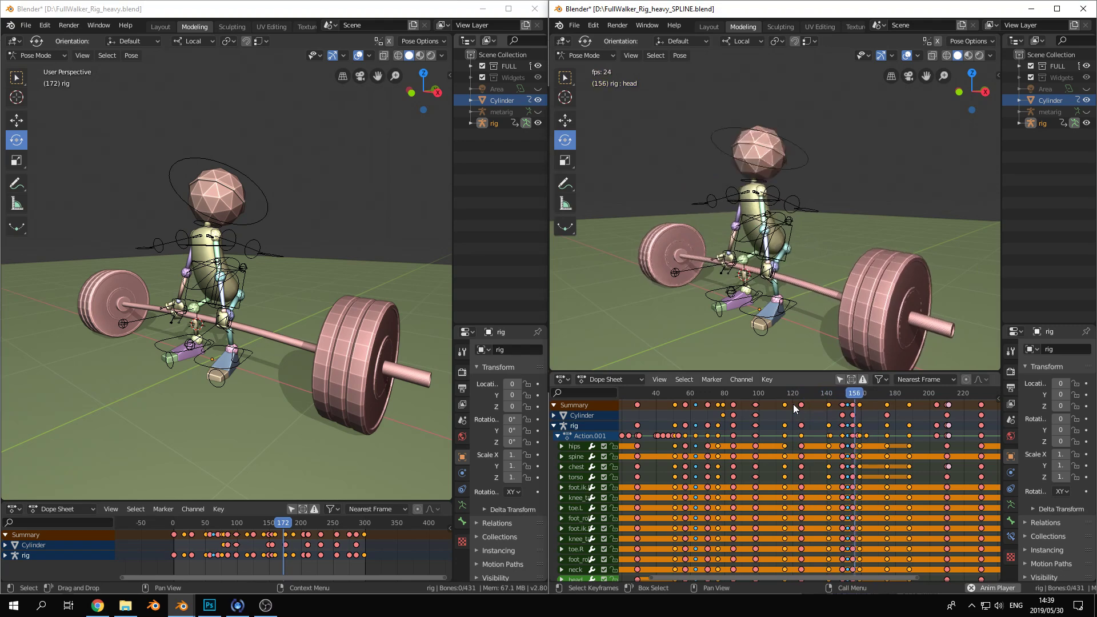
pyautogui.press('space')
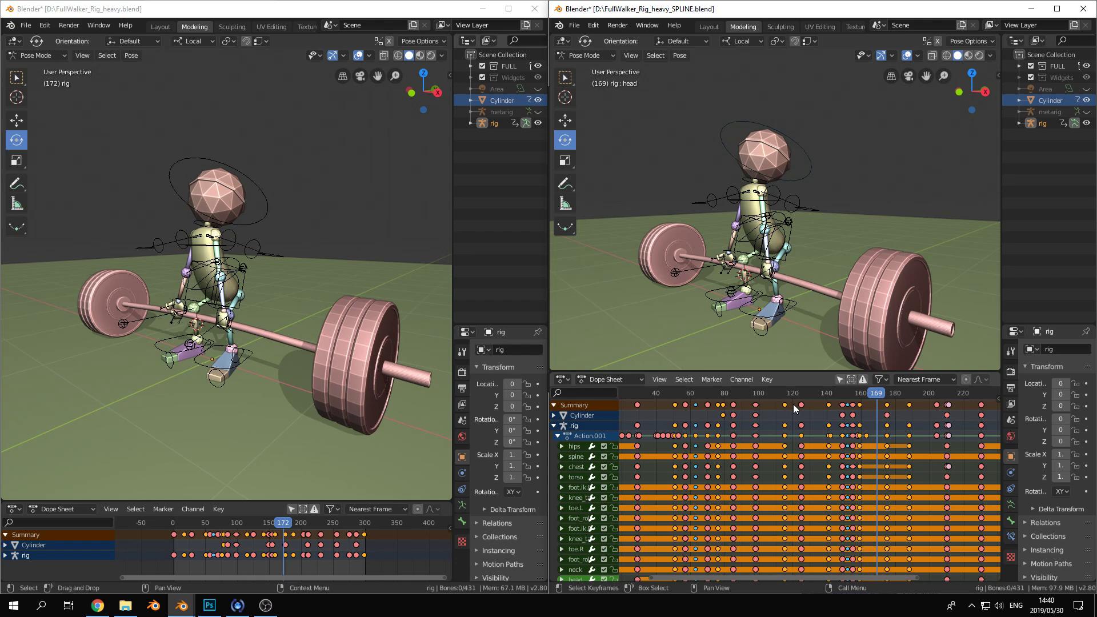
# Maximize the FullWalker_Rig_heavy_SPLINE.blend window, make its 3D viewport taller, and change the Dope Sheet area to a Graph Editor
pyautogui.doubleClick(941, 6)
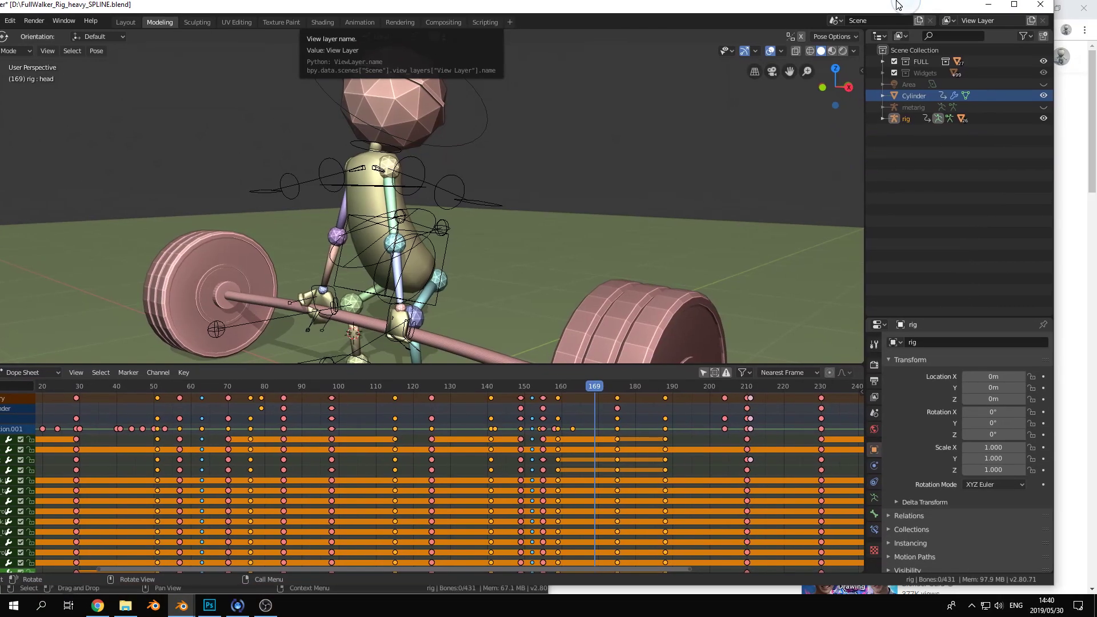
pyautogui.scroll(-5, 640, 354)
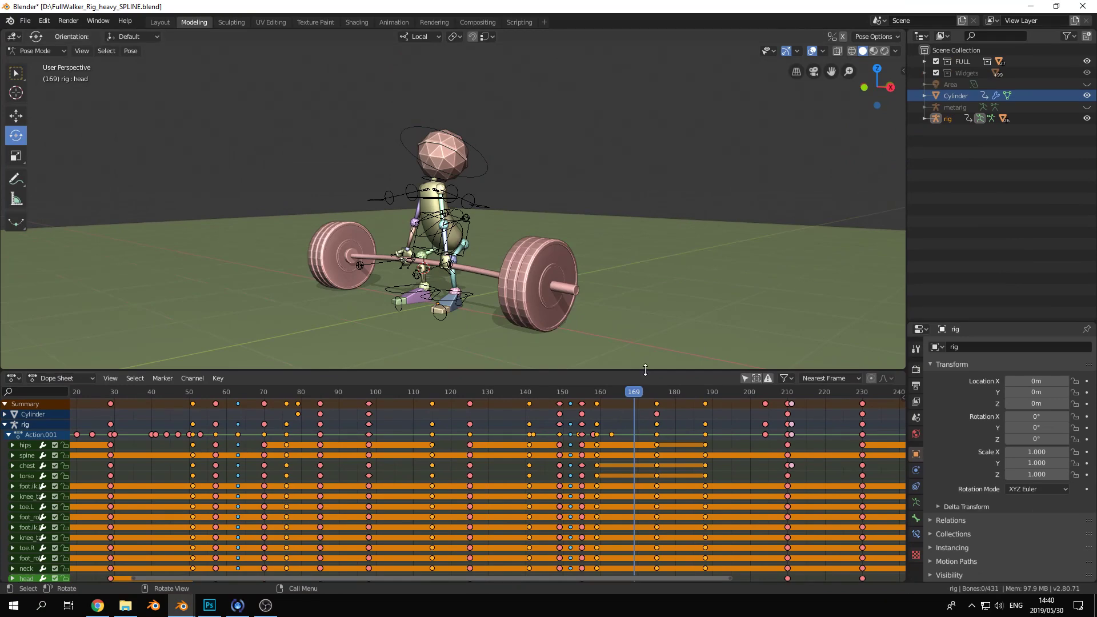
pyautogui.moveTo(645, 369); pyautogui.dragTo(645, 406)
pyautogui.click(12, 415)
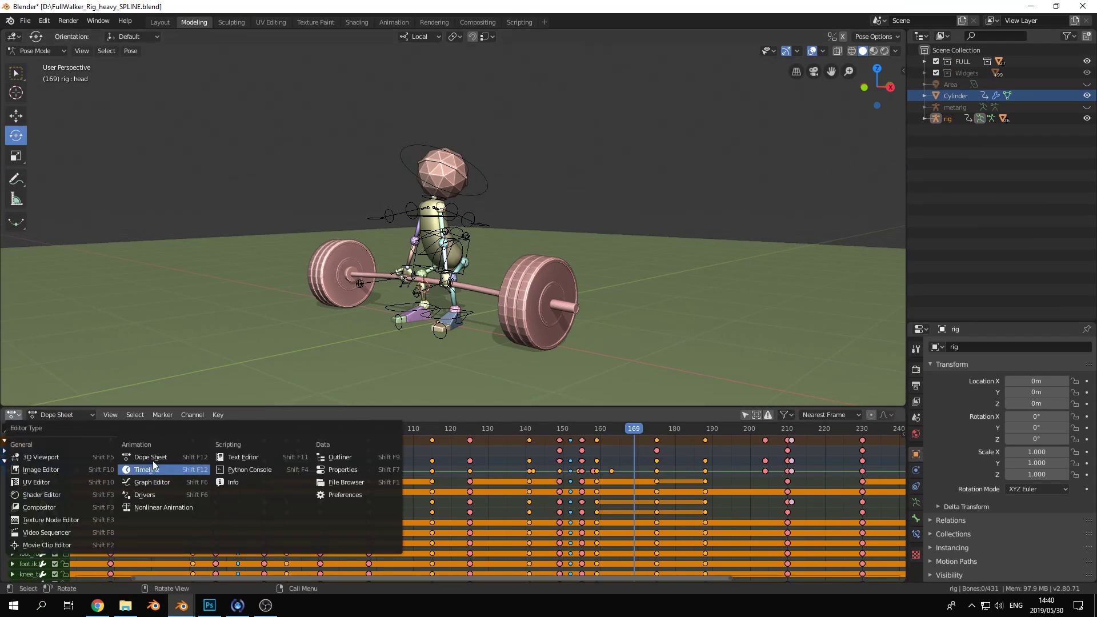
pyautogui.click(150, 482)
# Play the early part of the animation and scrub between frames 60 and 71 to examine the hands reaching for the barbell
pyautogui.moveTo(513, 294); pyautogui.dragTo(510, 297, button='middle')
pyautogui.press('space')
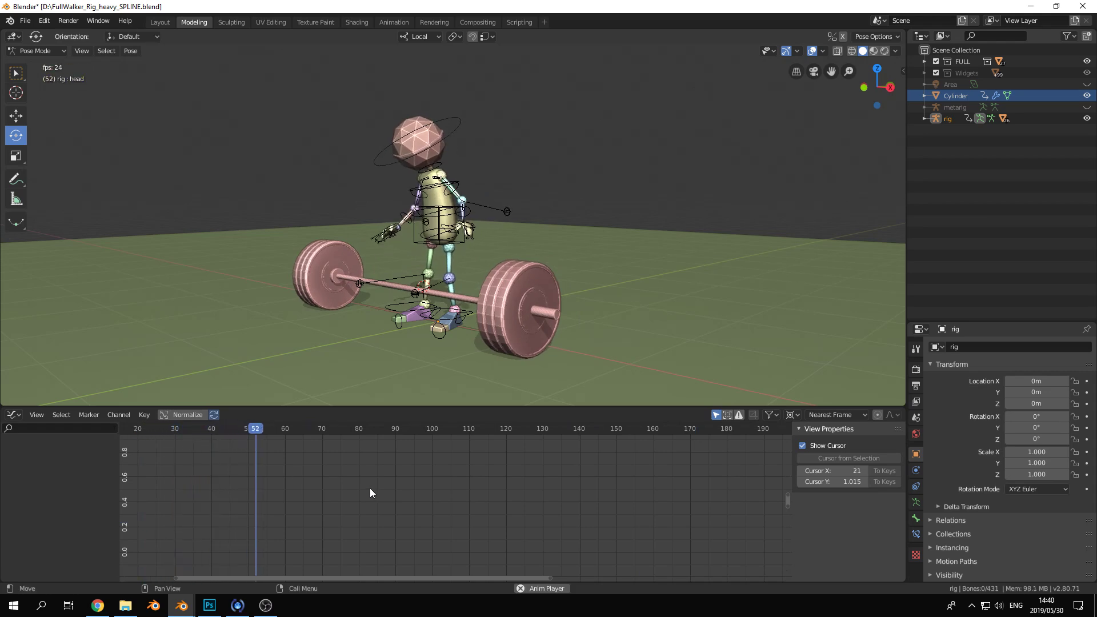
pyautogui.press('space')
pyautogui.moveTo(372, 428); pyautogui.dragTo(286, 428)
pyautogui.scroll(4, 405, 251)
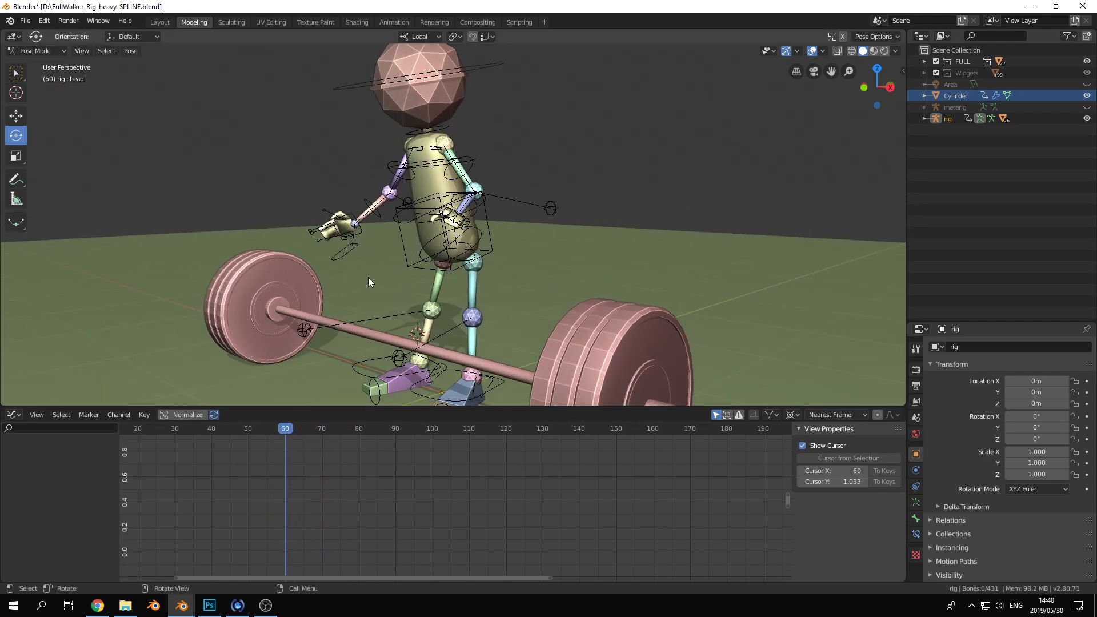
pyautogui.click(251, 428)
pyautogui.moveTo(250, 428); pyautogui.dragTo(306, 418)
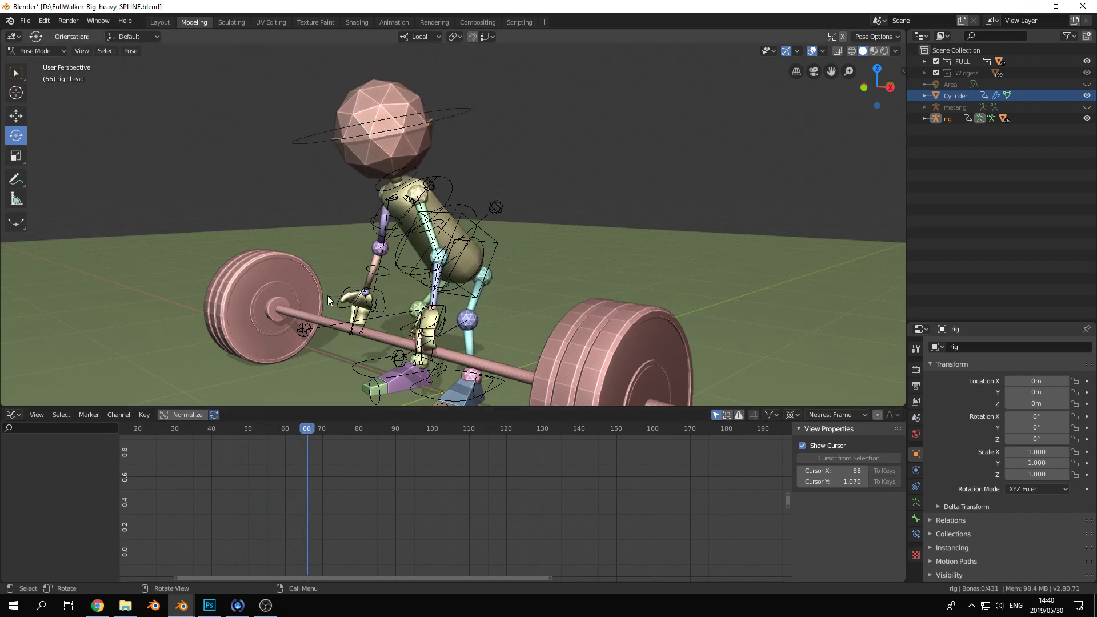
pyautogui.moveTo(302, 428); pyautogui.dragTo(326, 393)
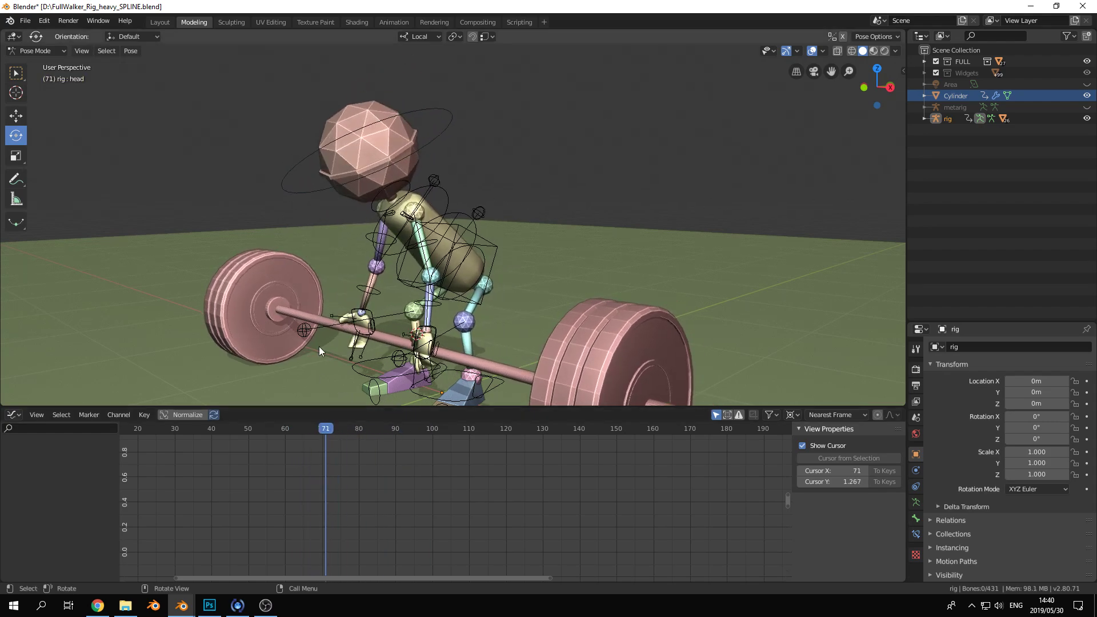
# Select the right forearm FK bone, change the Graph Editor area back to a Dope Sheet, and go to frame 63
pyautogui.click(361, 290)
pyautogui.click(14, 414)
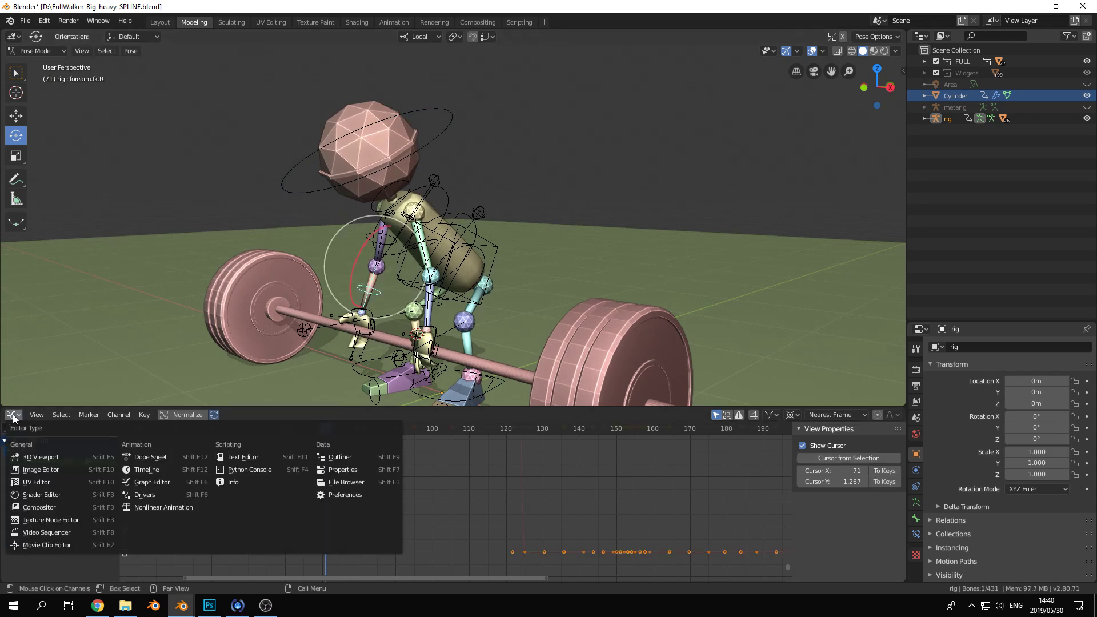
pyautogui.click(146, 455)
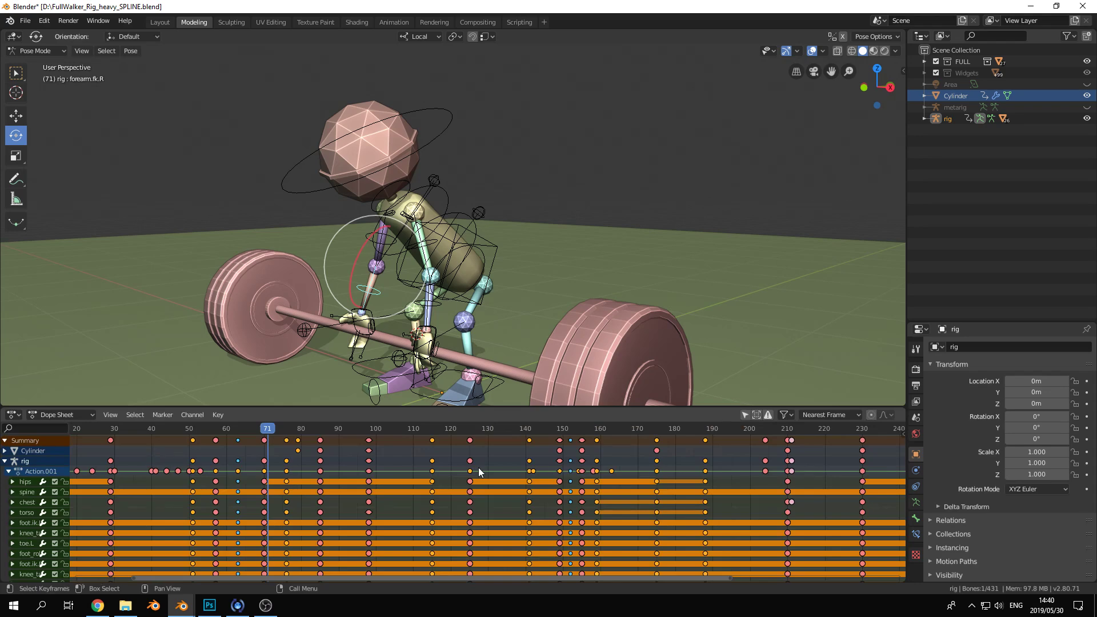
pyautogui.scroll(3, 310, 476)
pyautogui.moveTo(370, 428)
pyautogui.mouseDown()
pyautogui.moveTo(312, 437)
pyautogui.moveTo(355, 432)
pyautogui.mouseUp()
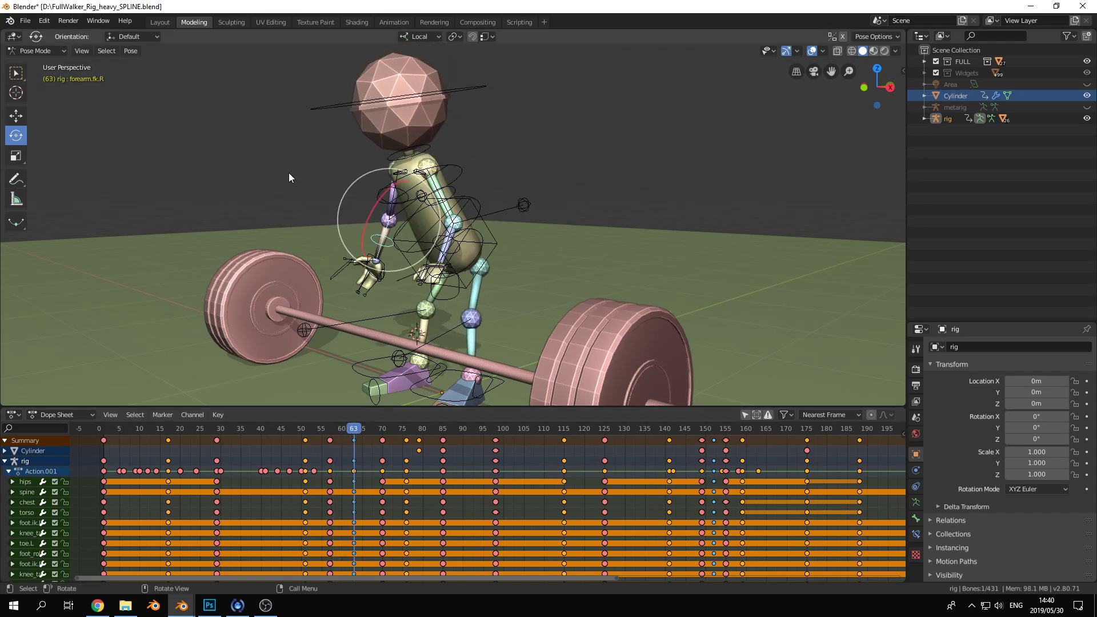
# Select the right hand FK bone, show the viewport sidebar, and examine its FK/IK setting around frame 63
pyautogui.click(387, 267)
pyautogui.click(385, 266)
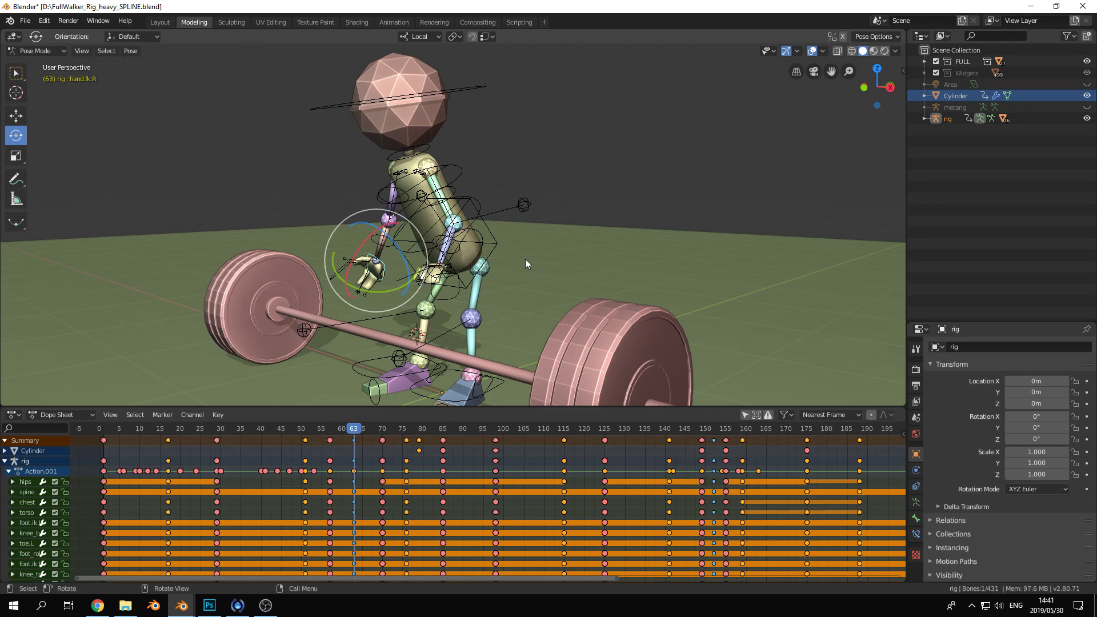
pyautogui.press('n')
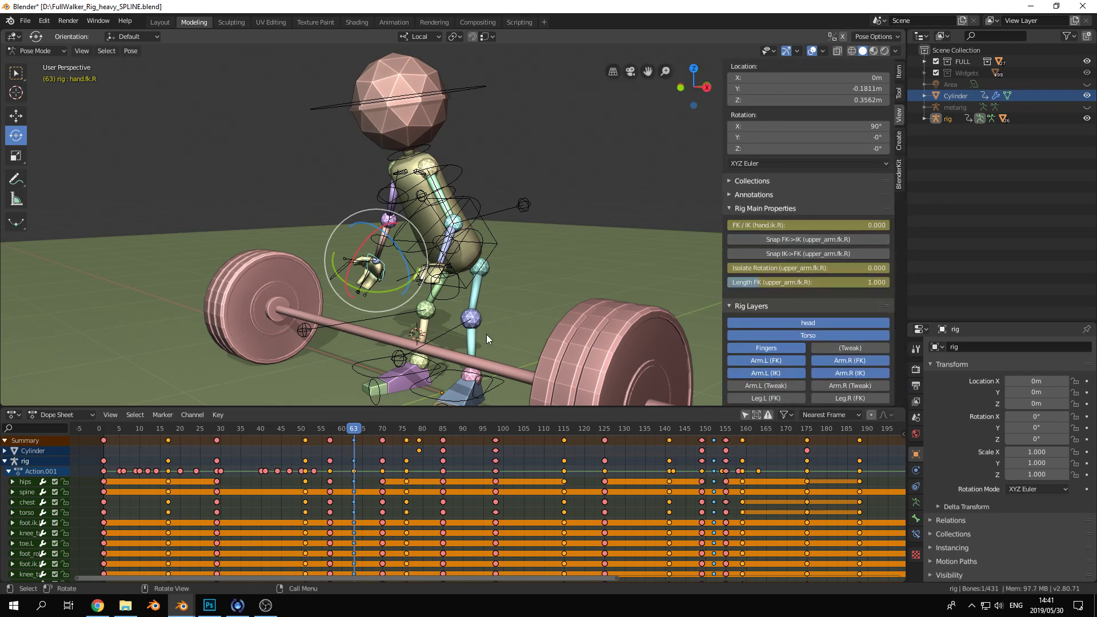
pyautogui.moveTo(354, 429)
pyautogui.mouseDown()
pyautogui.moveTo(337, 430)
pyautogui.moveTo(368, 429)
pyautogui.moveTo(355, 430)
pyautogui.moveTo(380, 579)
pyautogui.moveTo(371, 581)
pyautogui.moveTo(355, 502)
pyautogui.moveTo(355, 427)
pyautogui.mouseUp()
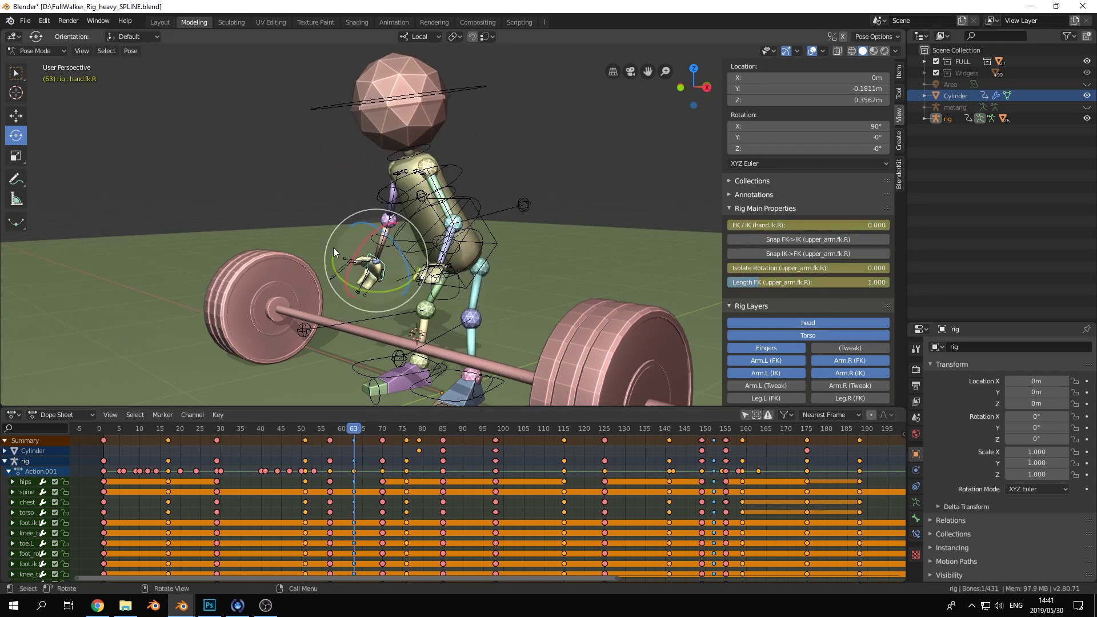
pyautogui.scroll(3, 334, 247)
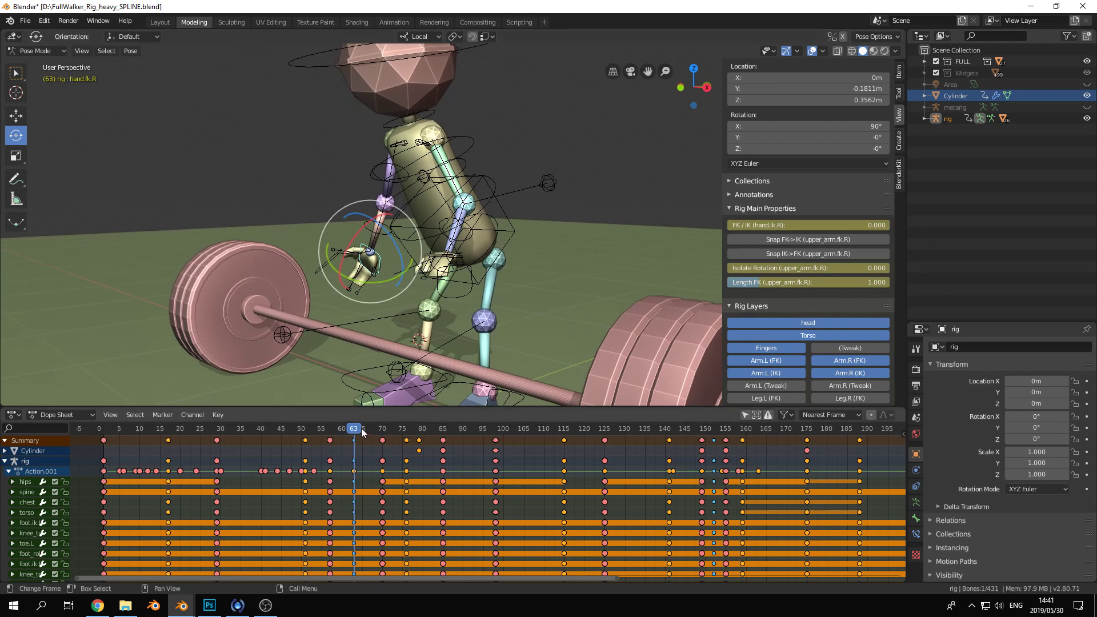
pyautogui.moveTo(351, 427); pyautogui.dragTo(356, 433)
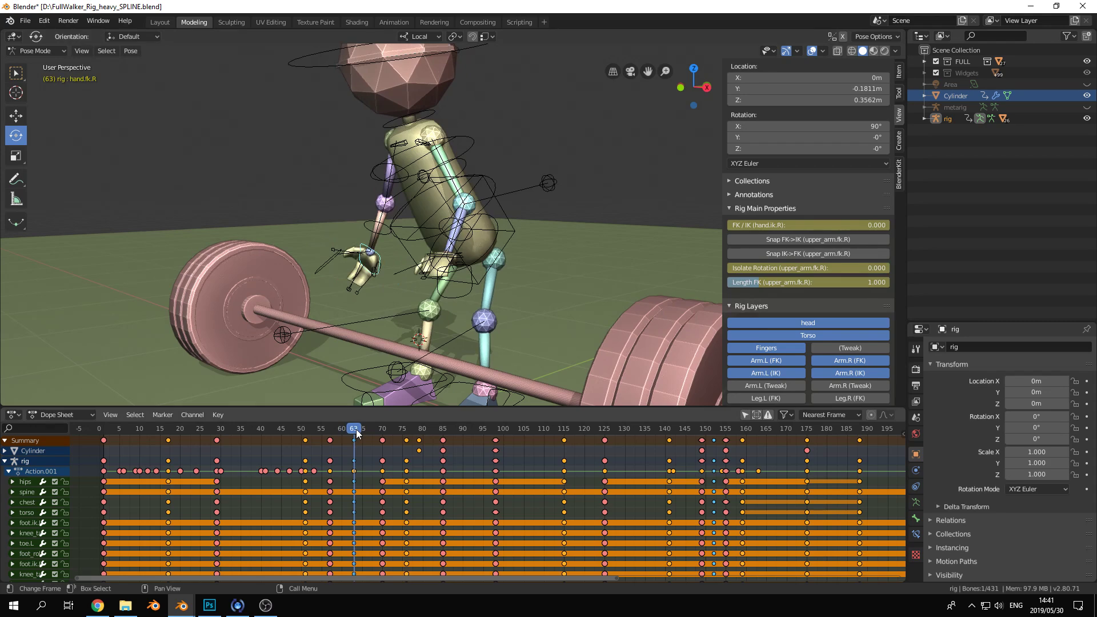
pyautogui.moveTo(356, 433)
pyautogui.mouseDown()
pyautogui.moveTo(375, 435)
pyautogui.moveTo(354, 433)
pyautogui.mouseUp()
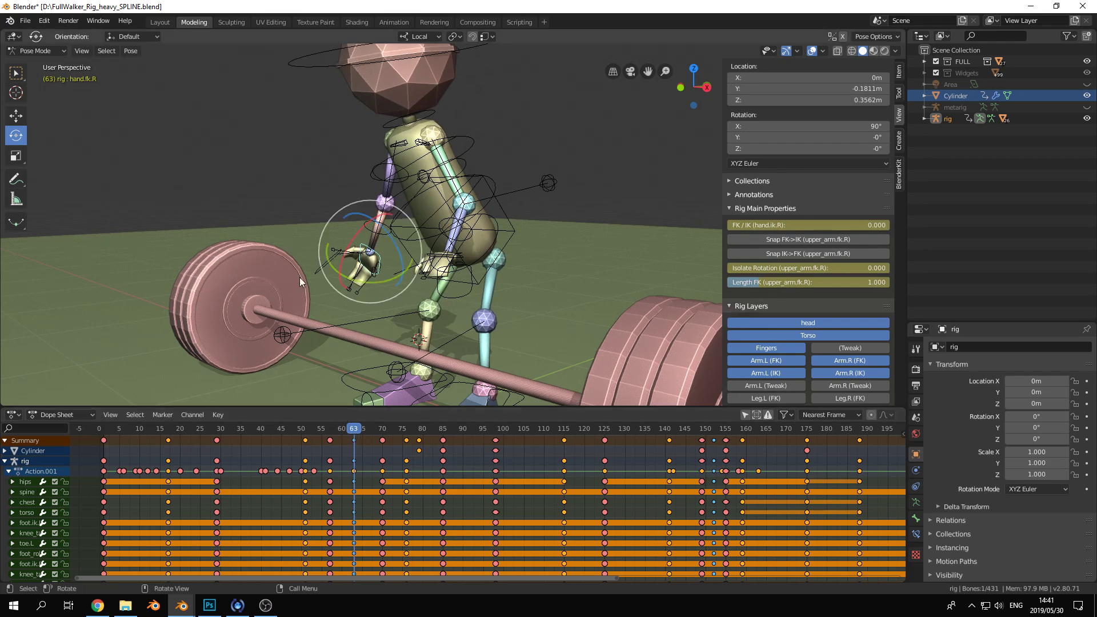
# Select the right and left hand IK controls in turn and inspect their rig properties at frame 63
pyautogui.press('a')
pyautogui.click(320, 268)
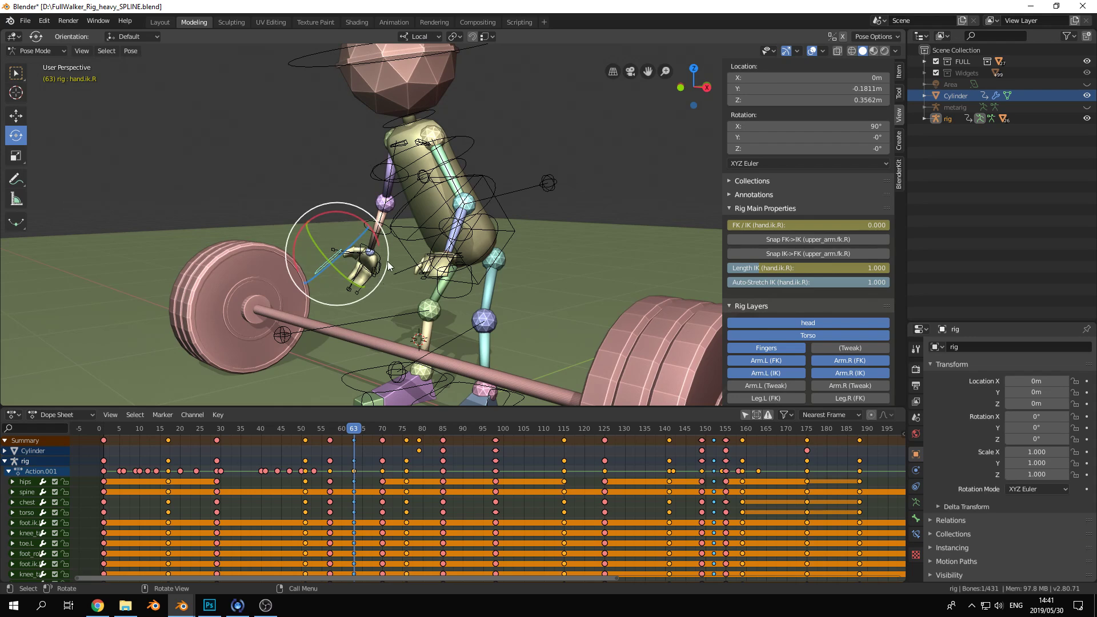
pyautogui.click(463, 295)
pyautogui.moveTo(357, 429)
pyautogui.mouseDown()
pyautogui.moveTo(367, 429)
pyautogui.moveTo(355, 430)
pyautogui.mouseUp()
pyautogui.moveTo(422, 254); pyautogui.dragTo(363, 199, button='middle')
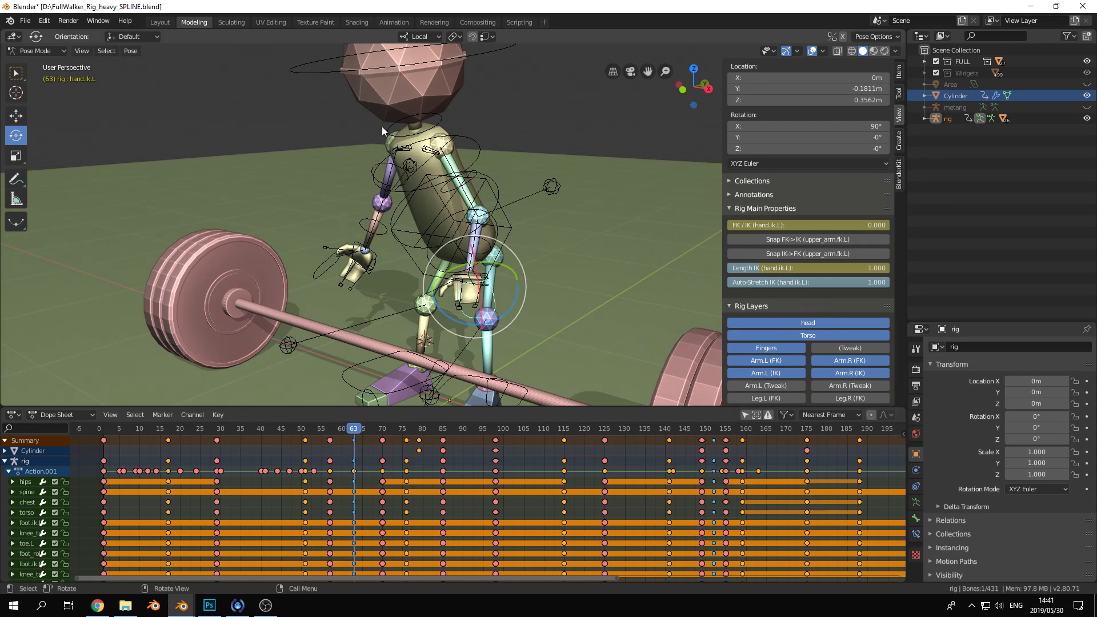
# Select the right hand IK control and snap the right arm's IK to FK at frame 63
pyautogui.click(338, 263)
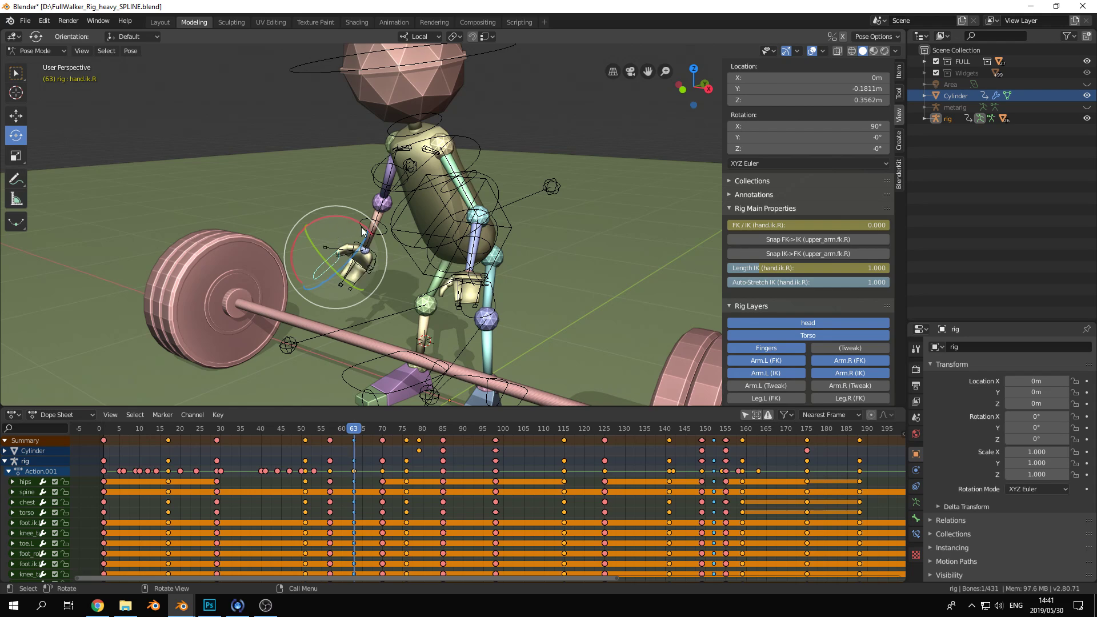
pyautogui.moveTo(435, 265); pyautogui.dragTo(366, 282, button='middle')
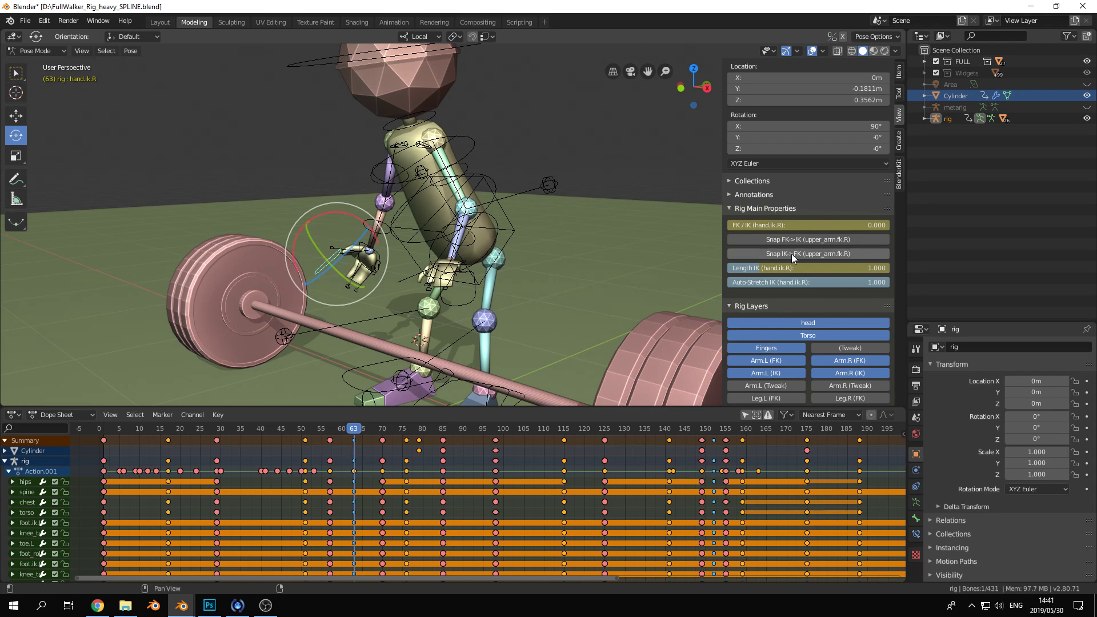
pyautogui.click(777, 252)
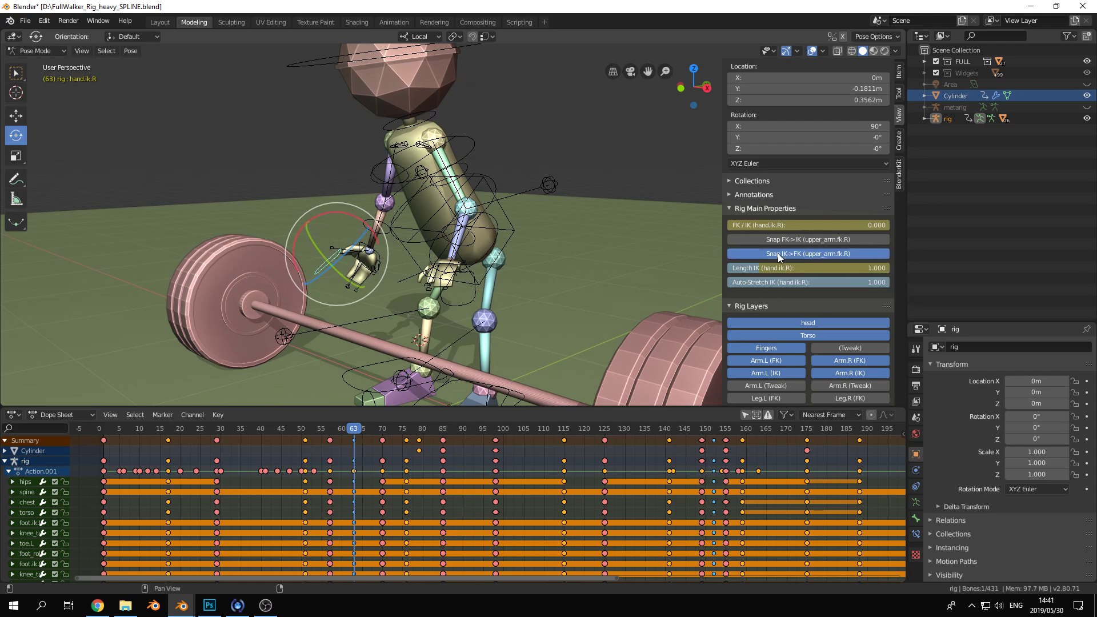
pyautogui.moveTo(470, 306); pyautogui.dragTo(397, 255, button='middle')
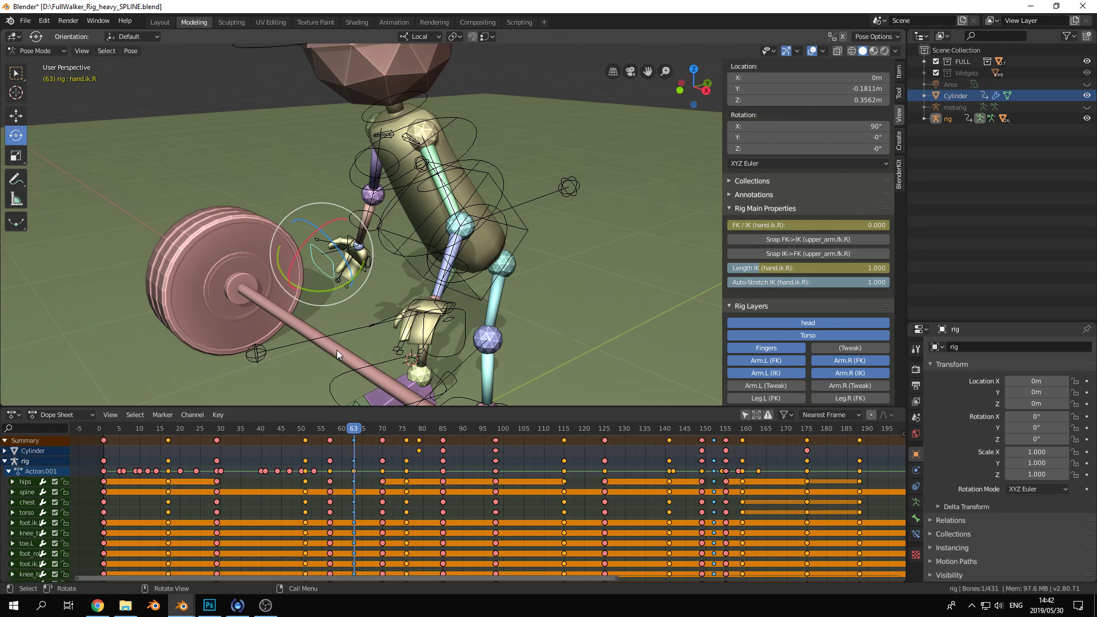
# Show the bone constraints of the right hand IK control and go to frame 54
pyautogui.click(915, 533)
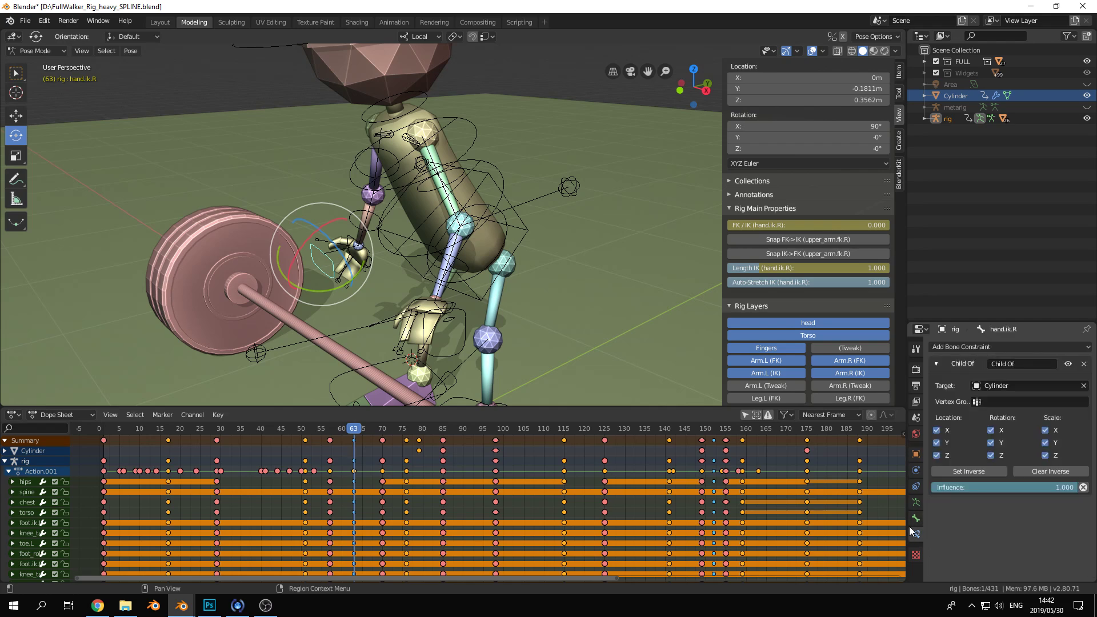
pyautogui.click(345, 432)
pyautogui.moveTo(345, 432); pyautogui.dragTo(317, 437)
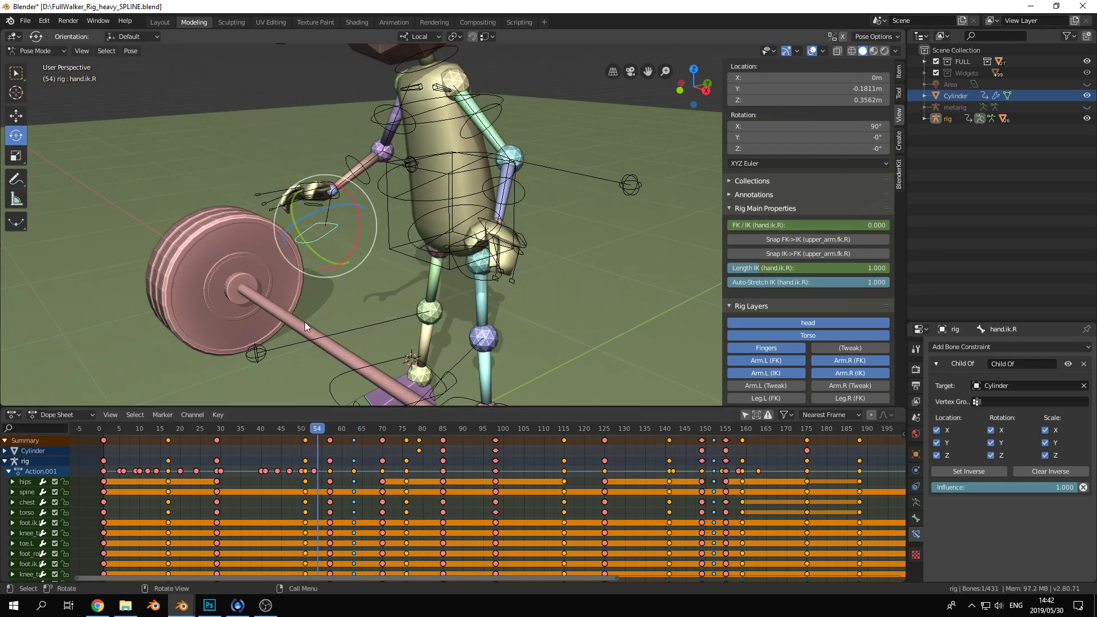
# Try moving the barbell in Object Mode at frame 54 to test whether the hand follows it
pyautogui.hotkey('ctrl', 'Tab')
pyautogui.click(208, 325)
pyautogui.moveTo(297, 324); pyautogui.dragTo(256, 309)
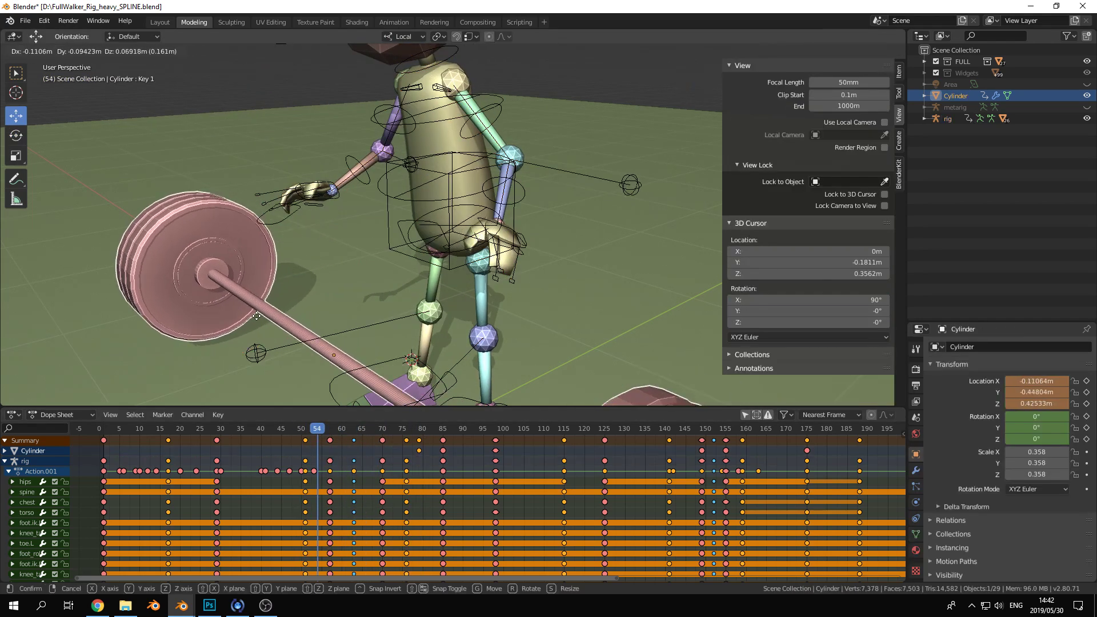
pyautogui.press('Escape')
# Go to frame 63, return the rig to Pose Mode and snap the right arm's IK to FK
pyautogui.click(342, 435)
pyautogui.moveTo(342, 436)
pyautogui.mouseDown()
pyautogui.moveTo(387, 436)
pyautogui.moveTo(333, 429)
pyautogui.moveTo(354, 427)
pyautogui.mouseUp()
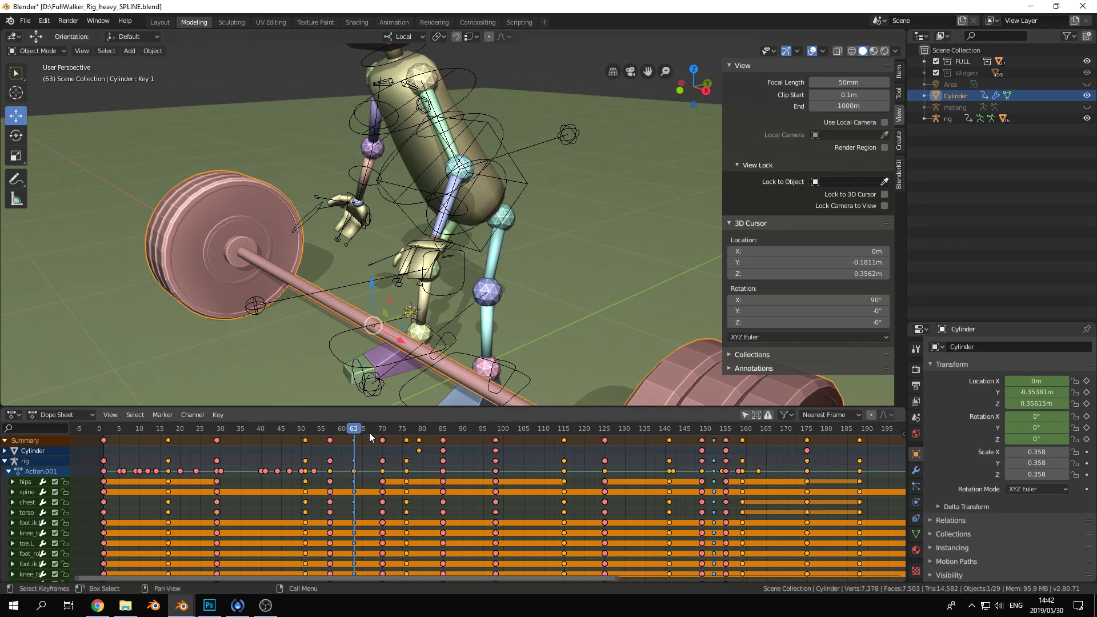
pyautogui.click(311, 229)
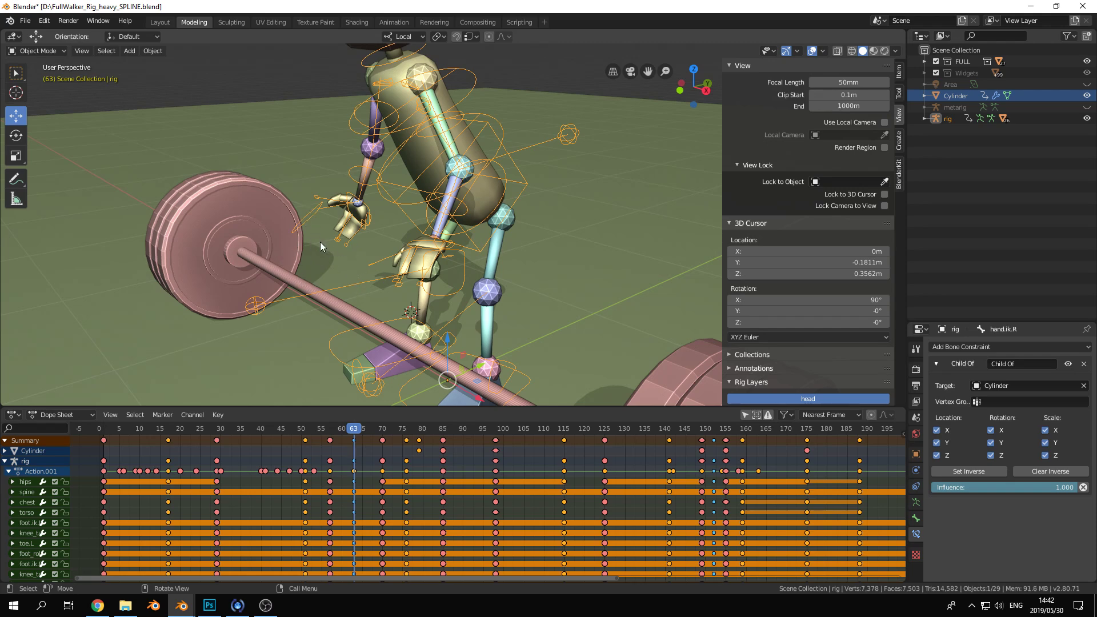
pyautogui.hotkey('ctrl', 'Tab')
pyautogui.click(305, 225)
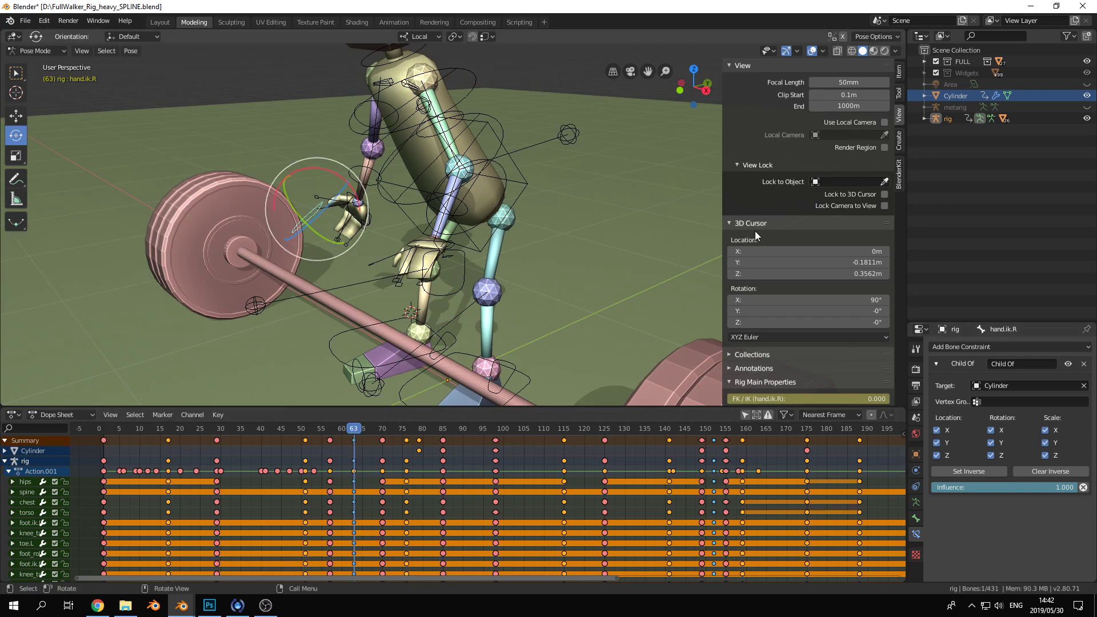
pyautogui.scroll(-8, 799, 303)
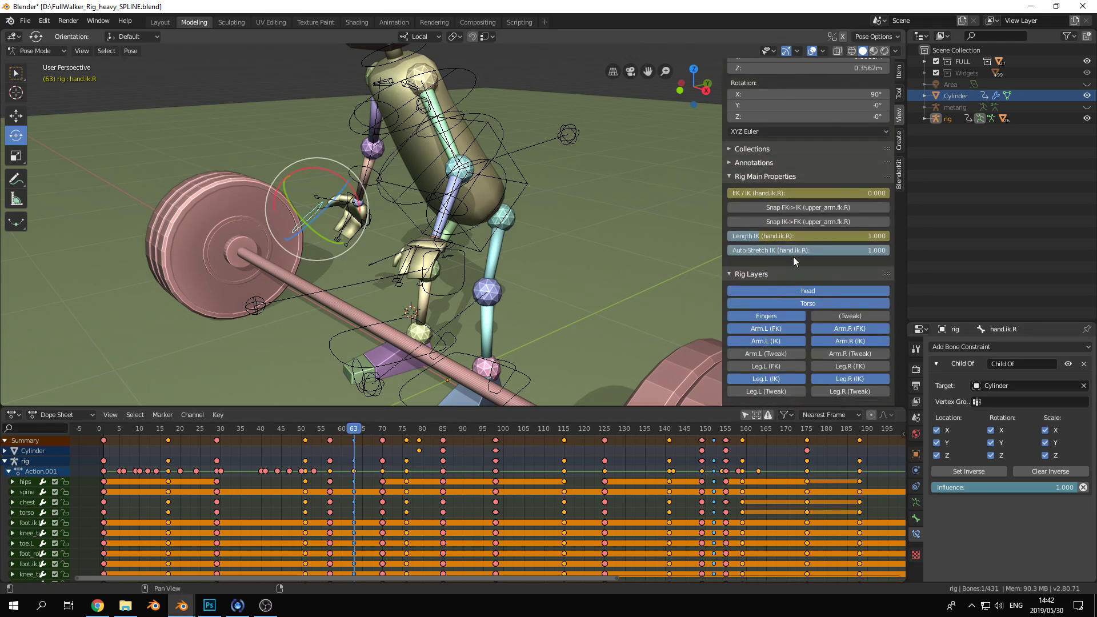
pyautogui.click(797, 219)
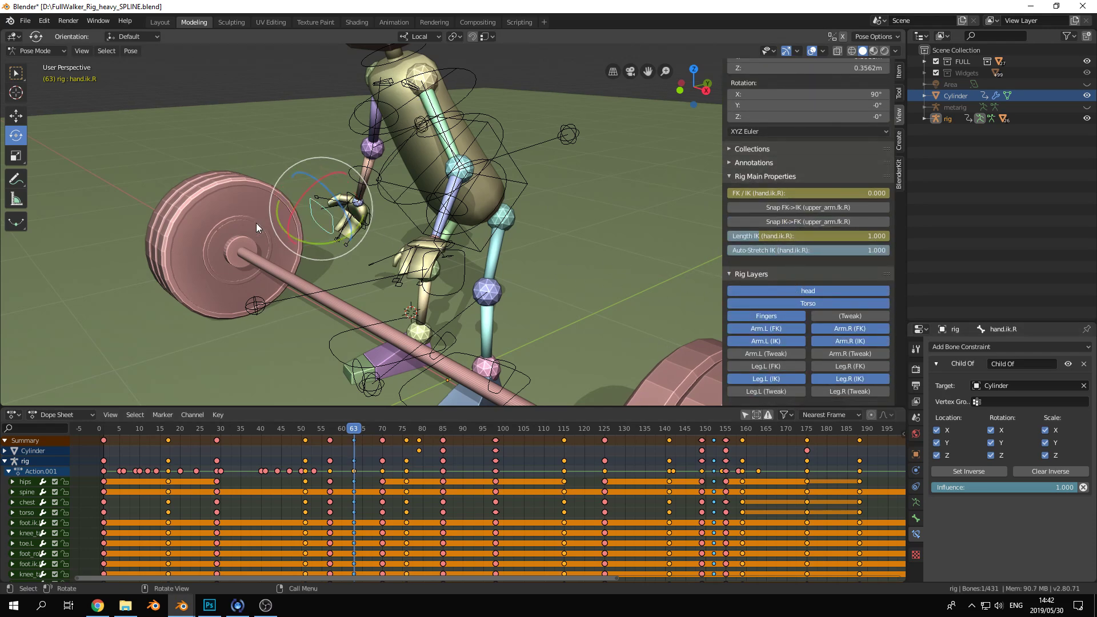
pyautogui.moveTo(1073, 492)
pyautogui.mouseDown()
pyautogui.moveTo(933, 487)
pyautogui.moveTo(1074, 487)
pyautogui.mouseUp()
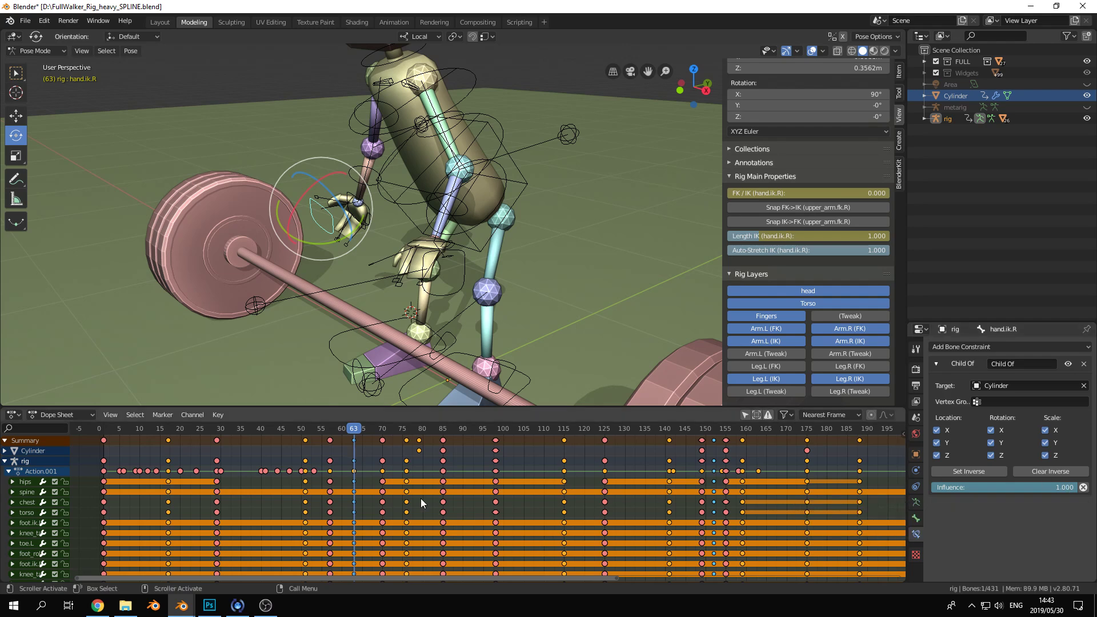
# Go to frame 70 and select the left hand FK bone
pyautogui.moveTo(356, 430); pyautogui.dragTo(382, 429)
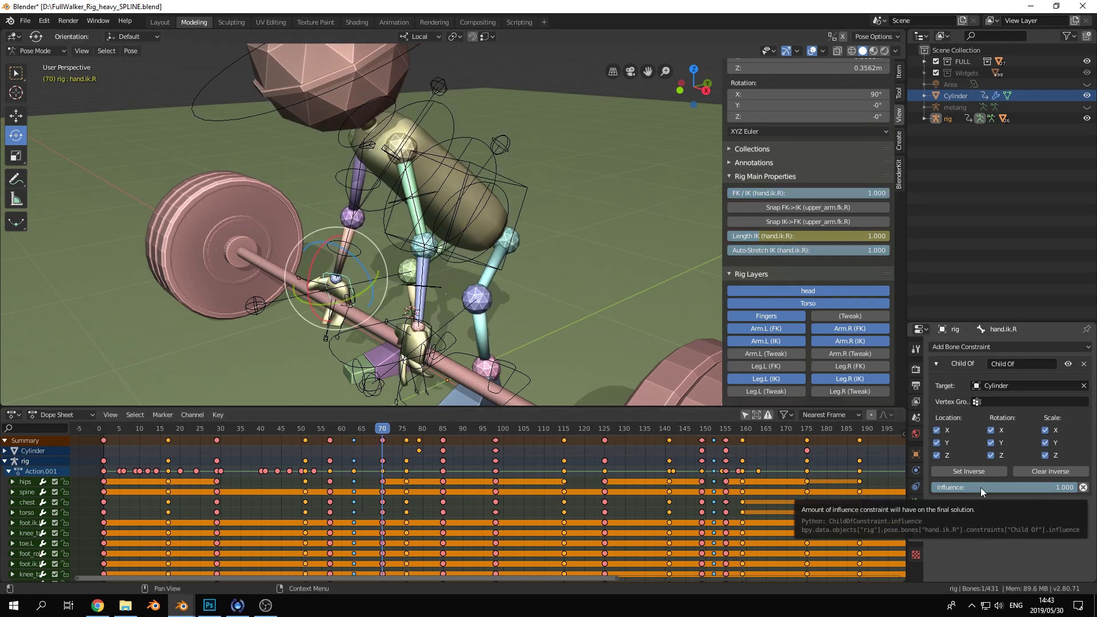
pyautogui.click(405, 328)
pyautogui.moveTo(407, 330); pyautogui.dragTo(451, 337)
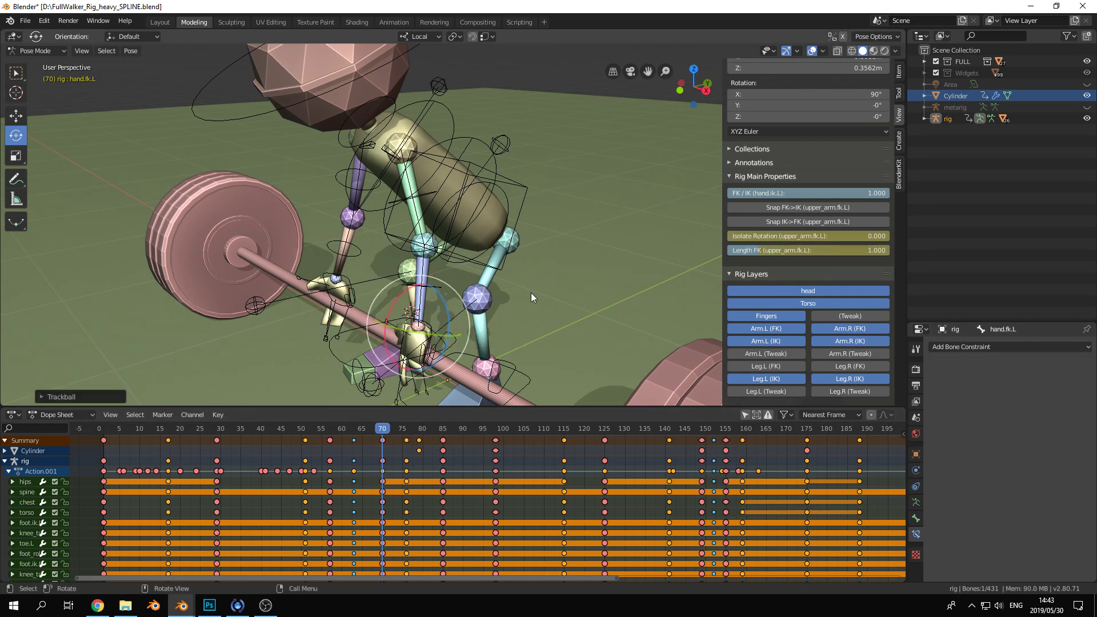
# Hide both arms' FK rig layers, keep both arm IK layers shown, and select the left hand IK control
pyautogui.click(788, 329)
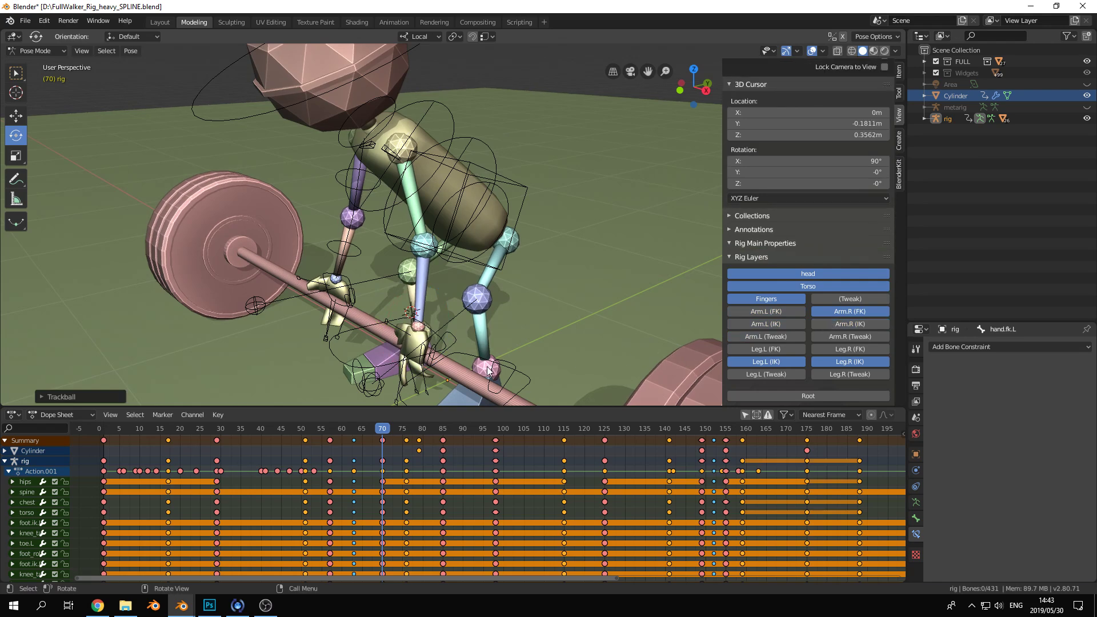
pyautogui.moveTo(437, 366); pyautogui.dragTo(530, 330, button='middle')
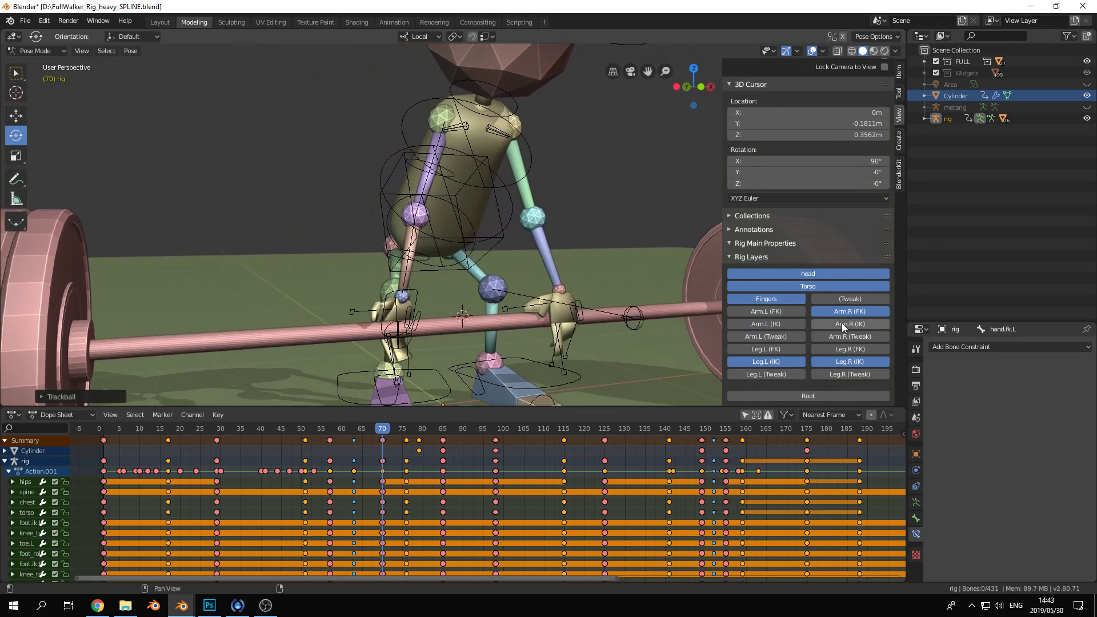
pyautogui.click(801, 324)
pyautogui.click(819, 314)
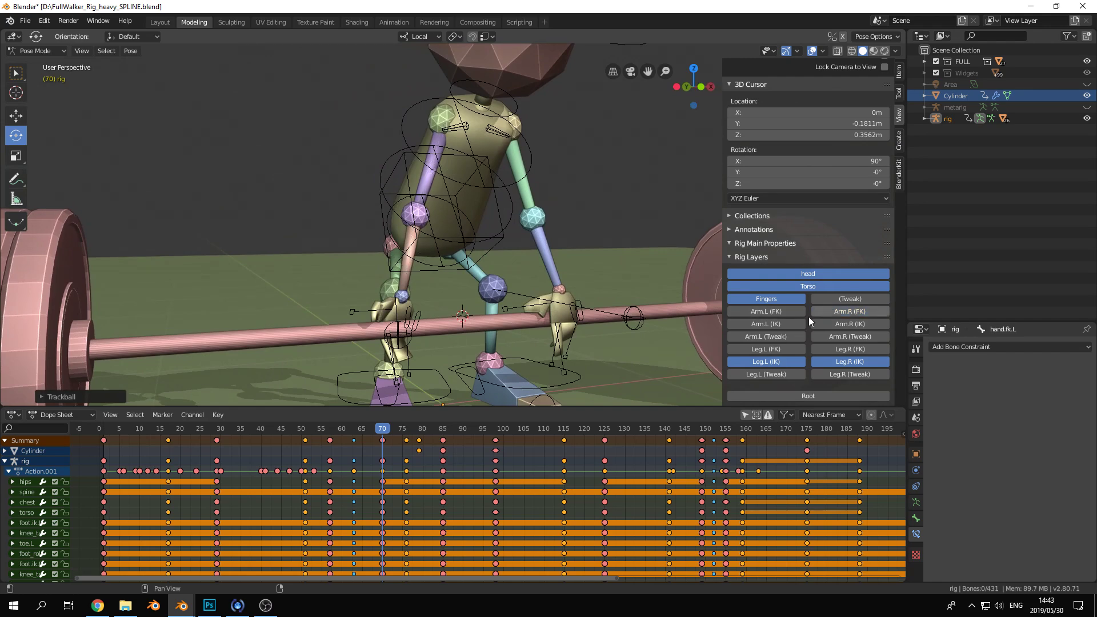
pyautogui.click(815, 322)
pyautogui.click(573, 291)
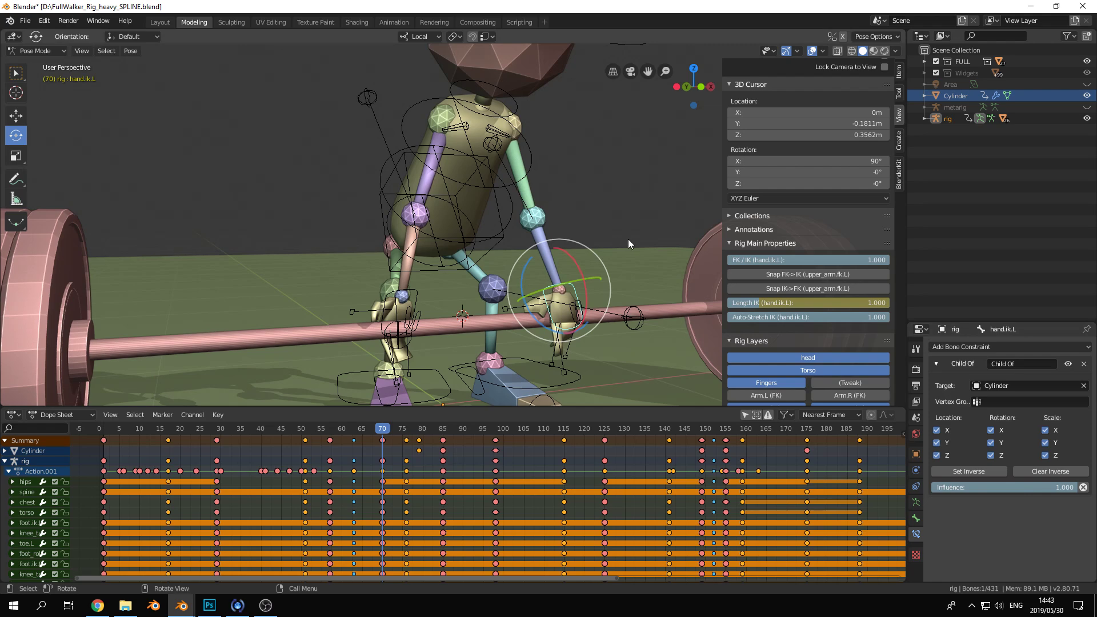
# Try a Child Of influence of 0 on the left hand IK control at frame 69
pyautogui.press('Left')
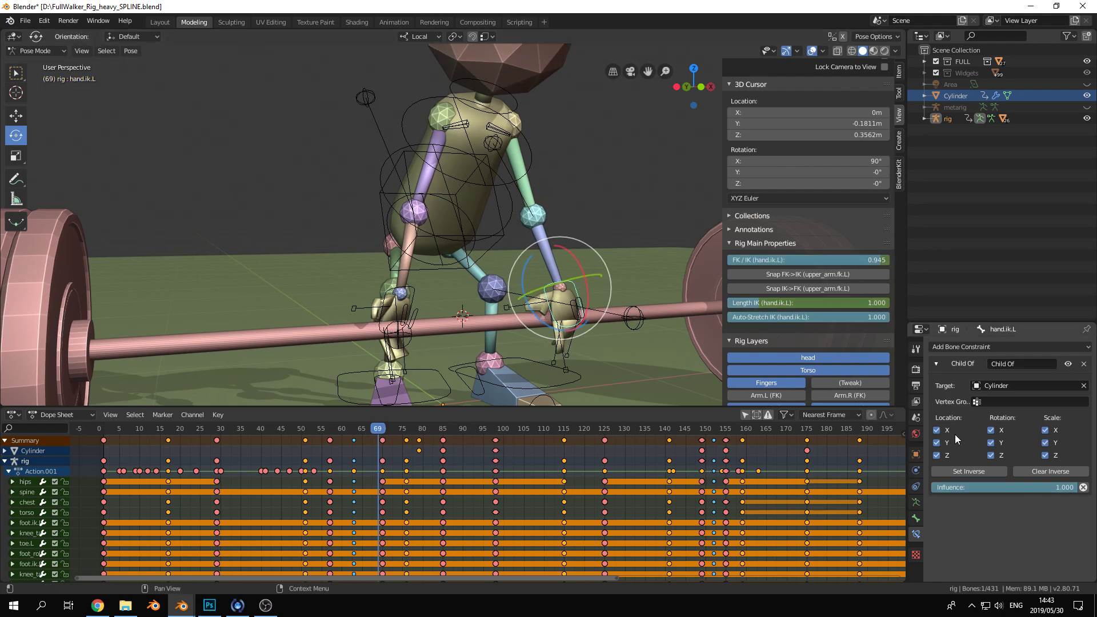
pyautogui.moveTo(1062, 487)
pyautogui.mouseDown()
pyautogui.moveTo(934, 486)
pyautogui.moveTo(1080, 486)
pyautogui.mouseUp()
pyautogui.moveTo(1079, 486); pyautogui.dragTo(935, 487)
pyautogui.moveTo(503, 223); pyautogui.dragTo(427, 337, button='middle')
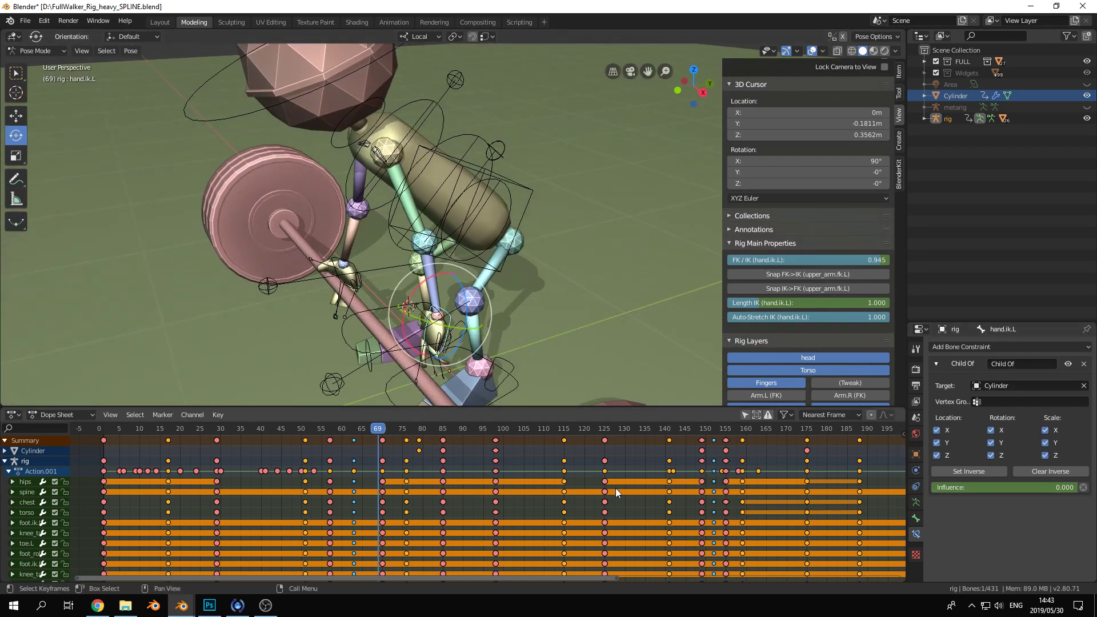
# Scrub between frames 63 and 70 to examine the left hand's FK/IK and Child Of influence values, ending at frame 70
pyautogui.moveTo(383, 429); pyautogui.dragTo(354, 434)
pyautogui.moveTo(350, 371); pyautogui.dragTo(356, 312, button='middle')
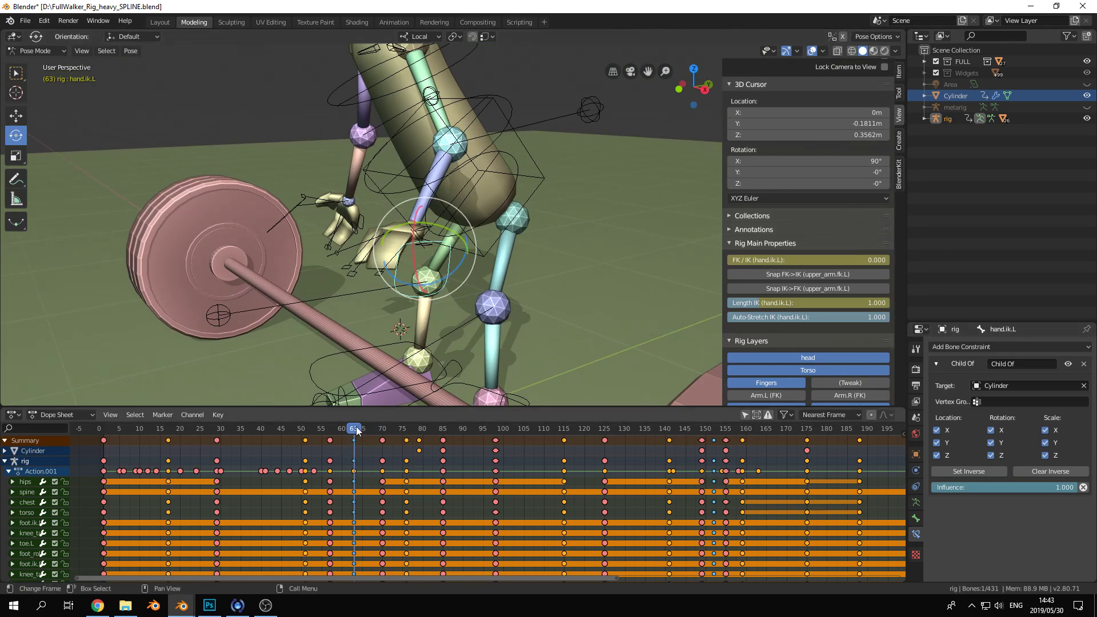
pyautogui.moveTo(356, 429); pyautogui.dragTo(382, 428)
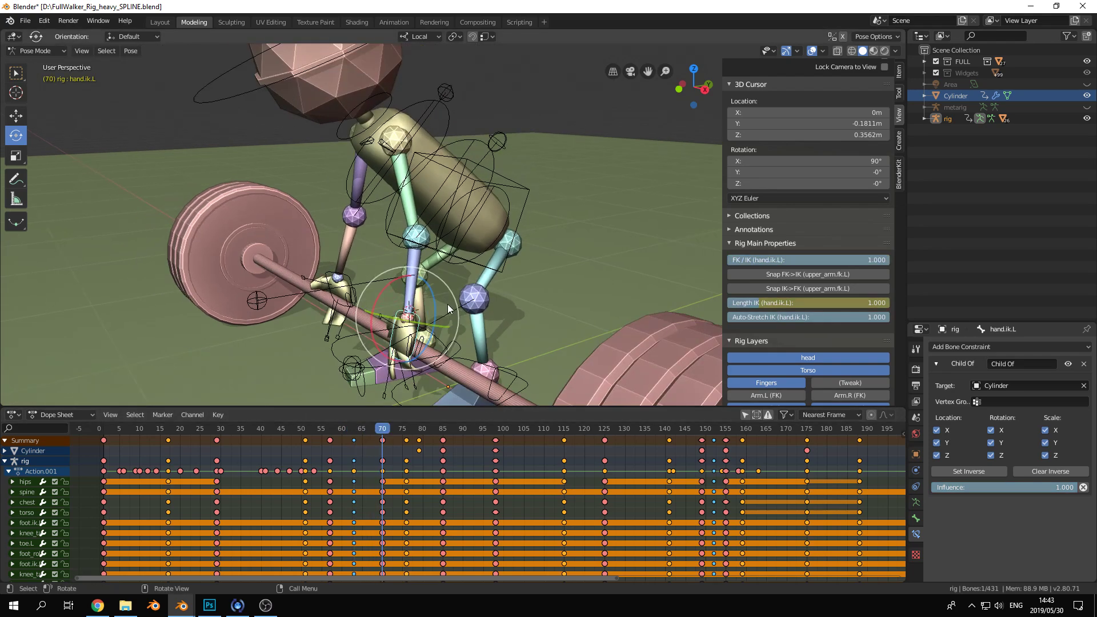
pyautogui.moveTo(447, 304); pyautogui.dragTo(445, 306, button='middle')
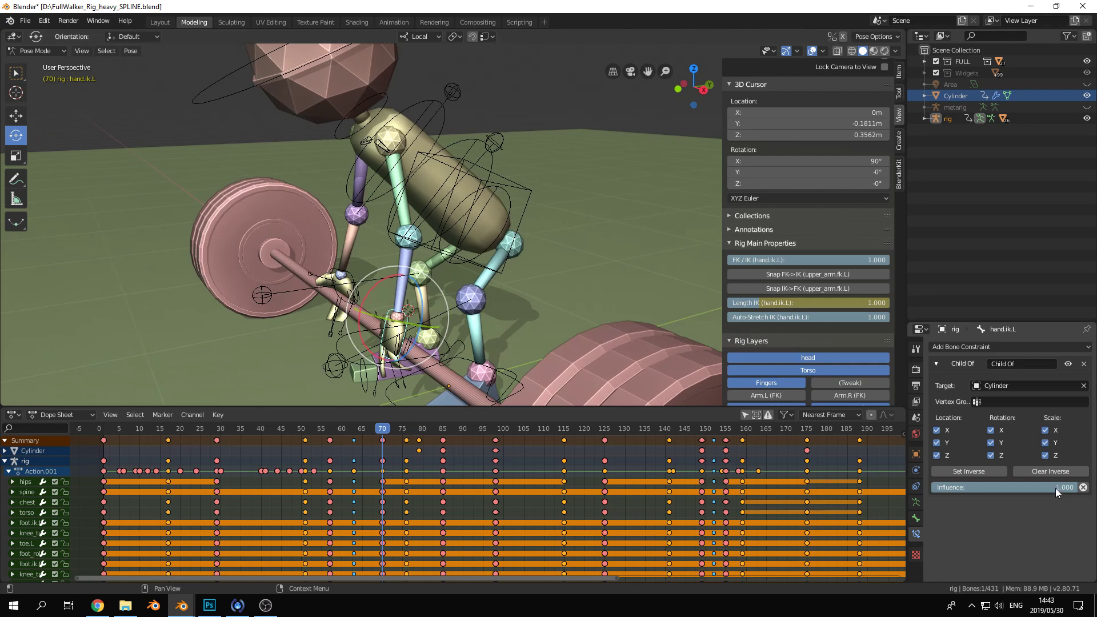
pyautogui.moveTo(388, 430)
pyautogui.mouseDown()
pyautogui.moveTo(354, 430)
pyautogui.moveTo(383, 430)
pyautogui.mouseUp()
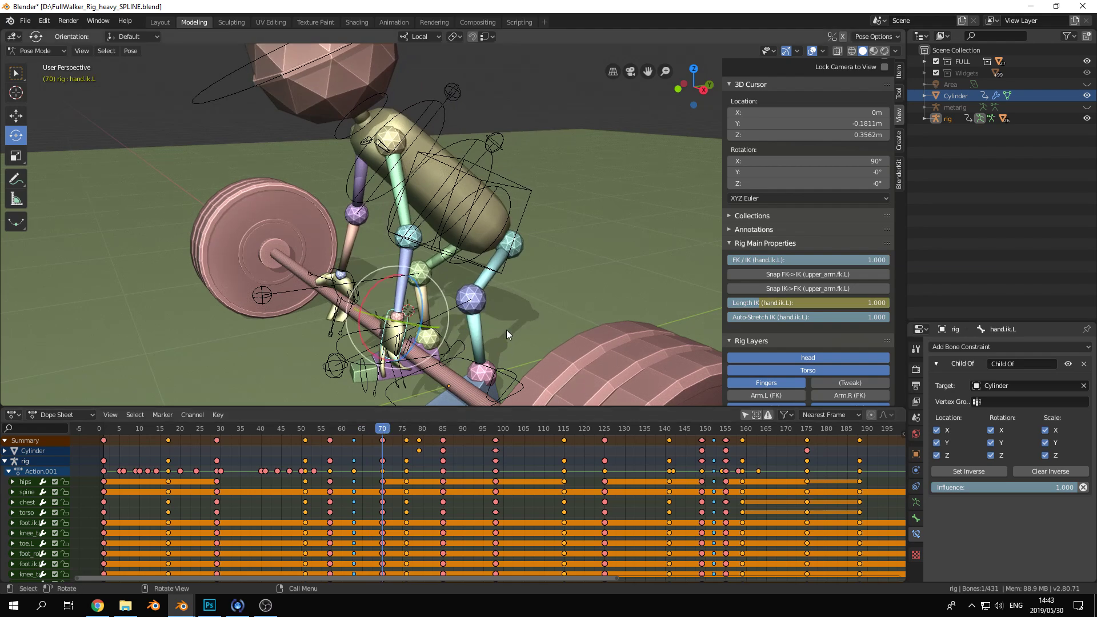
# Set the right hand IK control's Child Of influence to 0 at frame 69 and keyframe it
pyautogui.click(341, 279)
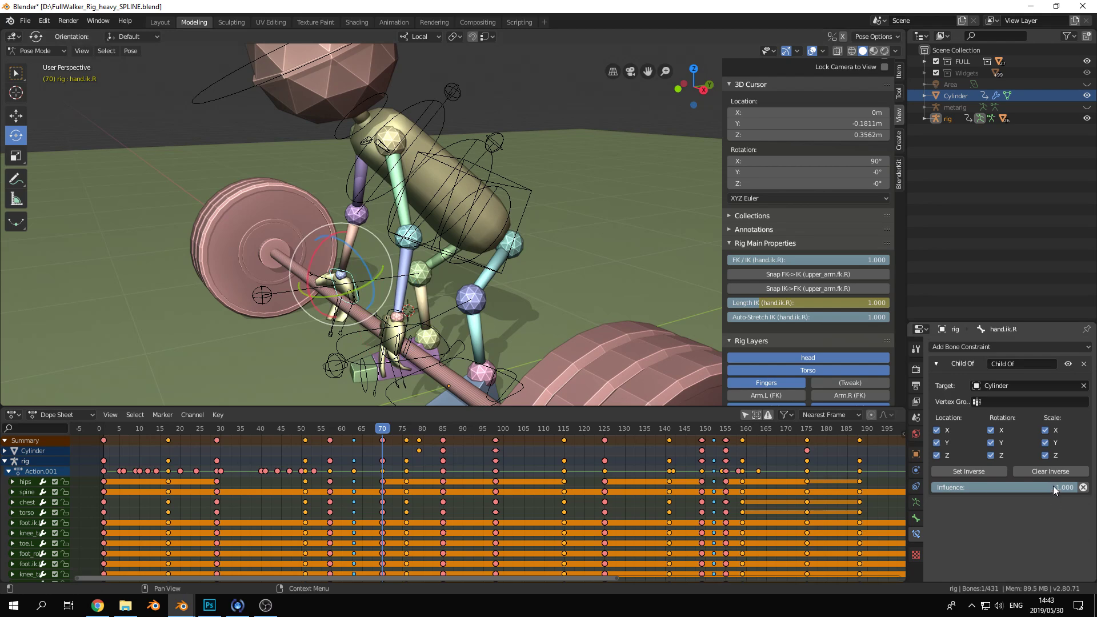
pyautogui.press('Left')
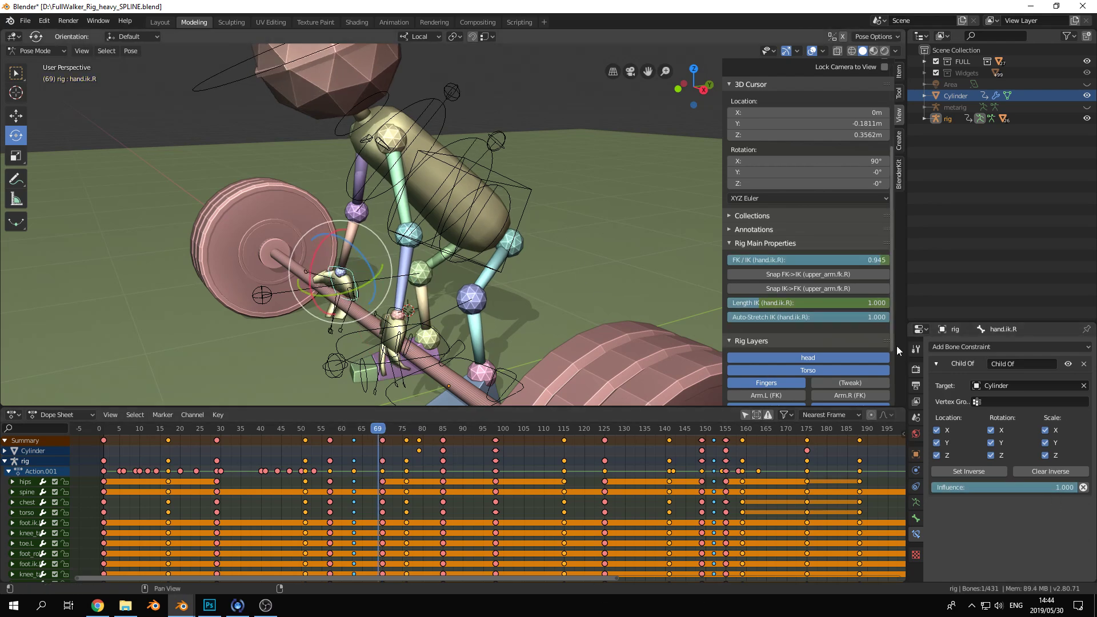
pyautogui.moveTo(1064, 487); pyautogui.dragTo(1005, 484)
pyautogui.press('i')
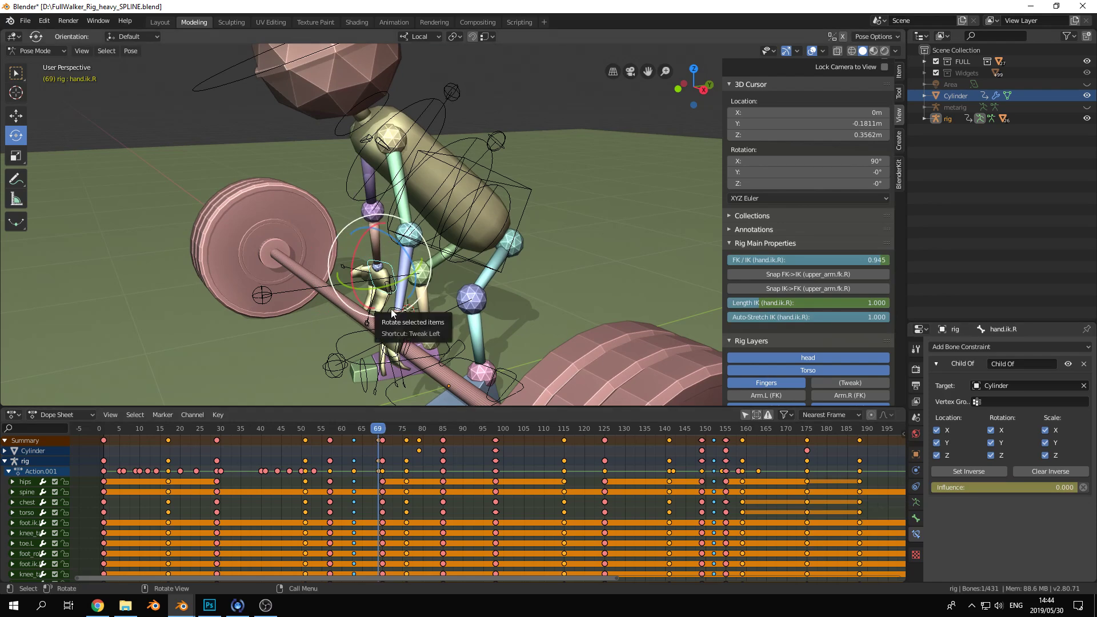
# Set the left hand IK control's Child Of influence to 0 at frame 69 and keyframe it
pyautogui.click(391, 313)
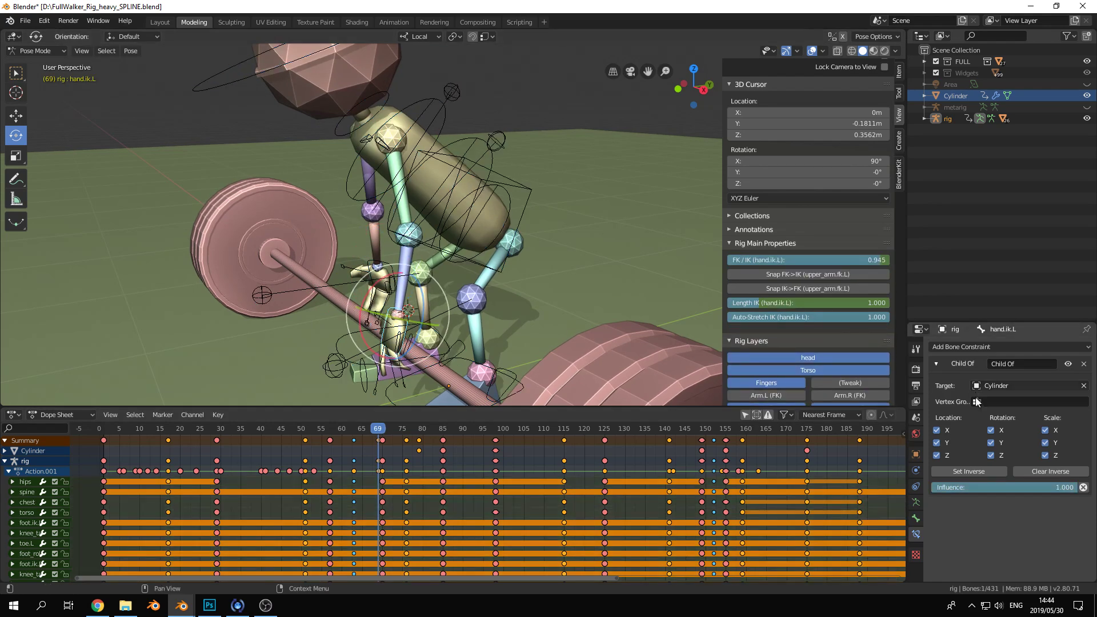
pyautogui.moveTo(1062, 483); pyautogui.dragTo(1011, 493)
pyautogui.press('i')
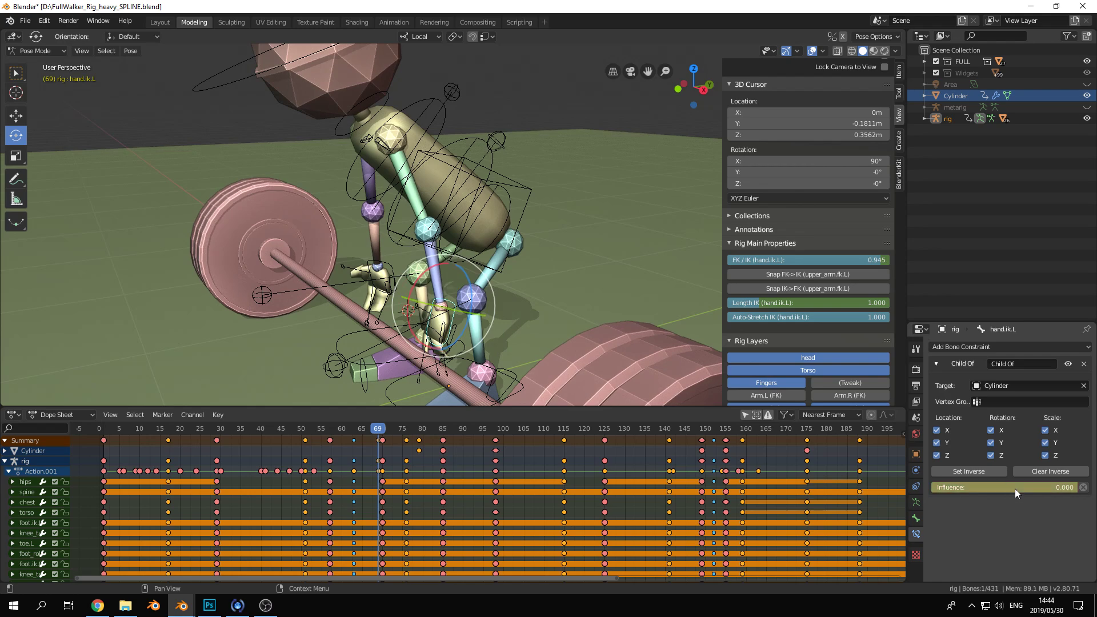
# Go to frame 70, select the right hand IK control and snap the 3D cursor to it
pyautogui.moveTo(376, 432)
pyautogui.mouseDown()
pyautogui.moveTo(335, 434)
pyautogui.moveTo(382, 436)
pyautogui.mouseUp()
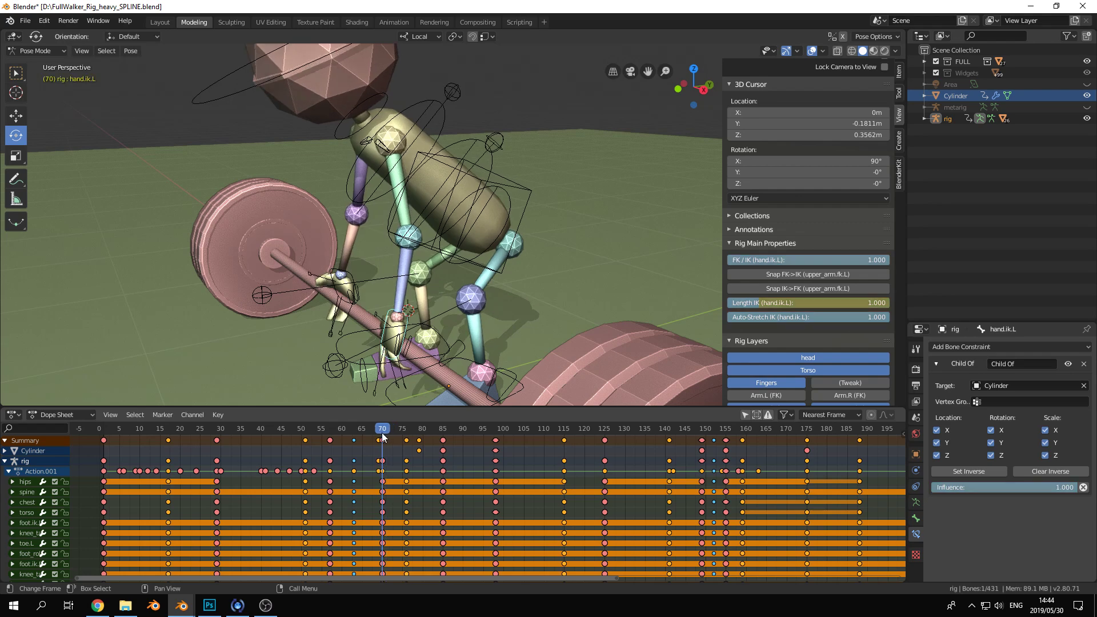
pyautogui.click(345, 274)
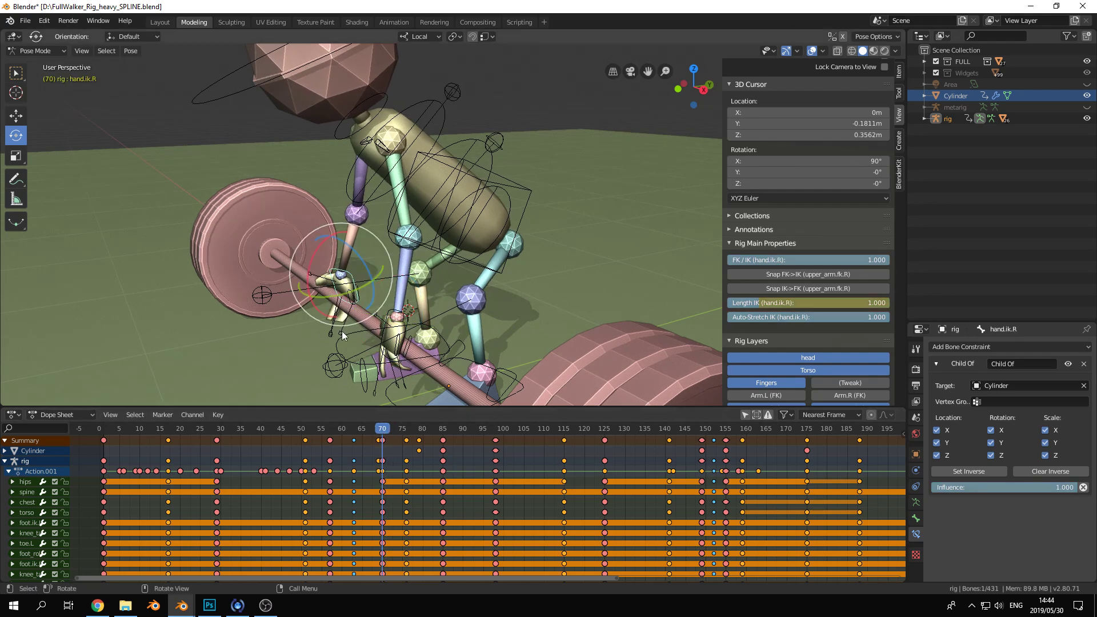
pyautogui.scroll(2, 429, 283)
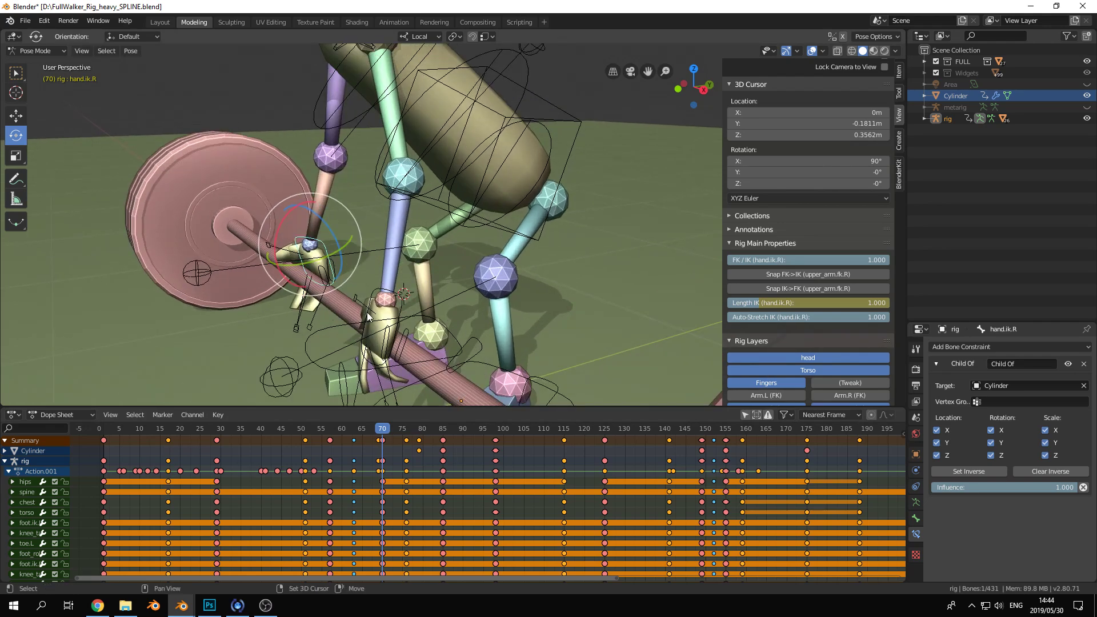
pyautogui.keyDown('shift'); pyautogui.moveTo(368, 318); pyautogui.dragTo(391, 311, button='middle'); pyautogui.keyUp('shift')
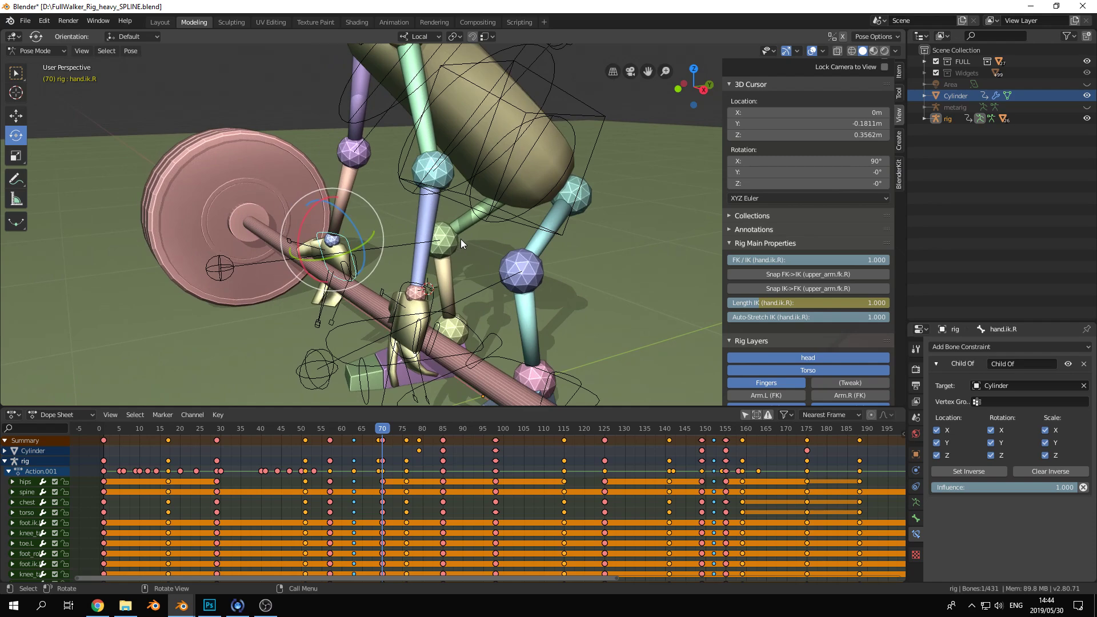
pyautogui.hotkey('shift', 's')
pyautogui.click(482, 303)
# Disable the right hand's Child Of constraint, snap the hand control to the 3D cursor, and toggle the constraint on and off to compare
pyautogui.click(1067, 363)
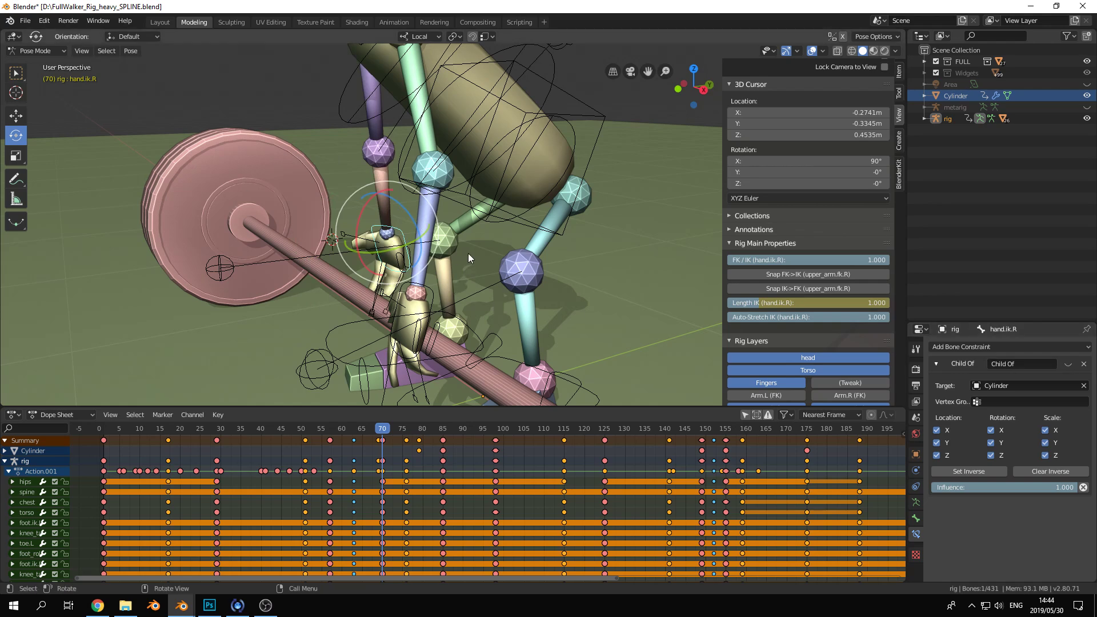
pyautogui.hotkey('shift', 's')
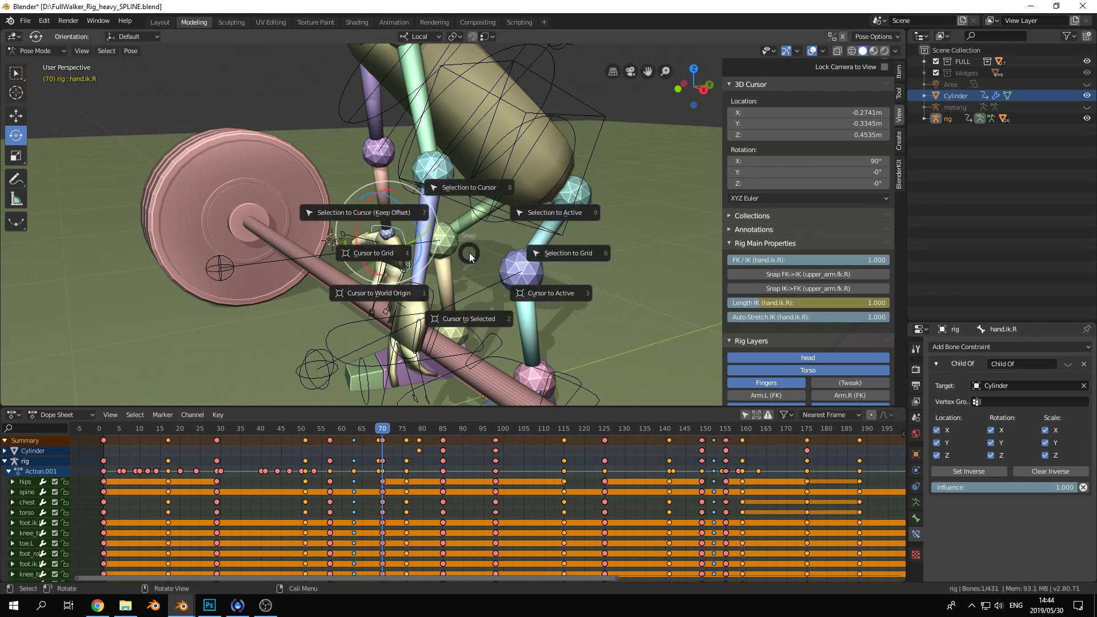
pyautogui.click(467, 189)
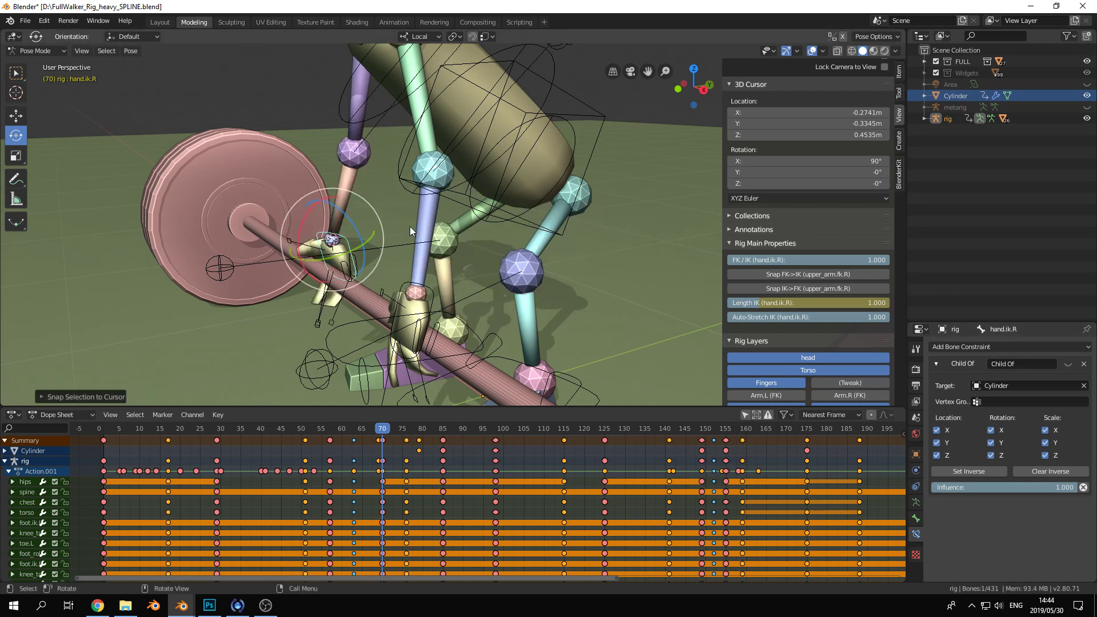
pyautogui.click(1067, 364)
pyautogui.click(1068, 364)
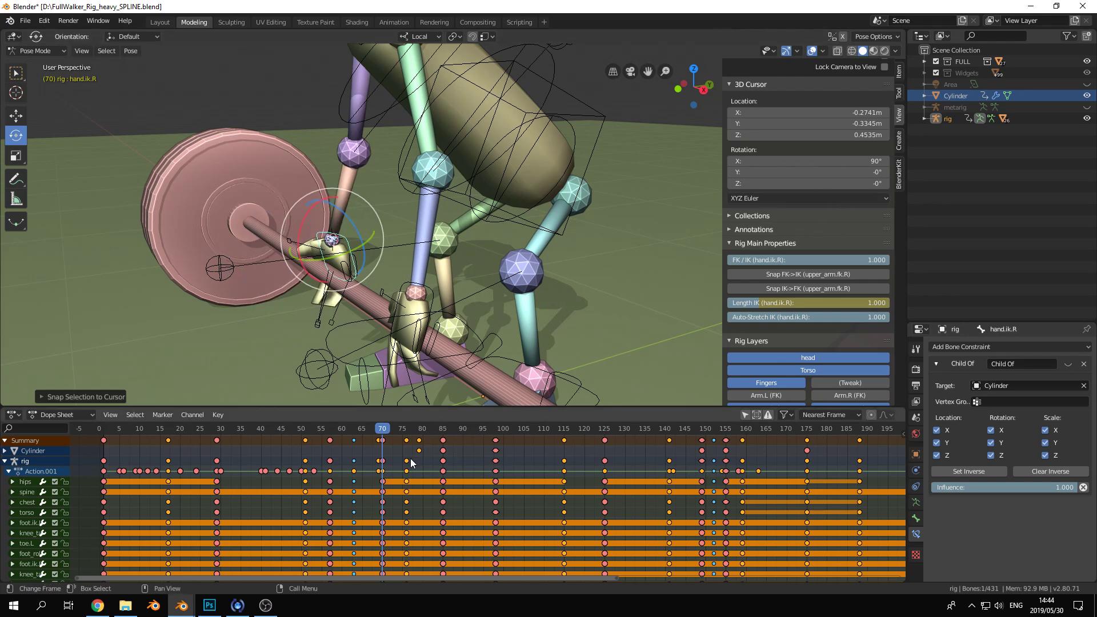
# Refresh frame 70, snap the right hand IK control to the 3D cursor again, and go back to frame 69
pyautogui.click(382, 435)
pyautogui.moveTo(383, 436); pyautogui.dragTo(385, 436)
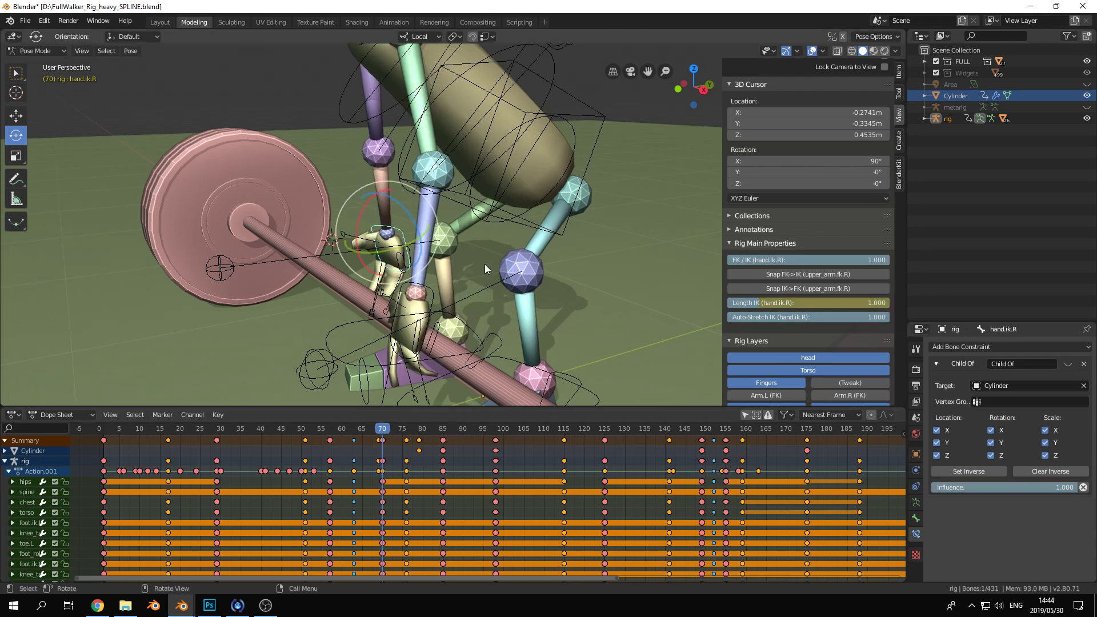
pyautogui.hotkey('shift', 's')
pyautogui.click(492, 196)
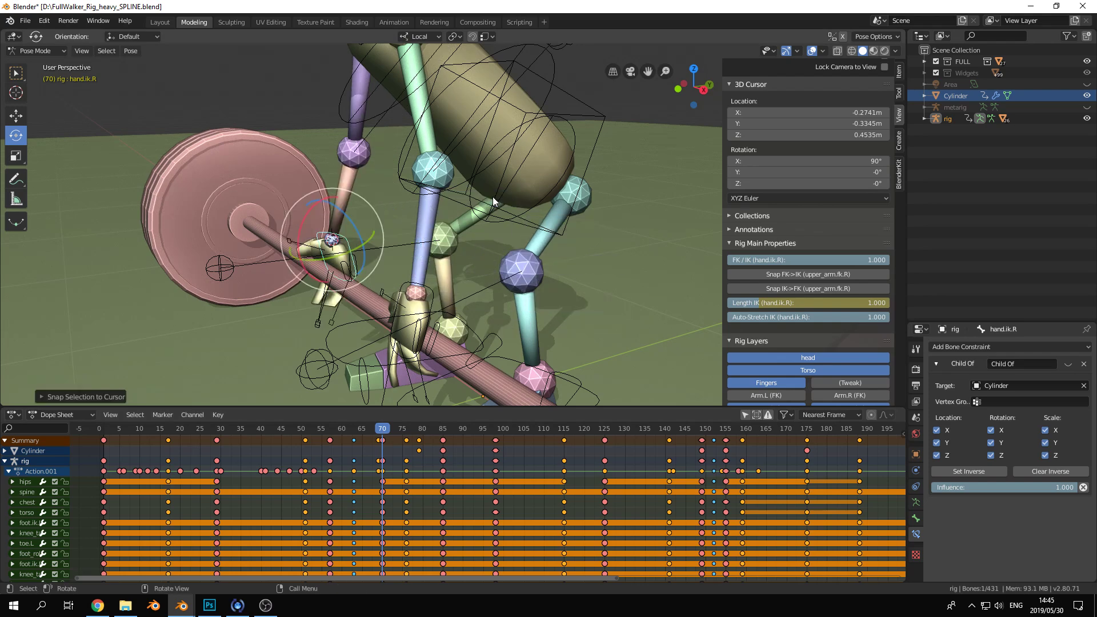
pyautogui.press('Left')
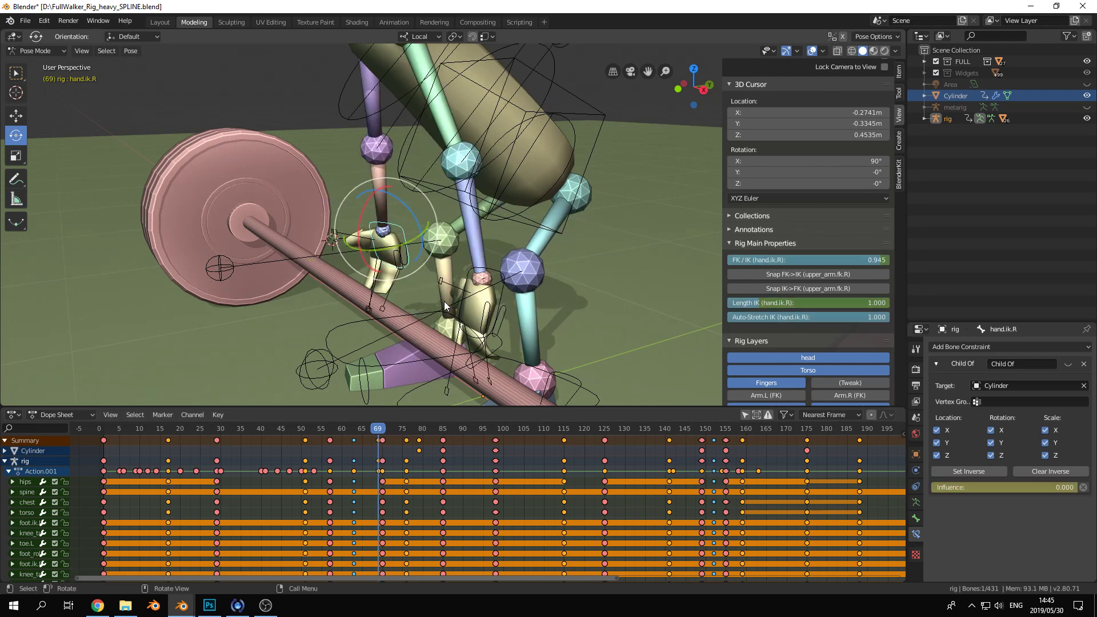
# Compare frames 69 and 70, re-enable the right hand's Child Of constraint at frame 70, and return to frame 69
pyautogui.press('Right')
pyautogui.press('Left')
pyautogui.press('Right')
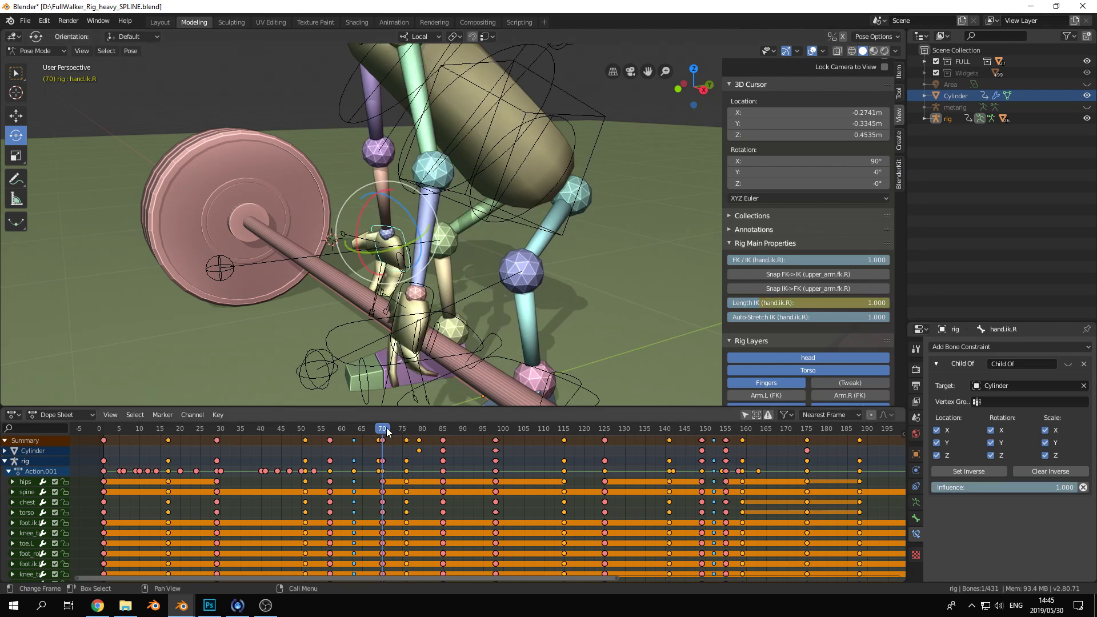
pyautogui.moveTo(384, 435)
pyautogui.mouseDown()
pyautogui.moveTo(354, 433)
pyautogui.moveTo(383, 433)
pyautogui.mouseUp()
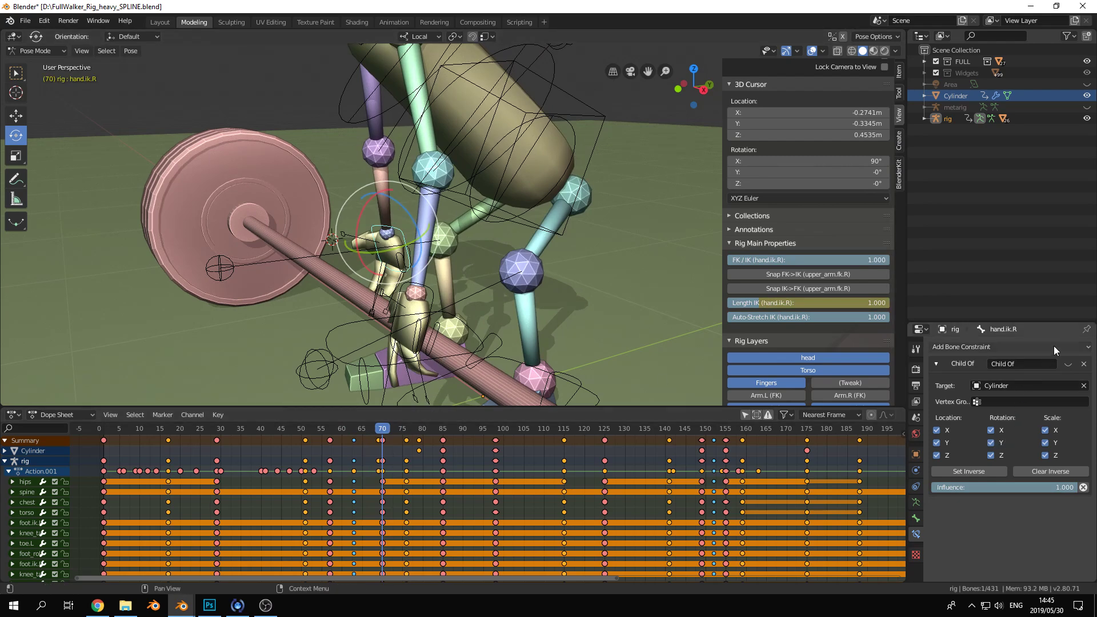
pyautogui.click(1068, 364)
pyautogui.moveTo(381, 428); pyautogui.dragTo(383, 433)
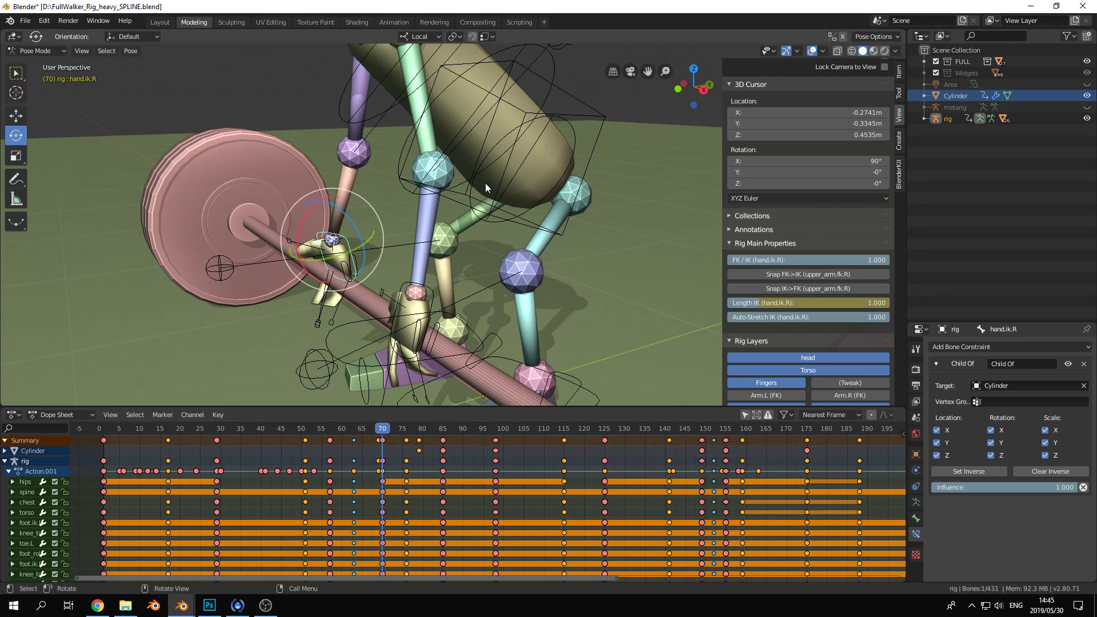
pyautogui.press('Left')
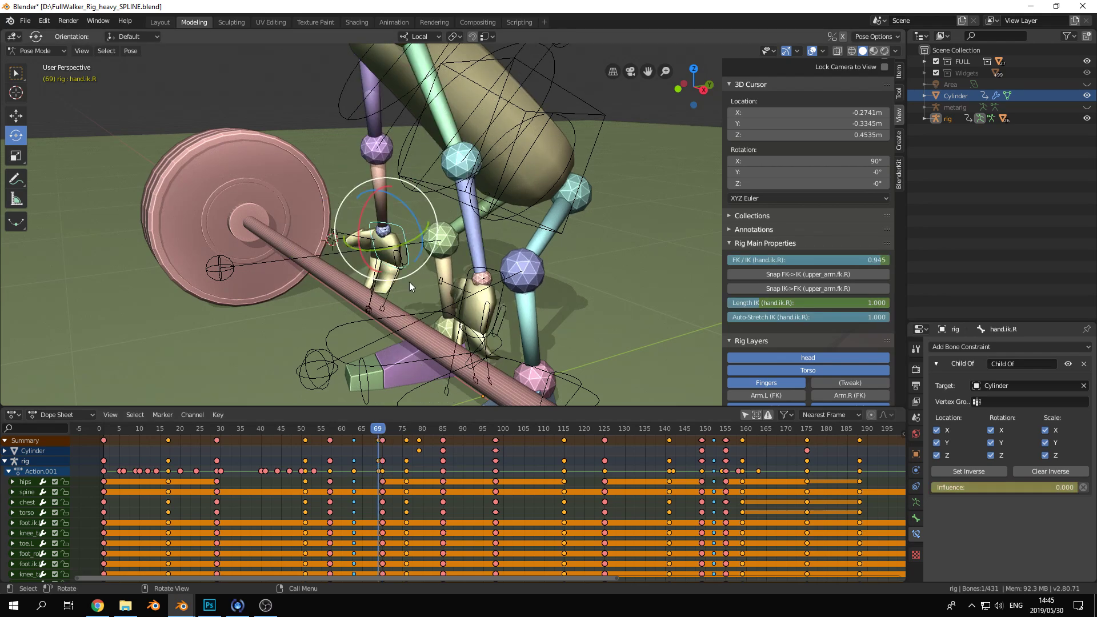
# Try to snap the right hand IK control to the 3D cursor at frame 69 and keyframe it with Whole Character
pyautogui.hotkey('shift', 's')
pyautogui.click(416, 220)
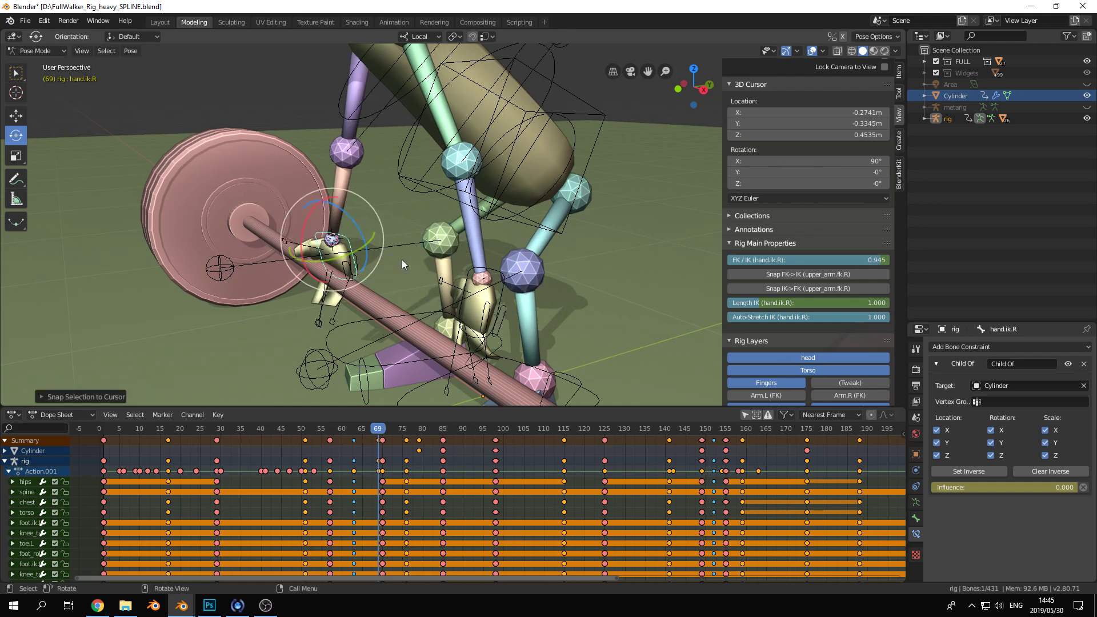
pyautogui.press('i')
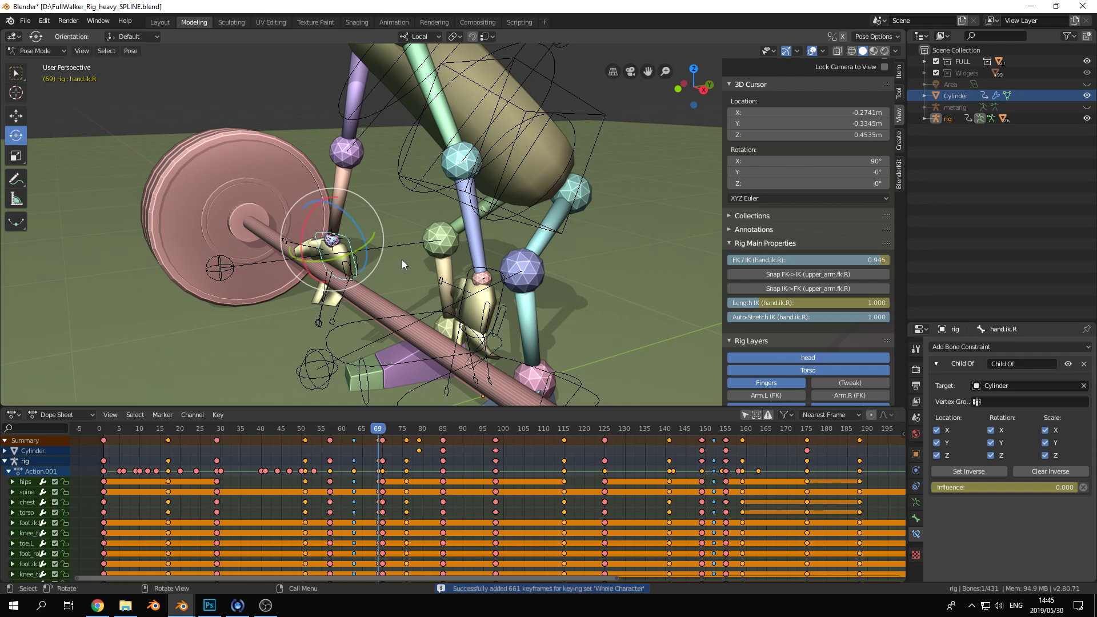
pyautogui.hotkey('ctrl', 'z')
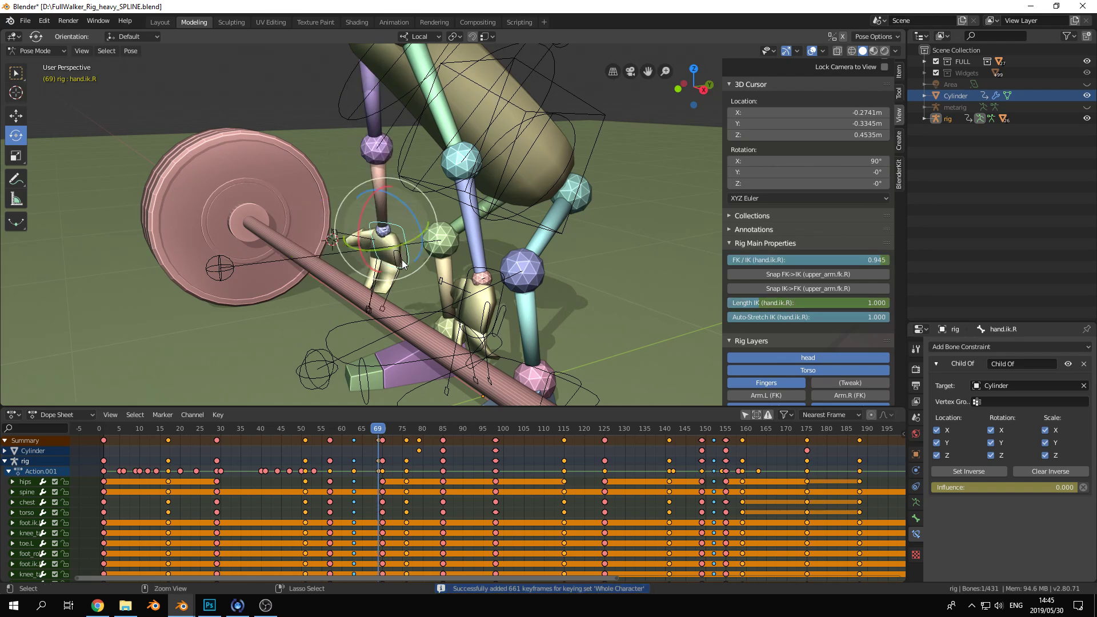
# Keyframe the right hand IK control's location at frame 69
pyautogui.press('i')
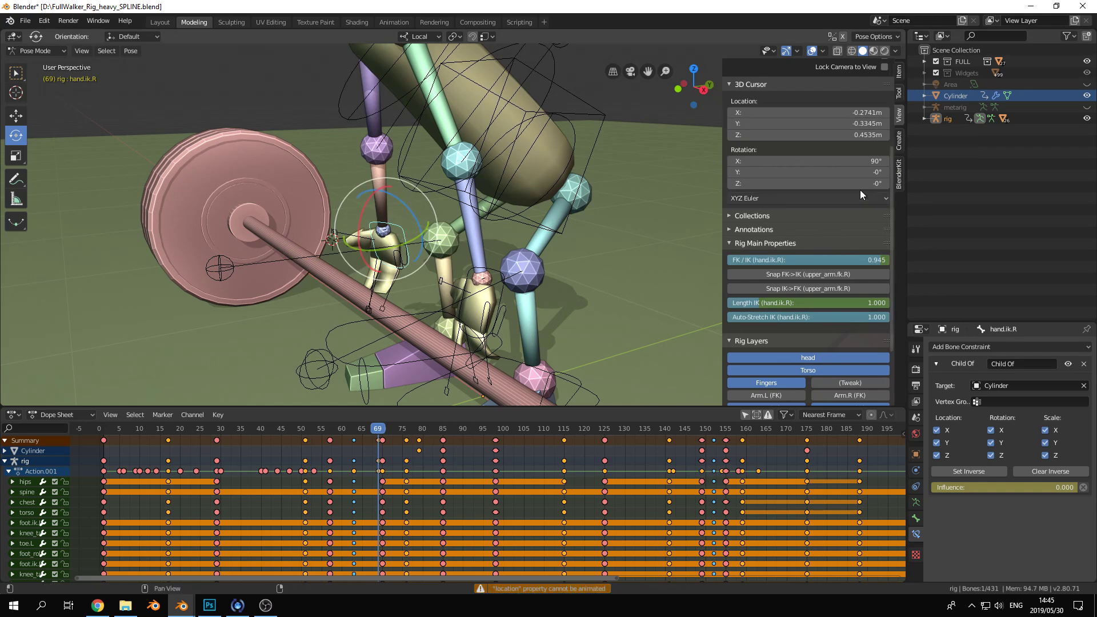
pyautogui.scroll(5, 857, 189)
pyautogui.click(898, 71)
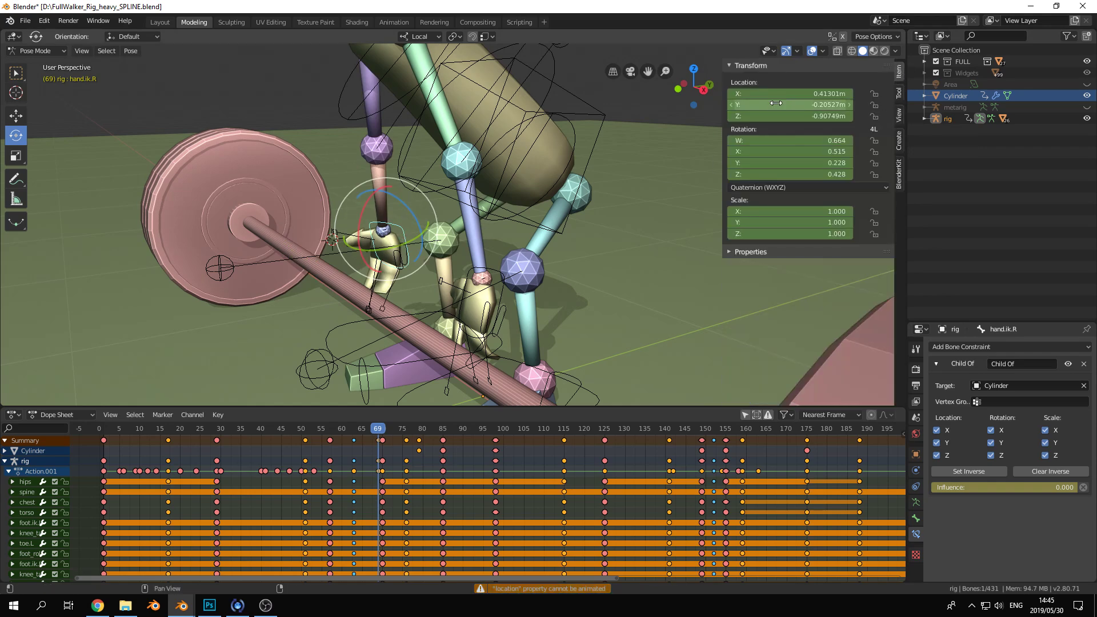
pyautogui.press('space')
pyautogui.press('Escape')
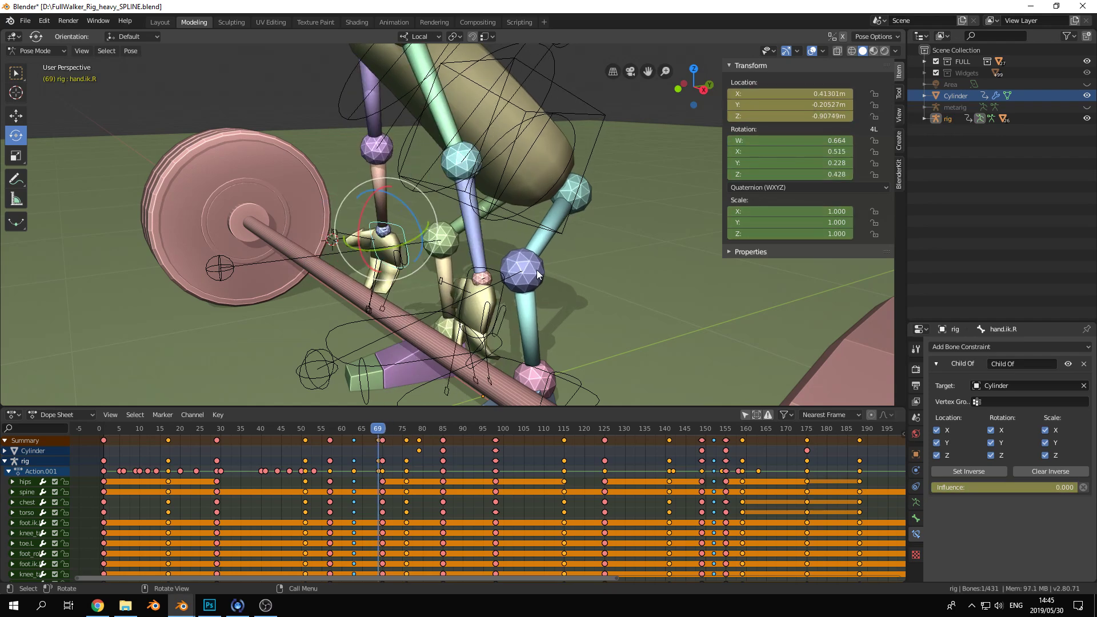
# Snap the right hand IK control to the 3D cursor at frame 69 and insert a Whole Character keyframe
pyautogui.hotkey('shift', 's')
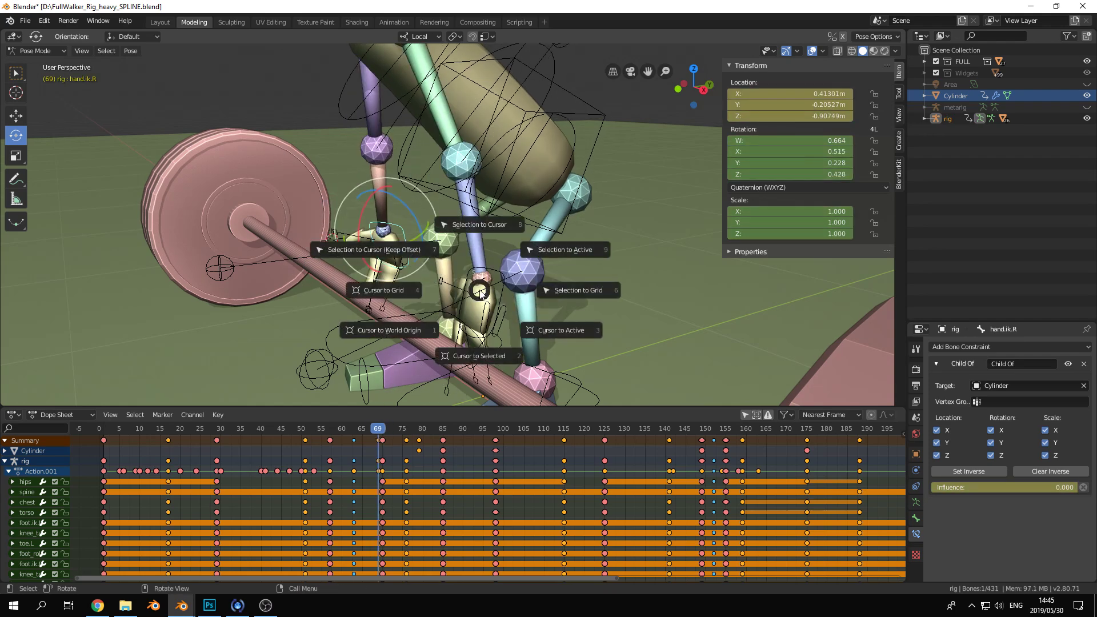
pyautogui.click(501, 230)
pyautogui.press('i')
# Step back and forth through frames 68 to 71 to compare the right hand's position on the barbell
pyautogui.press('Right')
pyautogui.press('Right')
pyautogui.press('Right')
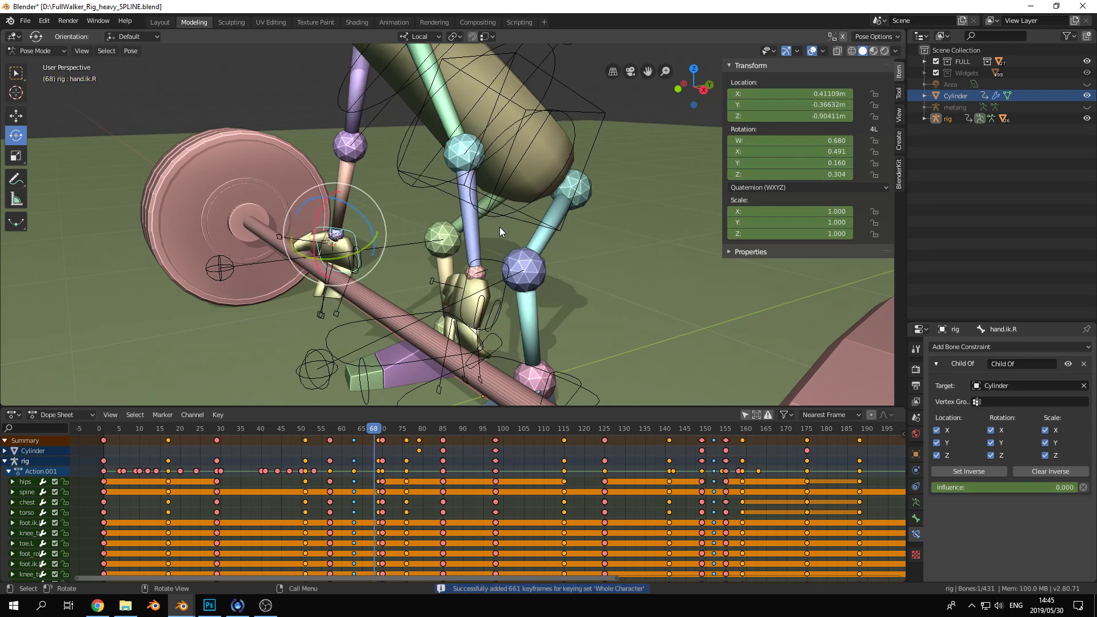
pyautogui.press('Left')
pyautogui.press('Left')
pyautogui.press('Left')
pyautogui.press('Left')
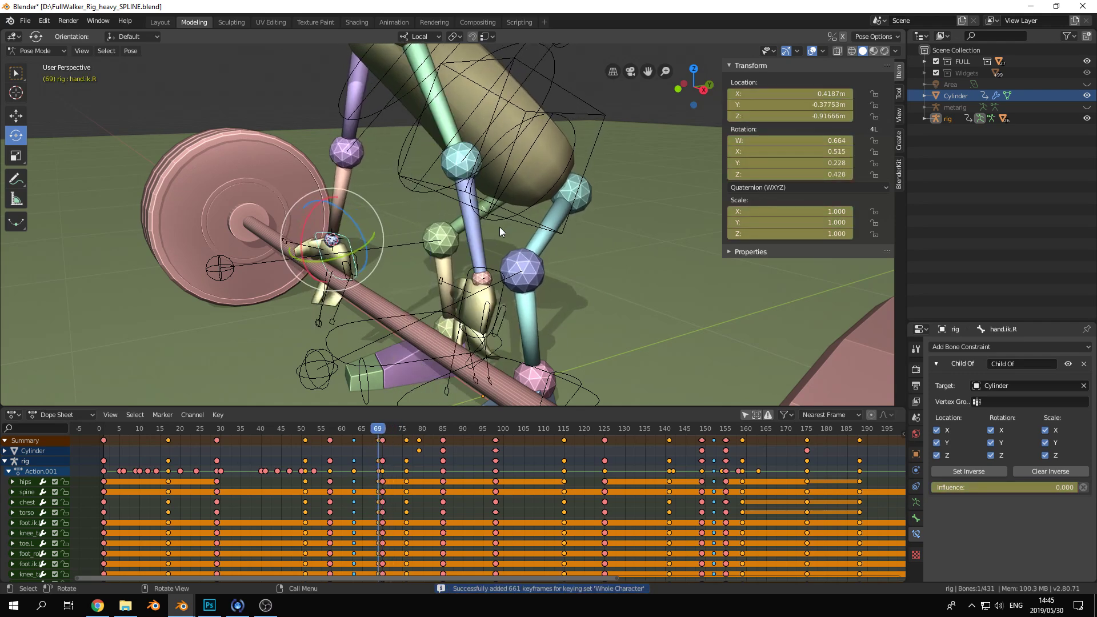
pyautogui.press('Right')
pyautogui.press('Right')
pyautogui.press('Right')
pyautogui.press('Left')
pyautogui.press('Left')
pyautogui.press('Left')
pyautogui.press('Right')
pyautogui.press('Right')
pyautogui.press('Right')
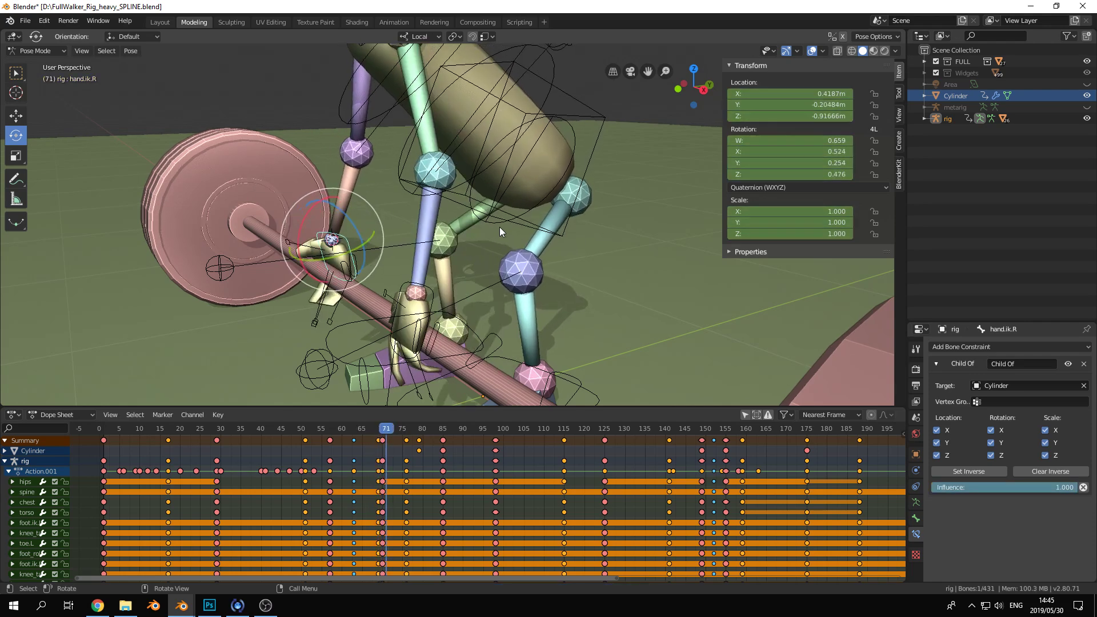
pyautogui.press('Left')
pyautogui.press('Left')
pyautogui.press('Left')
pyautogui.press('Right')
pyautogui.press('Left')
pyautogui.press('Right')
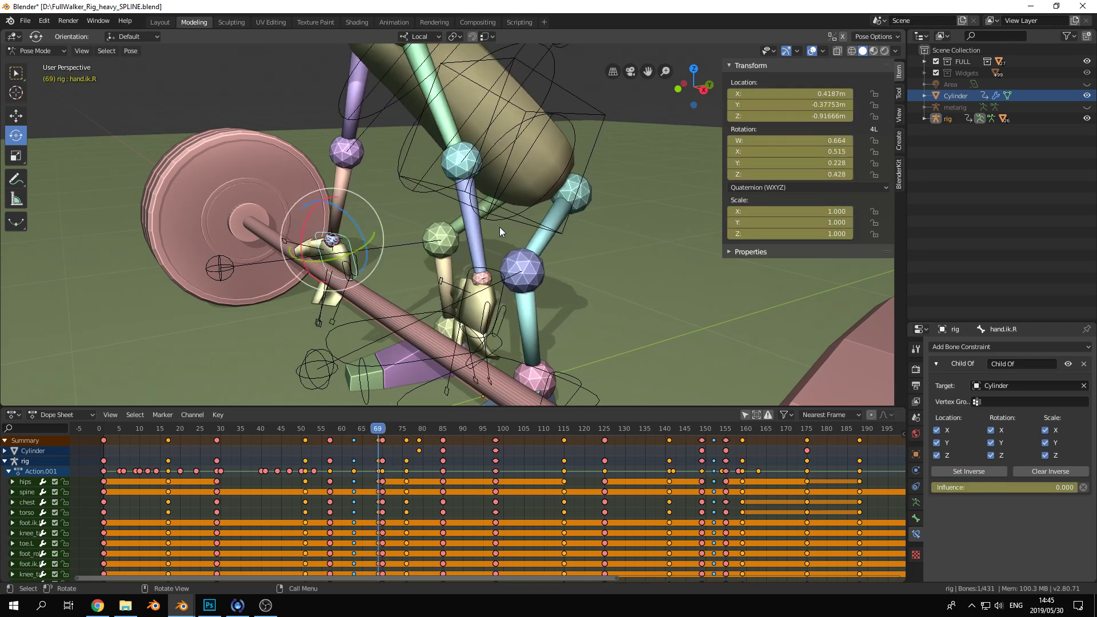
# Snap the 3D cursor to the left hand IK control at frame 70, then snap the control to it at frame 69 and keyframe it
pyautogui.click(494, 273)
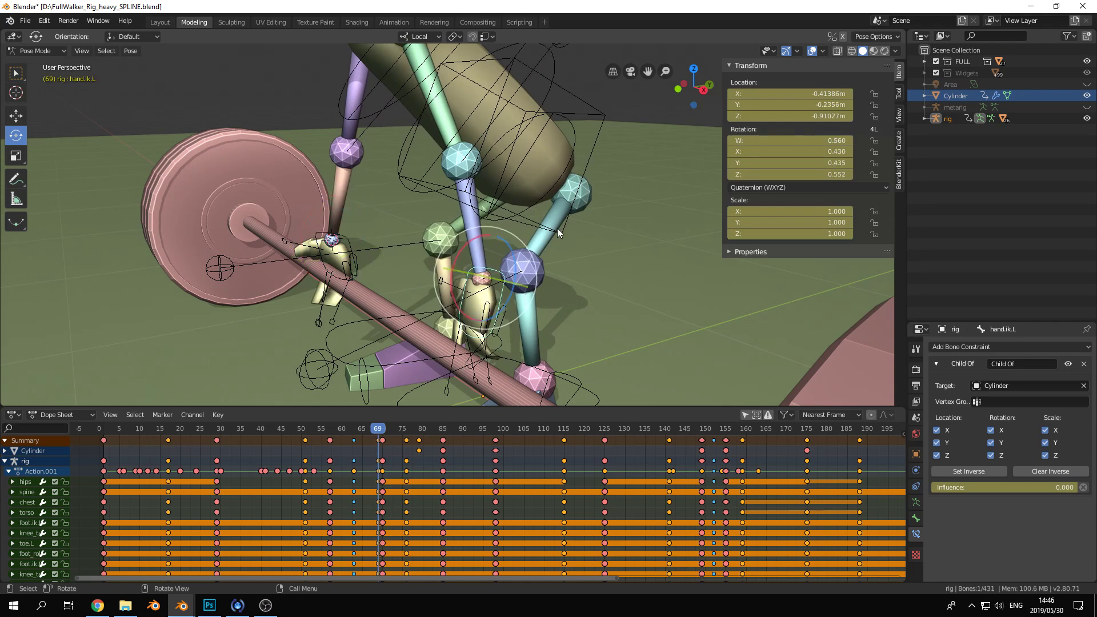
pyautogui.press('Right')
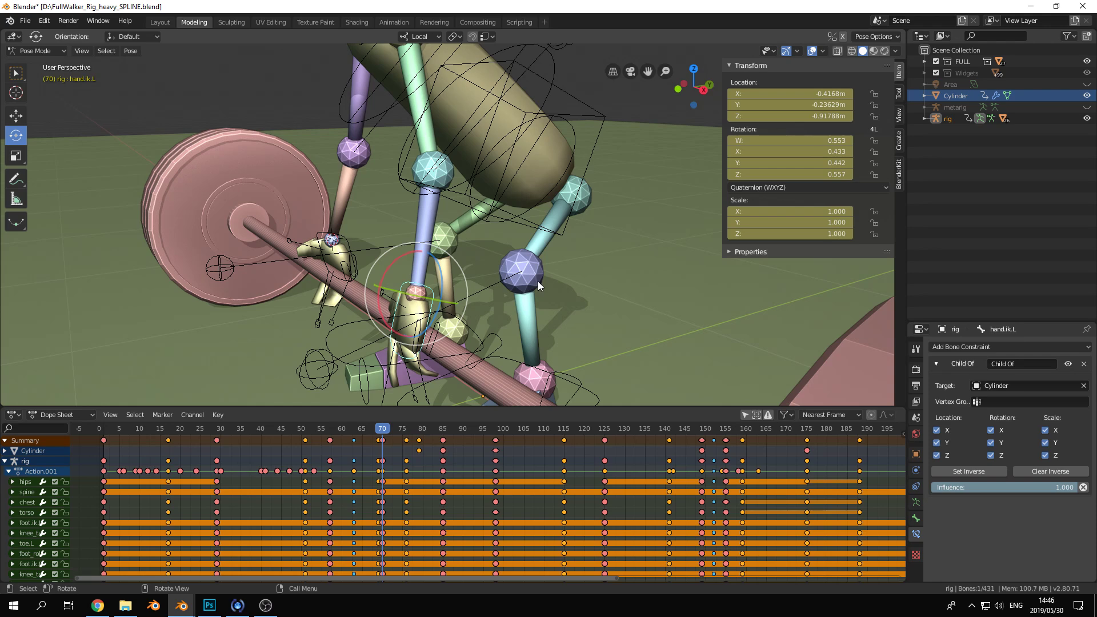
pyautogui.hotkey('shift', 's')
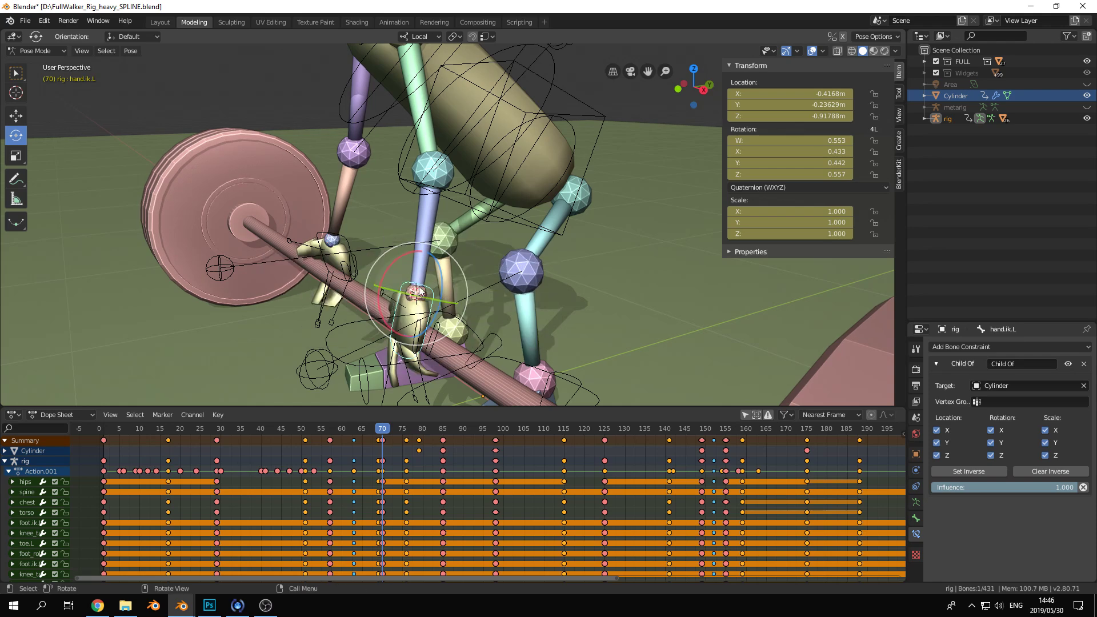
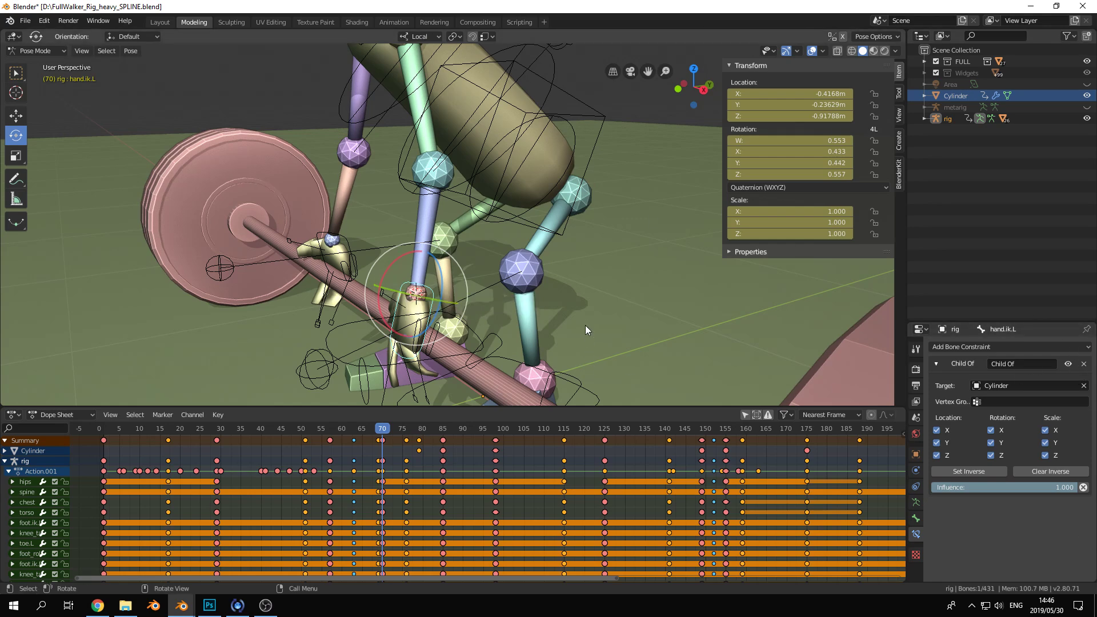
pyautogui.press('Left')
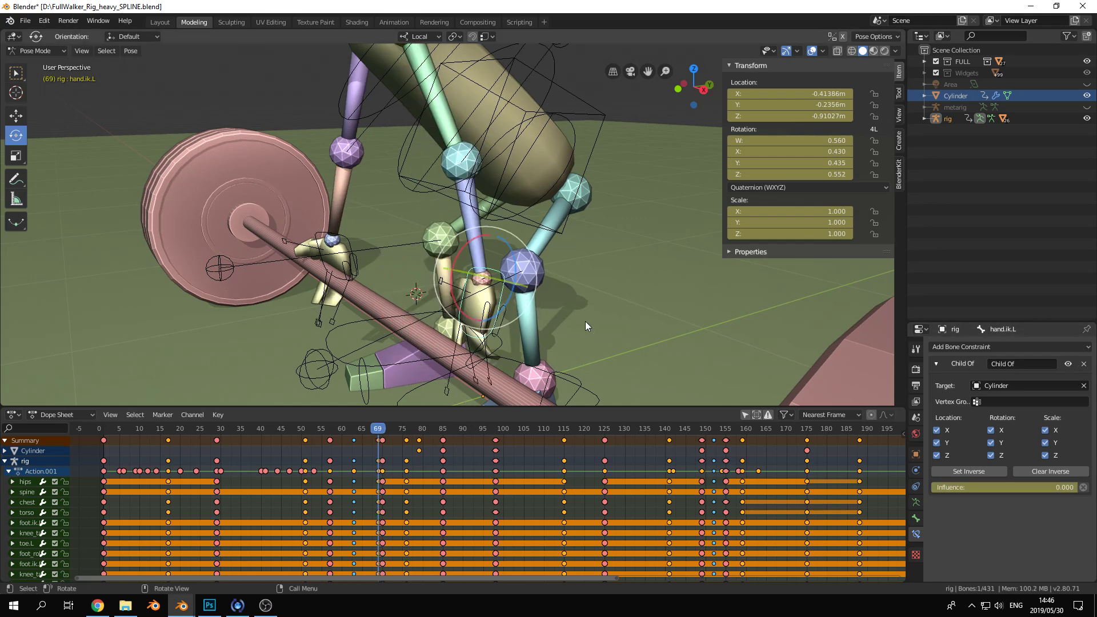
pyautogui.hotkey('shift', 's')
pyautogui.click(583, 228)
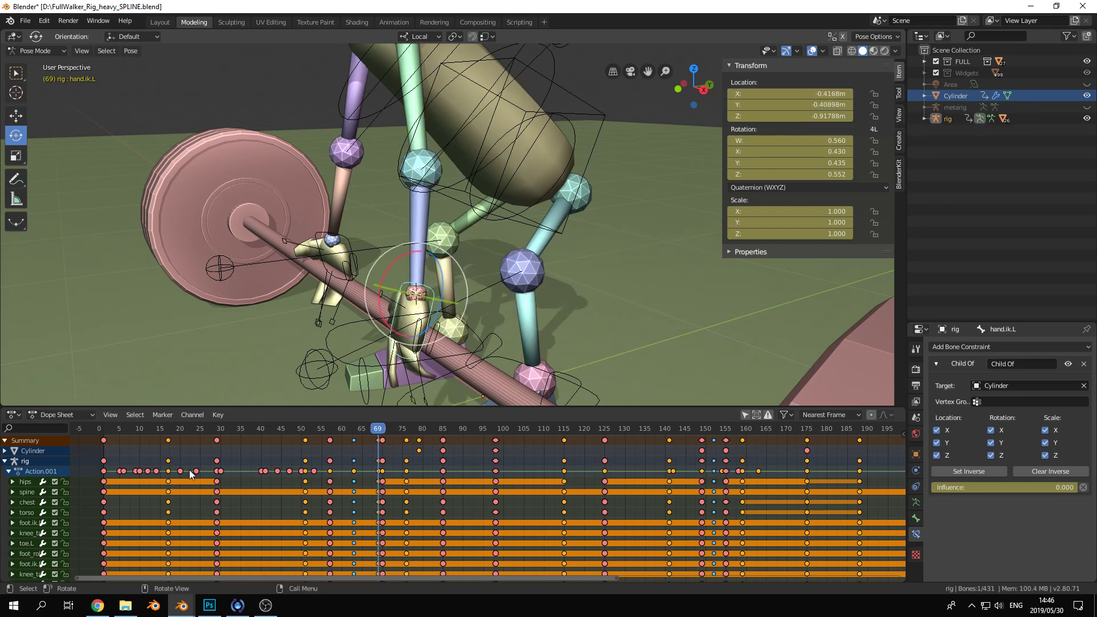
# Scrub between frames 62 and 69 and examine how both hands approach the barbell from several angles
pyautogui.moveTo(378, 432); pyautogui.dragTo(431, 429)
pyautogui.moveTo(452, 577); pyautogui.dragTo(350, 563)
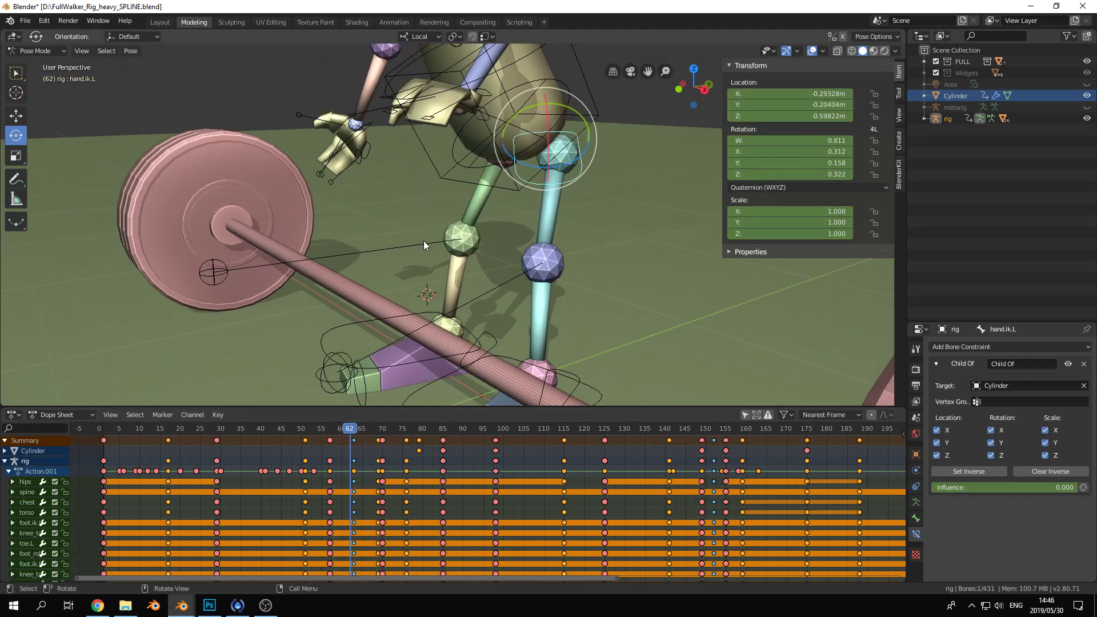
pyautogui.click(355, 429)
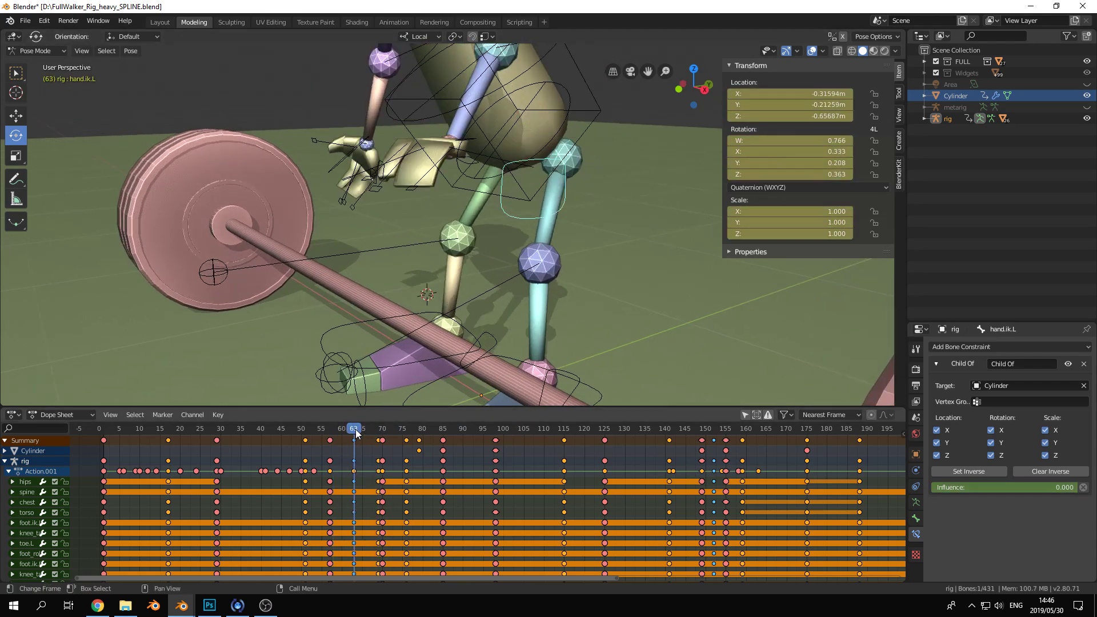
pyautogui.moveTo(355, 433); pyautogui.dragTo(355, 429)
pyautogui.moveTo(486, 189)
pyautogui.mouseDown(button='middle')
pyautogui.moveTo(457, 188)
pyautogui.moveTo(489, 187)
pyautogui.mouseUp(button='middle')
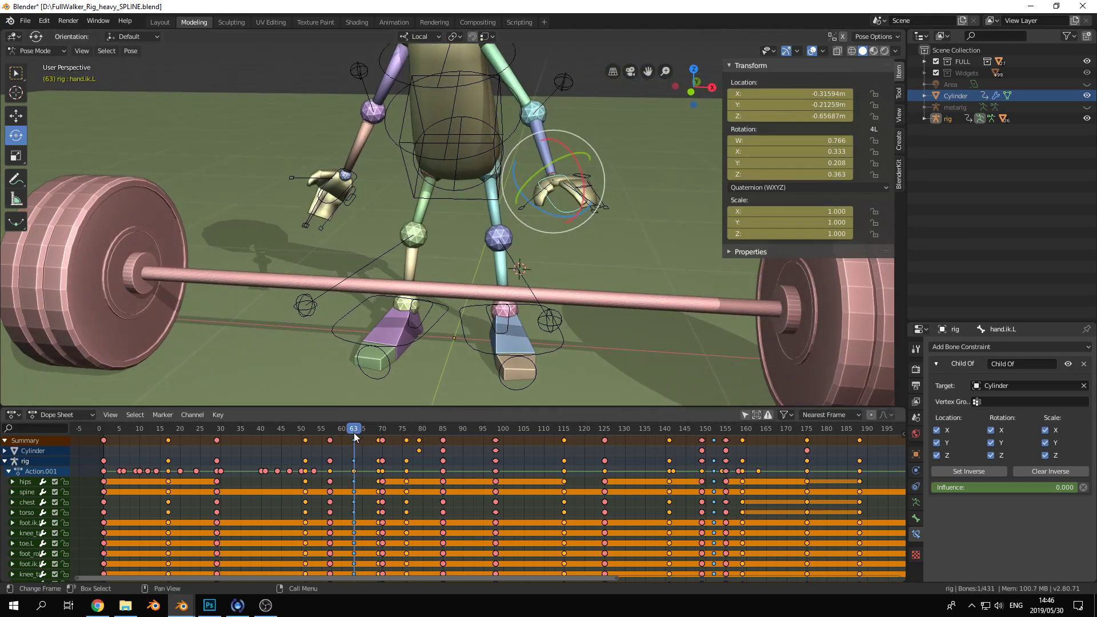
pyautogui.moveTo(355, 433); pyautogui.dragTo(377, 428)
pyautogui.moveTo(488, 283)
pyautogui.mouseDown(button='middle')
pyautogui.moveTo(523, 217)
pyautogui.moveTo(530, 273)
pyautogui.moveTo(571, 243)
pyautogui.moveTo(506, 293)
pyautogui.mouseUp(button='middle')
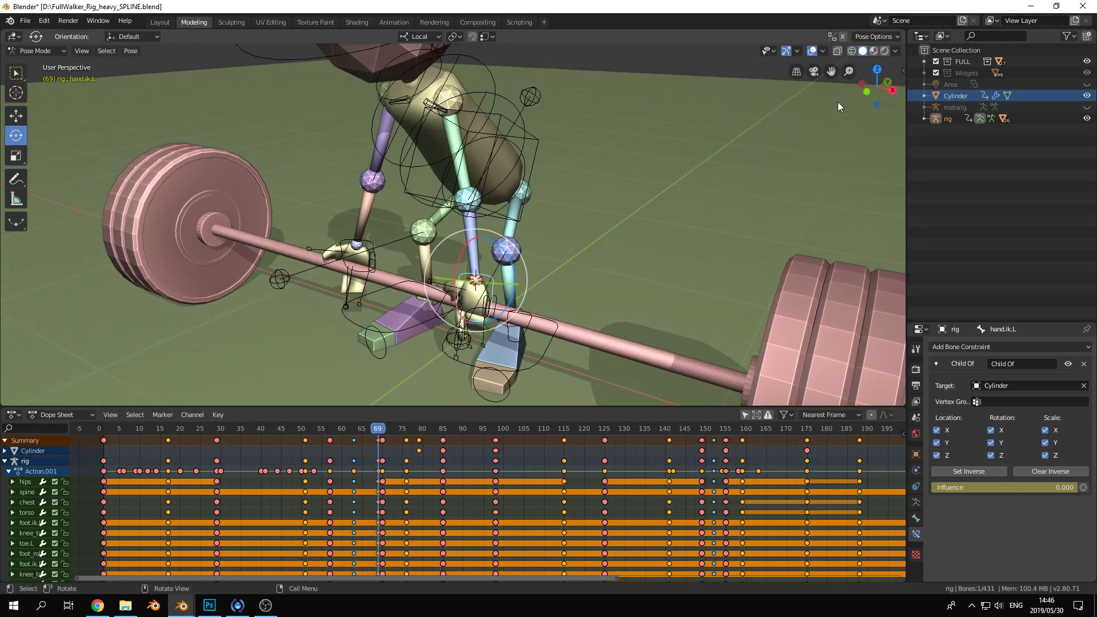
# Show the rig layers Arm.L (FK) and Arm.R (FK)
pyautogui.click(899, 92)
pyautogui.click(897, 114)
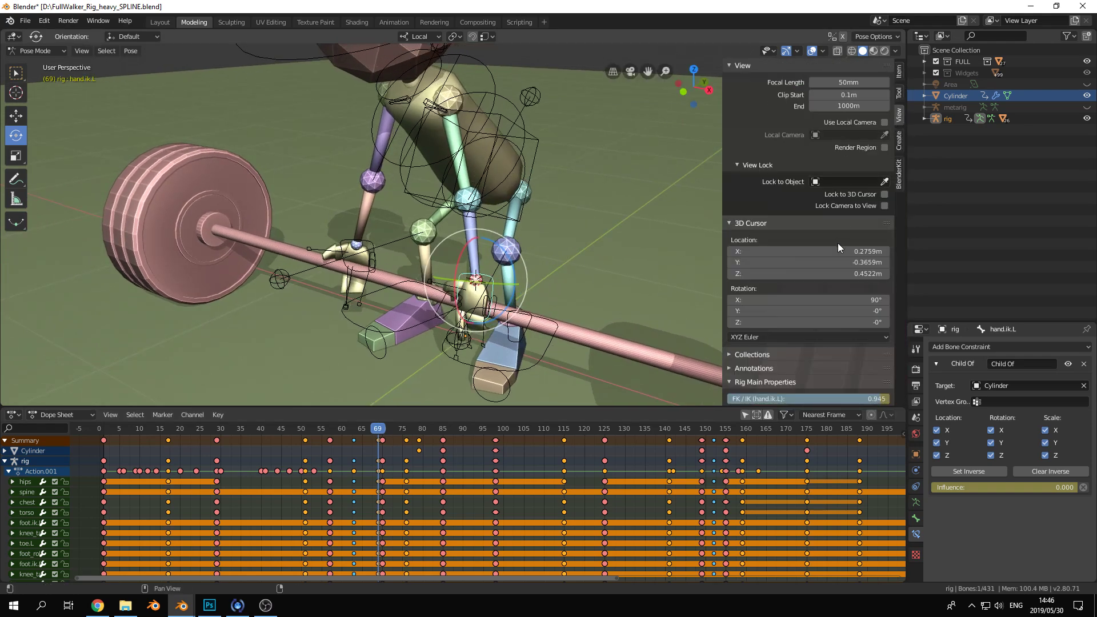
pyautogui.scroll(-5, 838, 246)
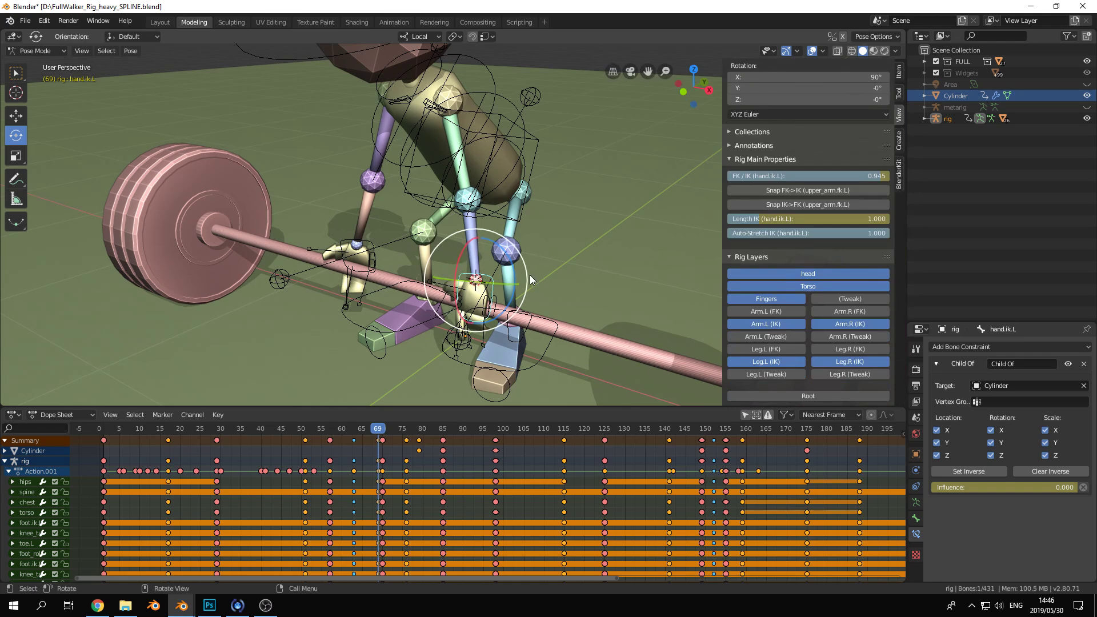
pyautogui.click(796, 311)
pyautogui.click(817, 308)
# Snap FK to IK for the left arm and the right arm at frame 69
pyautogui.moveTo(526, 279); pyautogui.dragTo(517, 233, button='middle')
pyautogui.scroll(1, 518, 231)
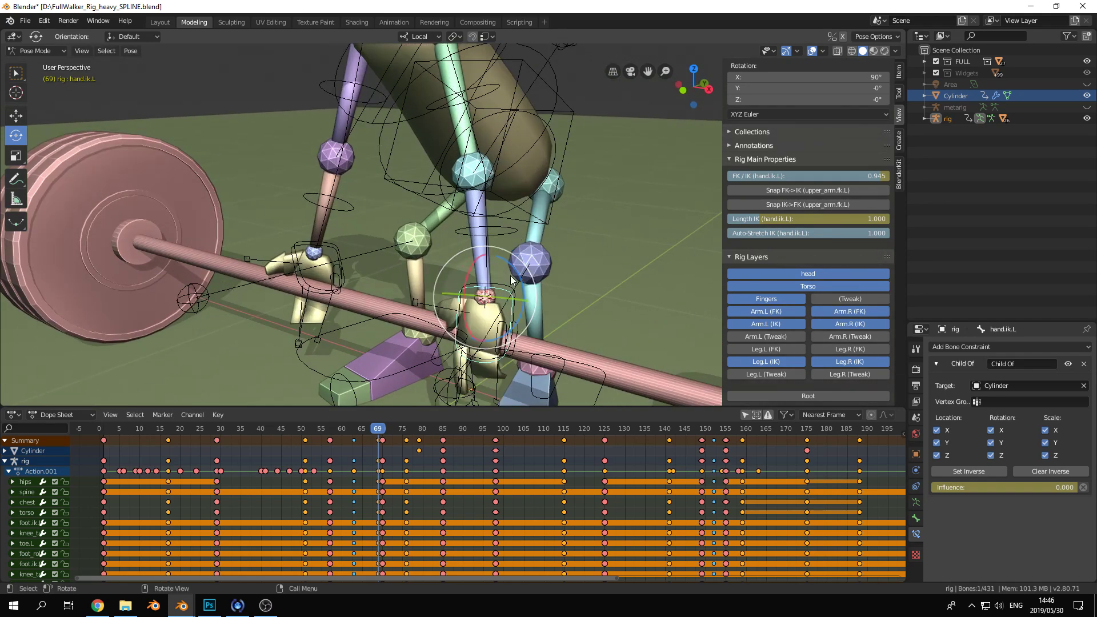
pyautogui.click(821, 190)
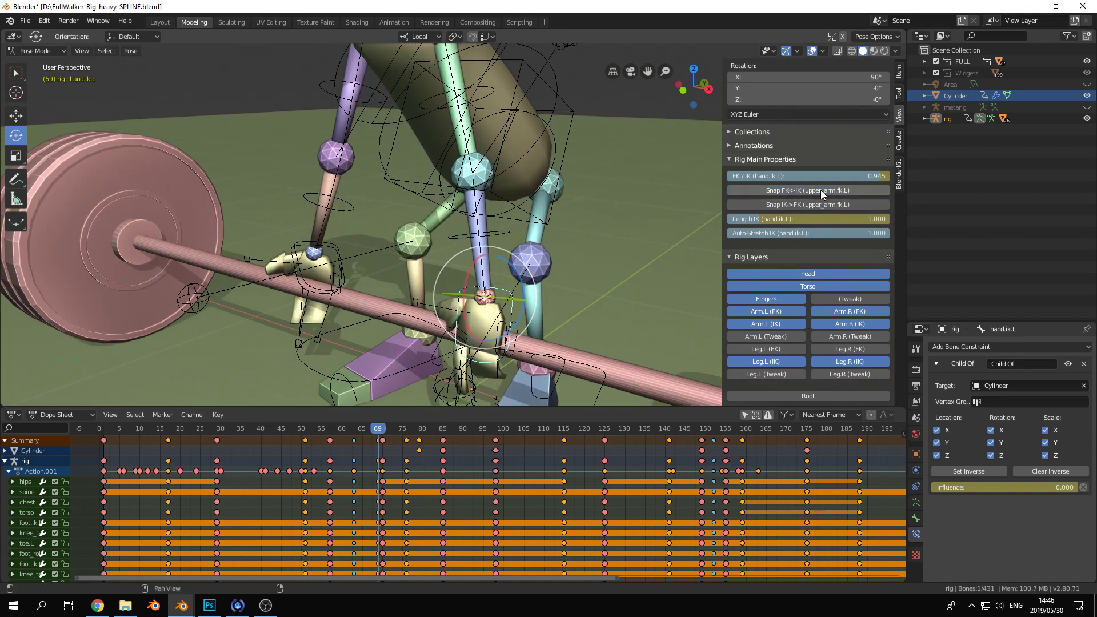
pyautogui.click(337, 246)
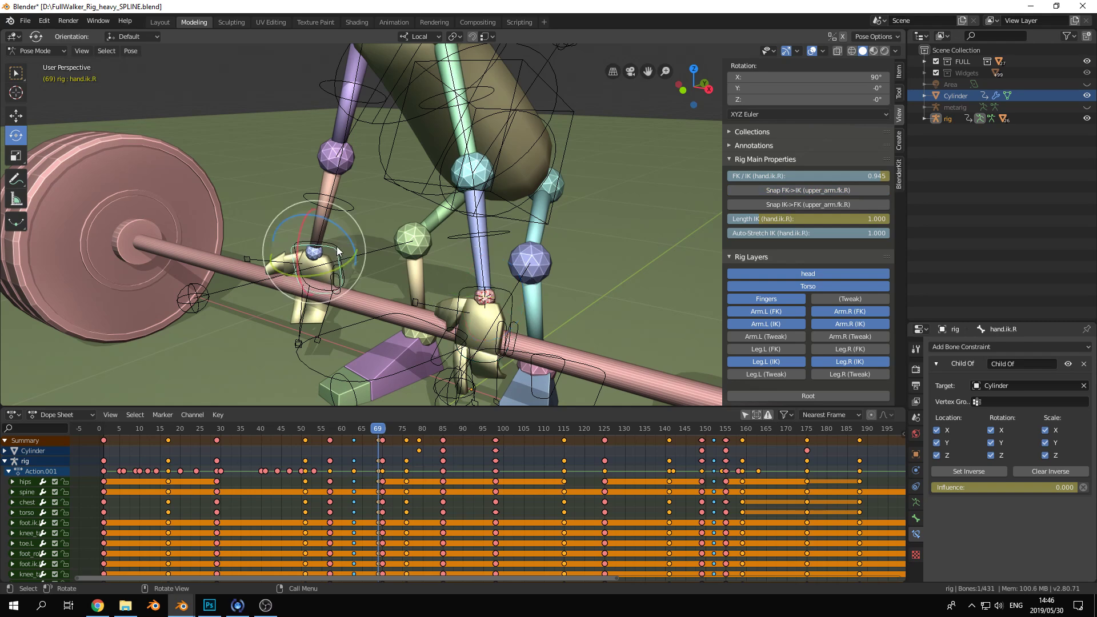
pyautogui.click(806, 189)
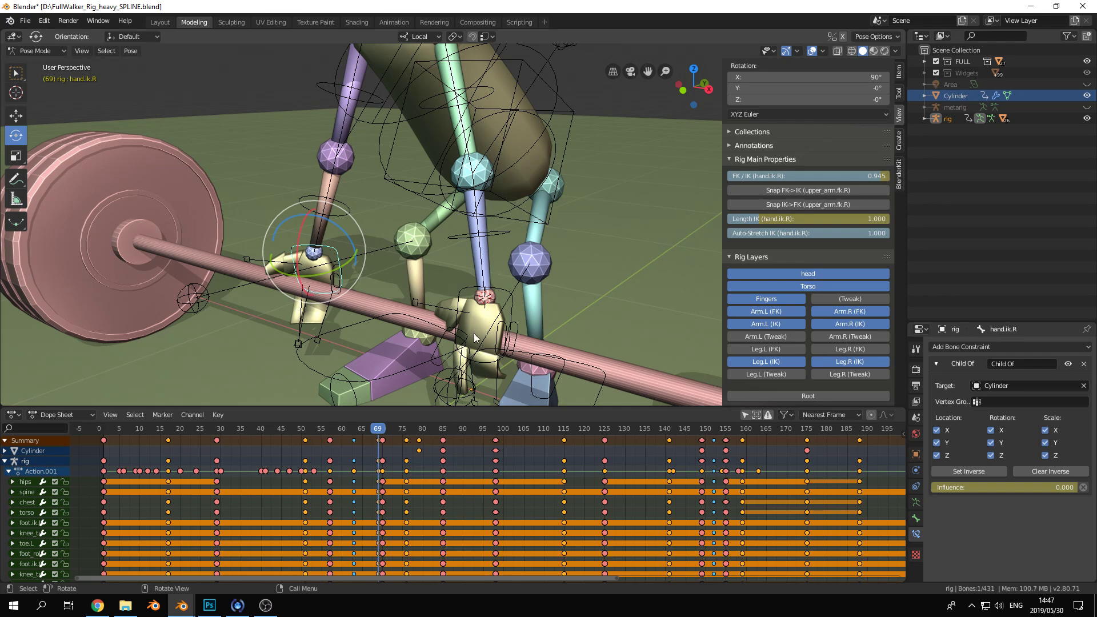
# Snap the right arm's FK to IK at frame 70, then select the left hand FK control and keyframe its FK/IK value
pyautogui.press('Right')
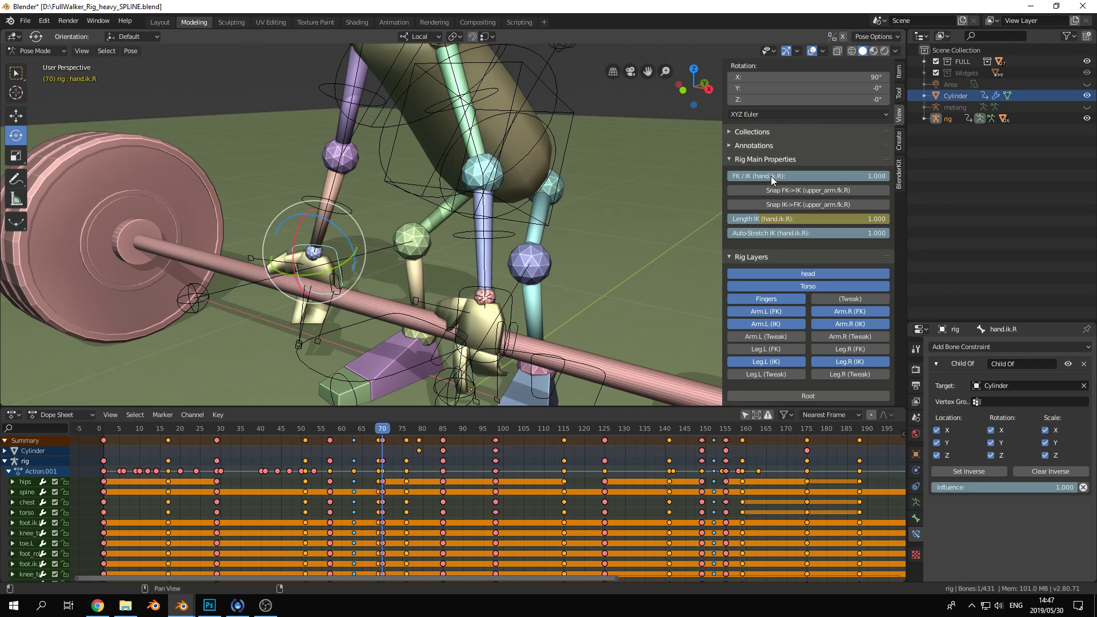
pyautogui.click(807, 191)
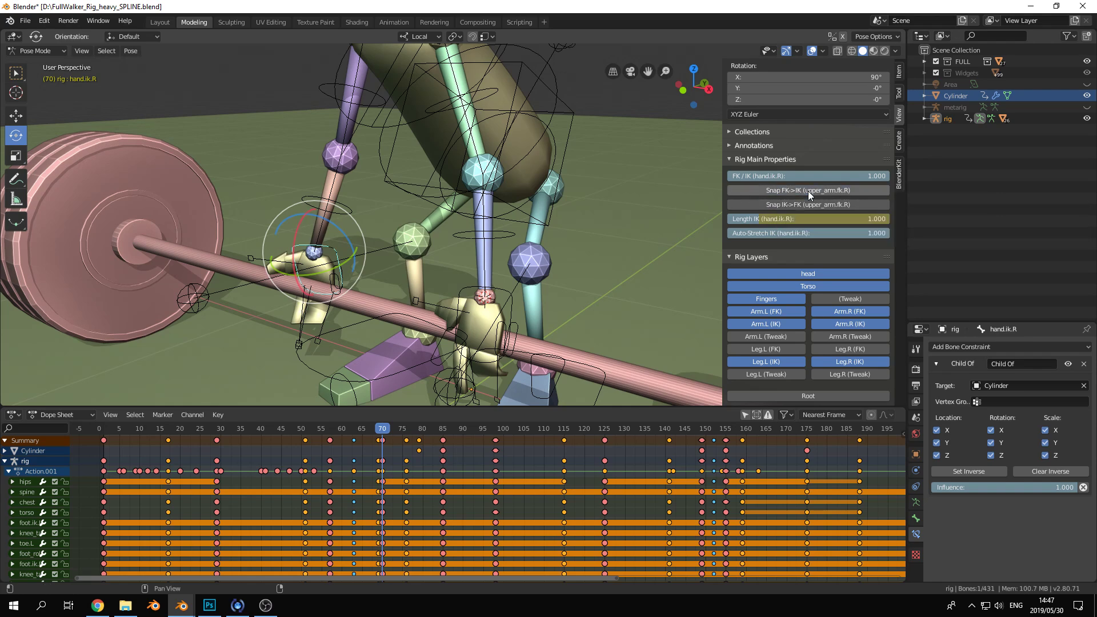
pyautogui.click(514, 234)
pyautogui.click(506, 289)
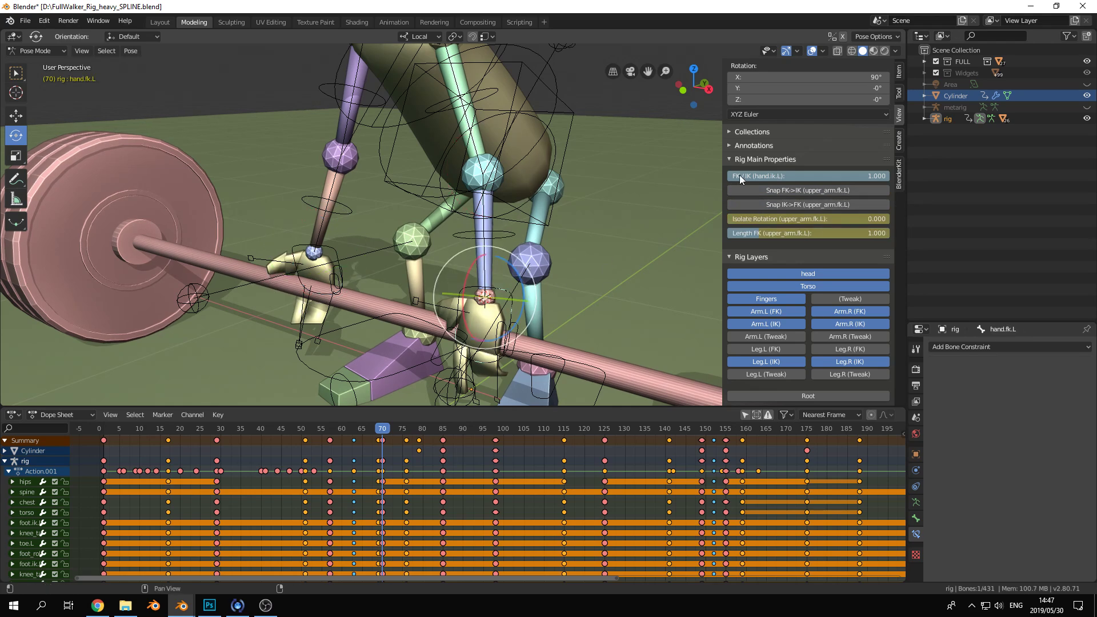
pyautogui.press('i')
# Go to frame 63 and snap the left arm's IK to FK
pyautogui.click(378, 434)
pyautogui.moveTo(379, 434); pyautogui.dragTo(354, 434)
pyautogui.moveTo(480, 177); pyautogui.dragTo(373, 176, button='middle')
pyautogui.click(790, 204)
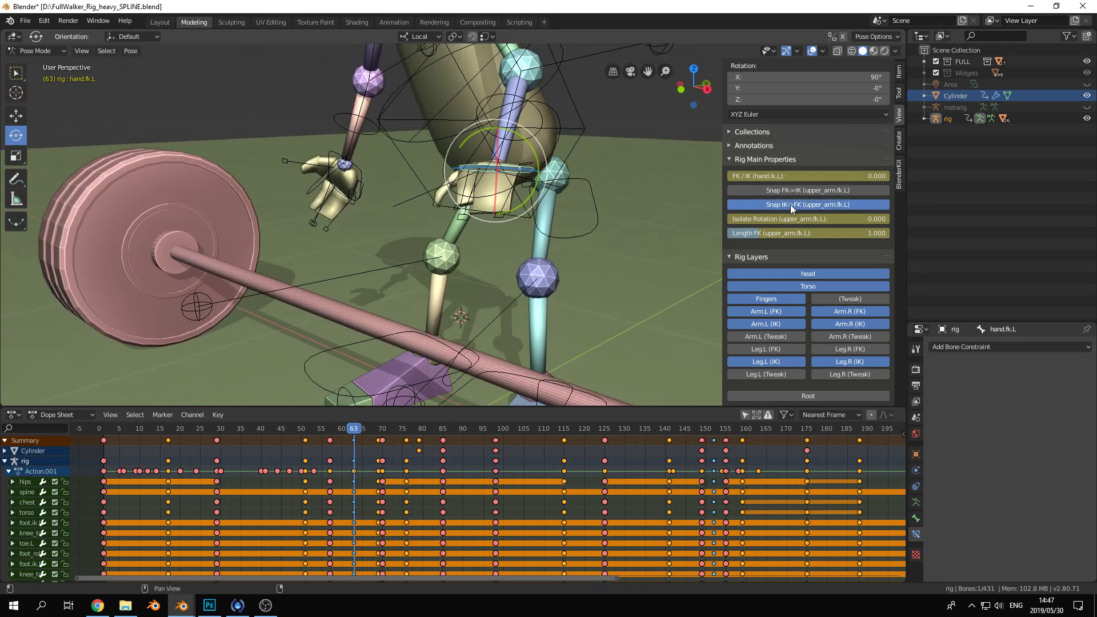
# Snap the right arm's IK to FK at frame 63 and keyframe the whole character
pyautogui.click(310, 183)
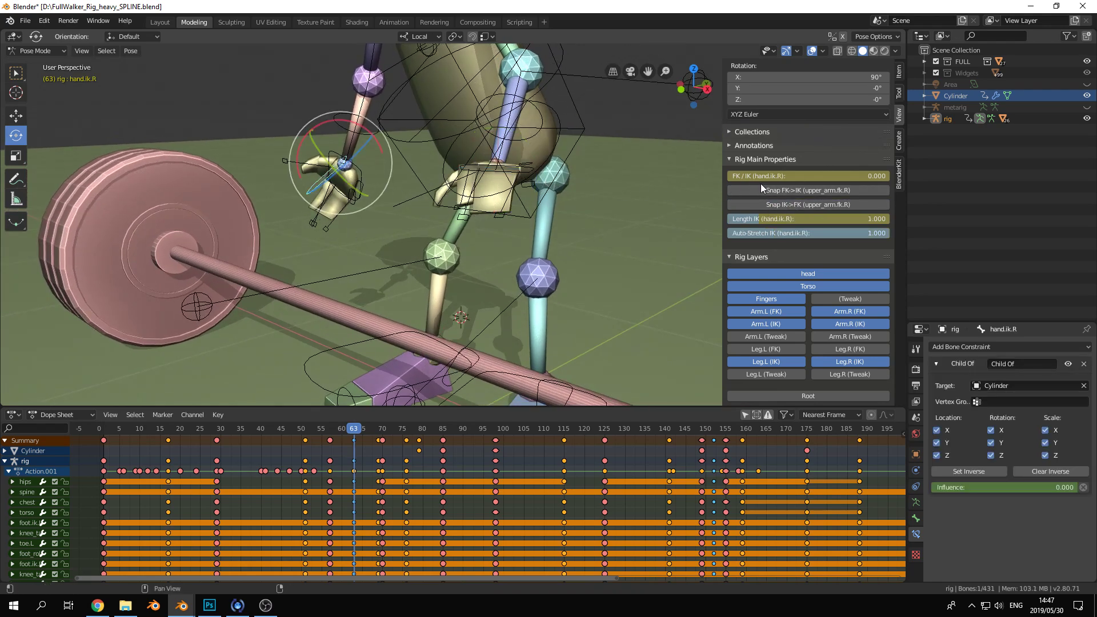
pyautogui.click(766, 205)
pyautogui.press('i')
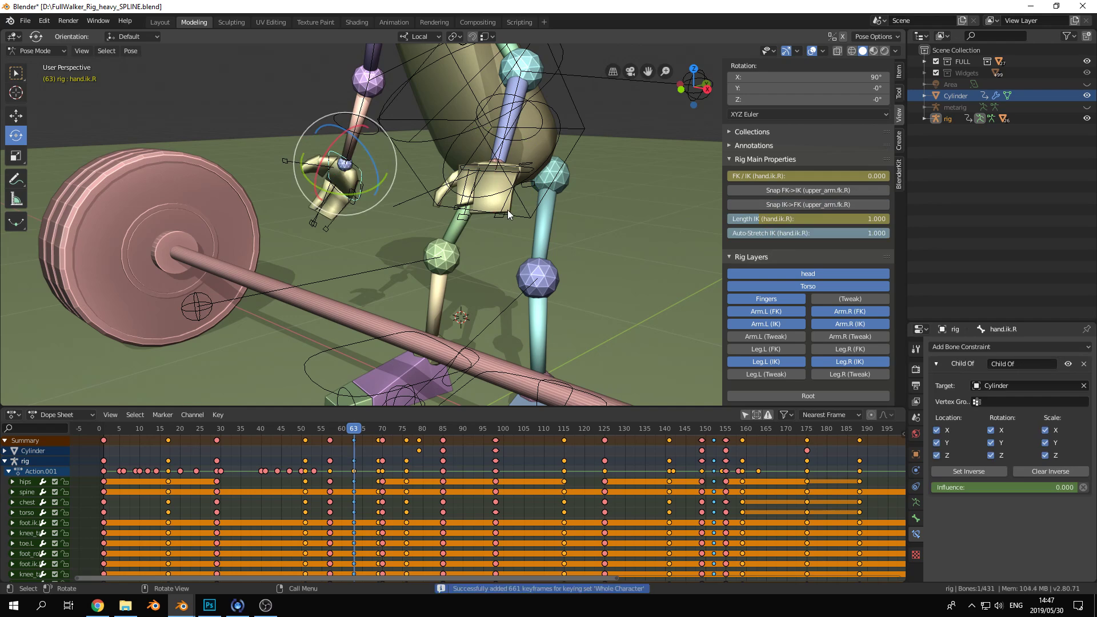
# Scrub the animation between frames 63 and 71 to check how the hands reach and grab the barbell
pyautogui.moveTo(413, 274); pyautogui.dragTo(414, 268, button='middle')
pyautogui.moveTo(358, 429)
pyautogui.mouseDown()
pyautogui.moveTo(380, 437)
pyautogui.moveTo(328, 427)
pyautogui.moveTo(378, 429)
pyautogui.mouseUp()
pyautogui.moveTo(382, 580); pyautogui.dragTo(358, 577)
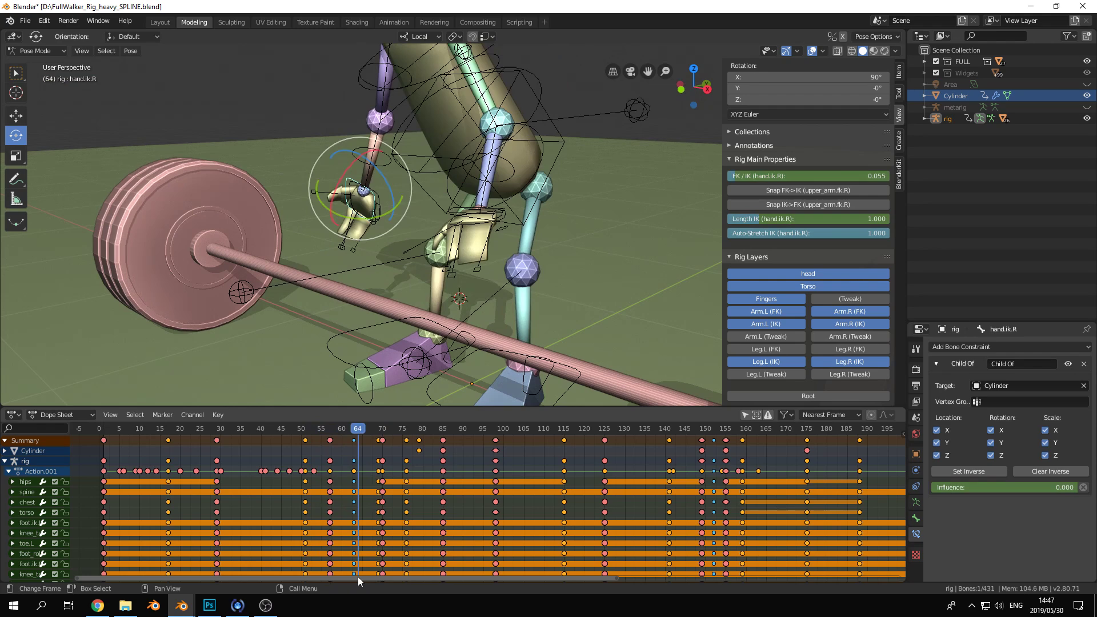
pyautogui.scroll(-3, 450, 184)
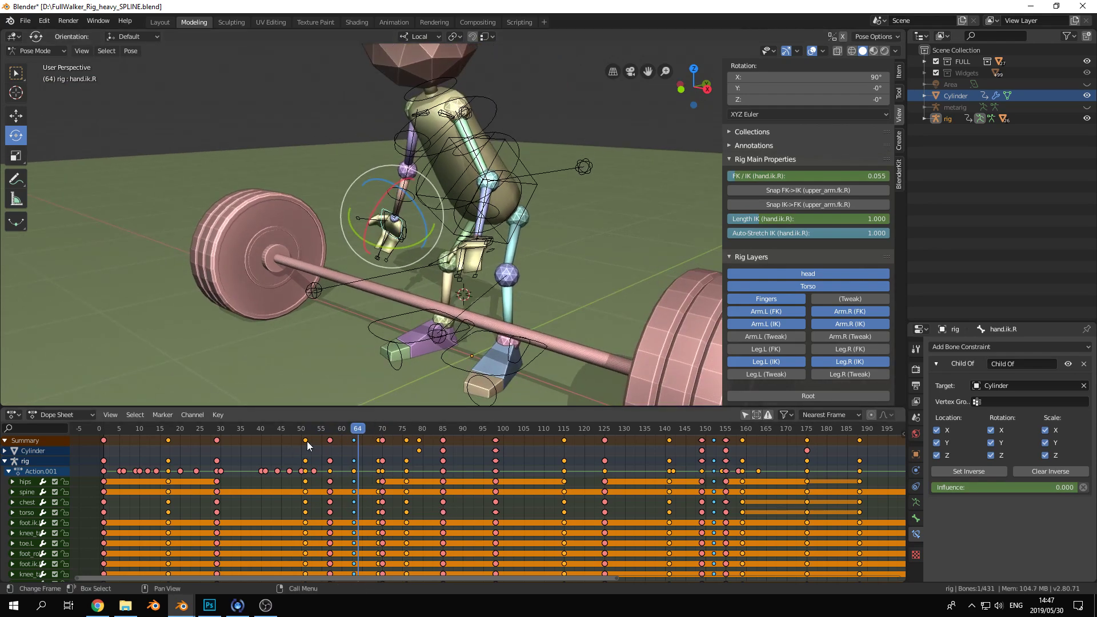
pyautogui.click(350, 428)
pyautogui.moveTo(349, 429)
pyautogui.mouseDown()
pyautogui.moveTo(306, 430)
pyautogui.moveTo(355, 434)
pyautogui.mouseUp()
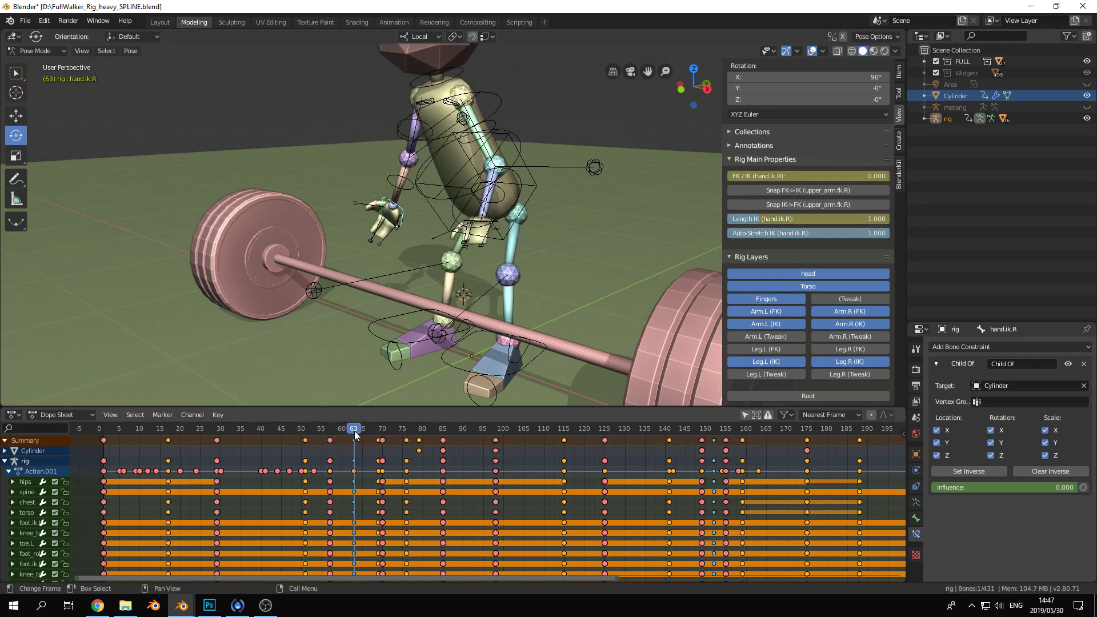
pyautogui.moveTo(355, 433); pyautogui.dragTo(384, 565)
pyautogui.scroll(1, 401, 465)
pyautogui.scroll(2, 401, 466)
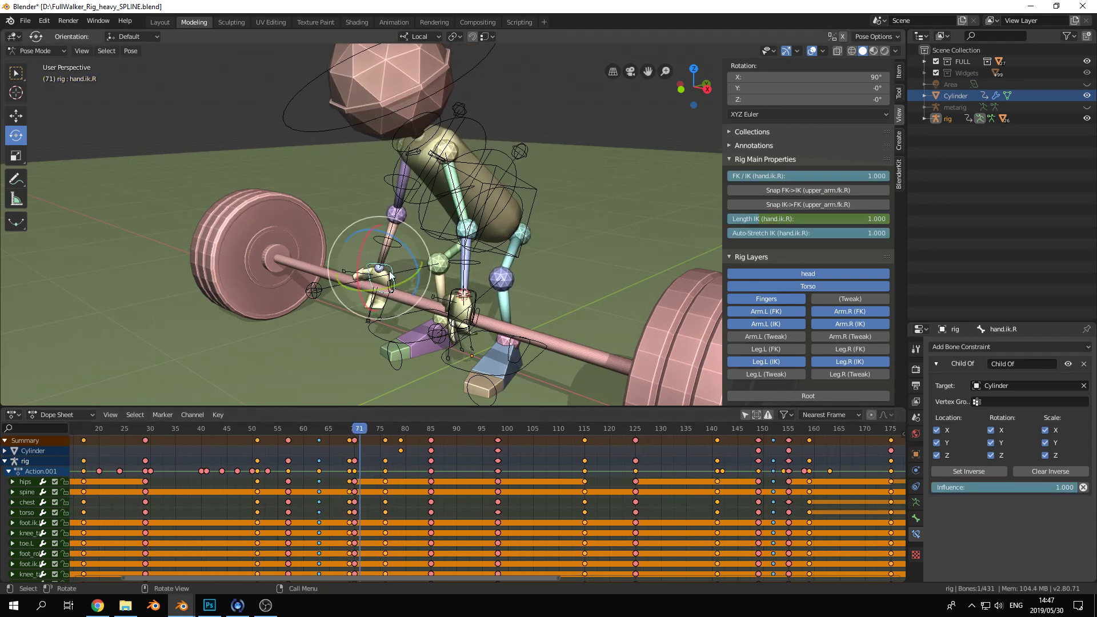
pyautogui.press('KP_Decimal')
pyautogui.moveTo(361, 431); pyautogui.dragTo(348, 557)
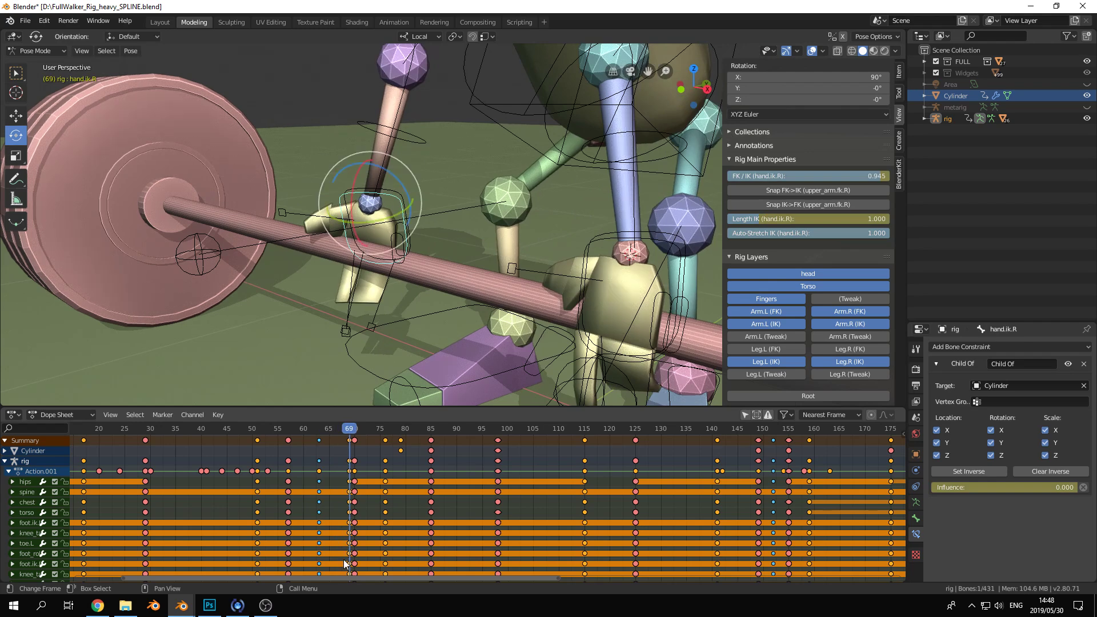
# Select the right hand's finger and palm controls and compare their pose at frames 69 and 70
pyautogui.click(286, 212)
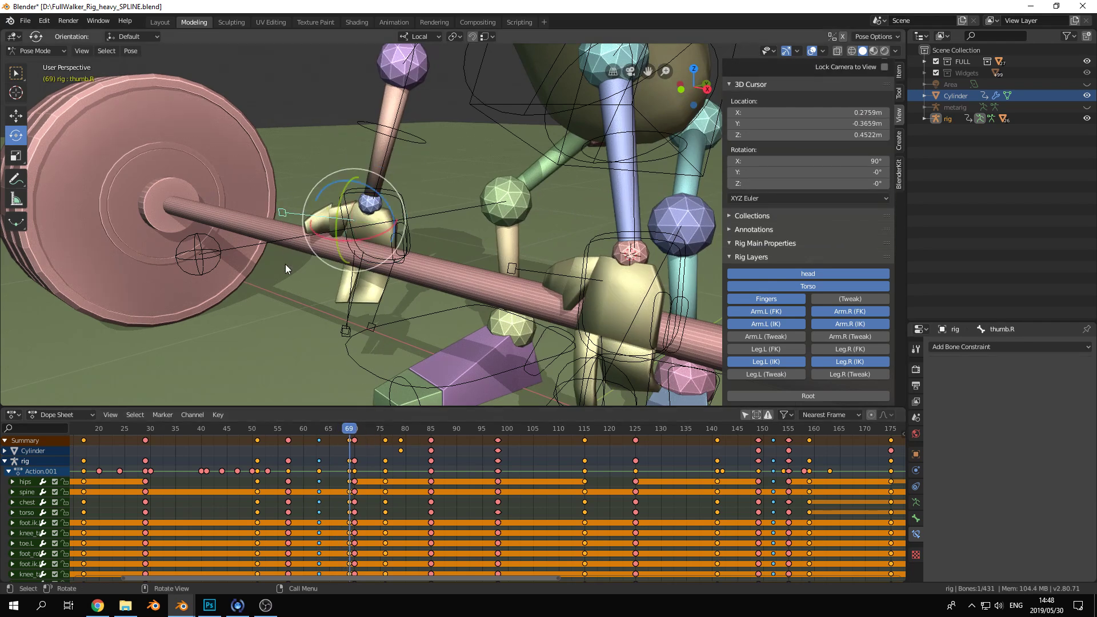
pyautogui.click(369, 324)
pyautogui.keyDown('shift'); pyautogui.click(282, 213); pyautogui.keyUp('shift')
pyautogui.keyDown('shift'); pyautogui.click(375, 320); pyautogui.keyUp('shift')
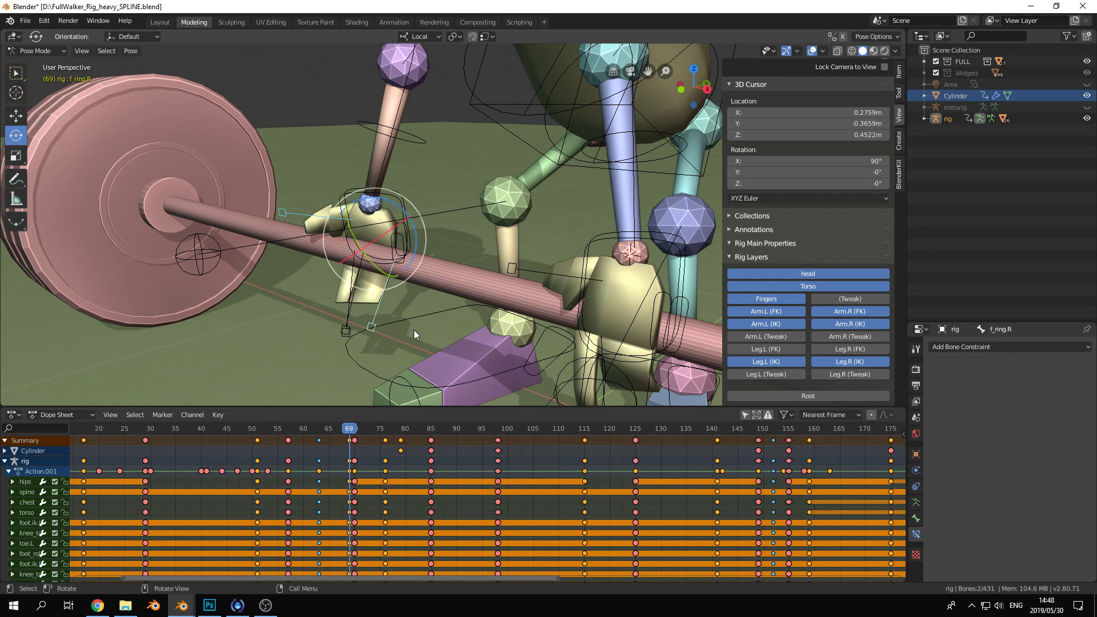
pyautogui.scroll(5, 414, 331)
pyautogui.click(315, 319)
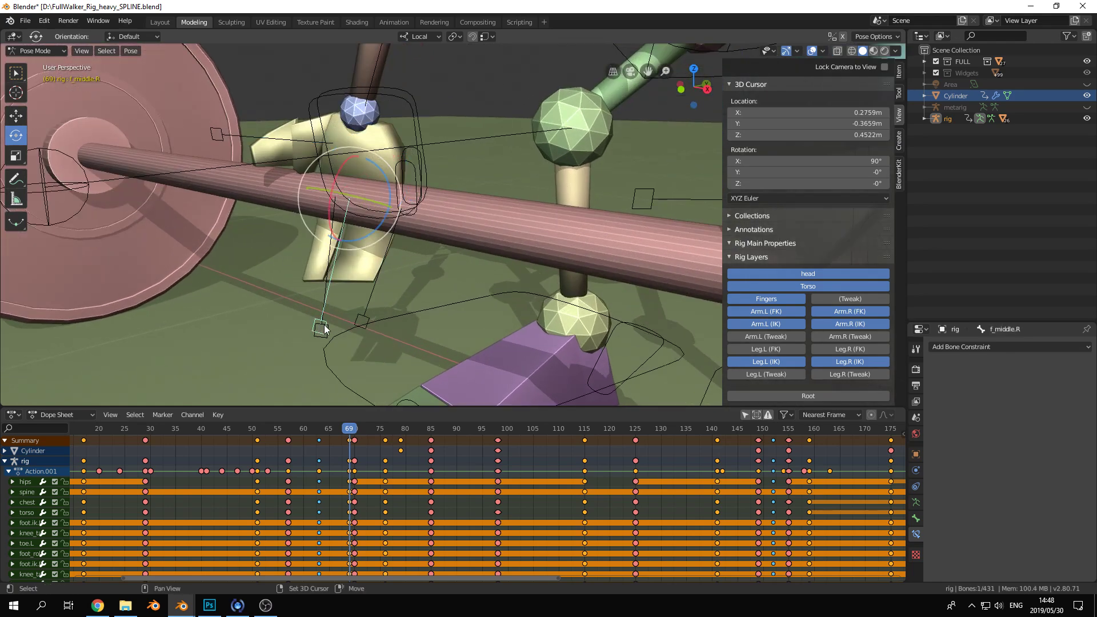
pyautogui.keyDown('shift'); pyautogui.click(362, 318); pyautogui.keyUp('shift')
pyautogui.keyDown('shift'); pyautogui.click(409, 156); pyautogui.keyUp('shift')
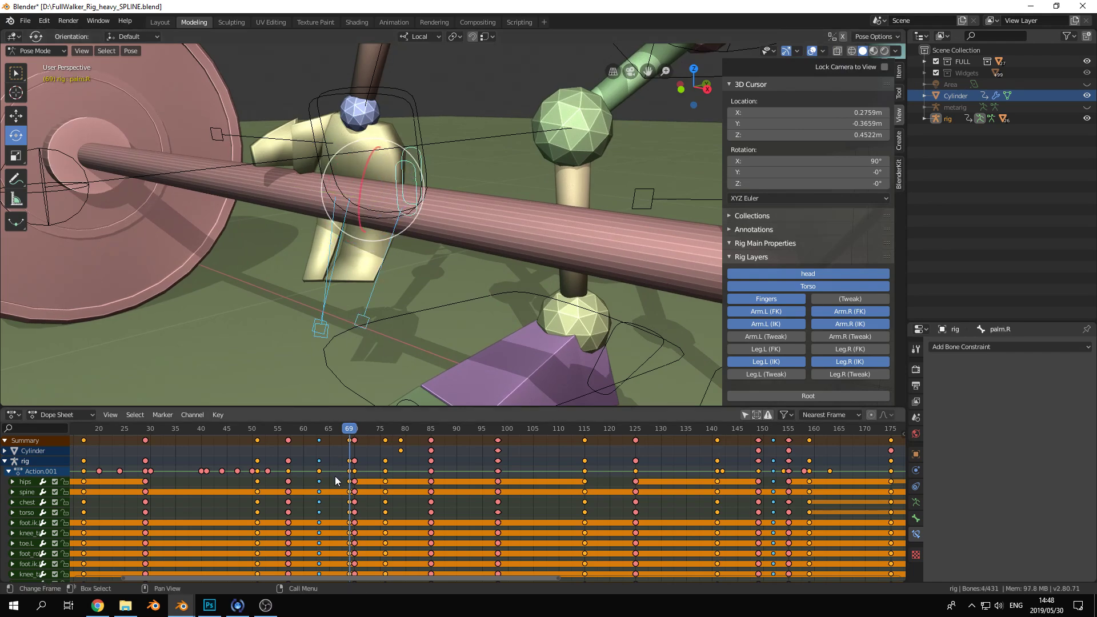
pyautogui.moveTo(354, 438); pyautogui.dragTo(354, 580)
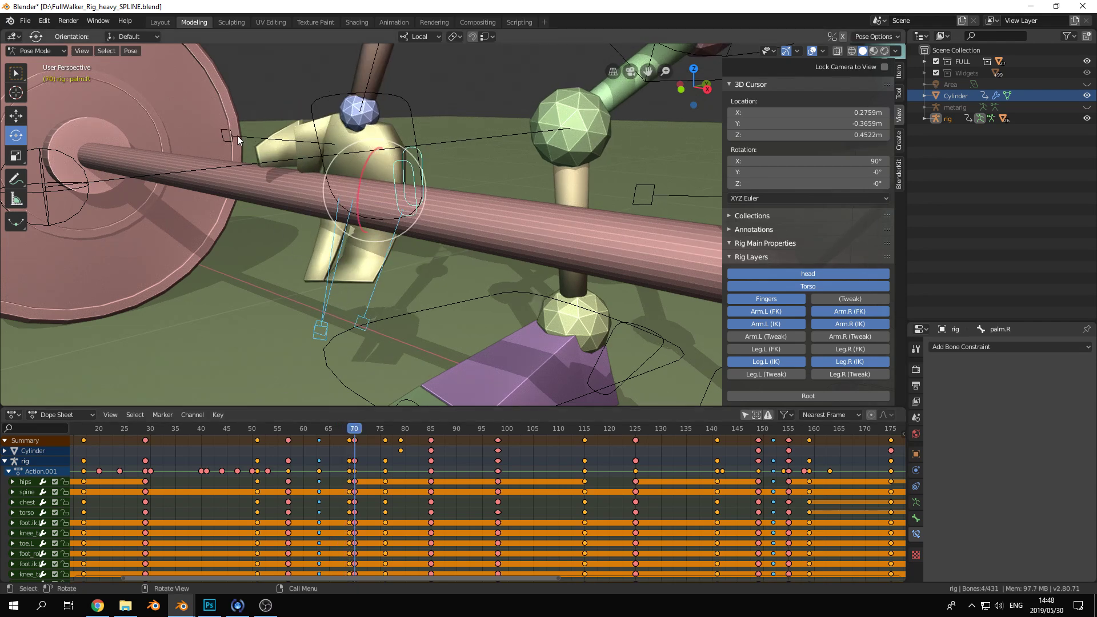
# Select the right index finger control f_index.R at frame 70 and show its animation curves in the Graph Editor
pyautogui.click(362, 320)
pyautogui.click(323, 292)
pyautogui.moveTo(335, 273); pyautogui.dragTo(302, 286, button='middle')
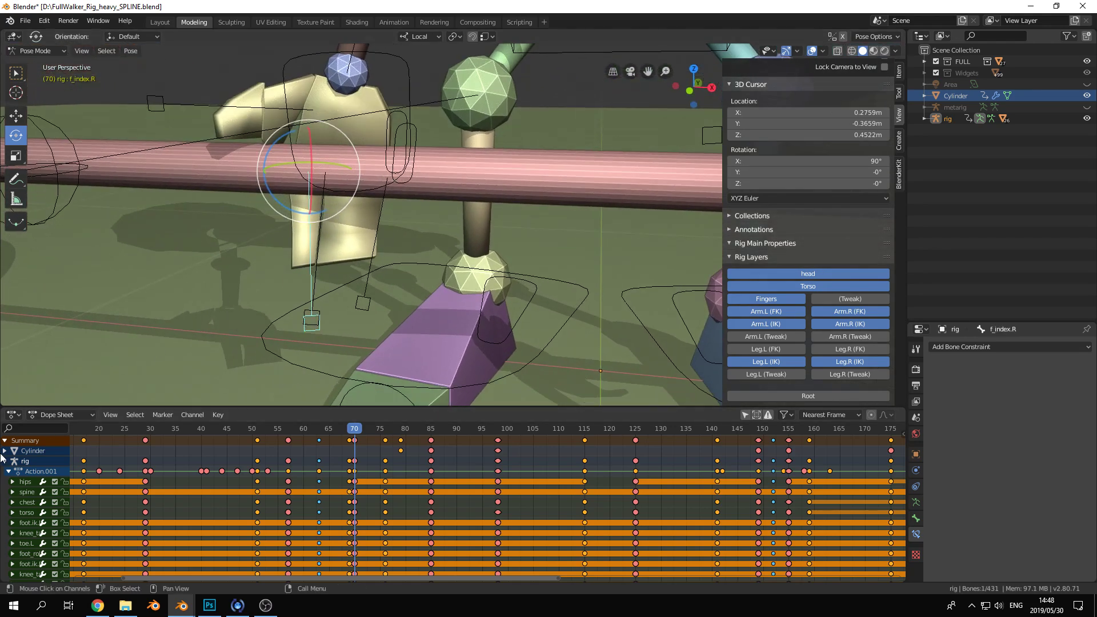
pyautogui.click(14, 415)
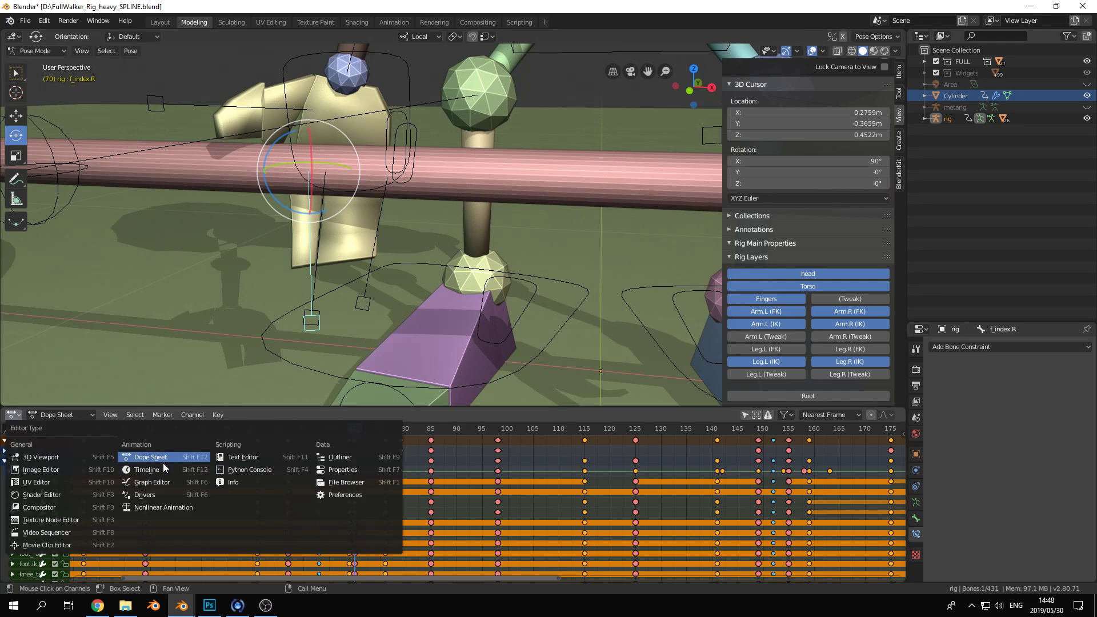
pyautogui.click(169, 480)
pyautogui.press('Home')
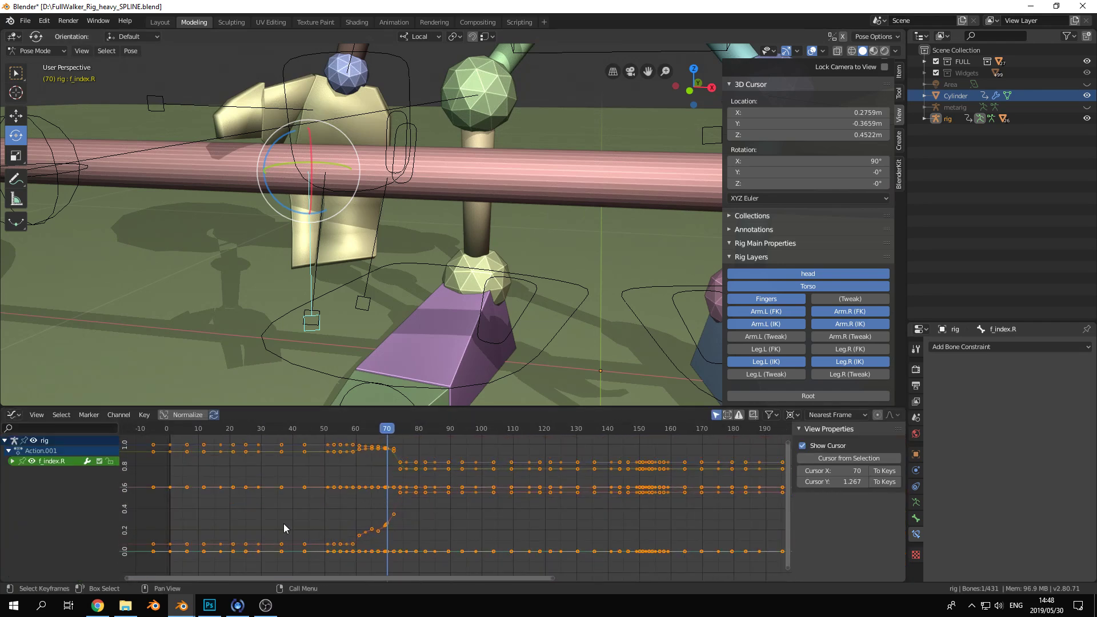
pyautogui.scroll(5, 360, 470)
pyautogui.moveTo(346, 475); pyautogui.dragTo(355, 490, button='middle')
pyautogui.moveTo(385, 341); pyautogui.dragTo(413, 251, button='middle')
pyautogui.moveTo(366, 427)
pyautogui.mouseDown()
pyautogui.moveTo(383, 430)
pyautogui.moveTo(344, 428)
pyautogui.moveTo(367, 429)
pyautogui.mouseUp()
pyautogui.moveTo(399, 462); pyautogui.dragTo(479, 486, button='middle')
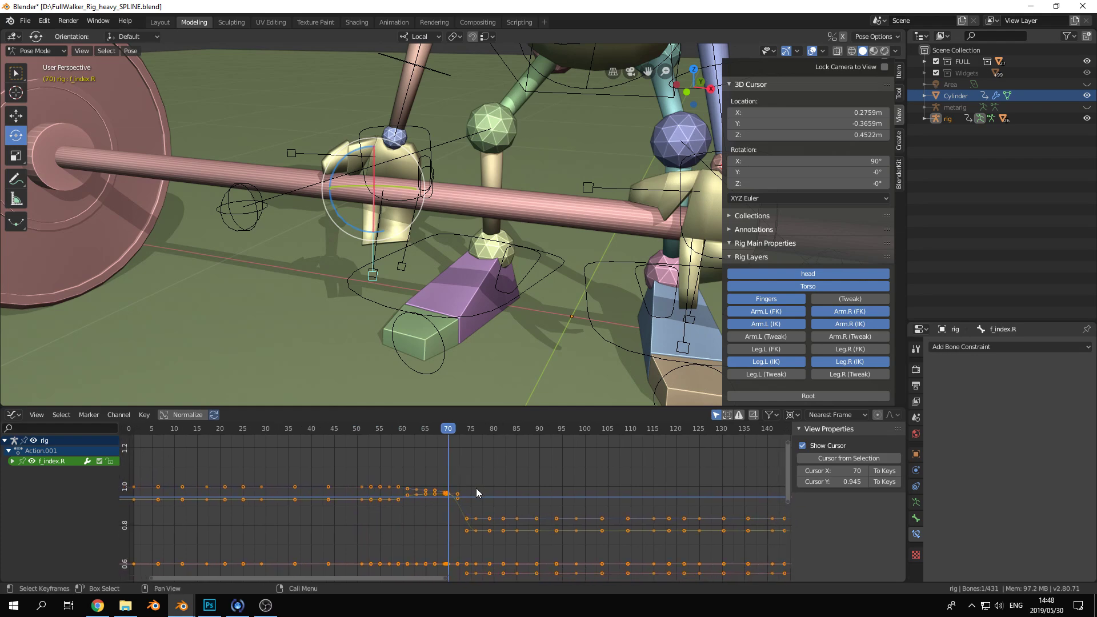
# Isolate the Y Scale curve of f_index.R by hiding its other channels
pyautogui.click(12, 461)
pyautogui.click(32, 461)
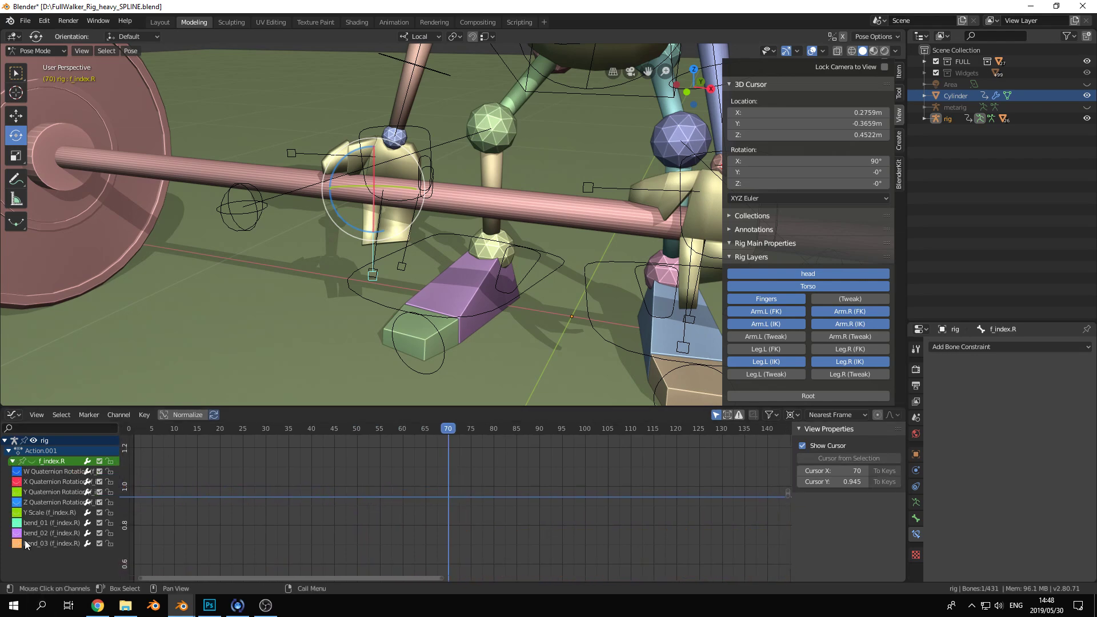
pyautogui.moveTo(19, 527); pyautogui.dragTo(17, 543)
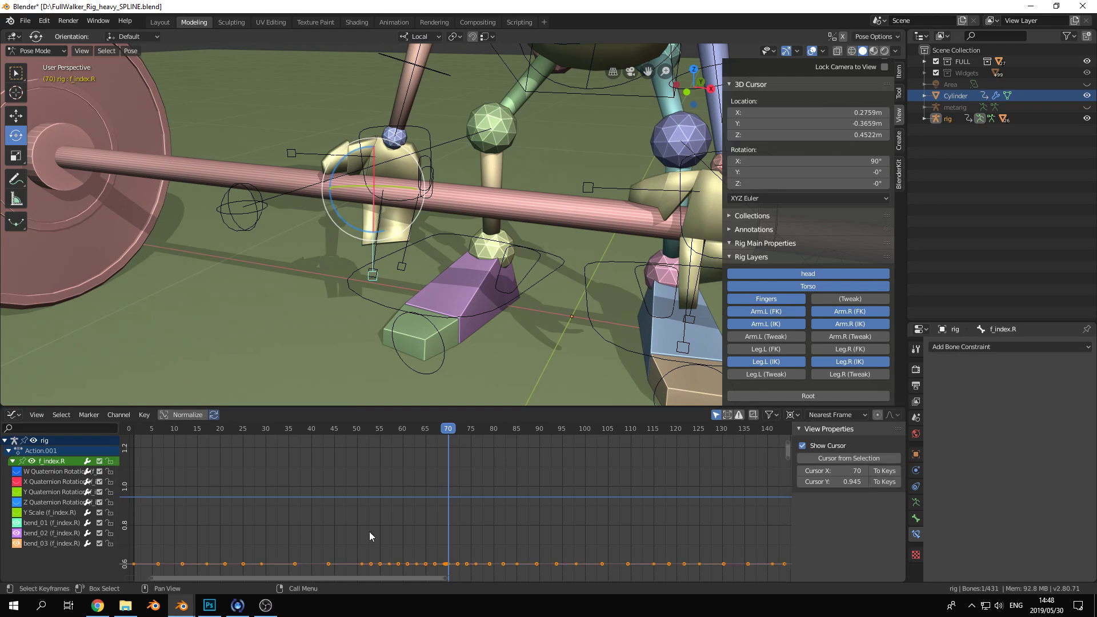
pyautogui.click(46, 532)
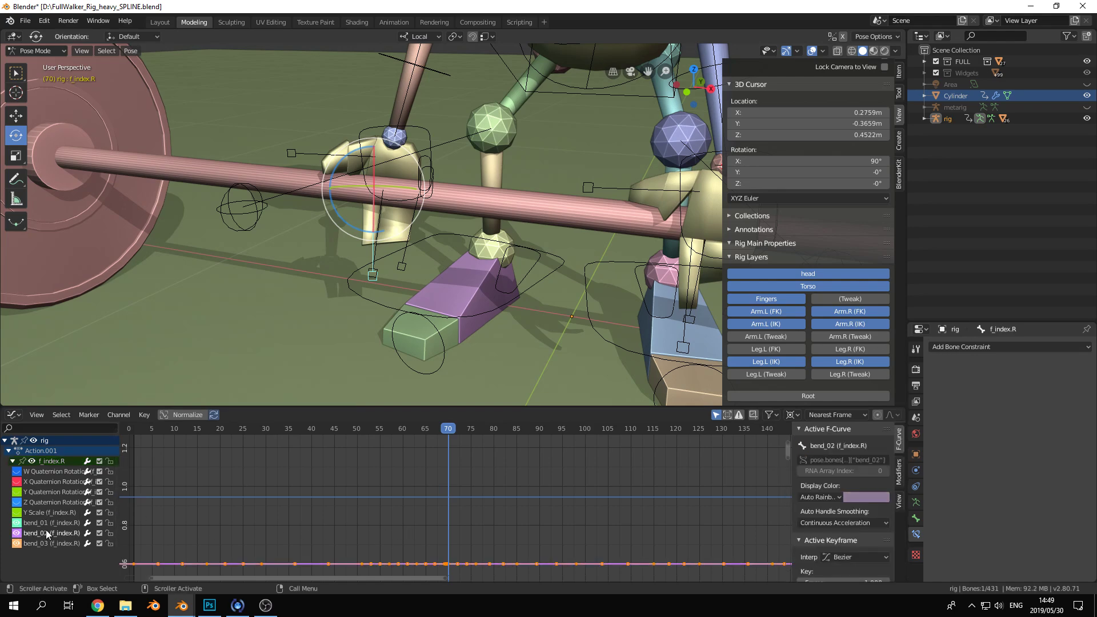
pyautogui.click(49, 510)
pyautogui.click(18, 512)
pyautogui.moveTo(17, 523); pyautogui.dragTo(17, 543)
pyautogui.scroll(6, 461, 474)
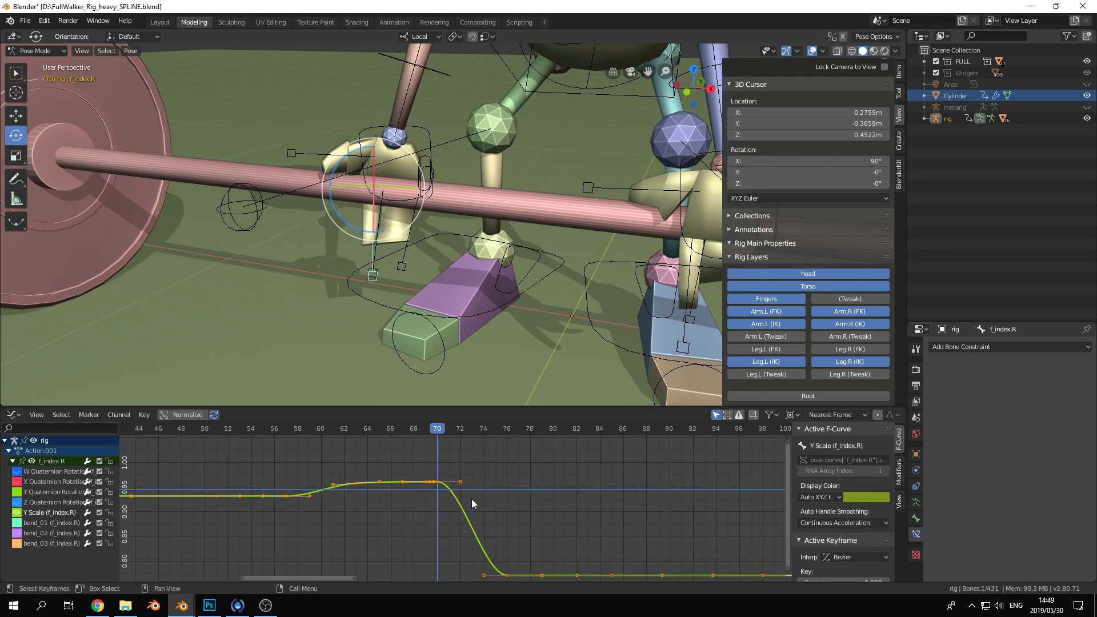
# Try to lower the frame 70 keyframe on the f_index.R Y Scale curve while checking the finger's curl around the bar
pyautogui.click(430, 471)
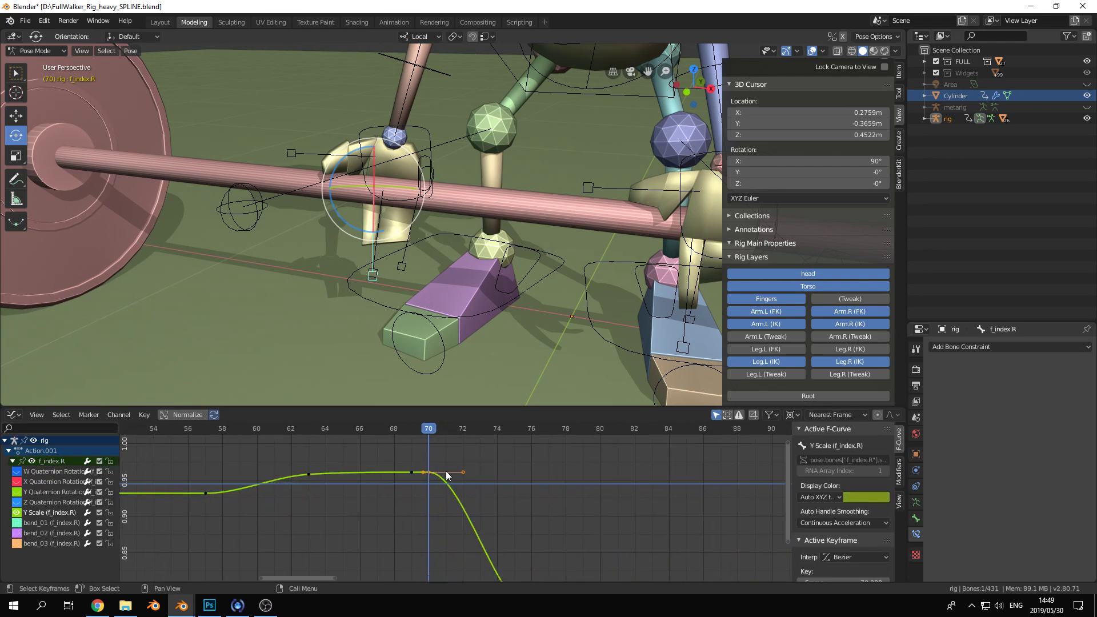
pyautogui.press('g')
pyautogui.press('y')
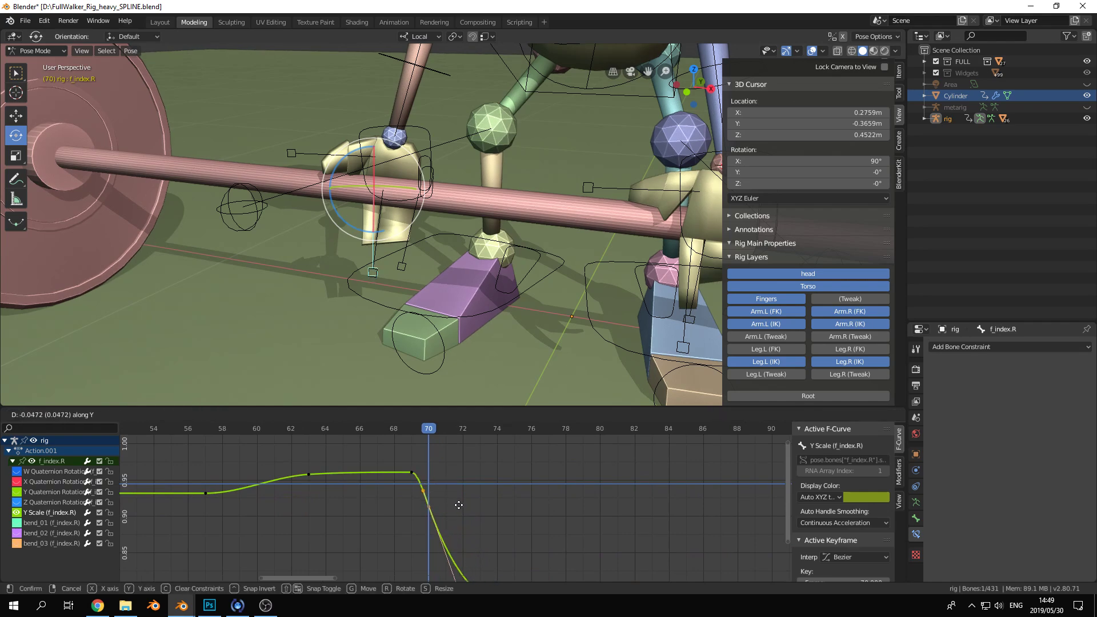
pyautogui.rightClick(442, 508)
pyautogui.moveTo(346, 273); pyautogui.dragTo(549, 269, button='middle')
pyautogui.press('g')
pyautogui.press('y')
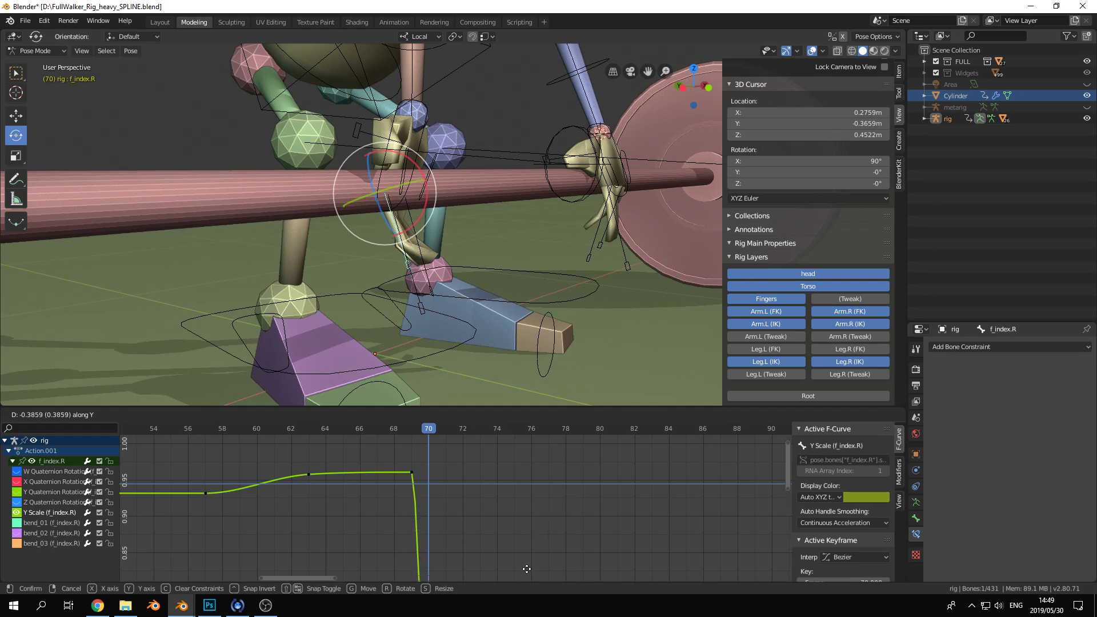
pyautogui.rightClick(520, 464)
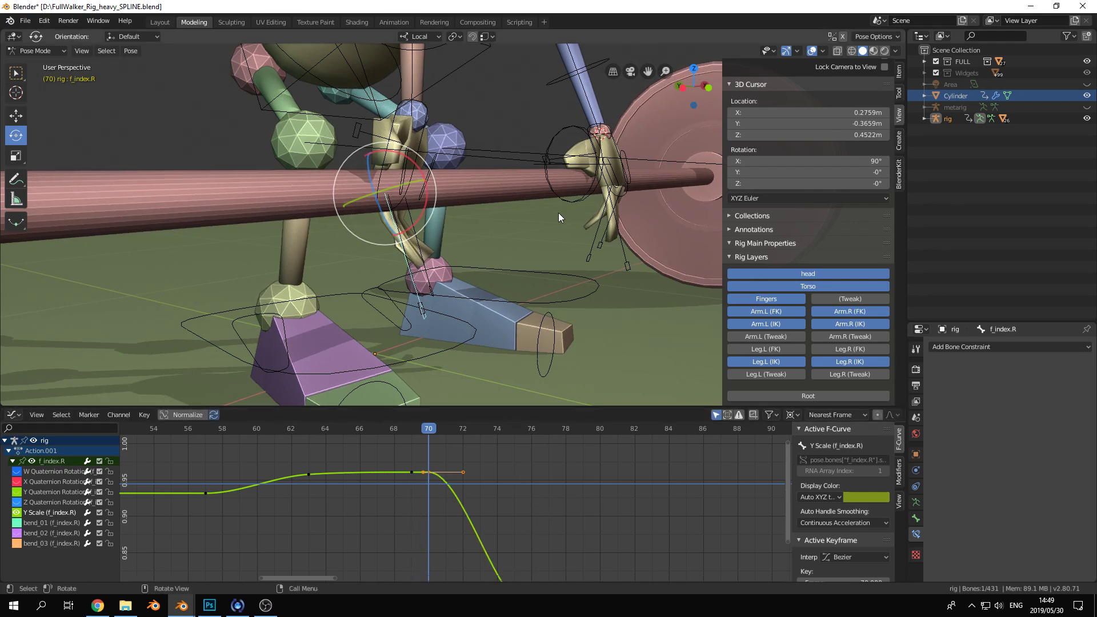
pyautogui.scroll(-2, 517, 502)
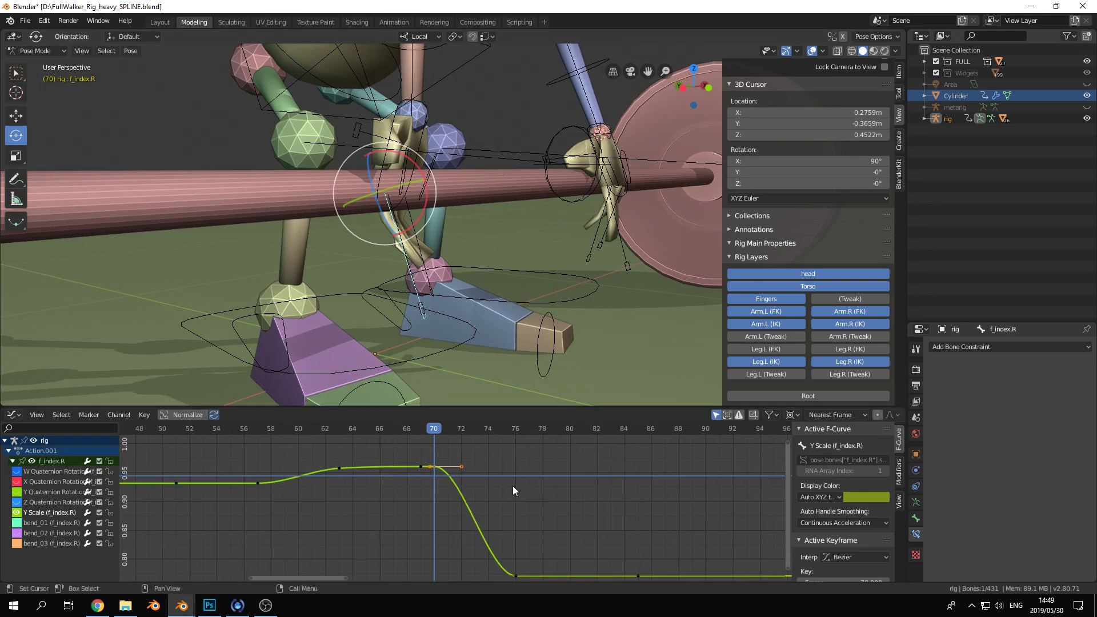
pyautogui.press('g')
pyautogui.press('y')
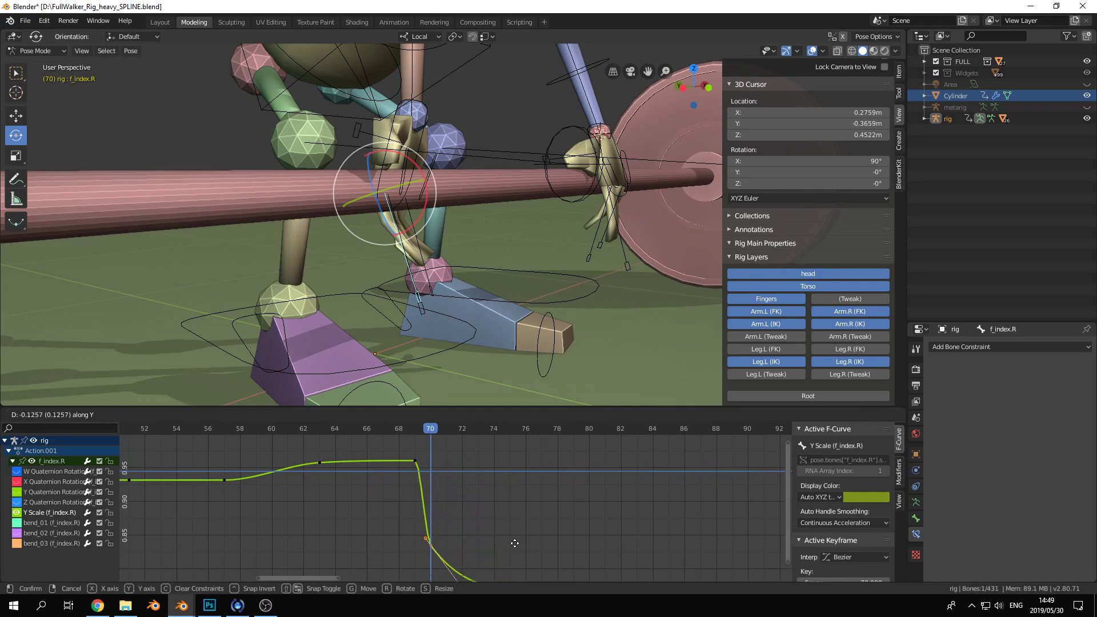
pyautogui.rightClick(508, 580)
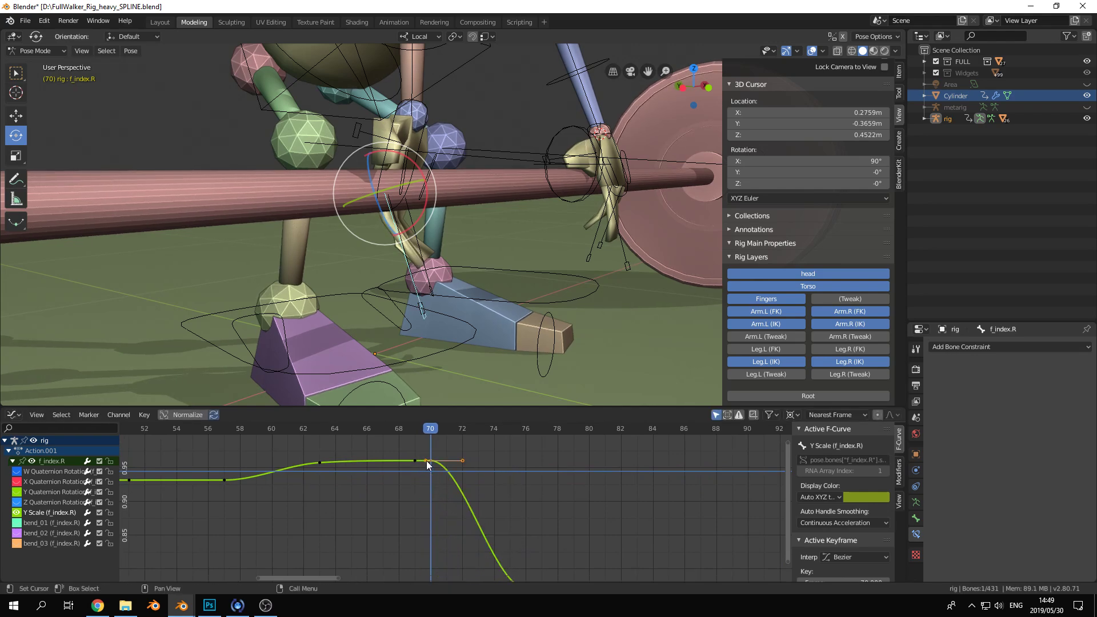
# Lower the frame 70 and frame 69 keyframes on the f_index.R Y Scale curve to form a smooth slope down to frame 76
pyautogui.scroll(-5, 482, 485)
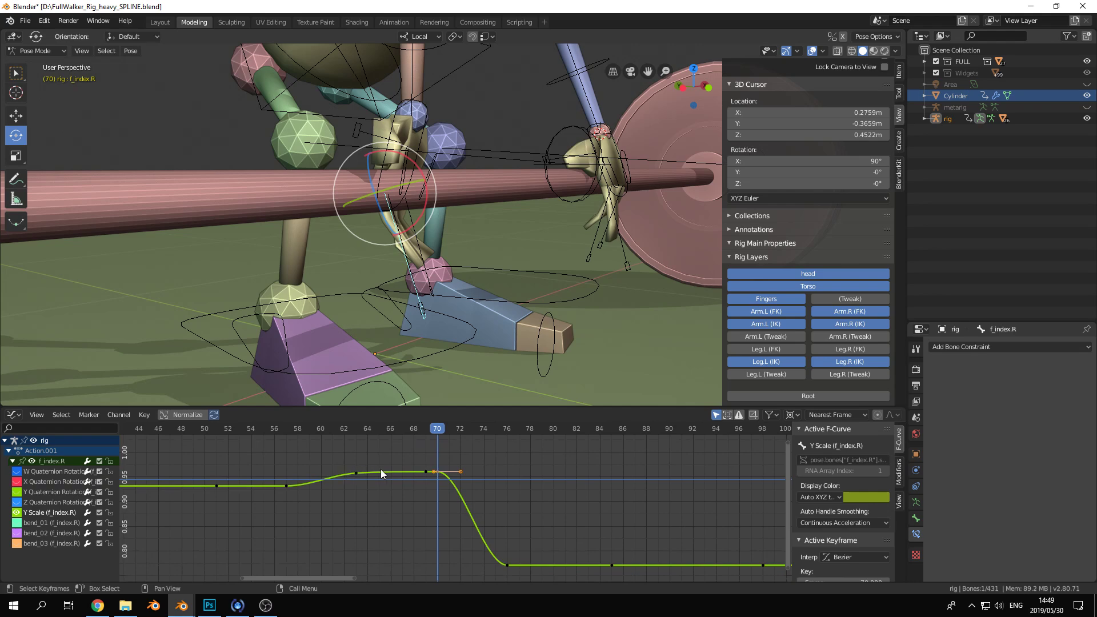
pyautogui.press('g')
pyautogui.press('y')
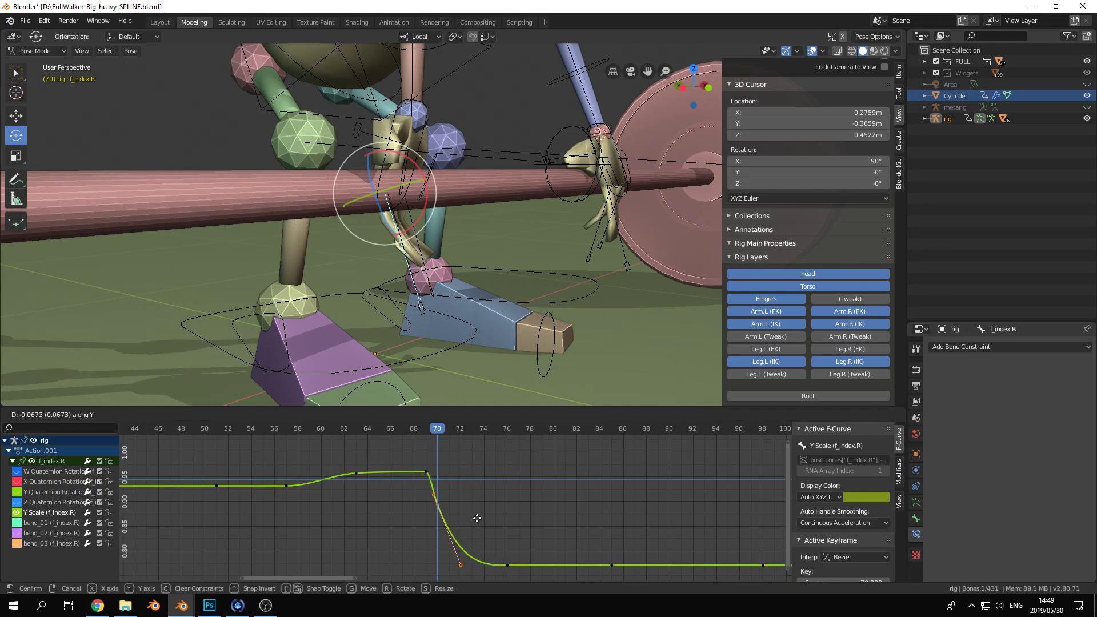
pyautogui.click(479, 543)
pyautogui.moveTo(421, 487); pyautogui.dragTo(413, 513)
pyautogui.rightClick(351, 499)
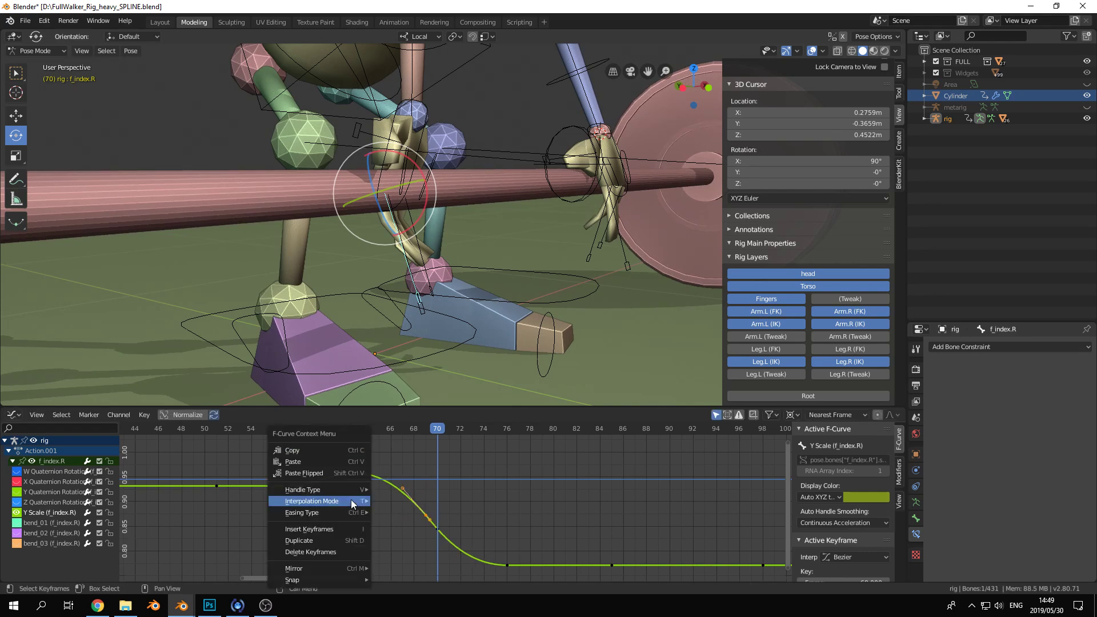
pyautogui.moveTo(472, 424); pyautogui.dragTo(434, 423)
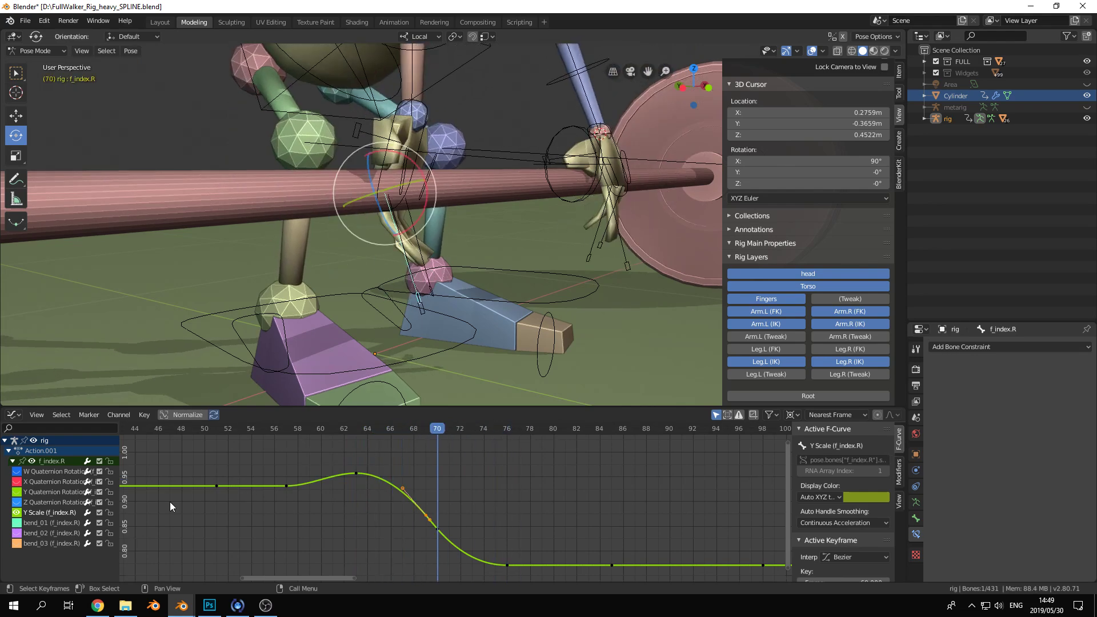
# Select the right middle finger control f_middle.R and isolate its Y Scale curve
pyautogui.moveTo(490, 219); pyautogui.dragTo(365, 285, button='middle')
pyautogui.scroll(3, 365, 285)
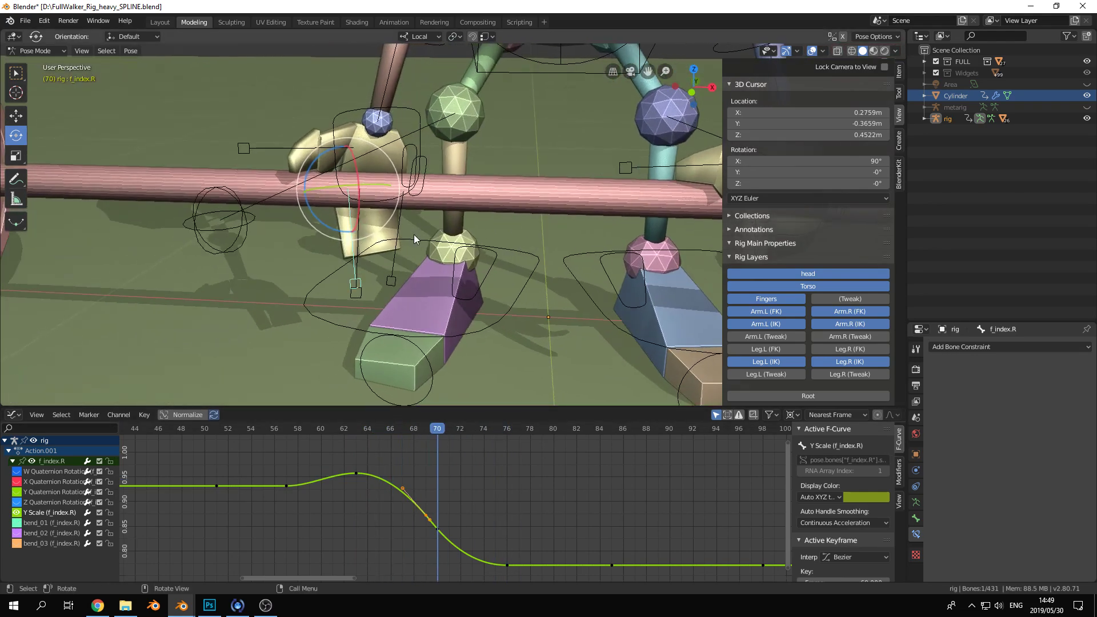
pyautogui.click(391, 281)
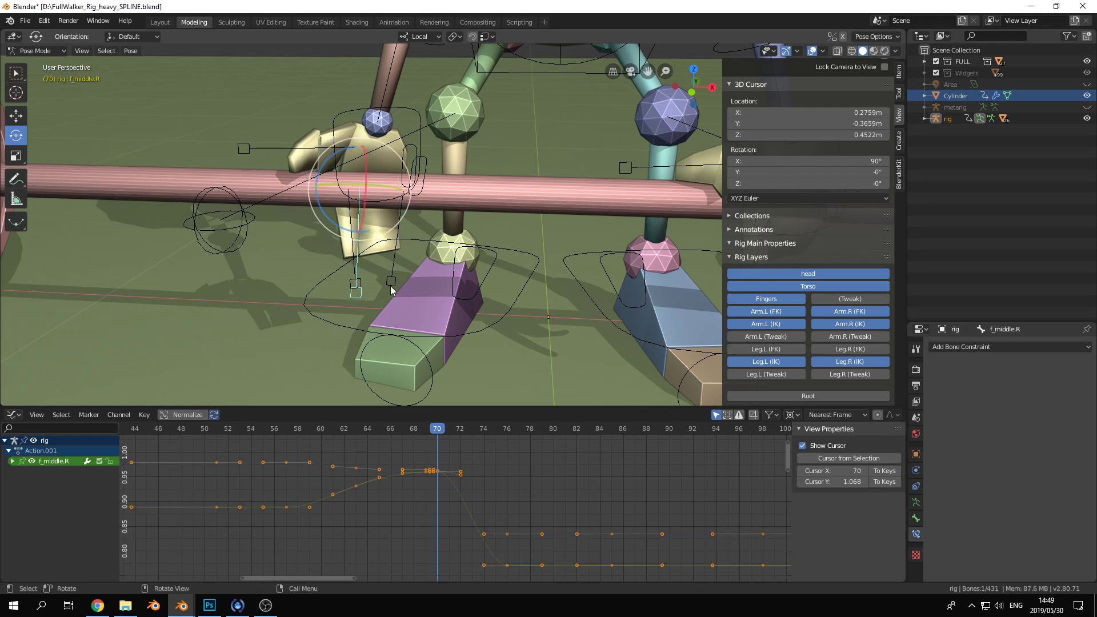
pyautogui.click(358, 295)
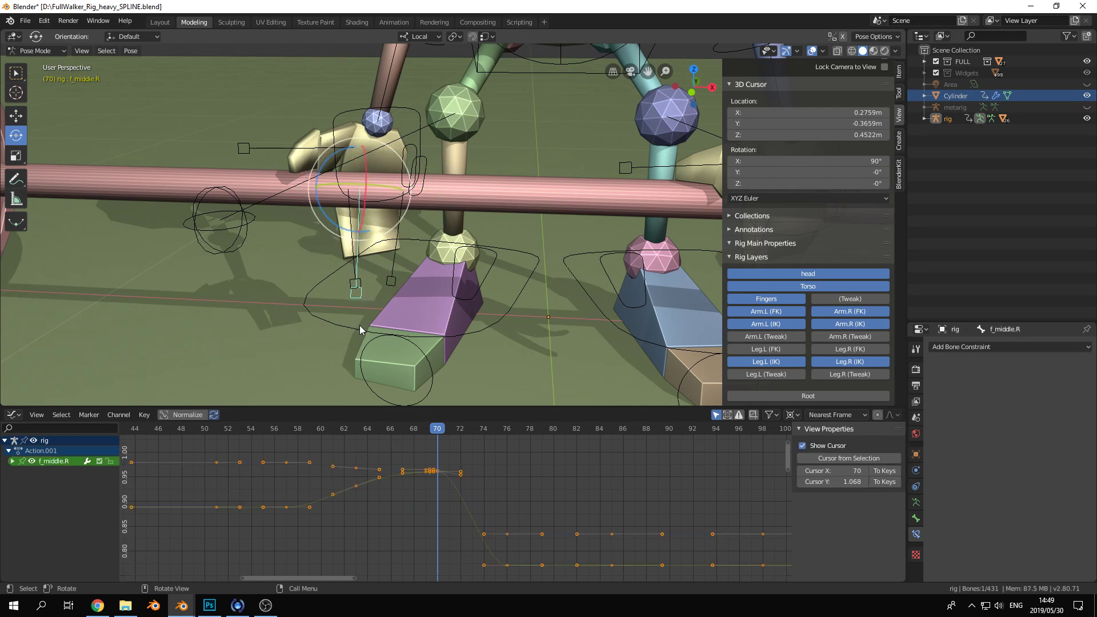
pyautogui.click(12, 461)
pyautogui.keyDown('ctrl'); pyautogui.click(16, 513); pyautogui.keyUp('ctrl')
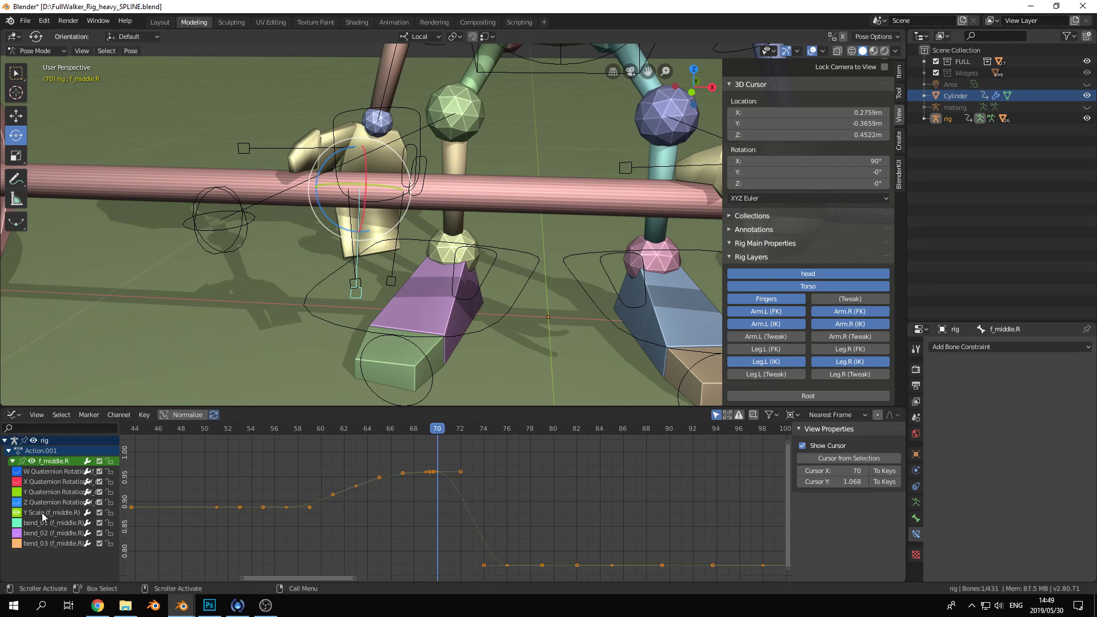
# Lower the frame 70 and frame 69 keyframes on the f_middle.R Y Scale curve into a smooth slope down to frame 76
pyautogui.click(438, 476)
pyautogui.press('g')
pyautogui.press('y')
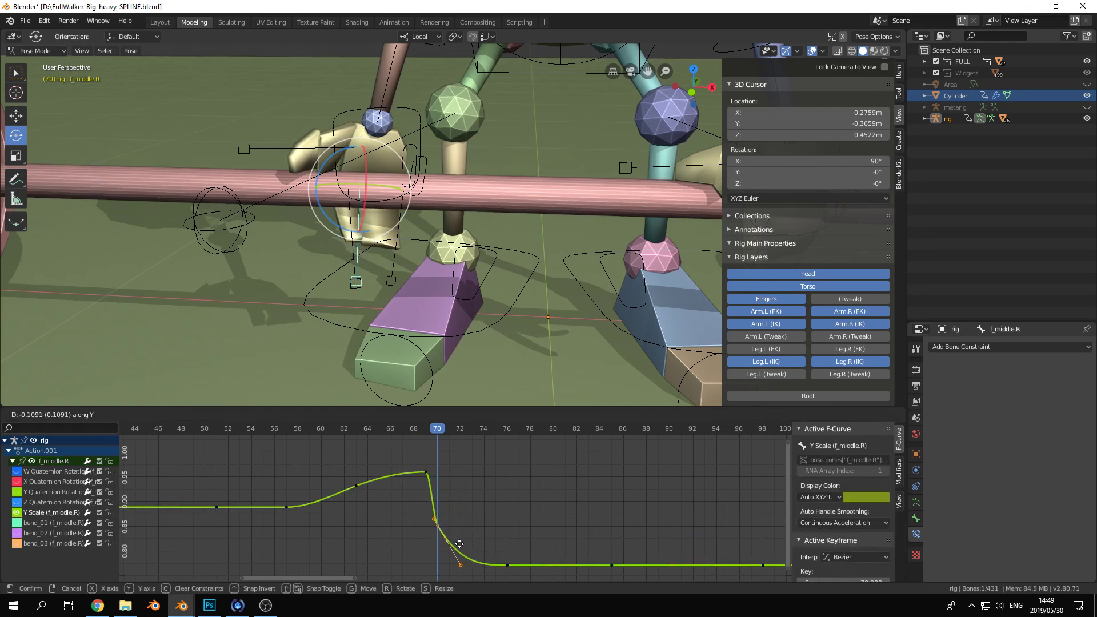
pyautogui.click(459, 543)
pyautogui.click(426, 472)
pyautogui.press('g')
pyautogui.press('y')
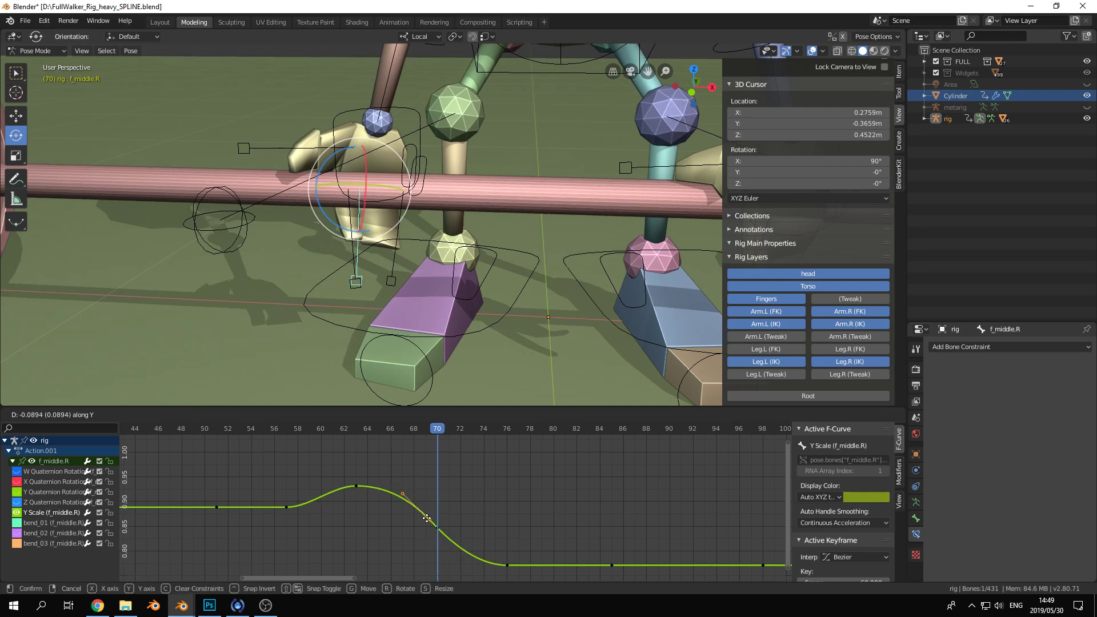
pyautogui.click(427, 518)
pyautogui.moveTo(379, 430); pyautogui.dragTo(410, 441)
# Select the right ring finger control f_ring.R and isolate its Y Scale curve
pyautogui.click(378, 278)
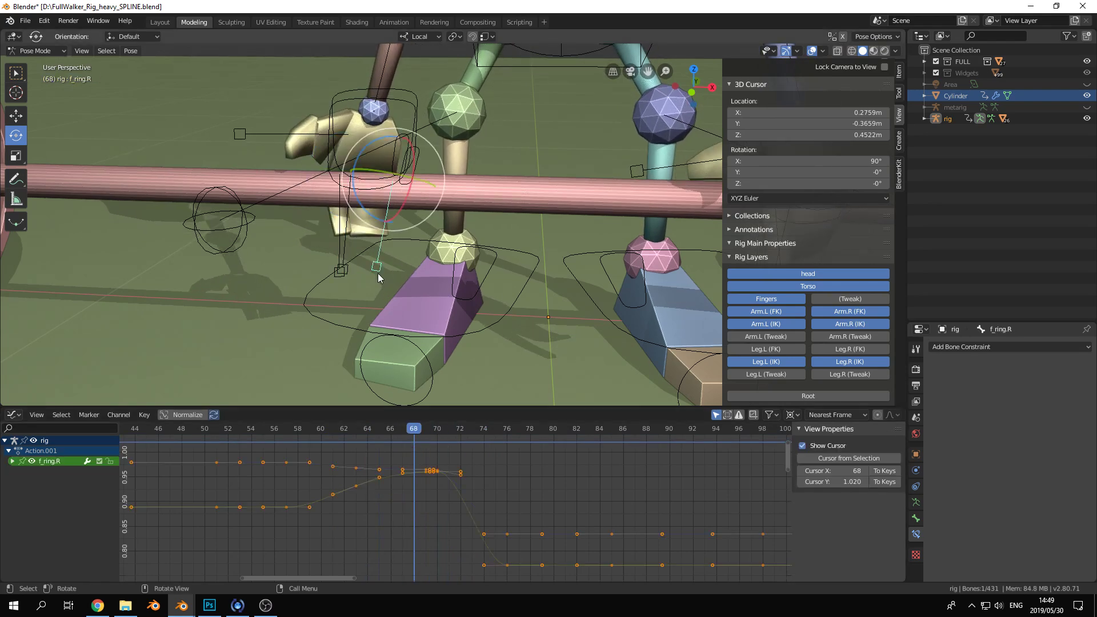
pyautogui.click(13, 461)
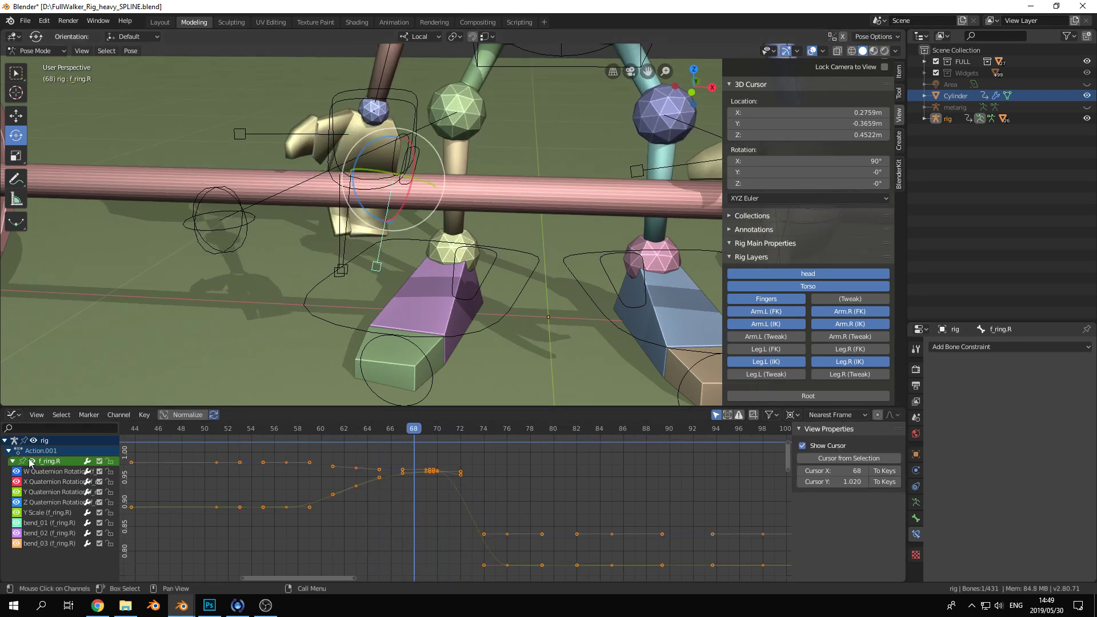
pyautogui.click(47, 512)
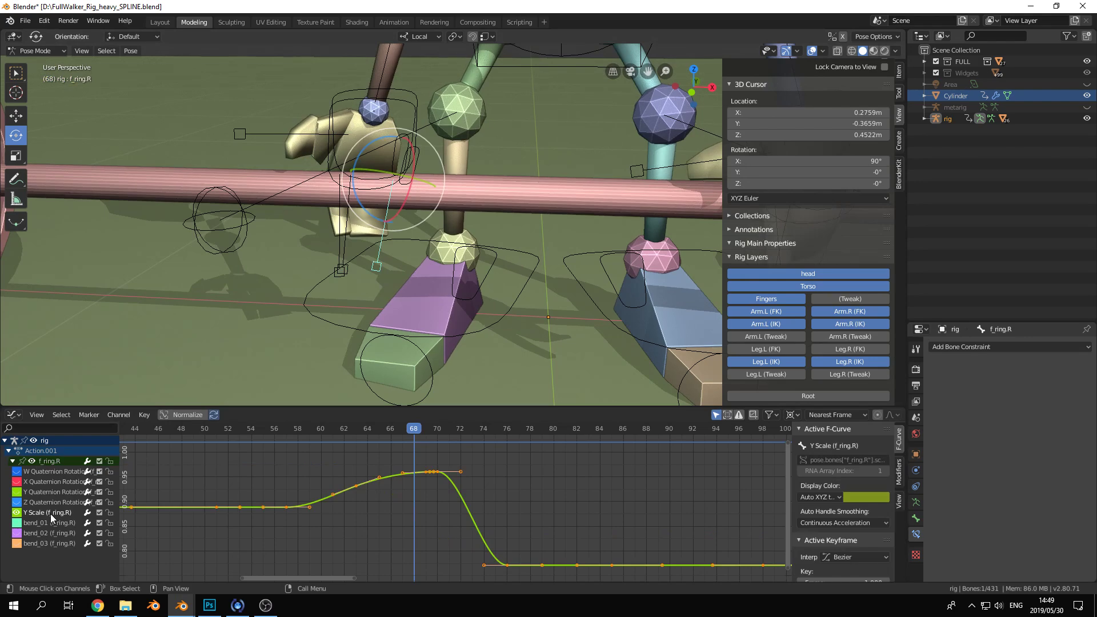
# Lower the frame 70 and frame 69 keyframes on the f_ring.R Y Scale curve into a smooth slope down to frame 76
pyautogui.click(438, 471)
pyautogui.press('g')
pyautogui.press('y')
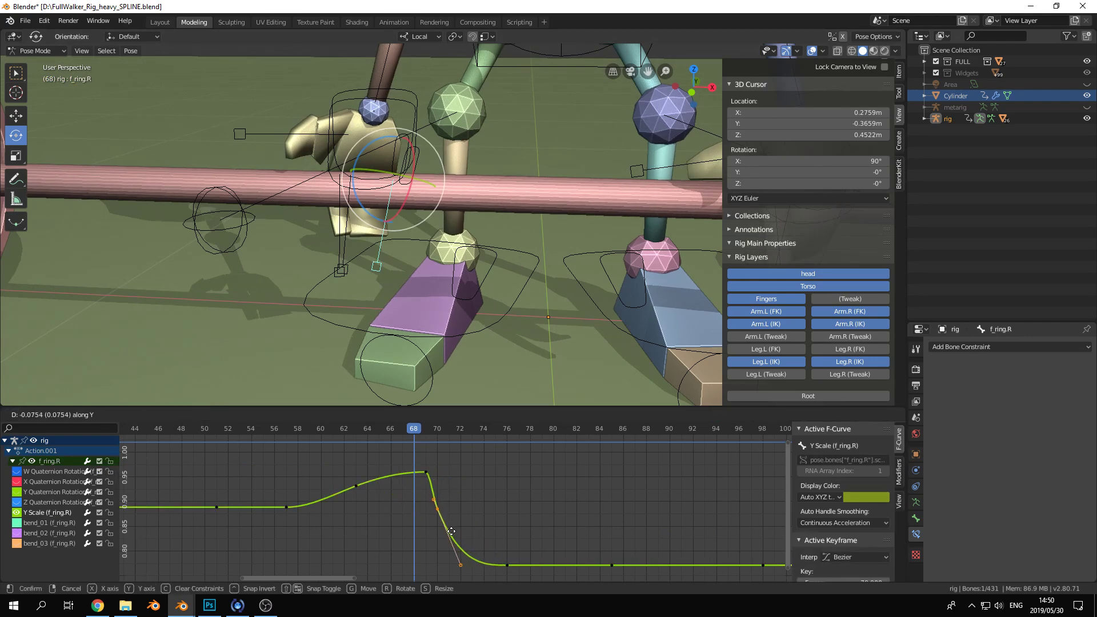
pyautogui.click(455, 548)
pyautogui.press('g')
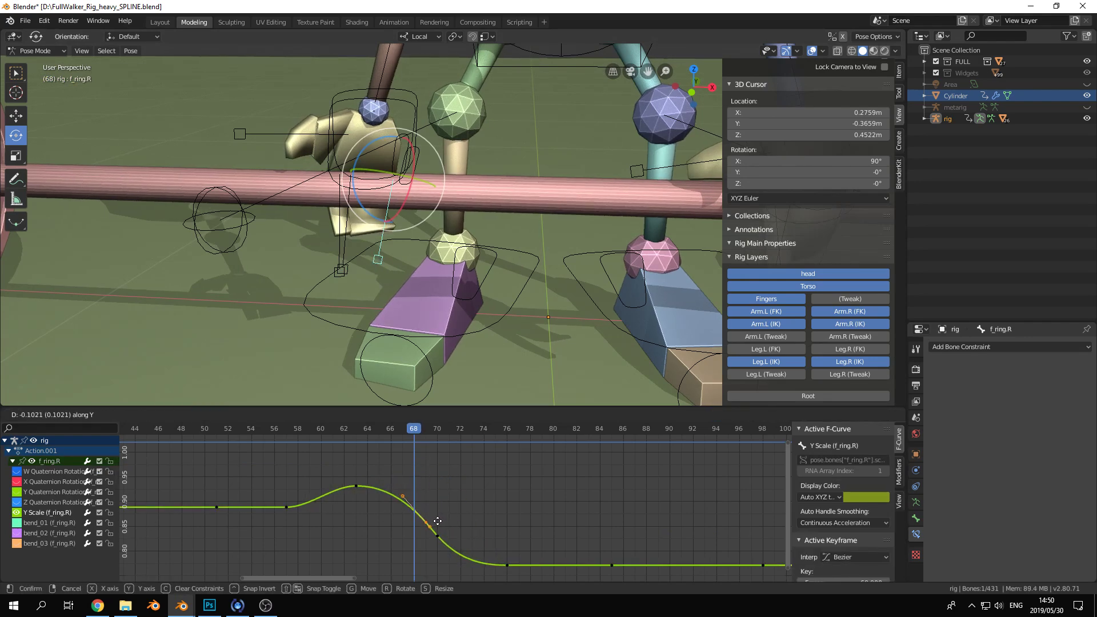
pyautogui.press('Return')
pyautogui.moveTo(410, 430)
pyautogui.mouseDown()
pyautogui.moveTo(381, 430)
pyautogui.moveTo(464, 437)
pyautogui.moveTo(403, 441)
pyautogui.mouseUp()
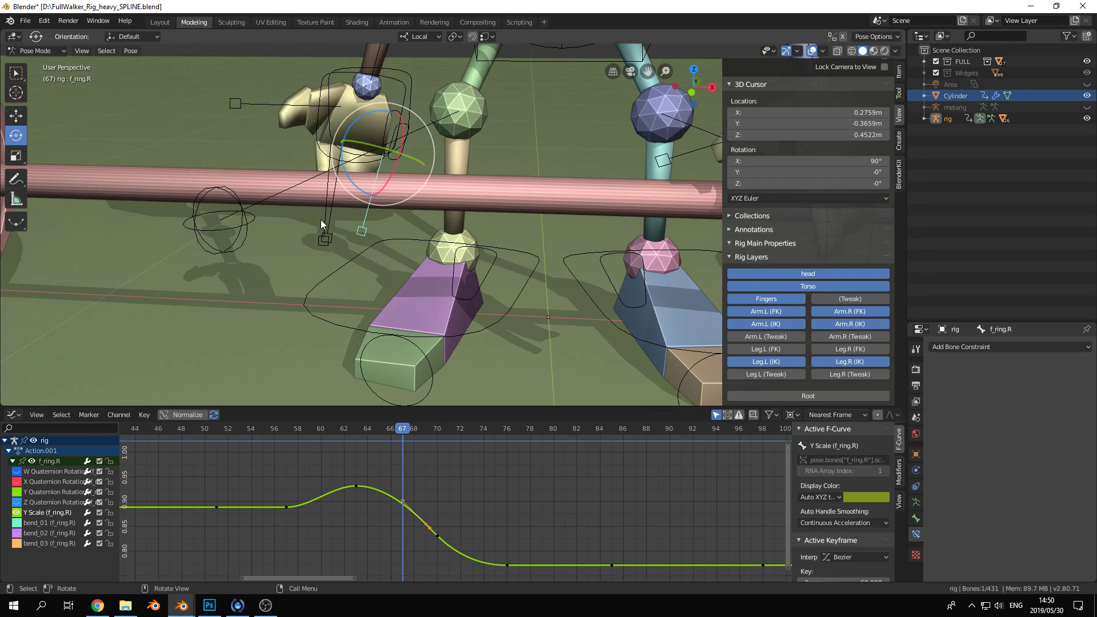
# Select the right index finger control f_index.R and isolate its X Quaternion Rotation curve around the grab frames
pyautogui.click(321, 219)
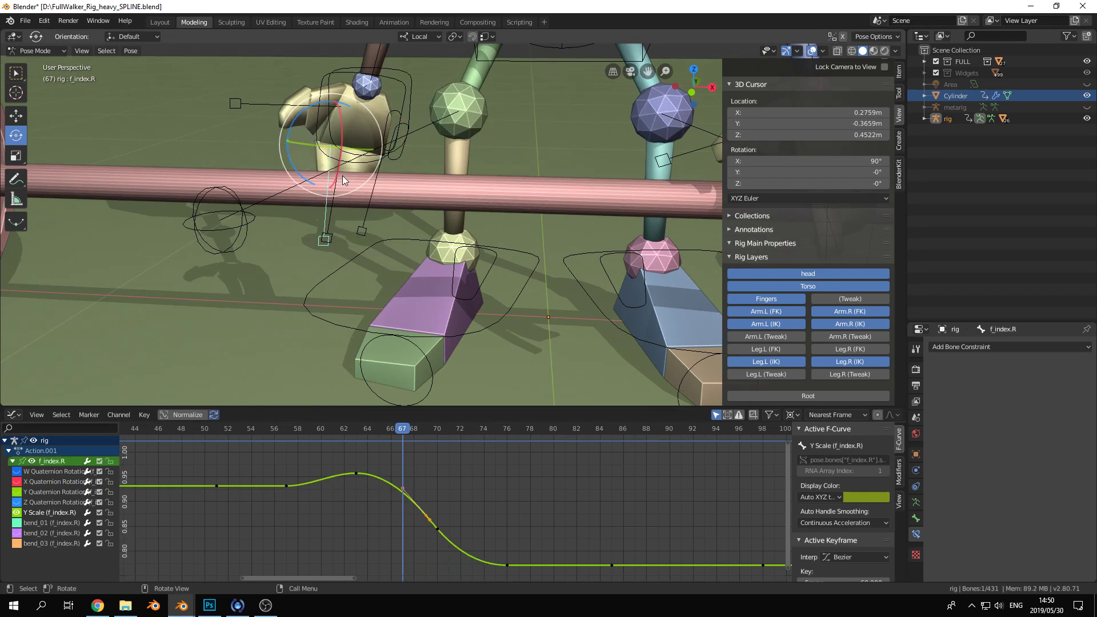
pyautogui.click(18, 482)
pyautogui.click(38, 486)
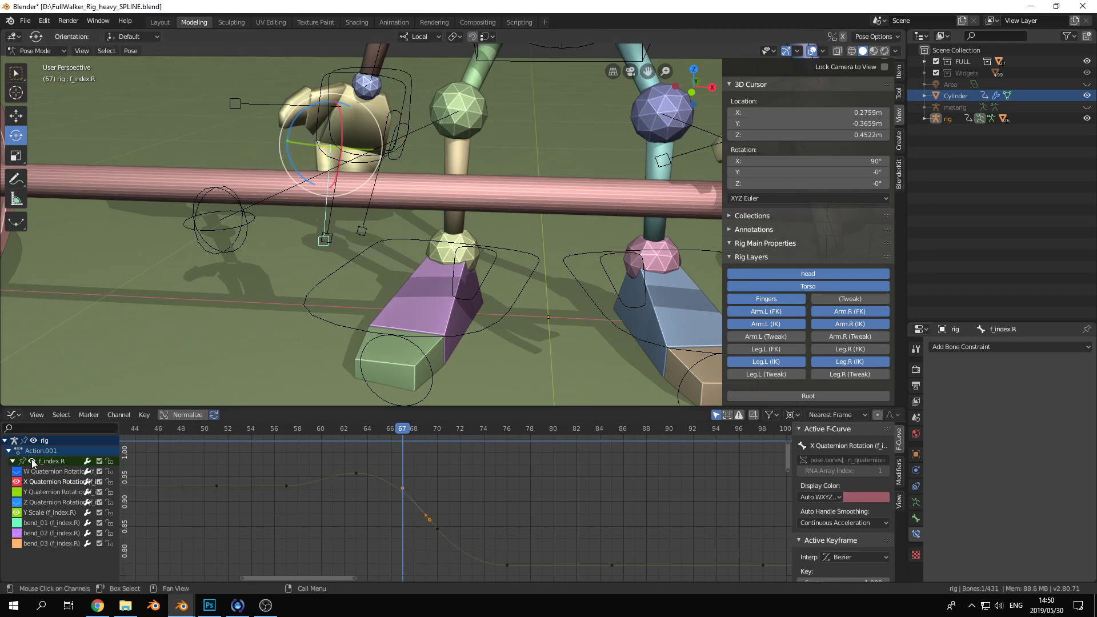
pyautogui.press('Home')
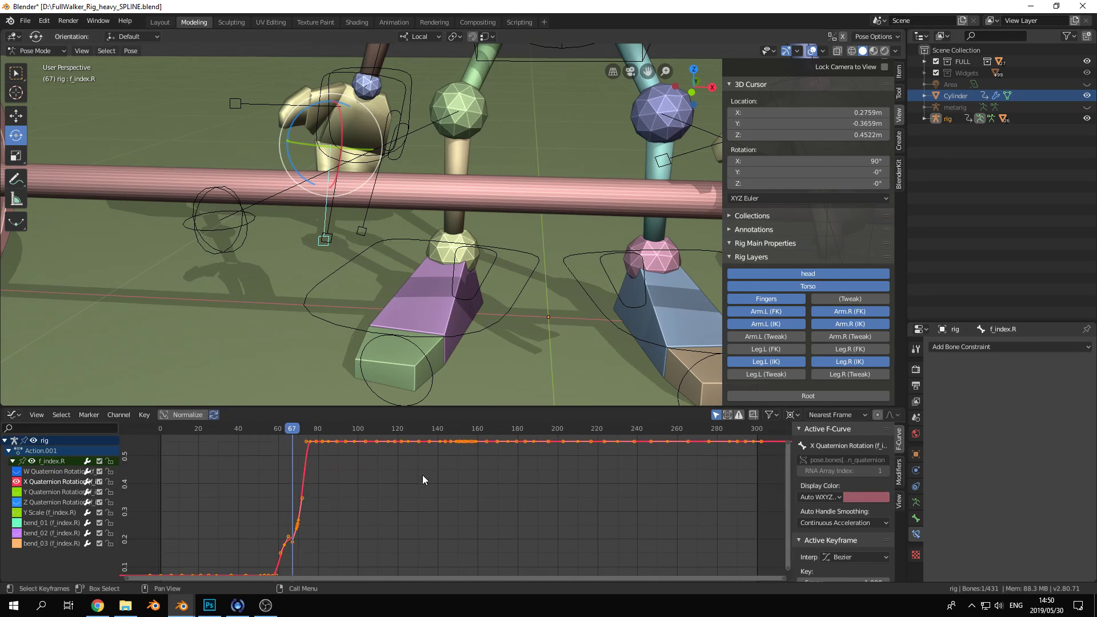
pyautogui.keyDown('ctrl'); pyautogui.moveTo(340, 493); pyautogui.dragTo(466, 502, button='middle'); pyautogui.keyUp('ctrl')
pyautogui.scroll(1, 400, 526)
# Examine the index finger's curl between frames 57 and 71 against the f_index.R X Quaternion Rotation curve
pyautogui.moveTo(360, 430)
pyautogui.mouseDown()
pyautogui.moveTo(398, 428)
pyautogui.moveTo(343, 428)
pyautogui.moveTo(367, 433)
pyautogui.mouseUp()
pyautogui.click(384, 541)
pyautogui.click(384, 540)
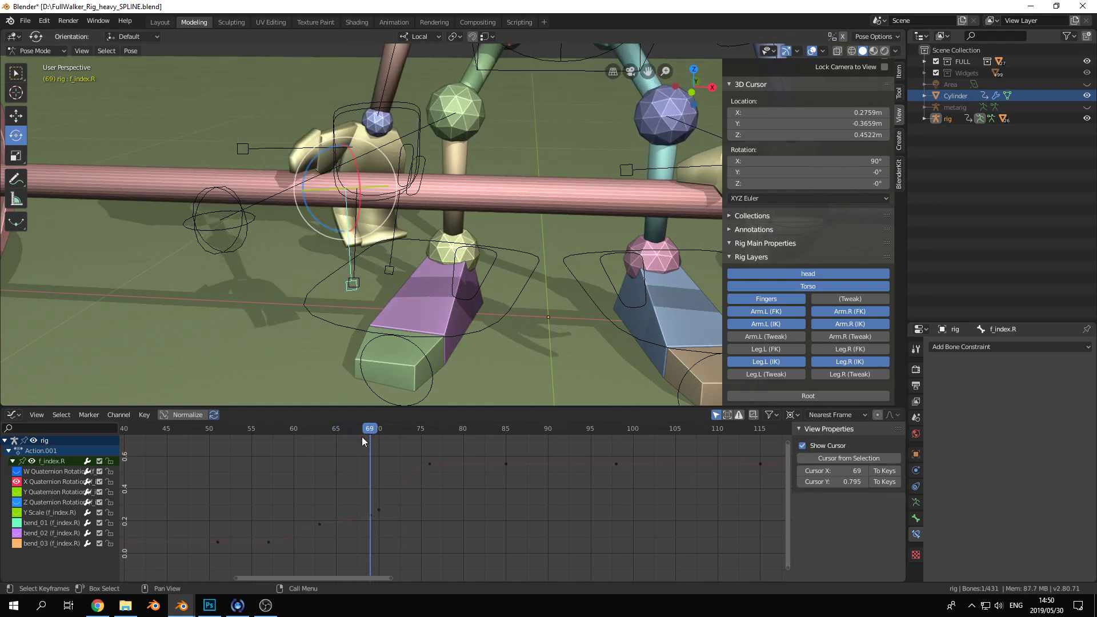
pyautogui.click(371, 518)
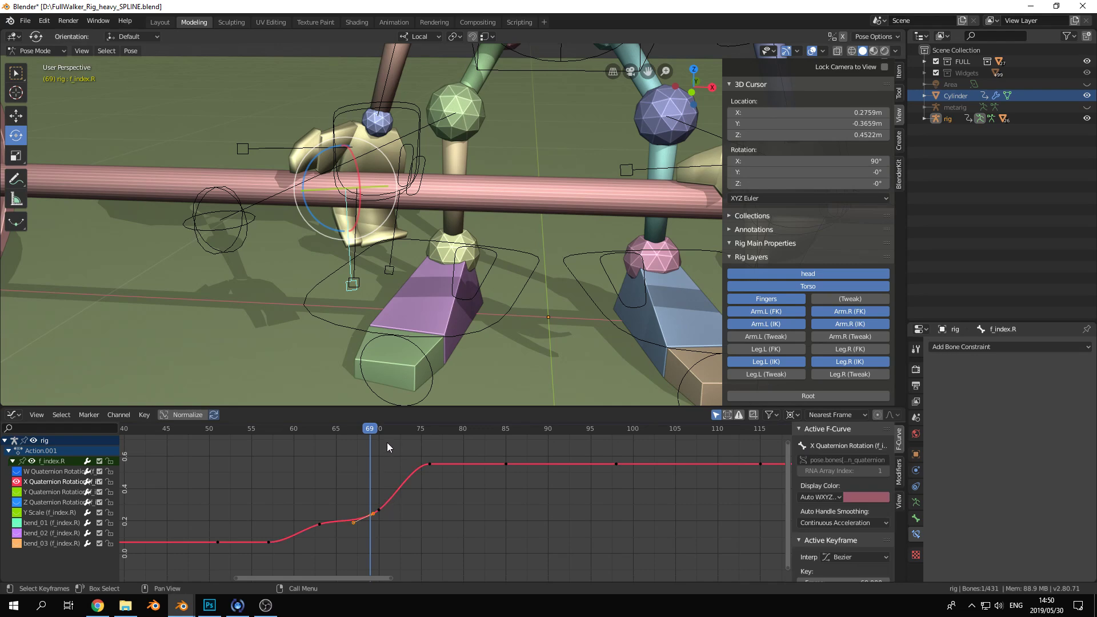
pyautogui.moveTo(367, 429); pyautogui.dragTo(384, 495)
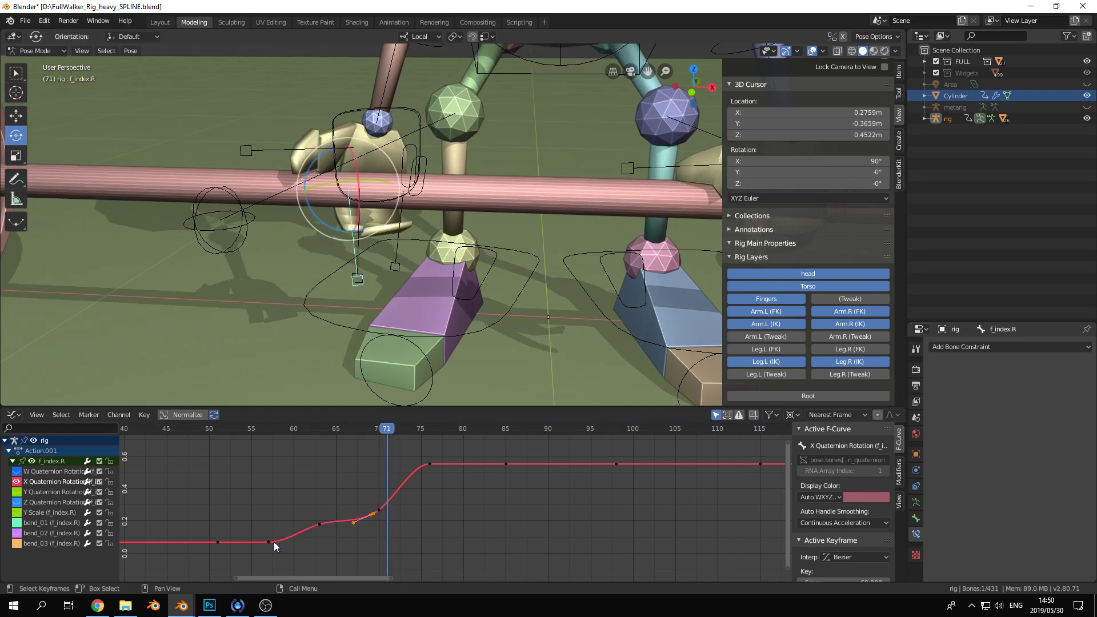
pyautogui.moveTo(280, 430); pyautogui.dragTo(269, 430)
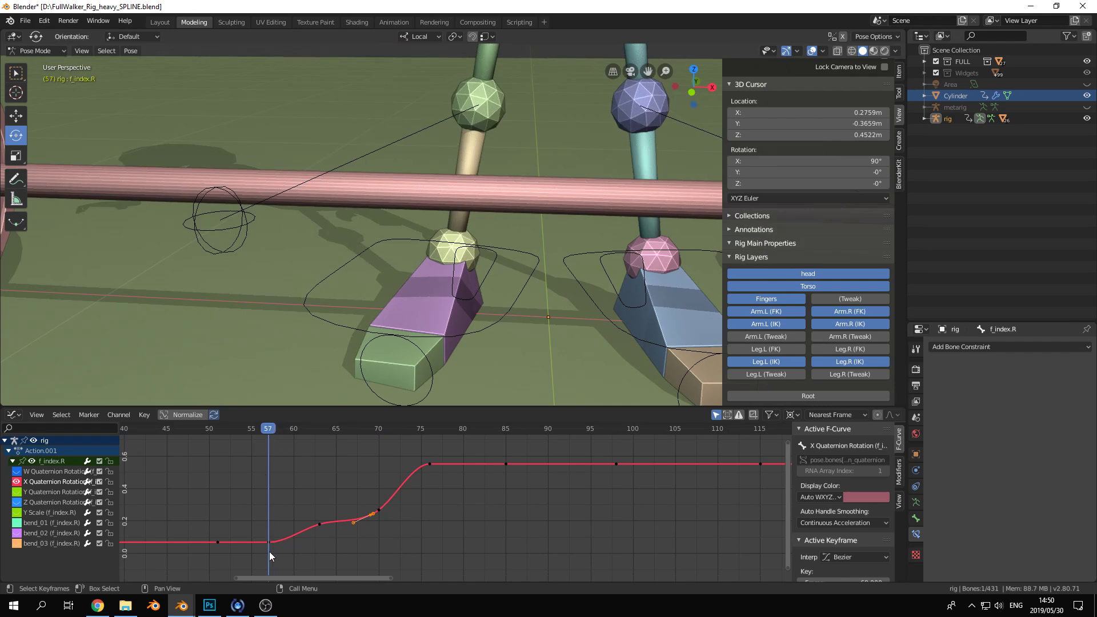
pyautogui.scroll(-3, 343, 543)
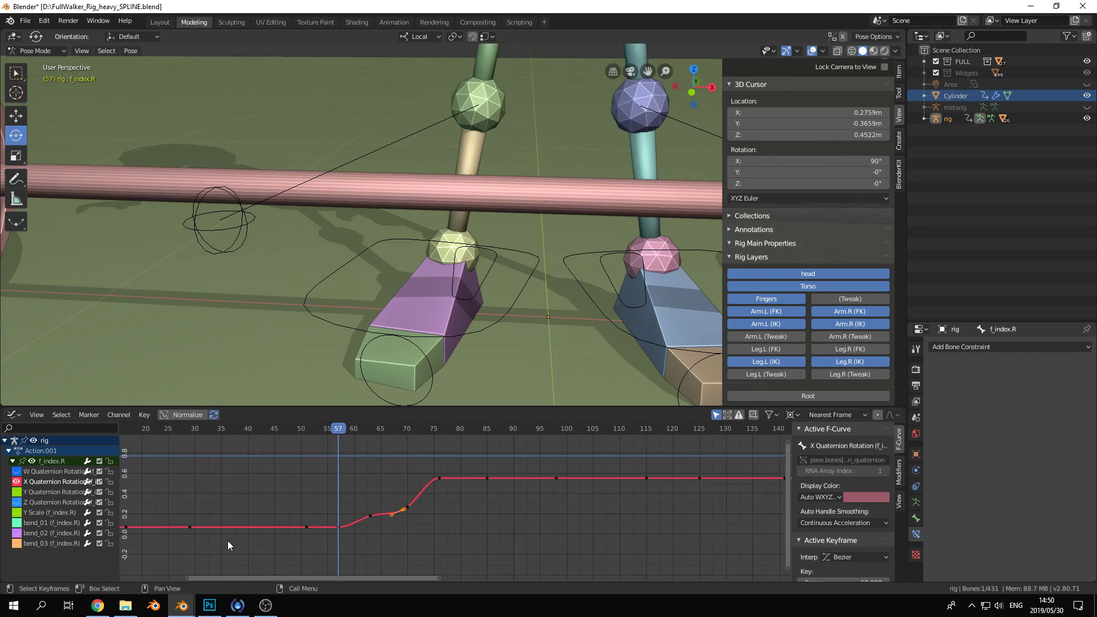
pyautogui.moveTo(338, 427); pyautogui.dragTo(402, 432)
pyautogui.scroll(2, 394, 456)
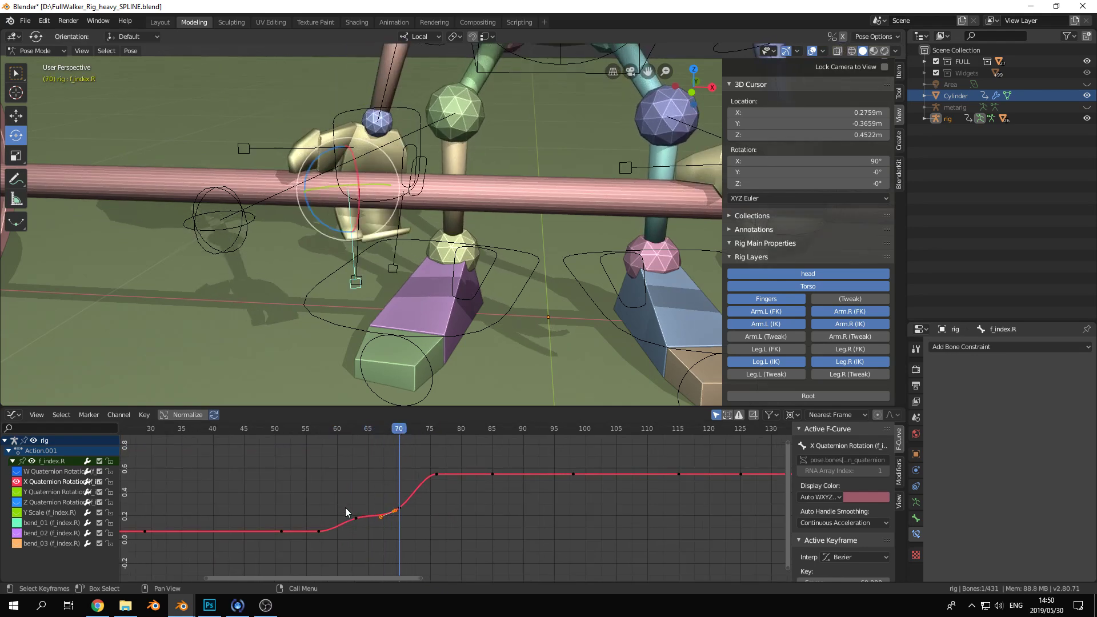
pyautogui.scroll(3, 419, 520)
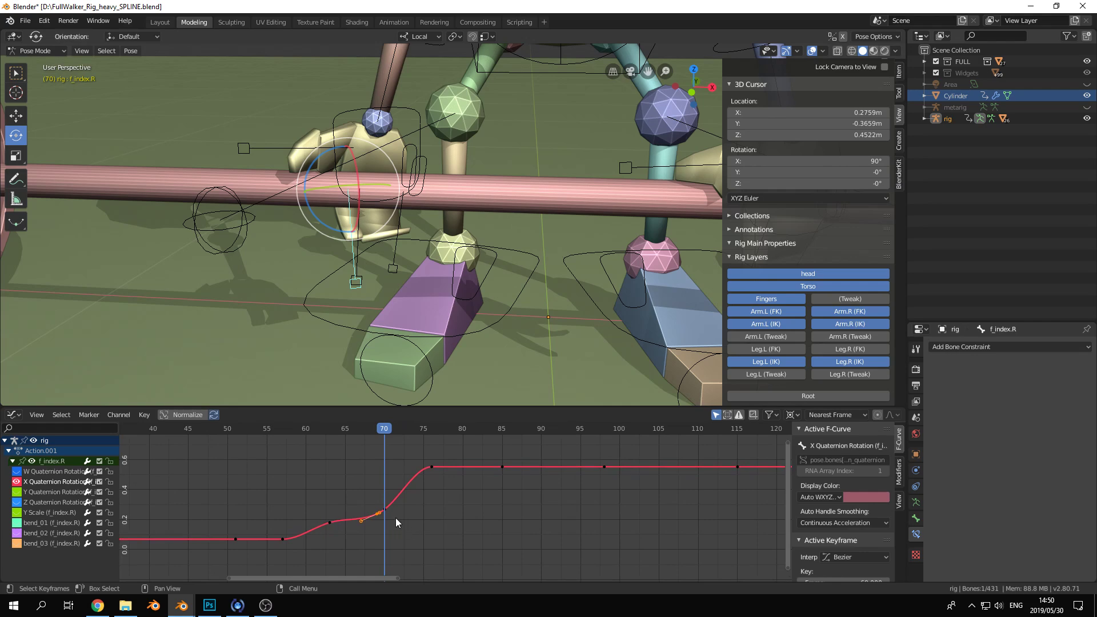
# Raise the frame 70 keyframe by about 0.11 and the frame 69 keyframe to match on the f_index.R X Quaternion Rotation curve
pyautogui.press('g')
pyautogui.press('y')
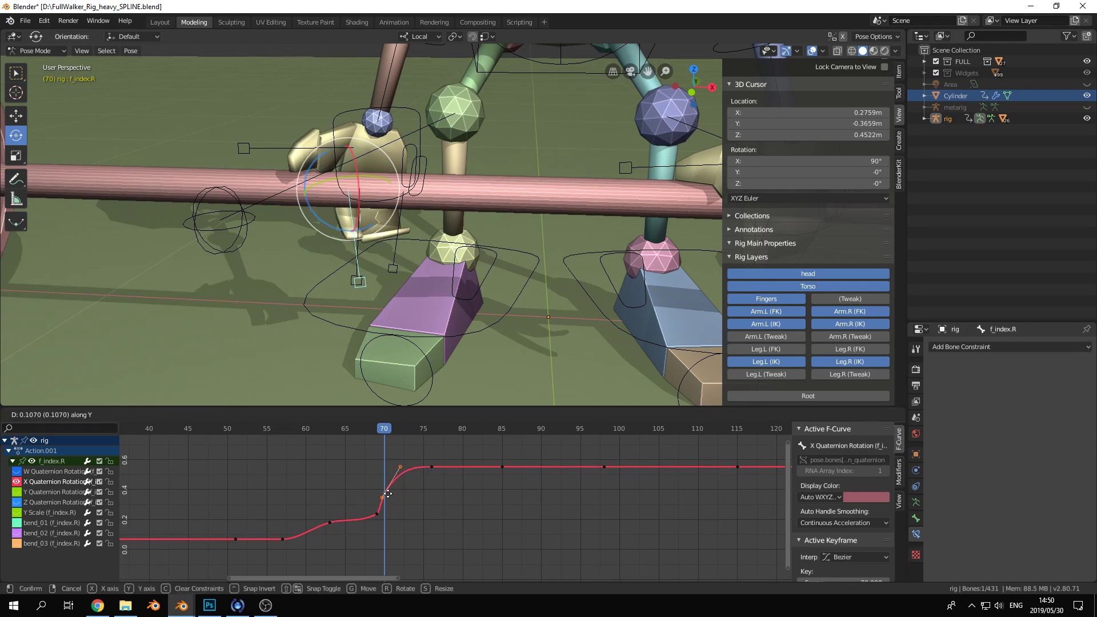
pyautogui.click(390, 495)
pyautogui.click(378, 514)
pyautogui.press('g')
pyautogui.click(379, 499)
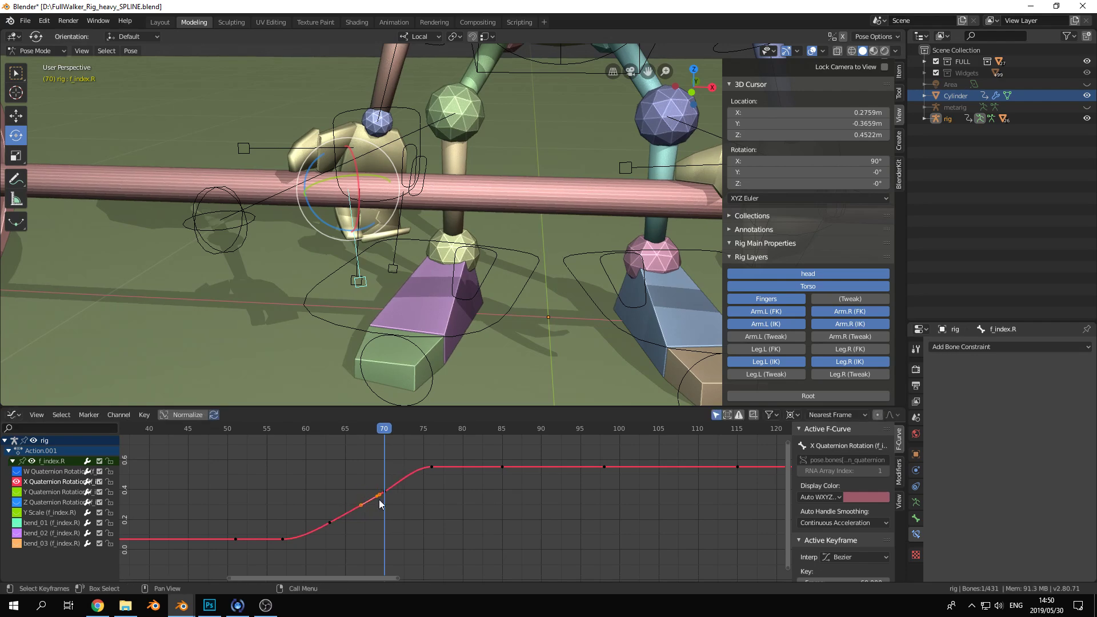
# Raise the frame 69 and frame 70 keyframes of f_index.R's X Quaternion Rotation further, by about 0.05, to ease into frame 76
pyautogui.moveTo(390, 432)
pyautogui.mouseDown()
pyautogui.moveTo(355, 428)
pyautogui.moveTo(423, 435)
pyautogui.moveTo(348, 438)
pyautogui.moveTo(428, 438)
pyautogui.moveTo(355, 436)
pyautogui.moveTo(382, 433)
pyautogui.mouseUp()
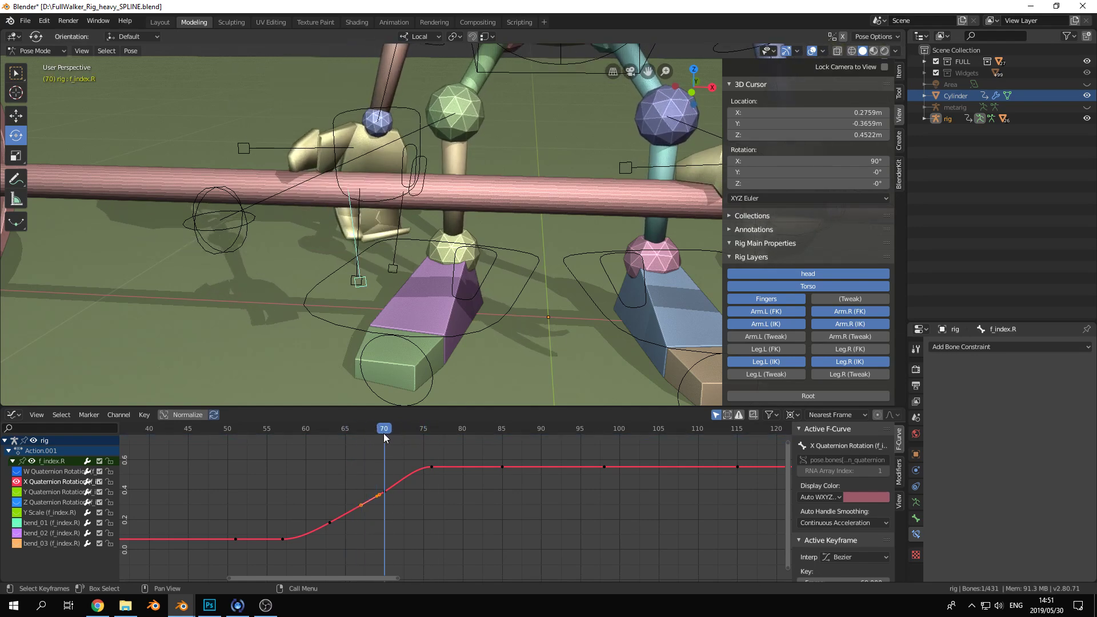
pyautogui.click(393, 494)
pyautogui.click(389, 492)
pyautogui.press('g')
pyautogui.press('y')
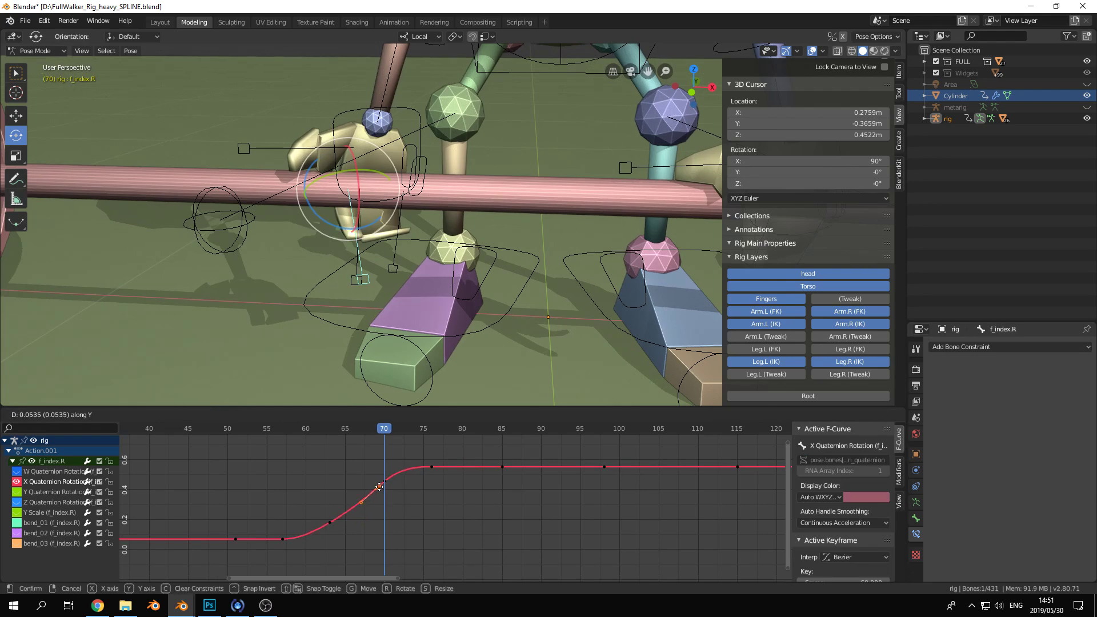
pyautogui.click(382, 486)
# Select the right middle finger control f_middle.R and isolate its X Quaternion Rotation curve
pyautogui.click(354, 286)
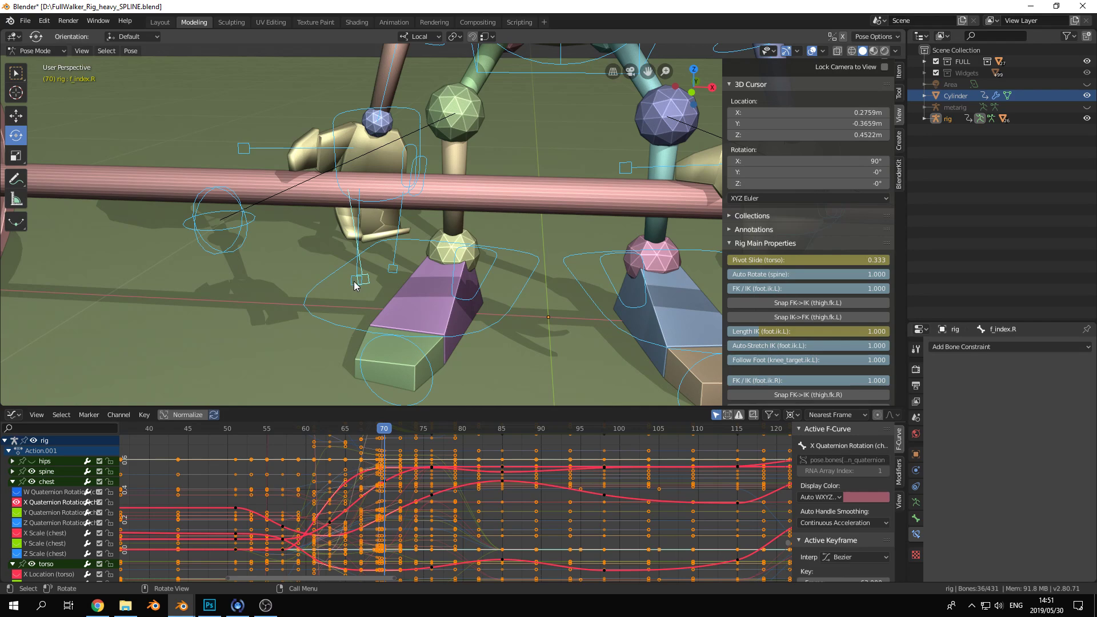
pyautogui.click(354, 286)
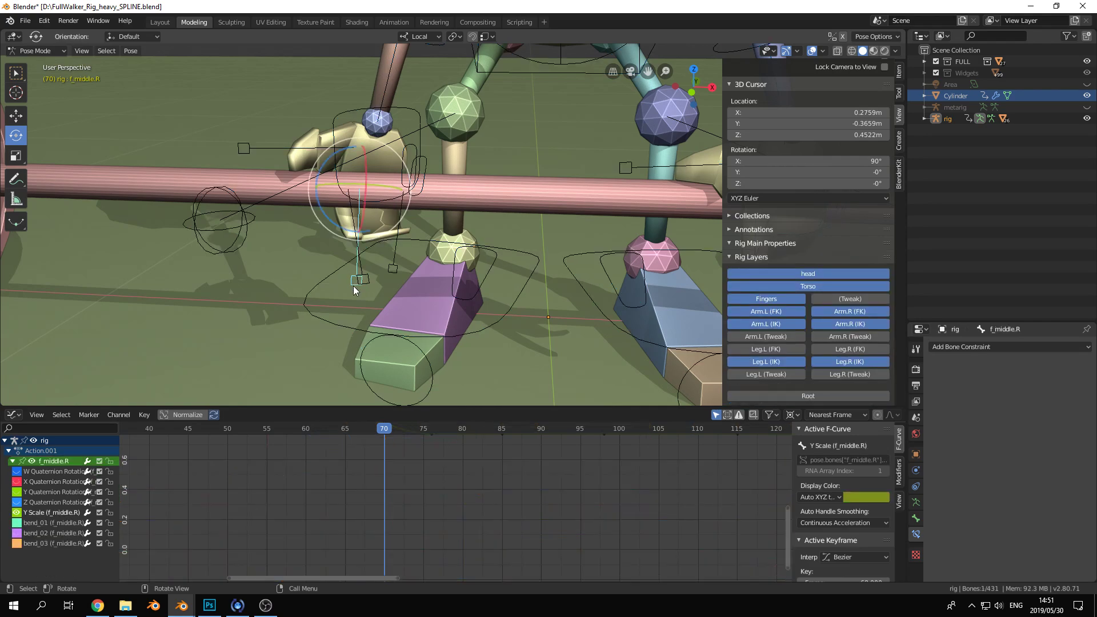
pyautogui.click(20, 484)
pyautogui.scroll(1, 400, 520)
# Raise the frame 69 and frame 70 keyframes on the f_middle.R X Quaternion Rotation curve and check the curl up to frame 74
pyautogui.click(377, 520)
pyautogui.click(369, 513)
pyautogui.press('g')
pyautogui.press('y')
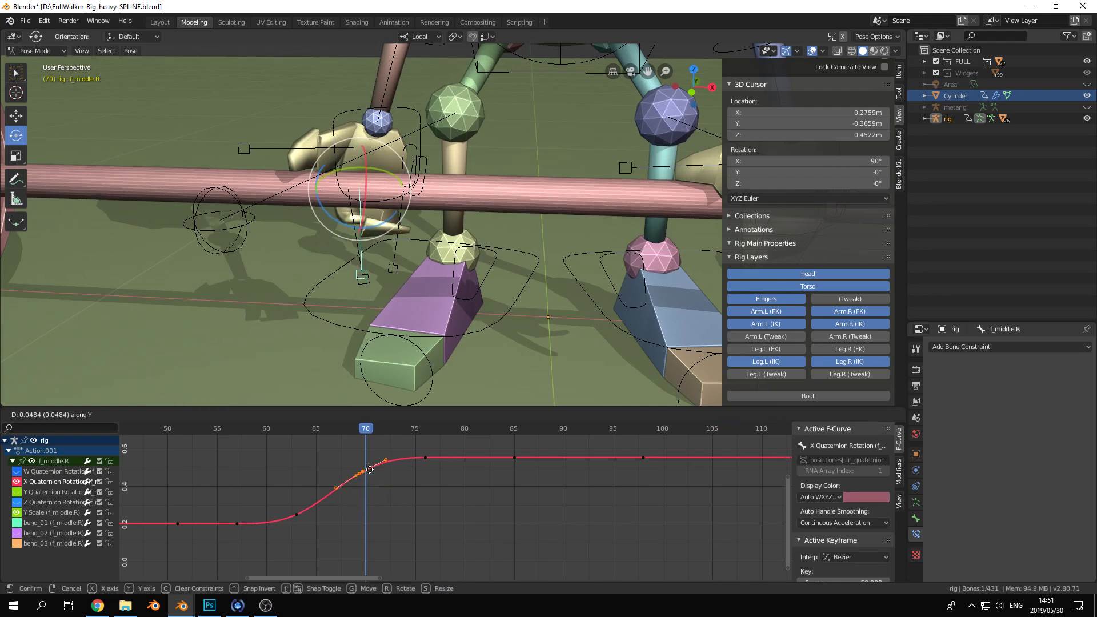
pyautogui.click(369, 470)
pyautogui.click(308, 524)
pyautogui.moveTo(365, 437); pyautogui.dragTo(405, 433)
# Isolate the X Quaternion Rotation curve of f_ring.R and raise its frame 70 and frame 69 keyframes into a smooth rise toward frame 76
pyautogui.click(407, 256)
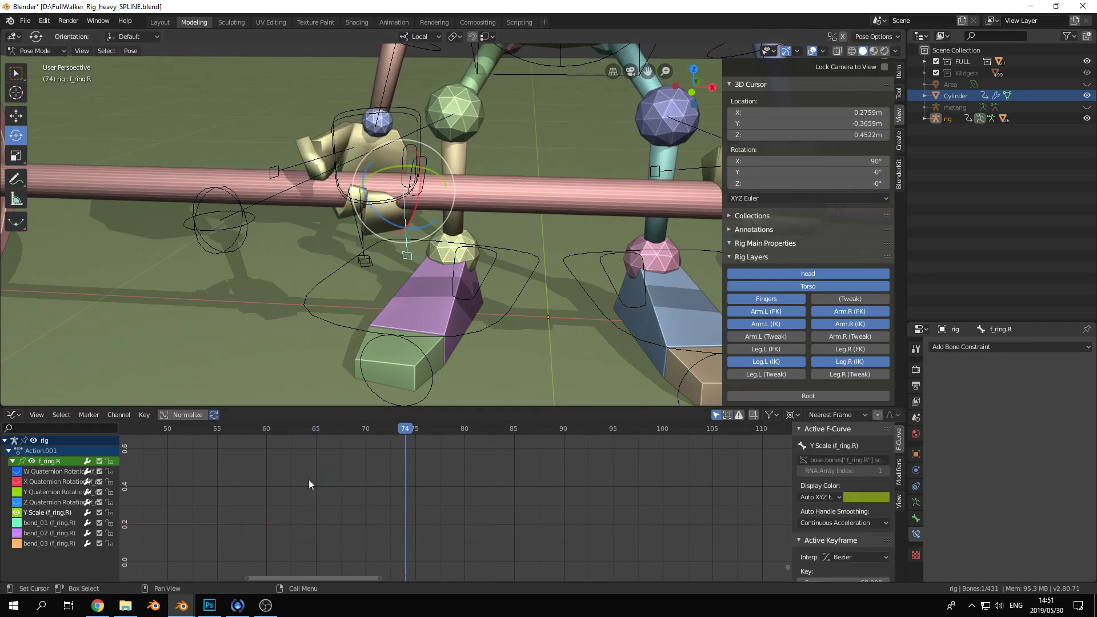
pyautogui.click(32, 482)
pyautogui.click(367, 513)
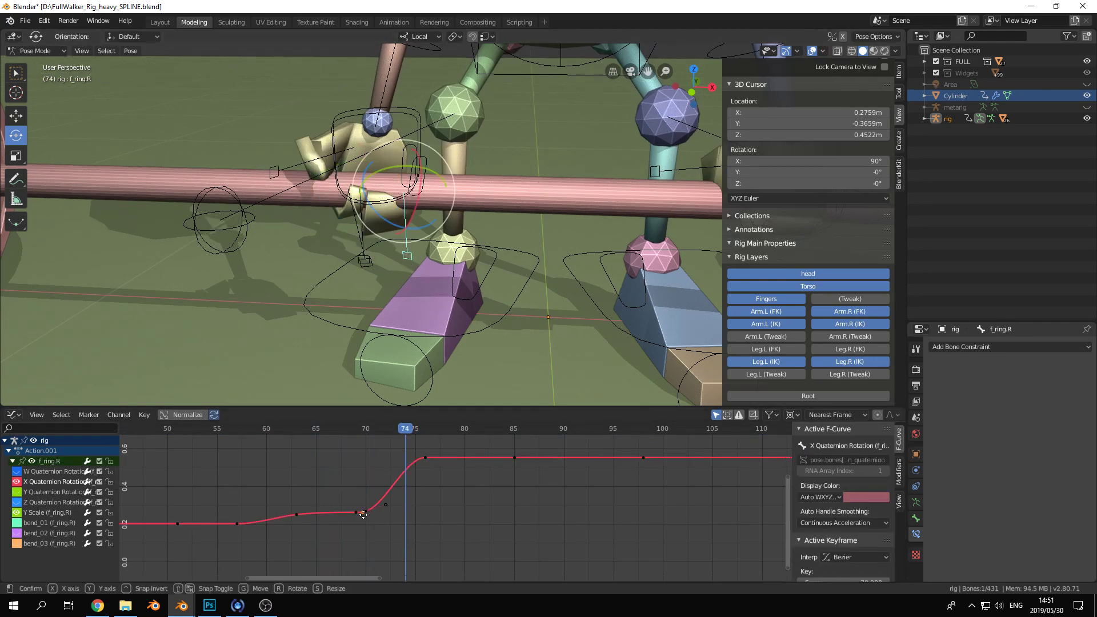
pyautogui.press('g')
pyautogui.press('y')
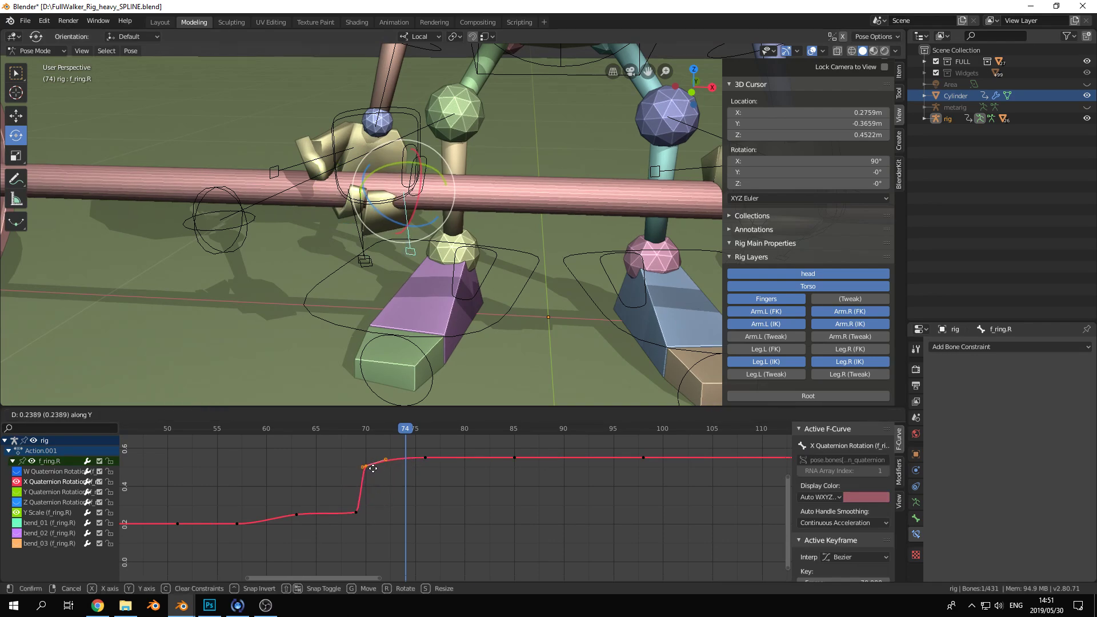
pyautogui.click(372, 468)
pyautogui.click(356, 512)
pyautogui.press('g')
pyautogui.press('y')
pyautogui.click(363, 478)
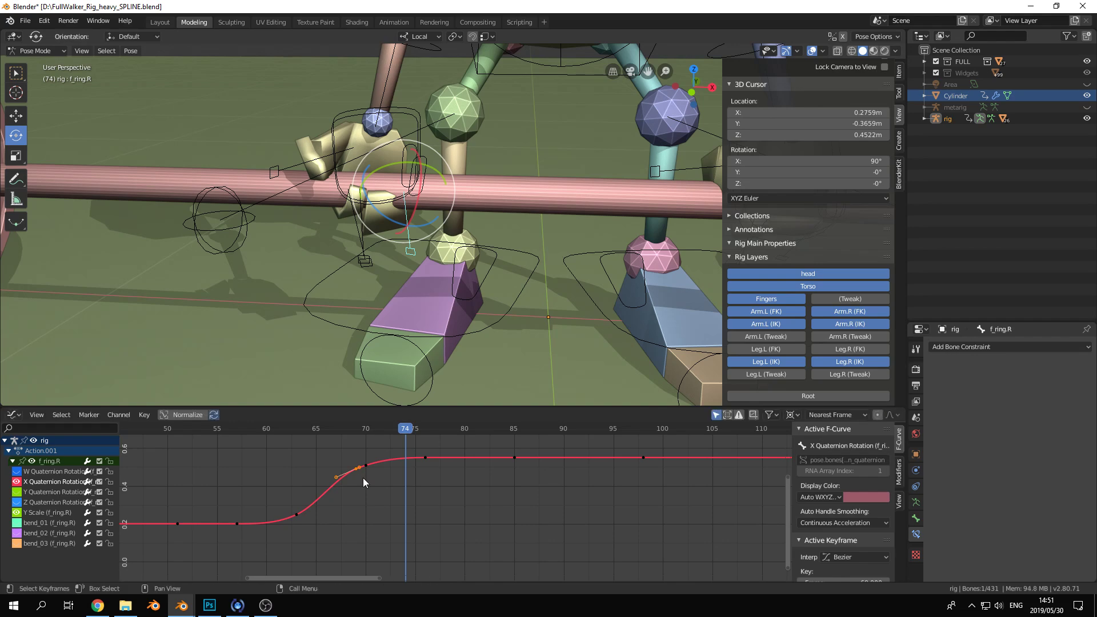
# Raise the frame 63 keyframe on the f_ring.R X Quaternion Rotation curve and check the grab through frame 83
pyautogui.press('g')
pyautogui.press('y')
pyautogui.click(301, 502)
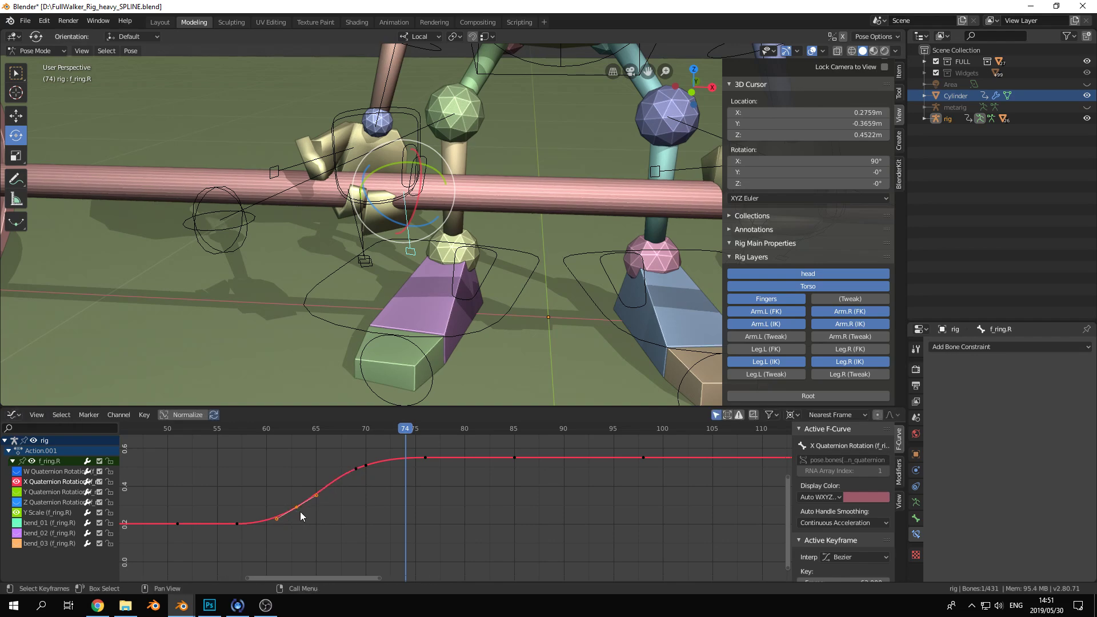
pyautogui.click(295, 432)
pyautogui.moveTo(294, 433); pyautogui.dragTo(493, 452)
# Try lowering the frame 76 keyframe on the f_ring.R X Quaternion Rotation curve to test the ring finger's curl around the bar
pyautogui.moveTo(492, 274); pyautogui.dragTo(372, 289, button='middle')
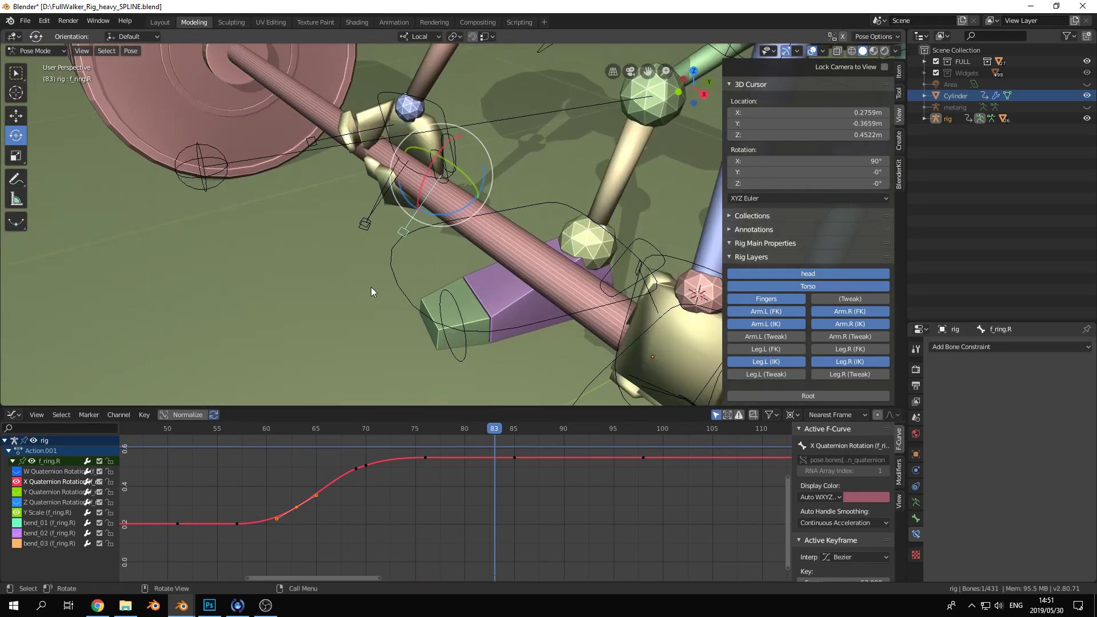
pyautogui.scroll(2, 372, 289)
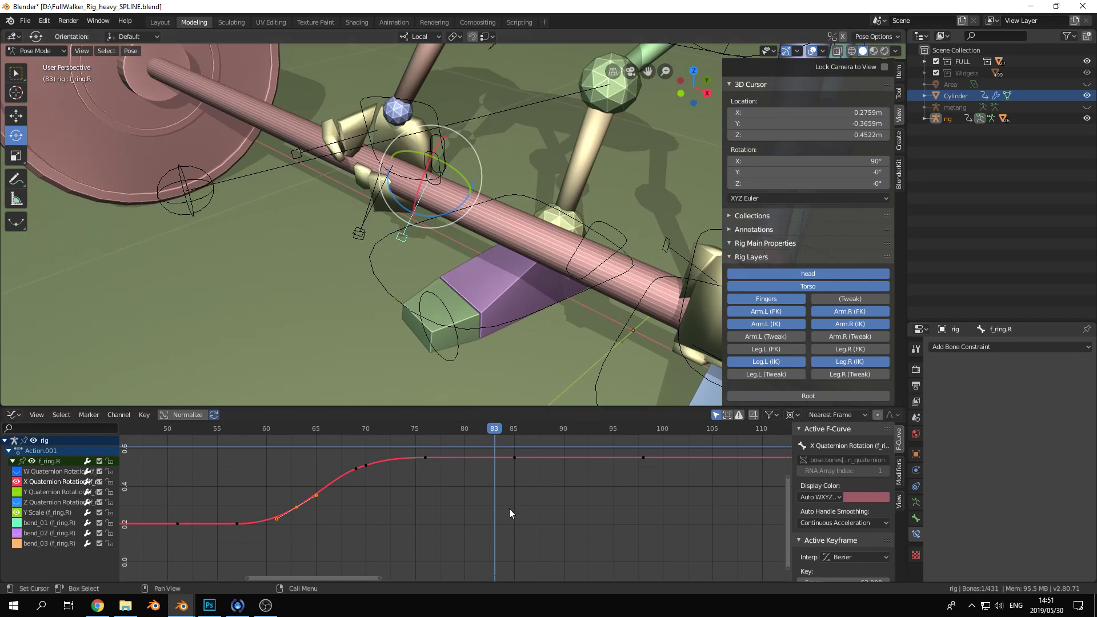
pyautogui.moveTo(443, 430); pyautogui.dragTo(427, 435)
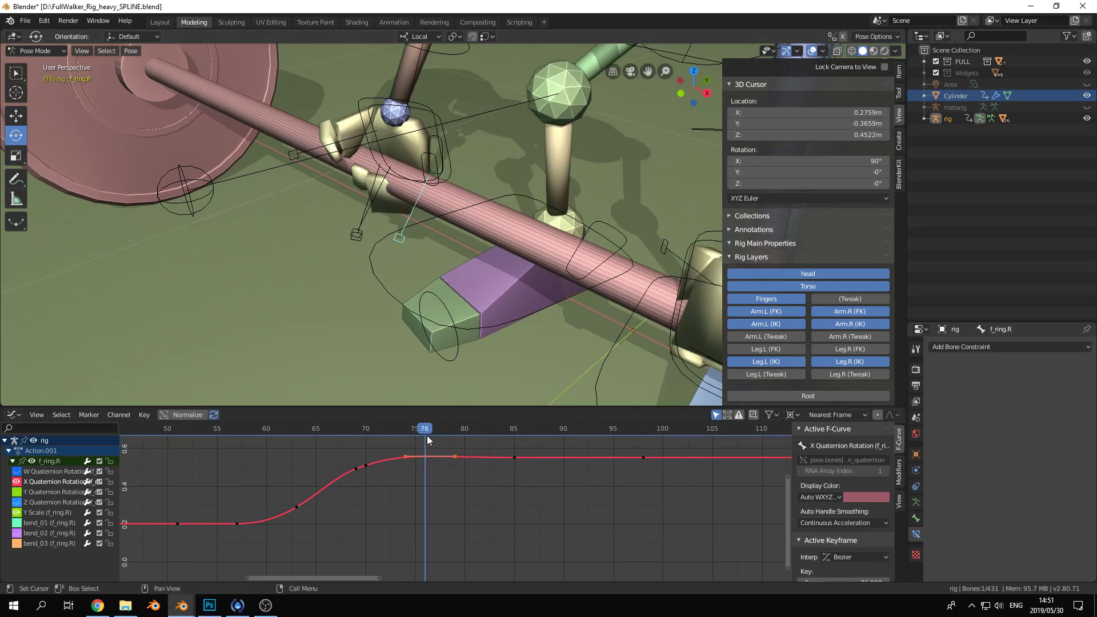
pyautogui.click(424, 457)
pyautogui.press('g')
pyautogui.press('y')
pyautogui.click(424, 495)
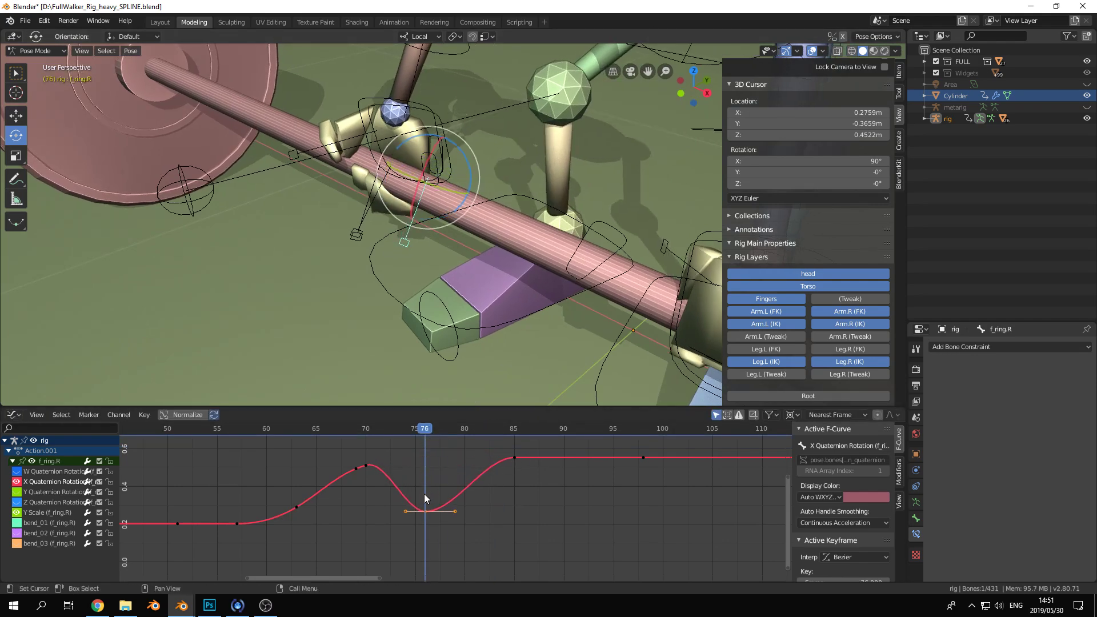
pyautogui.keyDown('ctrl'); pyautogui.moveTo(506, 506); pyautogui.dragTo(551, 486, button='middle'); pyautogui.keyUp('ctrl')
pyautogui.hotkey('ctrl', 'z')
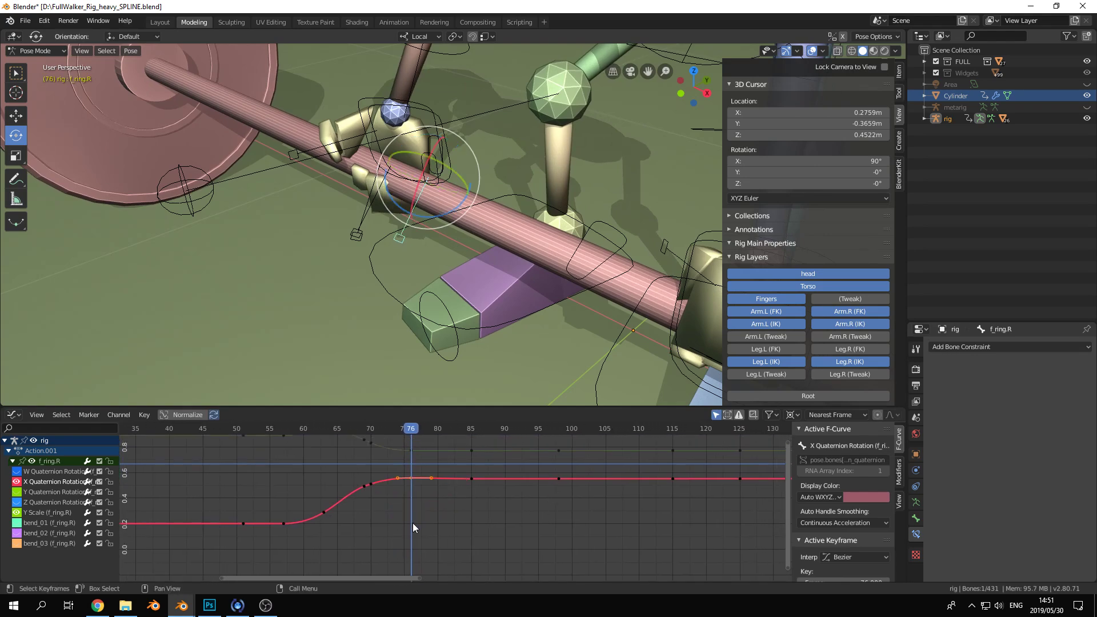
# Check the ring finger's curl at frame 72, select the right thumb control and isolate its Y Quaternion Rotation curve
pyautogui.scroll(2, 406, 520)
pyautogui.moveTo(380, 215); pyautogui.dragTo(388, 268, button='middle')
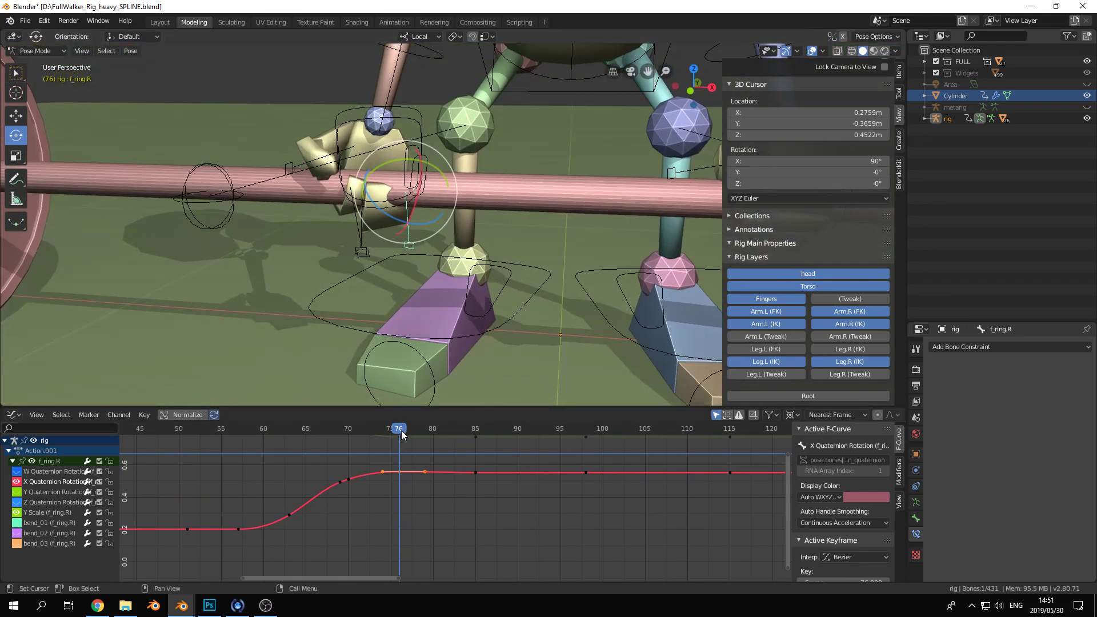
pyautogui.moveTo(400, 432); pyautogui.dragTo(366, 472)
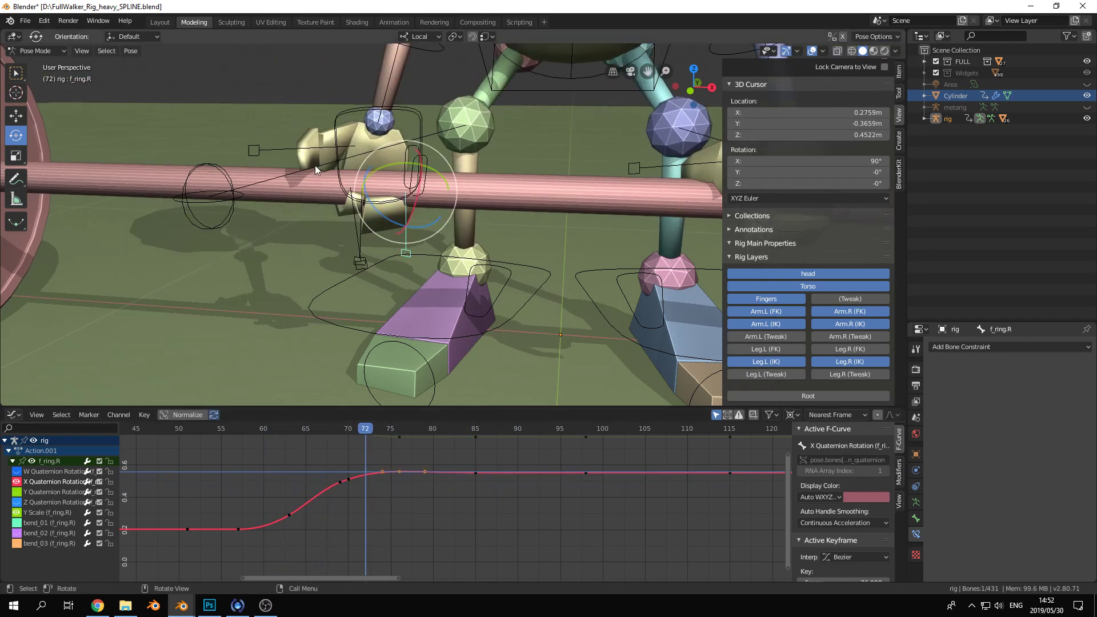
pyautogui.click(257, 148)
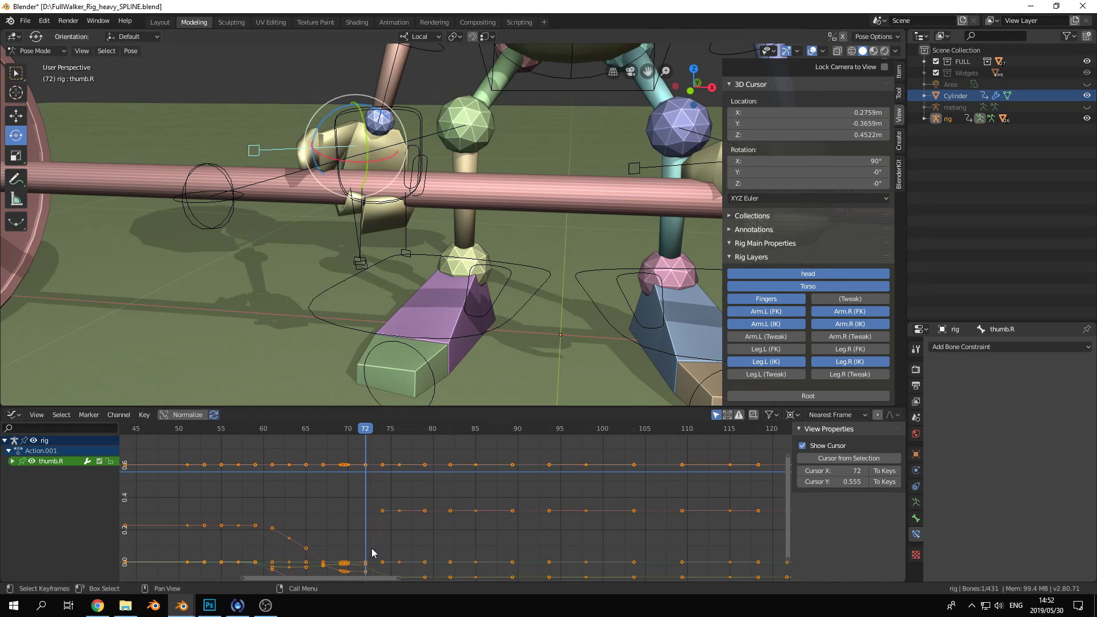
pyautogui.press('Home')
pyautogui.click(12, 462)
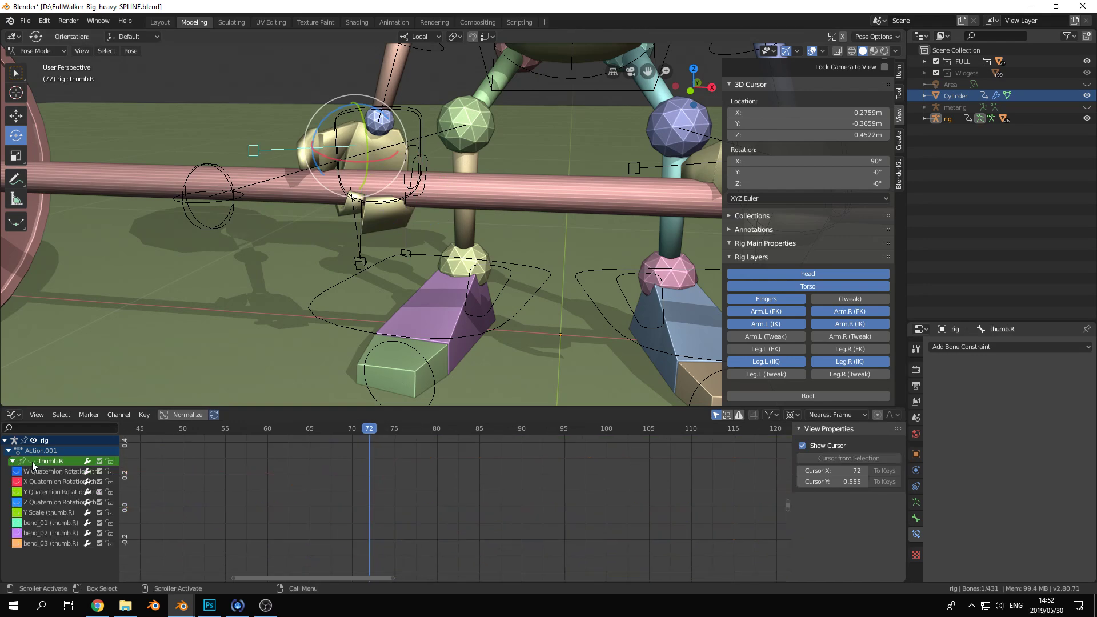
pyautogui.click(17, 492)
pyautogui.press('x')
pyautogui.click(365, 533)
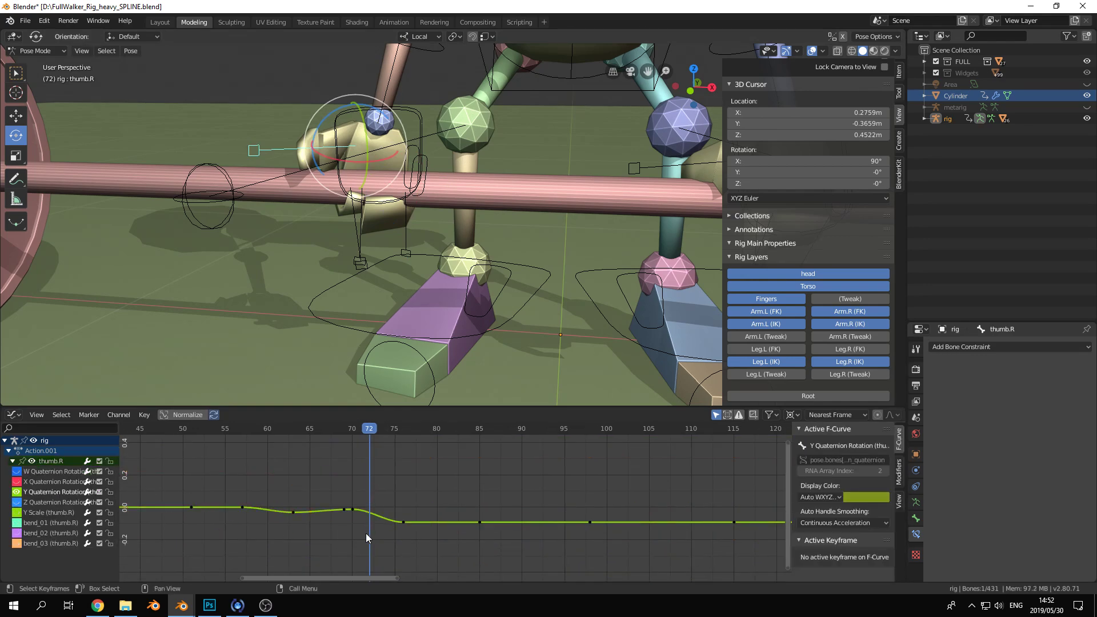
pyautogui.press('Home')
# Lower the frame 69 and 70 keyframes on the thumb.R Y Quaternion Rotation curve to about -0.1 and check the grab through frame 76
pyautogui.moveTo(361, 429); pyautogui.dragTo(339, 440)
pyautogui.click(332, 511)
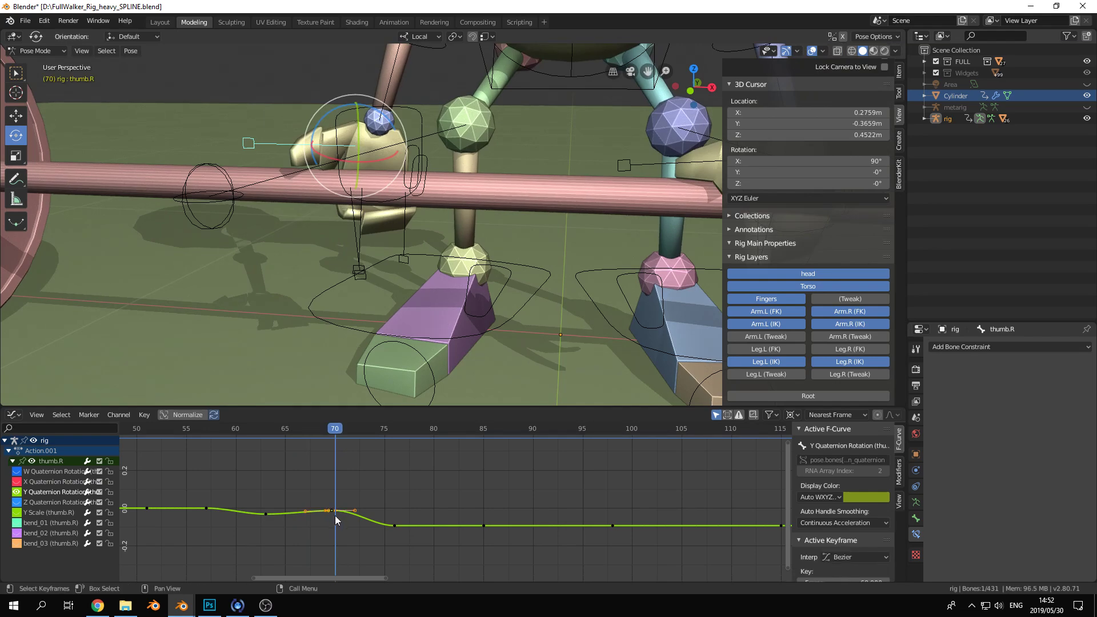
pyautogui.press('g')
pyautogui.press('y')
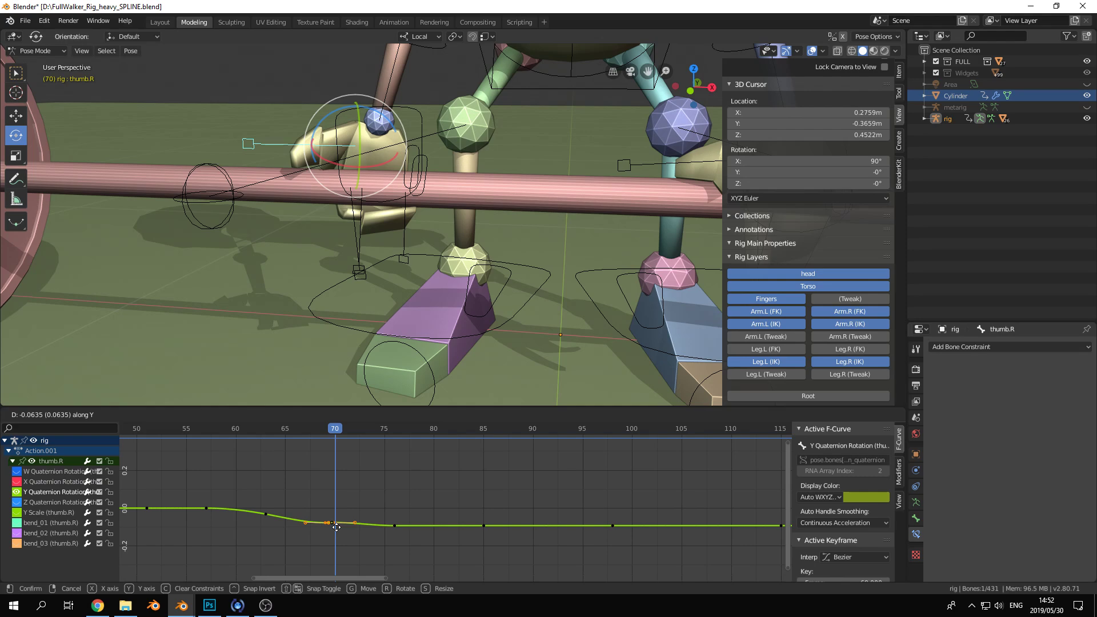
pyautogui.click(337, 527)
pyautogui.click(295, 428)
pyautogui.moveTo(307, 428); pyautogui.dragTo(394, 428)
pyautogui.click(393, 526)
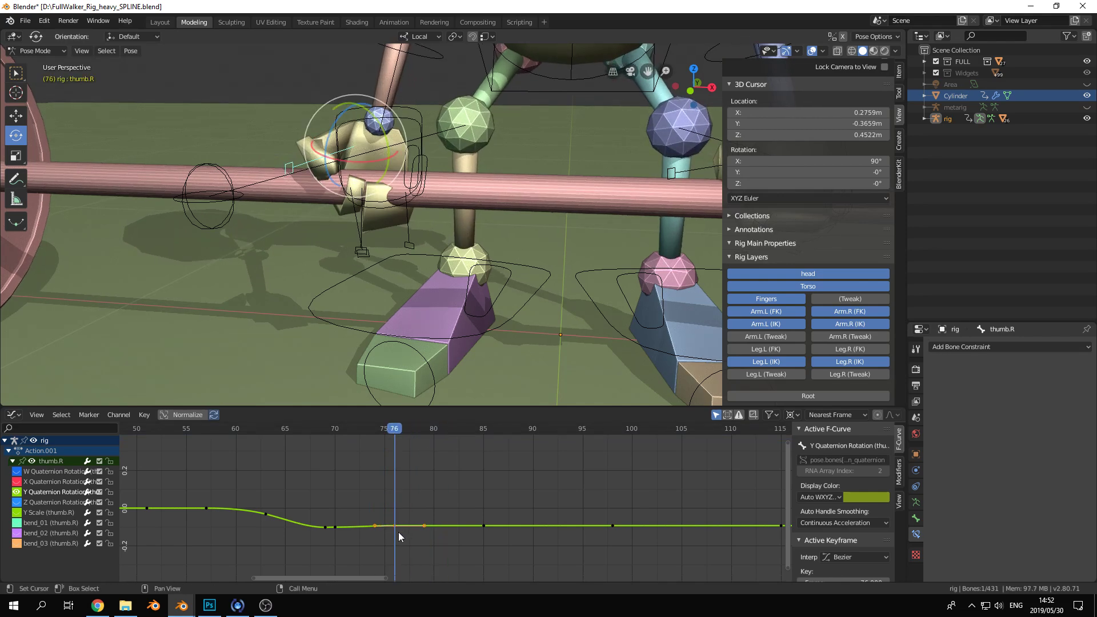
pyautogui.press('g')
pyautogui.press('y')
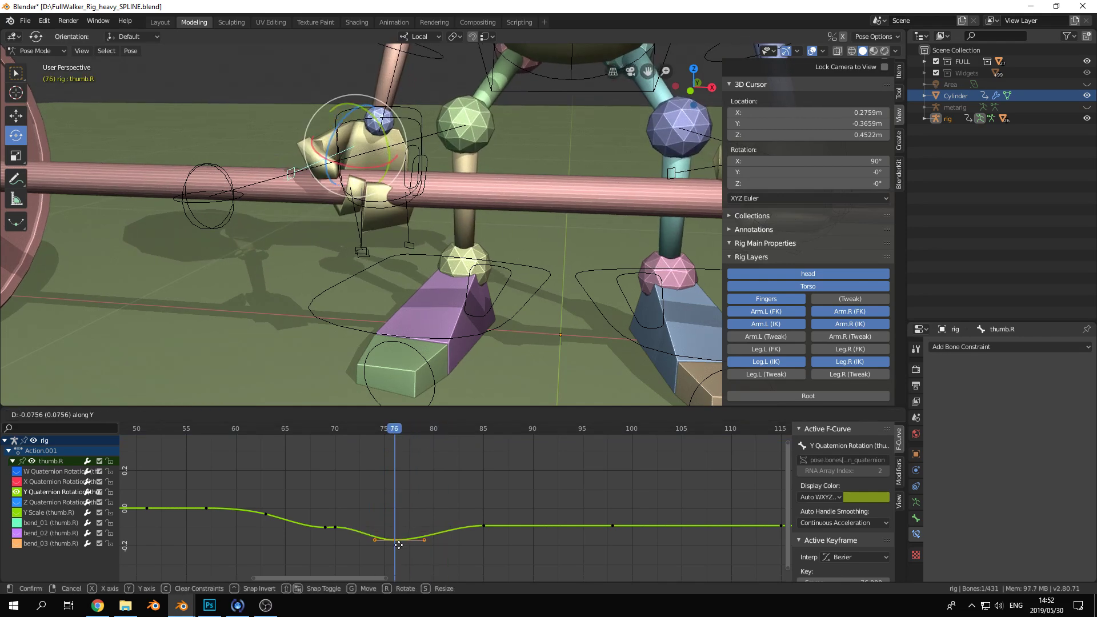
pyautogui.press('Escape')
# Isolate the Y Scale curve of thumb.R and review the thumb's length from frame 76 to 85
pyautogui.click(17, 492)
pyautogui.click(32, 512)
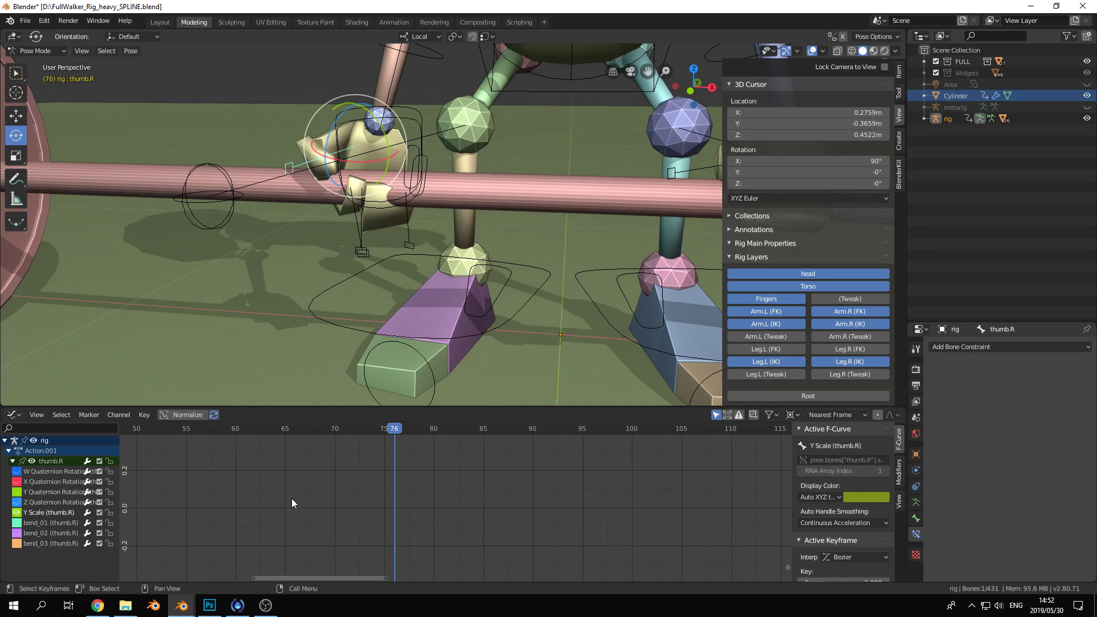
pyautogui.press('Home')
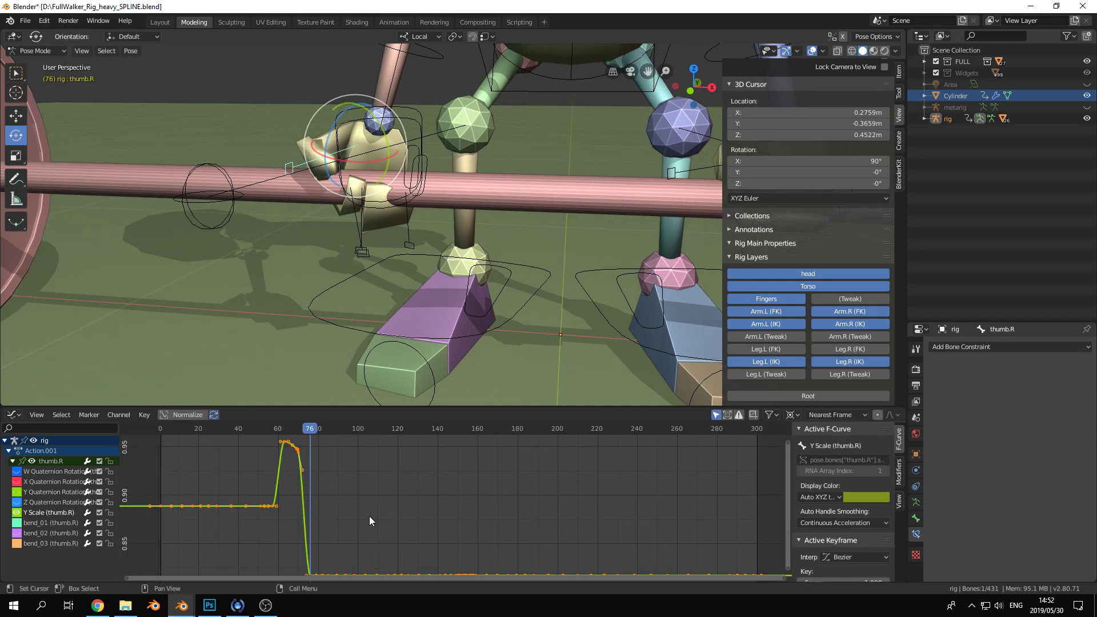
pyautogui.keyDown('ctrl'); pyautogui.scroll(3, 375, 514); pyautogui.keyUp('ctrl')
pyautogui.keyDown('ctrl'); pyautogui.moveTo(373, 516); pyautogui.dragTo(395, 540, button='middle'); pyautogui.keyUp('ctrl')
pyautogui.keyDown('ctrl'); pyautogui.moveTo(396, 489); pyautogui.dragTo(475, 488, button='middle'); pyautogui.keyUp('ctrl')
pyautogui.moveTo(430, 430); pyautogui.dragTo(520, 431)
pyautogui.scroll(2, 368, 502)
# Lower the frame 85 keyframe on the thumb.R Y Scale curve slightly, smooth the drop at frames 69–70 and check through frame 82
pyautogui.click(502, 498)
pyautogui.click(513, 521)
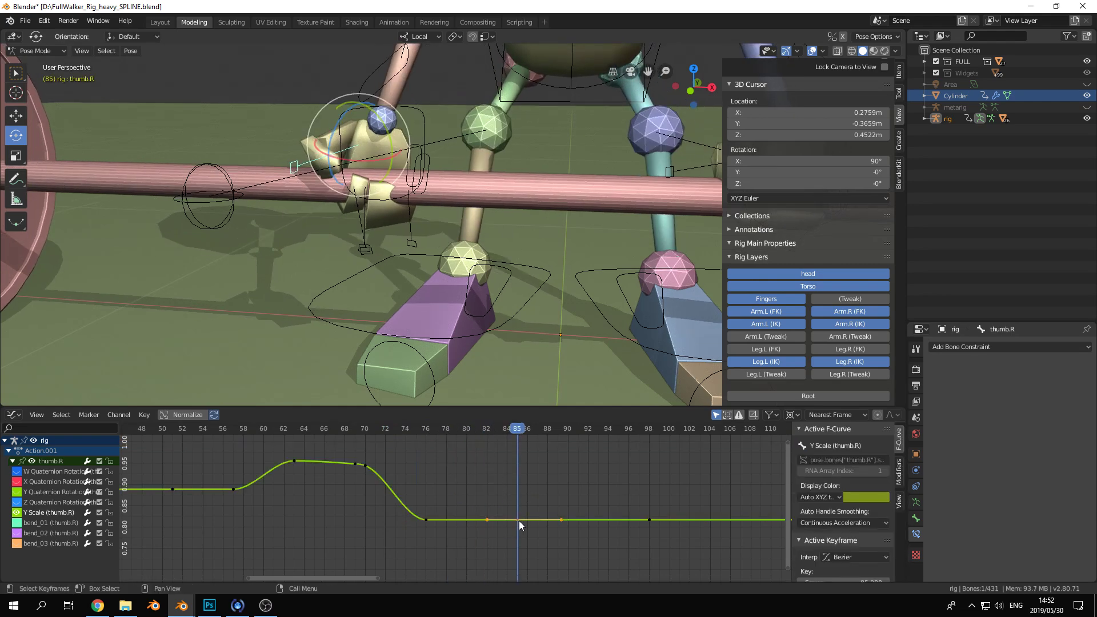
pyautogui.keyDown('ctrl'); pyautogui.rightClick(518, 520); pyautogui.keyUp('ctrl')
pyautogui.press('g')
pyautogui.press('y')
pyautogui.click(517, 530)
pyautogui.moveTo(395, 444); pyautogui.dragTo(356, 475)
pyautogui.moveTo(350, 430); pyautogui.dragTo(486, 449)
# View the whole character from the side around frame 97, select the torso control and isolate its Y Location curve
pyautogui.scroll(-5, 603, 74)
pyautogui.moveTo(603, 75); pyautogui.dragTo(481, 176, button='middle')
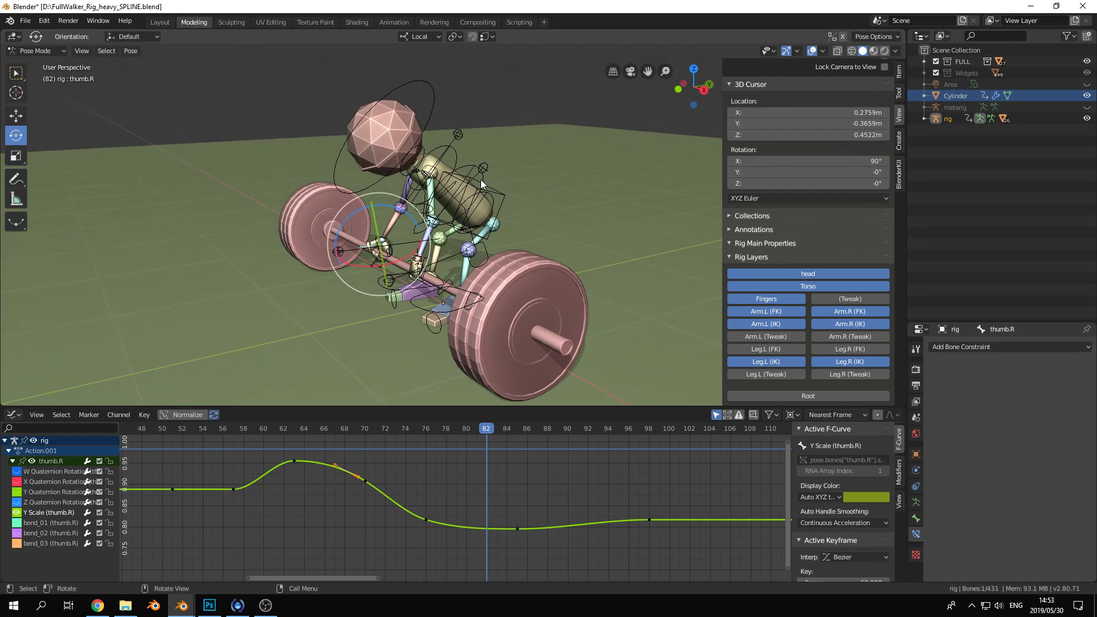
pyautogui.moveTo(546, 80); pyautogui.dragTo(456, 152, button='middle')
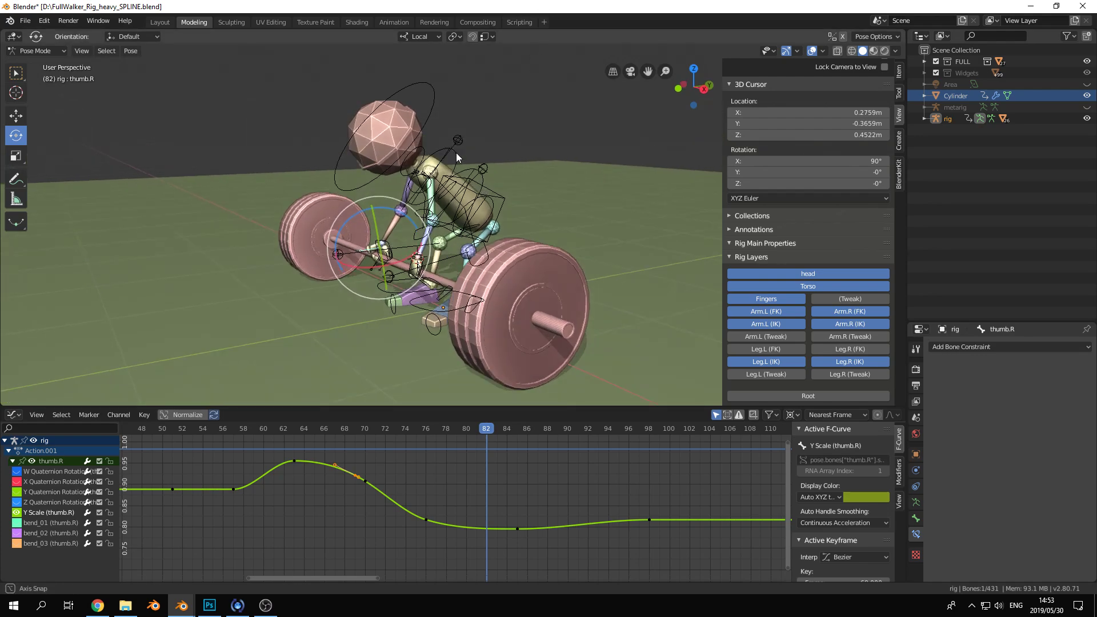
pyautogui.moveTo(479, 428); pyautogui.dragTo(639, 437)
pyautogui.click(507, 197)
pyautogui.moveTo(597, 225); pyautogui.dragTo(523, 242, button='middle')
pyautogui.moveTo(509, 188); pyautogui.dragTo(507, 224, button='middle')
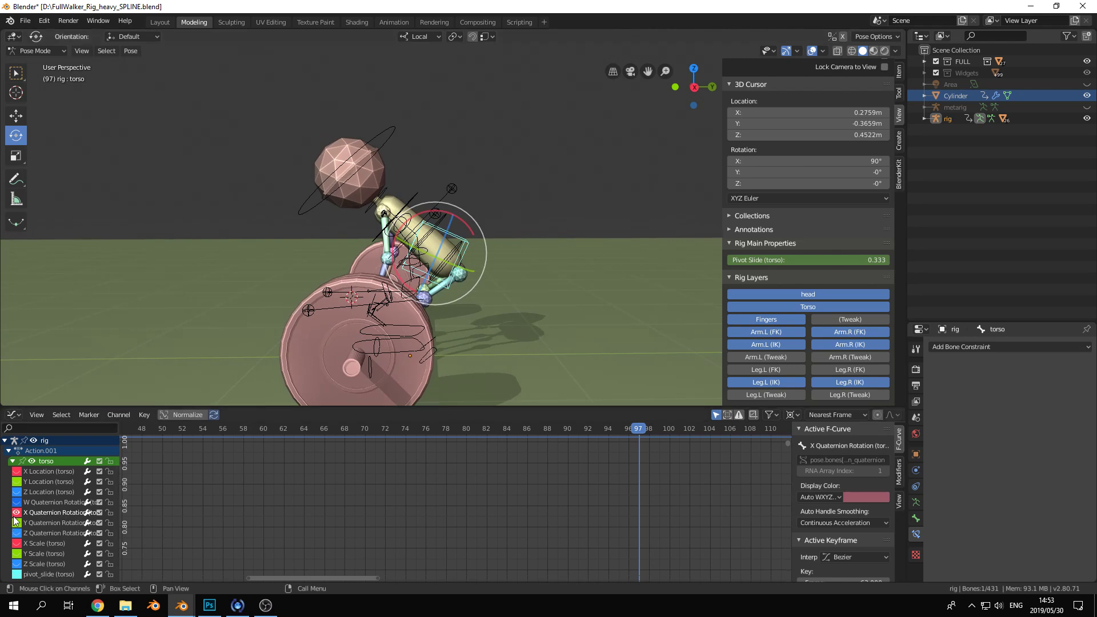
pyautogui.click(17, 484)
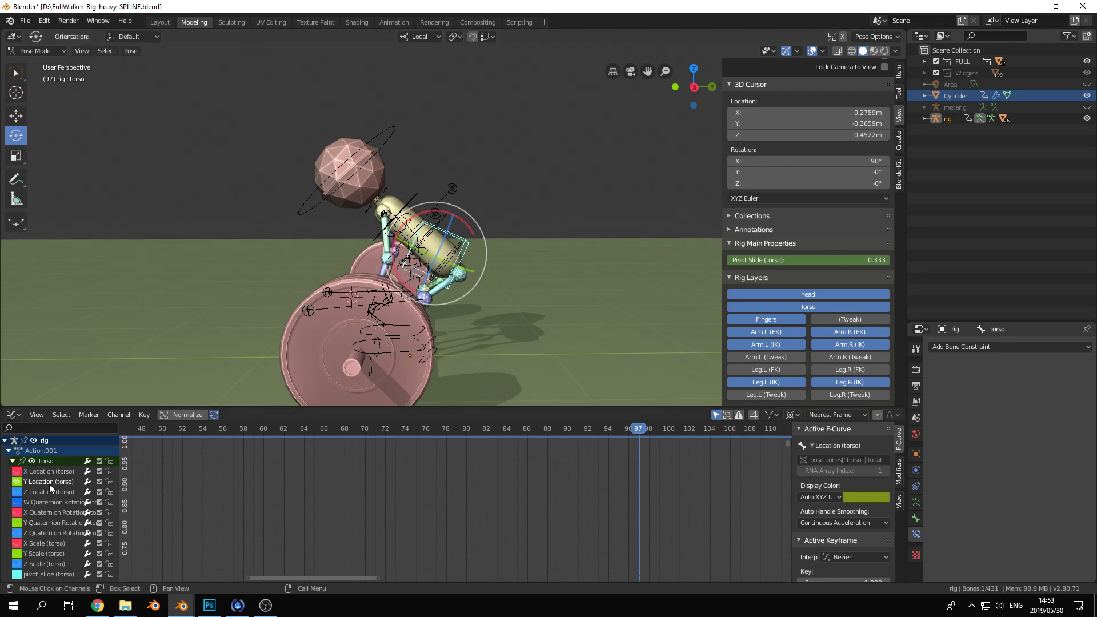
pyautogui.press('Home')
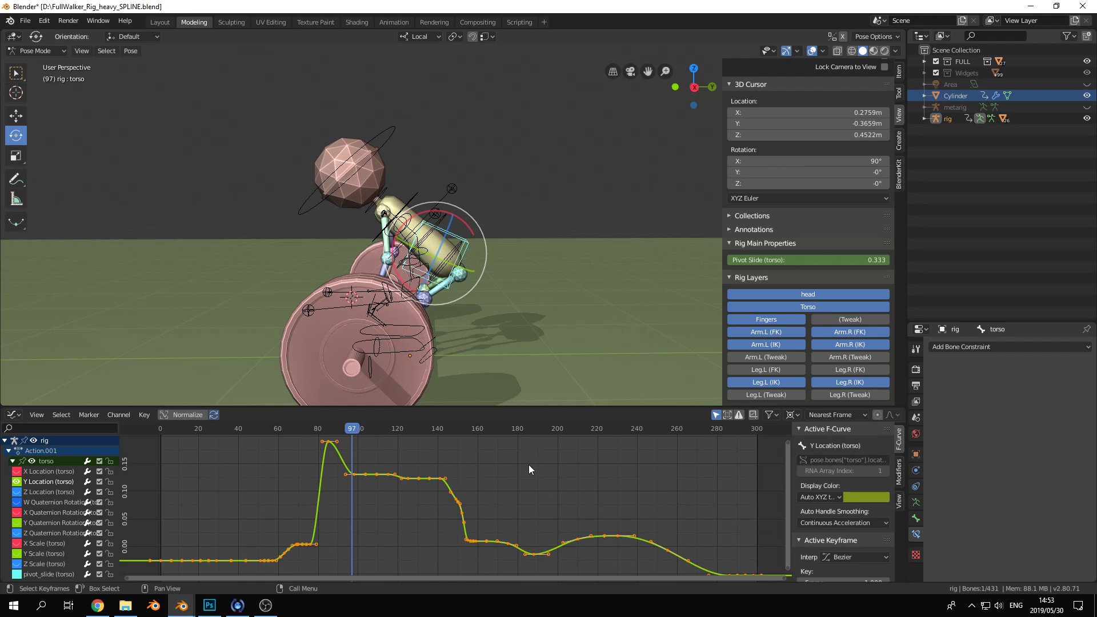
# Lower the frame 98 keyframe on the torso's Y Location curve to about 0.06 and check the motion up to frame 134
pyautogui.moveTo(349, 434)
pyautogui.mouseDown()
pyautogui.moveTo(312, 433)
pyautogui.moveTo(355, 429)
pyautogui.mouseUp()
pyautogui.scroll(2, 358, 477)
pyautogui.click(307, 463)
pyautogui.press('g')
pyautogui.press('y')
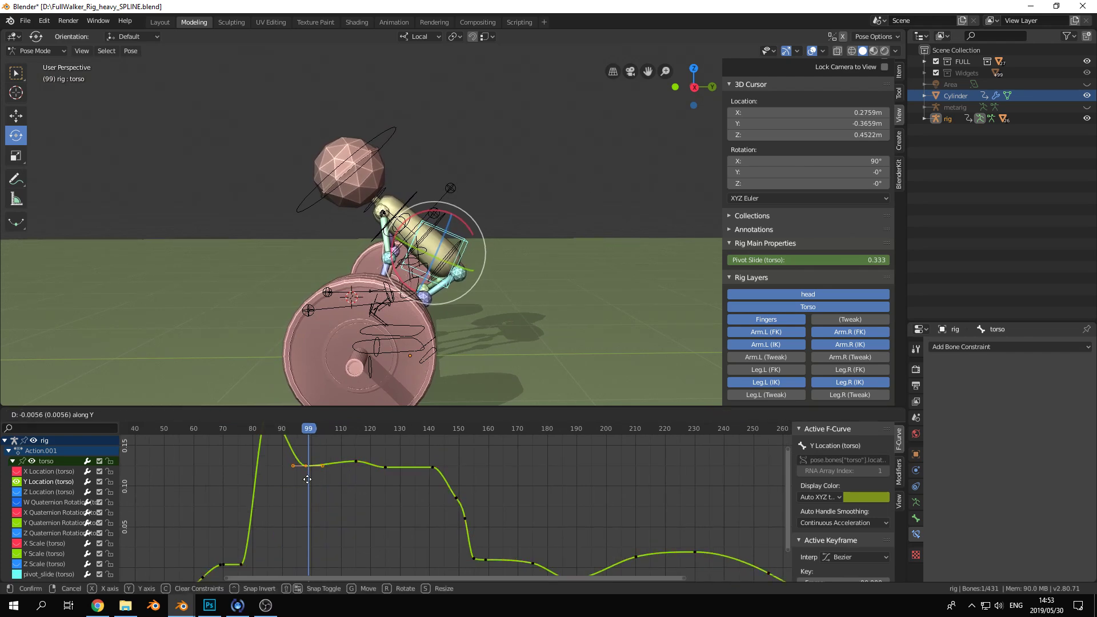
pyautogui.click(308, 530)
pyautogui.moveTo(422, 228); pyautogui.dragTo(423, 182, button='middle')
pyautogui.press('Right')
pyautogui.moveTo(292, 427); pyautogui.dragTo(411, 400)
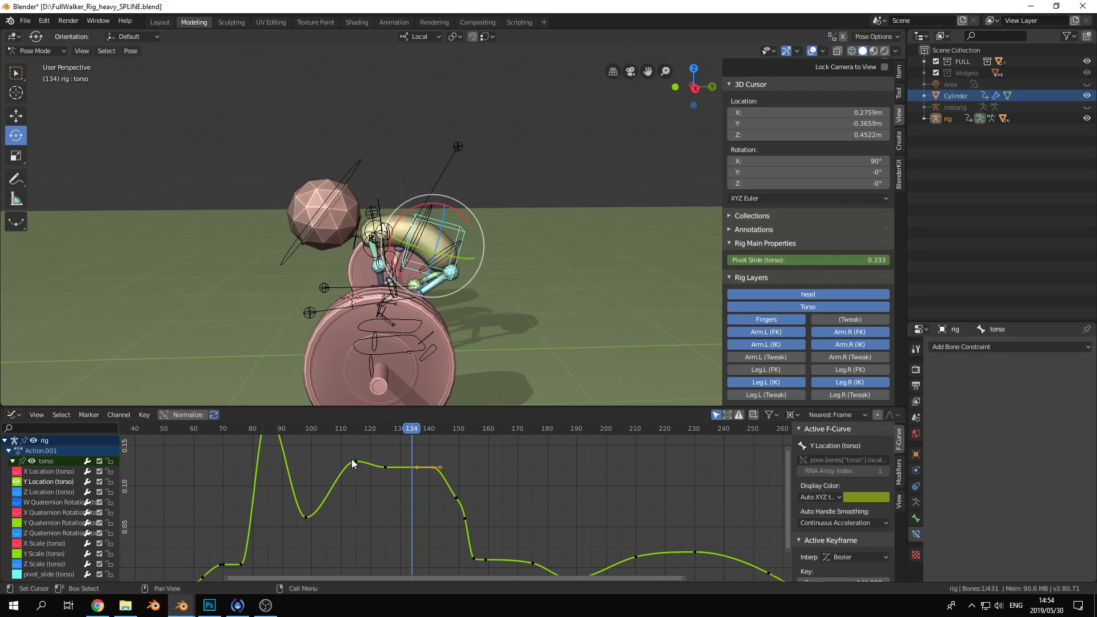
# Lower the frame 141 keyframe slightly and raise the frame 125 keyframe on the torso's Y Location curve
pyautogui.moveTo(414, 432); pyautogui.dragTo(391, 466)
pyautogui.press('g')
pyautogui.click(454, 469)
pyautogui.press('g')
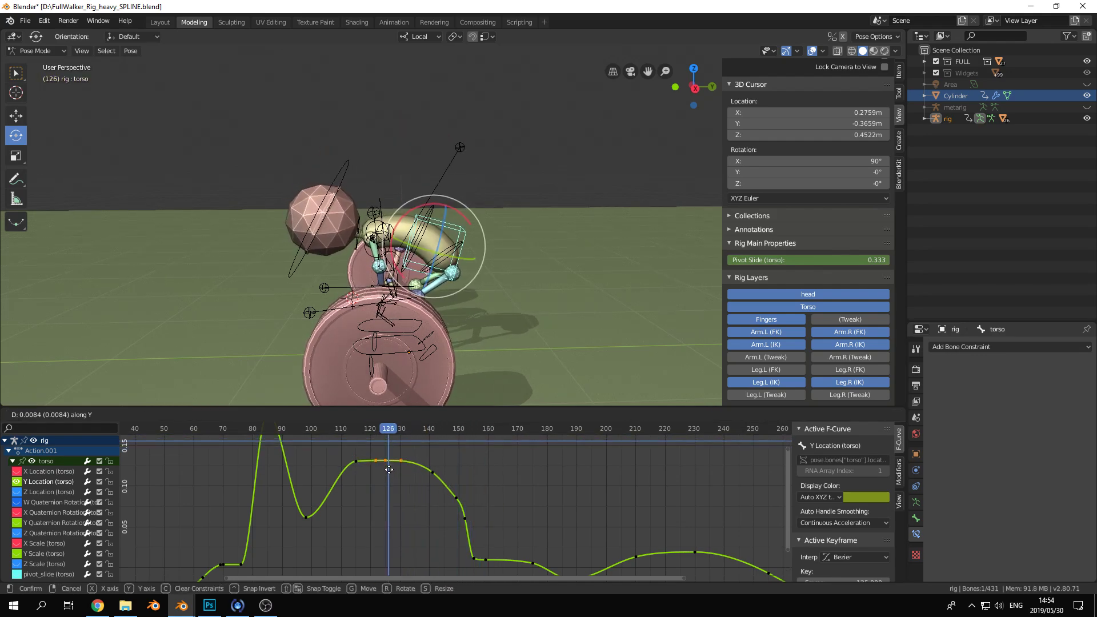
pyautogui.click(389, 465)
# Lower the frame 115 keyframe on the torso's Y Location curve to about 0.10 and check the surrounding frames
pyautogui.moveTo(388, 433); pyautogui.dragTo(344, 448)
pyautogui.click(358, 462)
pyautogui.press('g')
pyautogui.press('y')
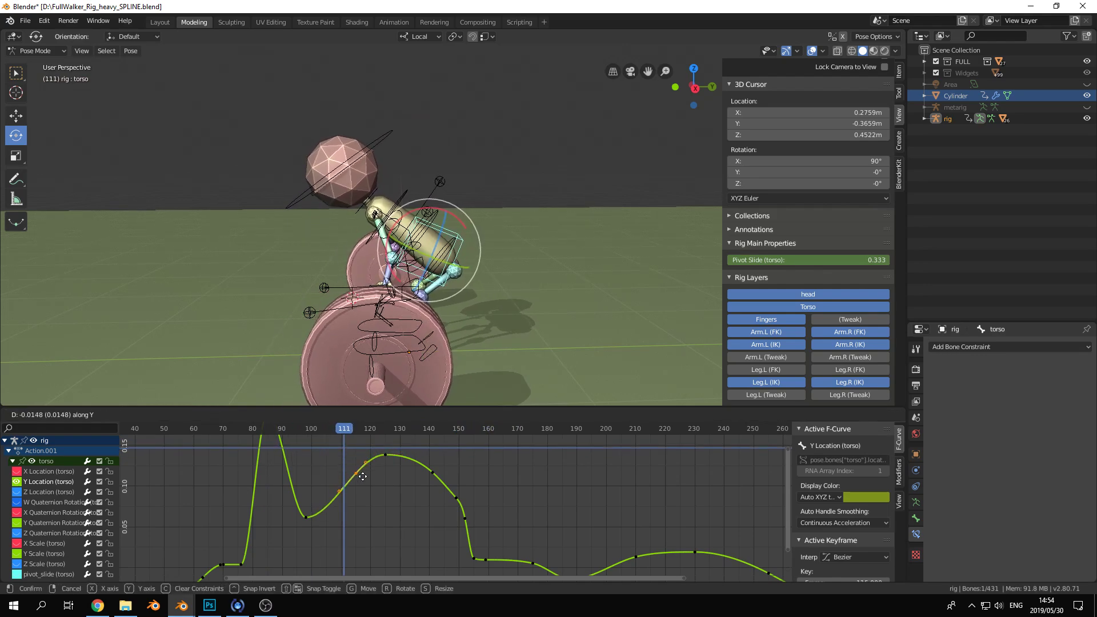
pyautogui.click(362, 483)
pyautogui.moveTo(352, 432)
pyautogui.mouseDown()
pyautogui.moveTo(228, 430)
pyautogui.moveTo(332, 430)
pyautogui.mouseUp()
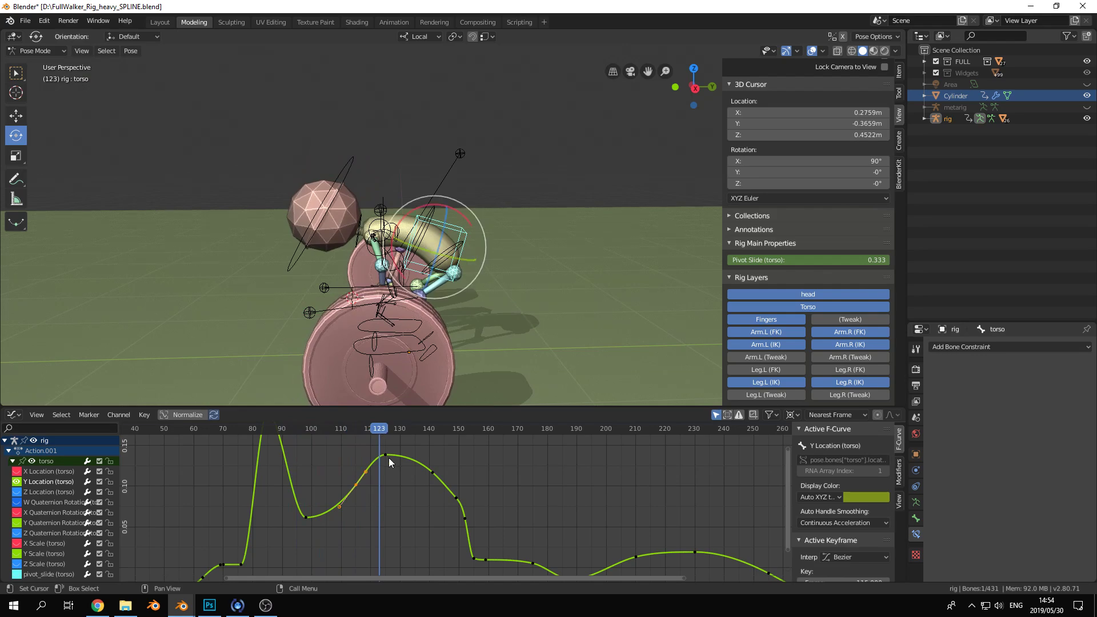
# Lower the frame 125 and frame 115 keyframes on the torso's Y Location curve into a gradual rise toward frame 141
pyautogui.press('g')
pyautogui.press('y')
pyautogui.click(394, 497)
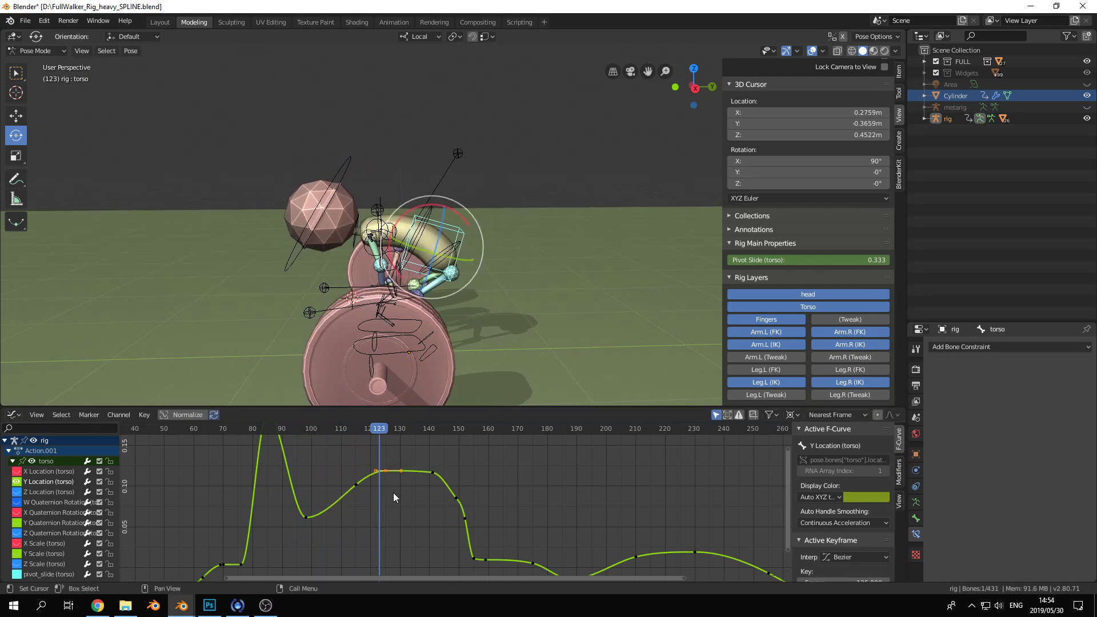
pyautogui.moveTo(354, 490); pyautogui.dragTo(376, 490)
pyautogui.press('g')
pyautogui.click(383, 452)
pyautogui.moveTo(371, 428)
pyautogui.mouseDown()
pyautogui.moveTo(310, 430)
pyautogui.moveTo(374, 433)
pyautogui.mouseUp()
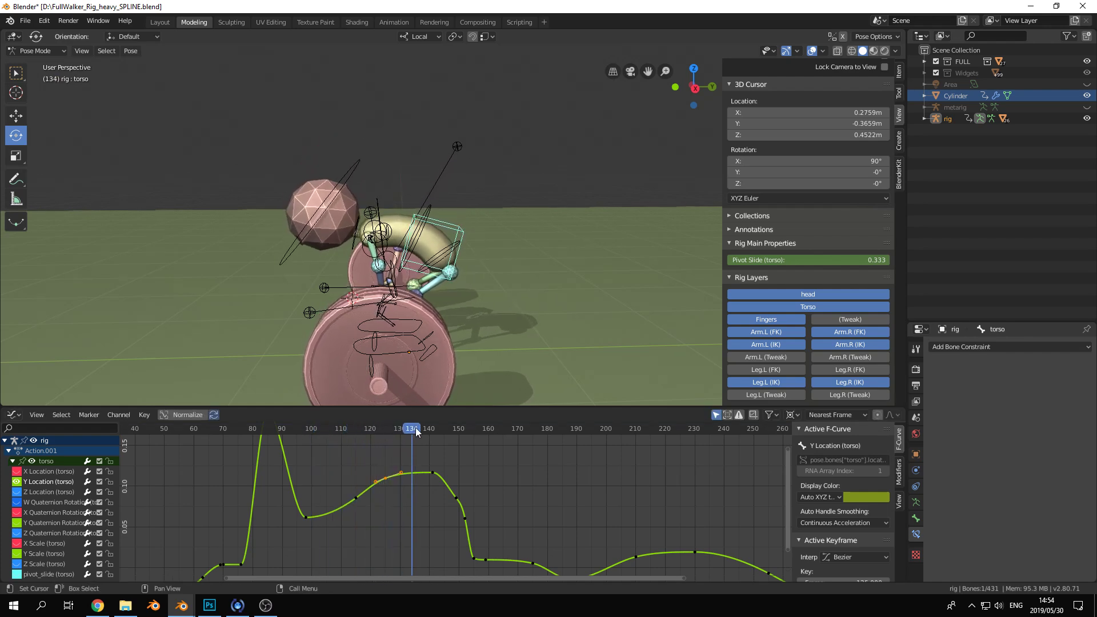
# Raise the frame 76 keyframe on the torso's Y Location curve to about 0.01 so the motion eases into the steep rise
pyautogui.moveTo(457, 435); pyautogui.dragTo(236, 448)
pyautogui.moveTo(264, 526); pyautogui.dragTo(382, 479, button='middle')
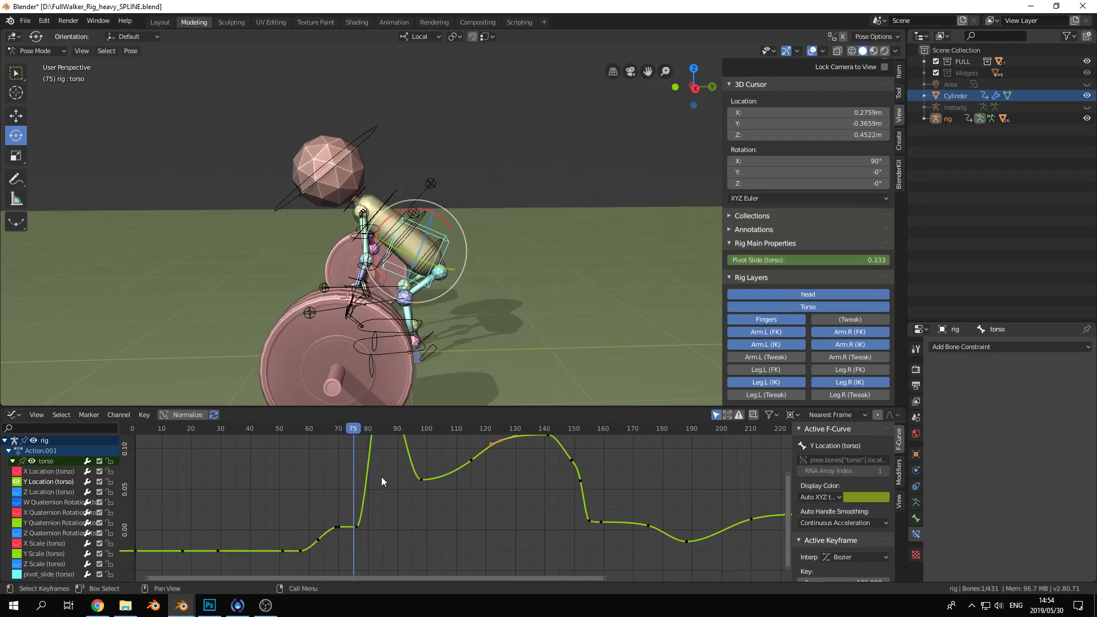
pyautogui.moveTo(343, 433); pyautogui.dragTo(356, 428)
pyautogui.click(355, 530)
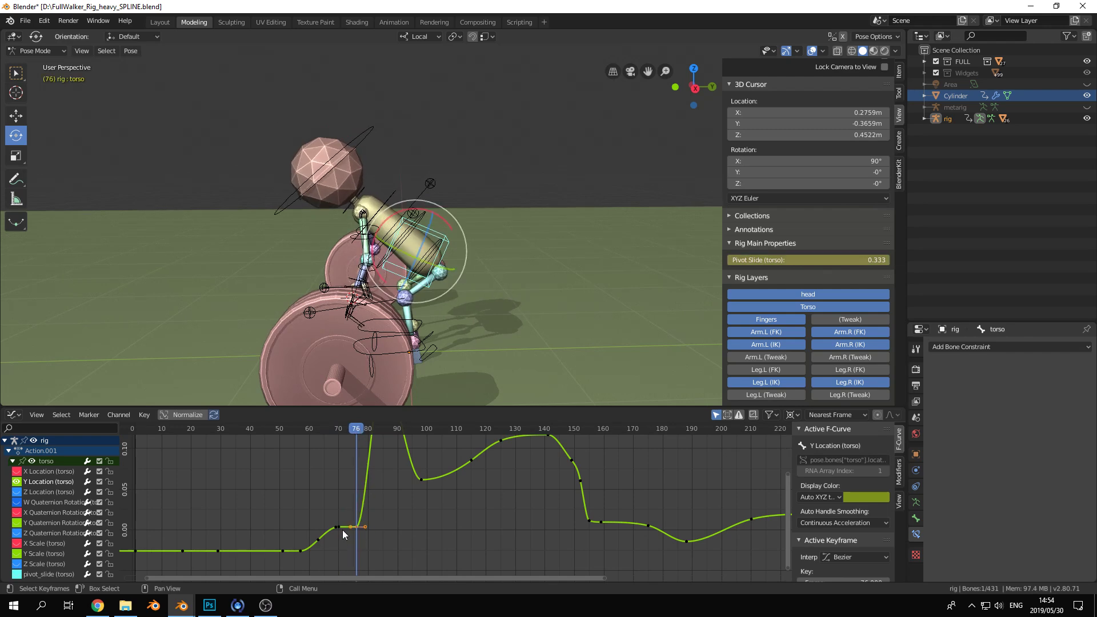
pyautogui.press('g')
pyautogui.press('y')
pyautogui.click(363, 528)
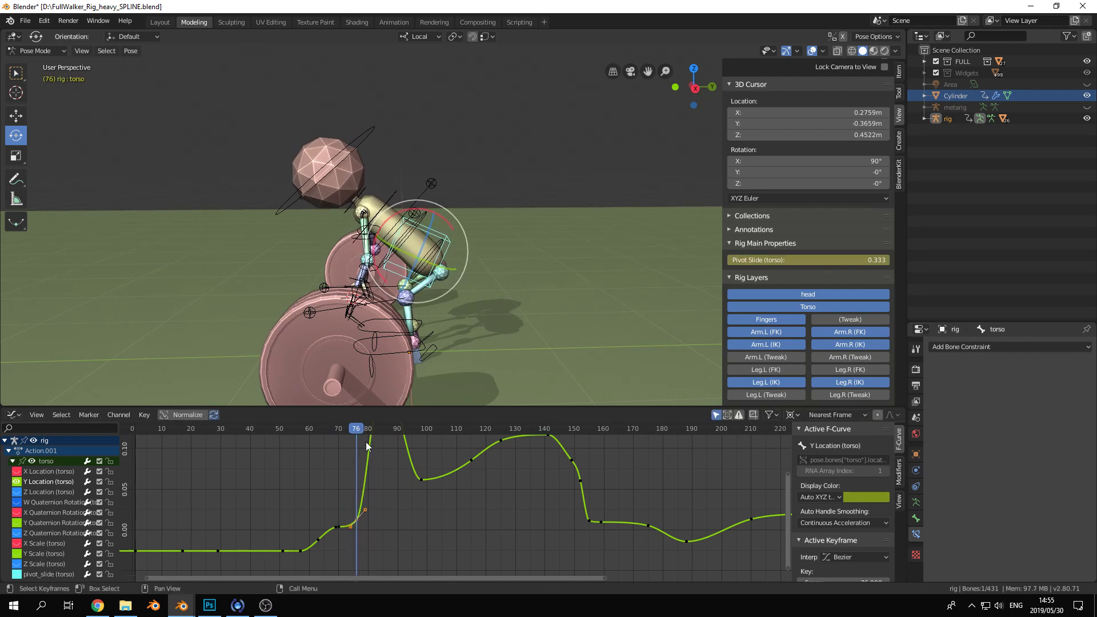
# Review the torso motion up to frame 158 and lower the frame 141 keyframe on the Y Location curve slightly
pyautogui.moveTo(355, 428); pyautogui.dragTo(595, 435)
pyautogui.moveTo(565, 480); pyautogui.dragTo(572, 477, button='middle')
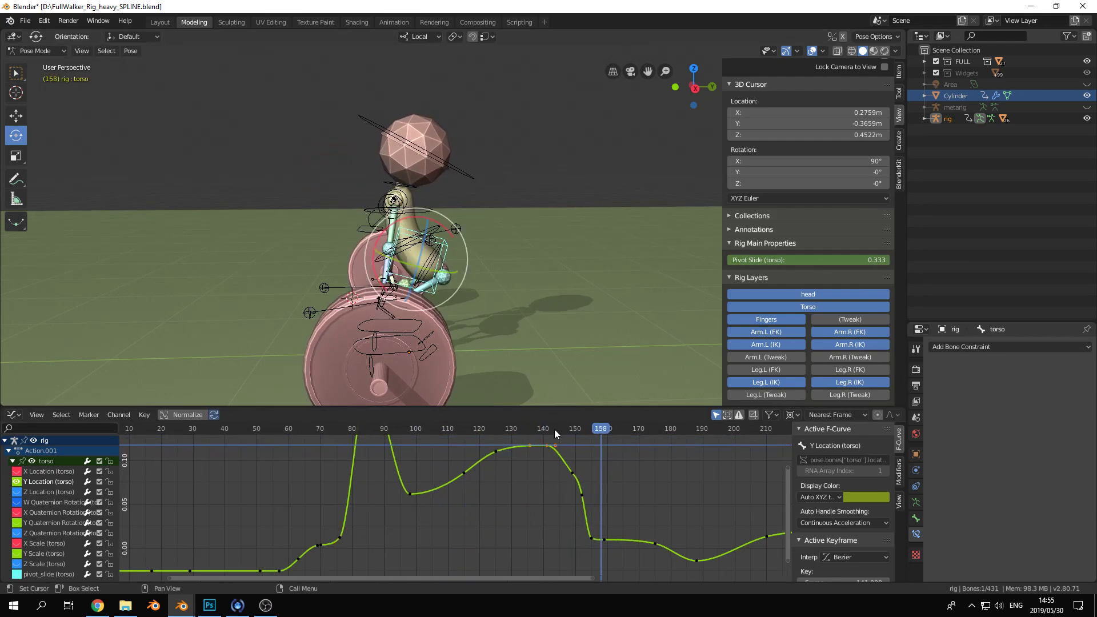
pyautogui.moveTo(553, 435); pyautogui.dragTo(545, 433)
pyautogui.press('g')
pyautogui.press('y')
pyautogui.press('y')
pyautogui.click(530, 443)
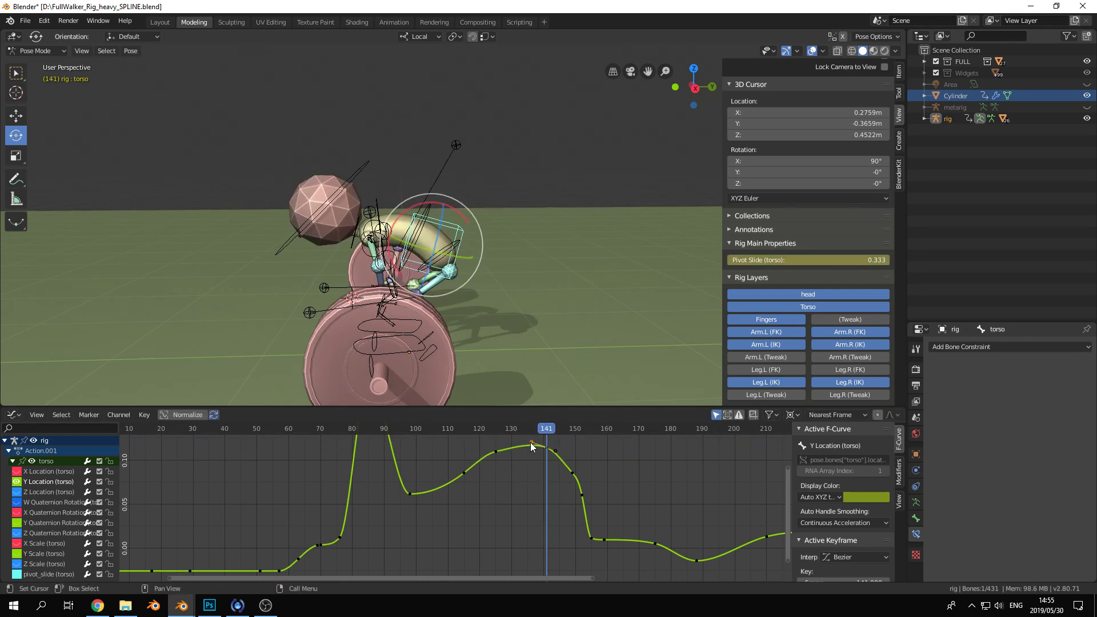
pyautogui.click(512, 447)
pyautogui.hotkey('ctrl', 'z')
pyautogui.press('g')
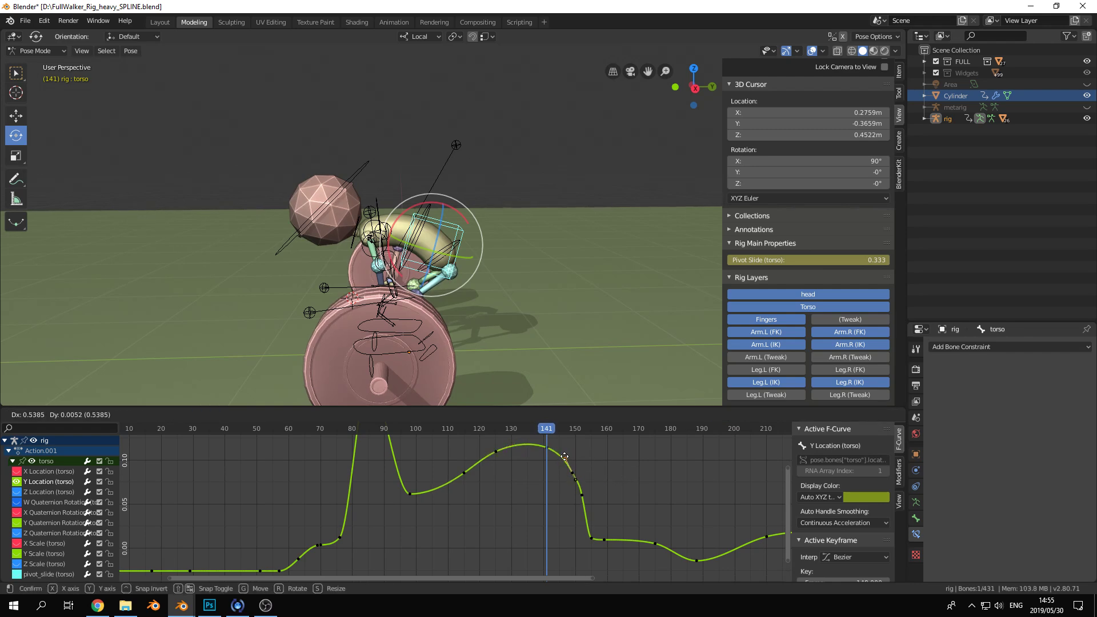
pyautogui.hotkey('ctrl', 'z')
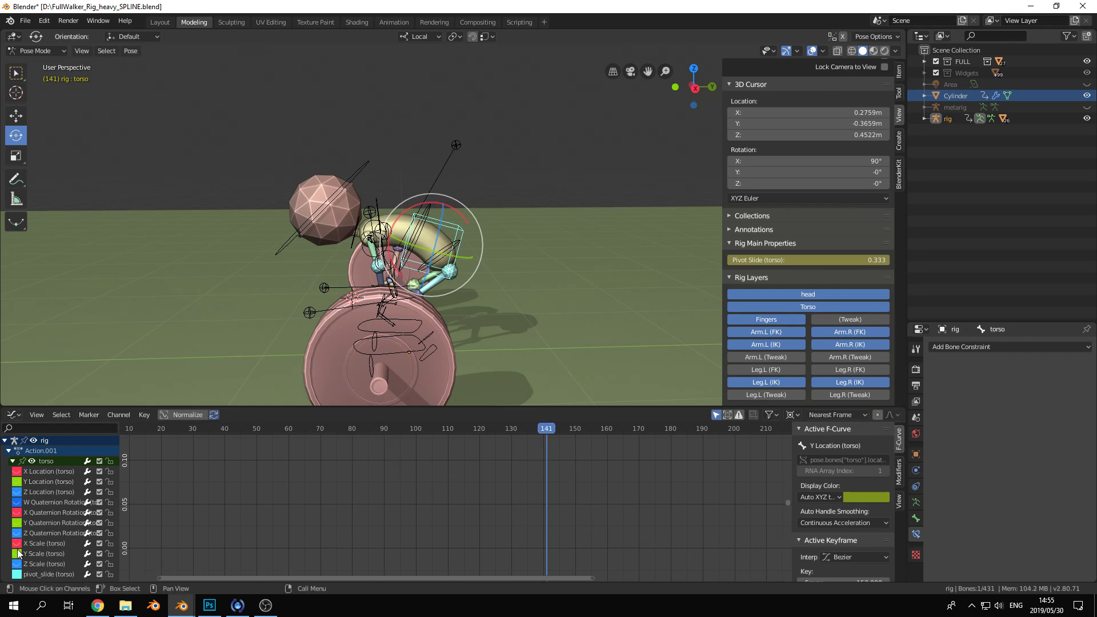
# Lower the torso's Y Location keyframe at frame 152 to about 0.04, soften the frame 155 keyframe and check through frame 204
pyautogui.click(17, 482)
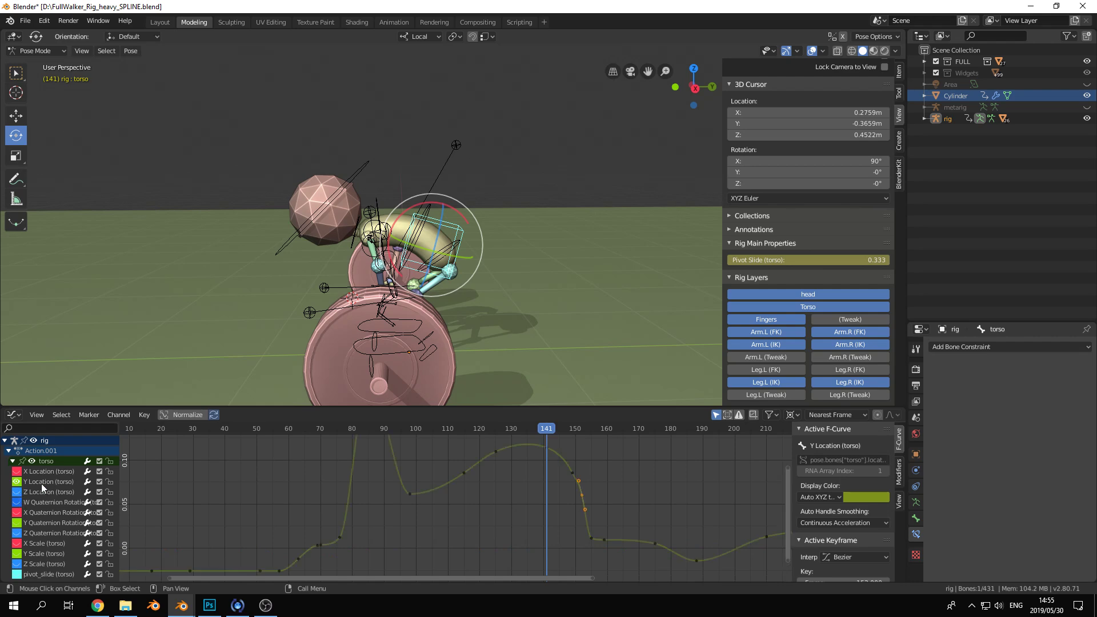
pyautogui.press('g')
pyautogui.press('y')
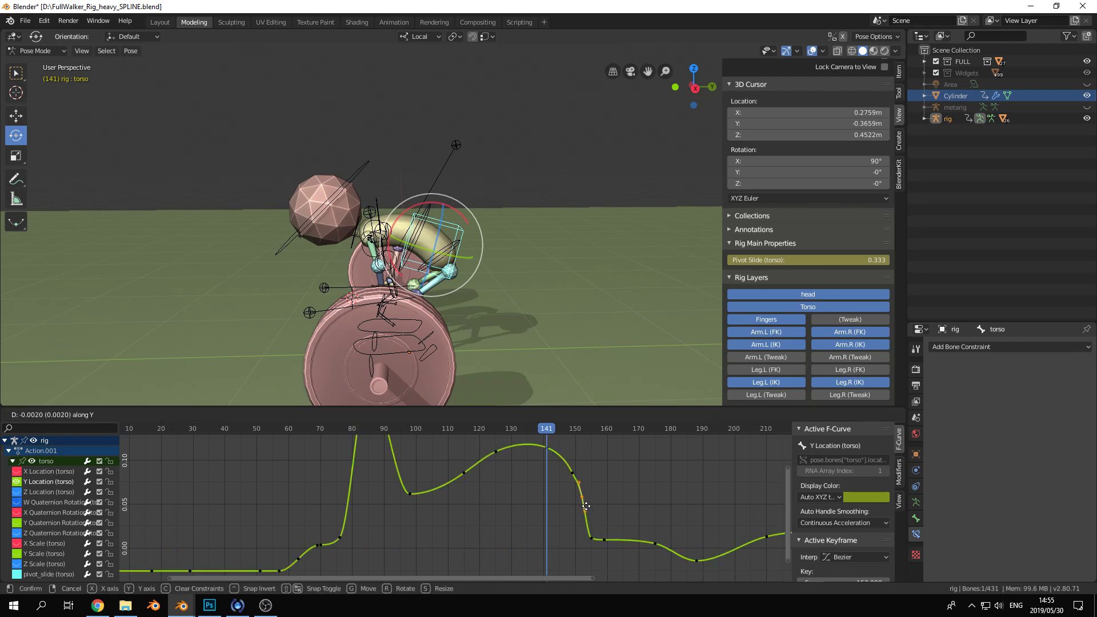
pyautogui.click(592, 518)
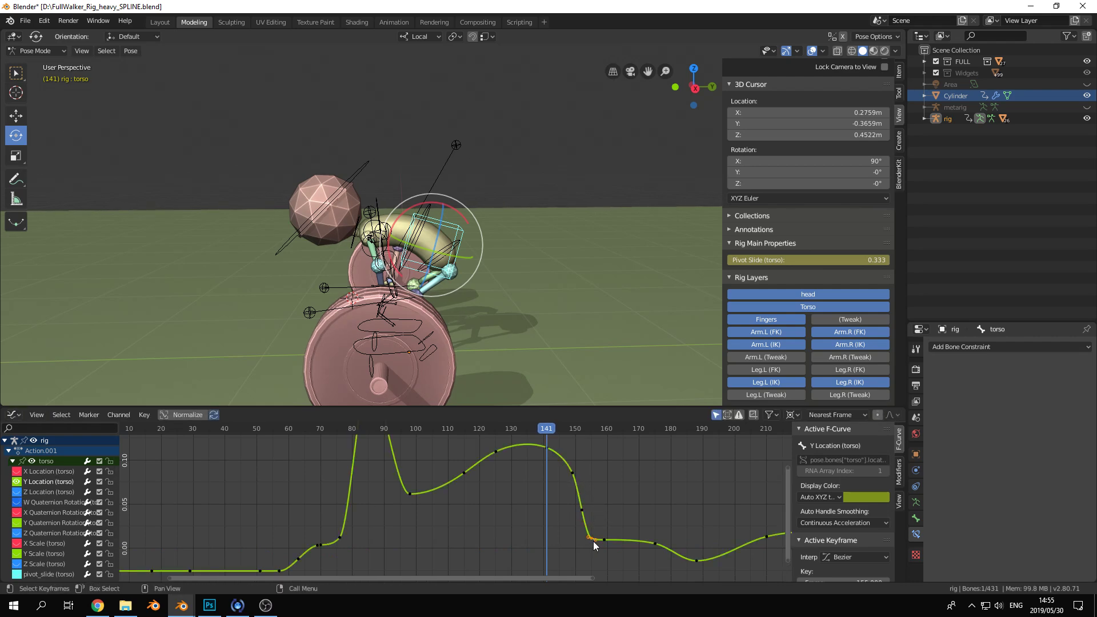
pyautogui.click(594, 544)
pyautogui.moveTo(503, 434); pyautogui.dragTo(747, 475)
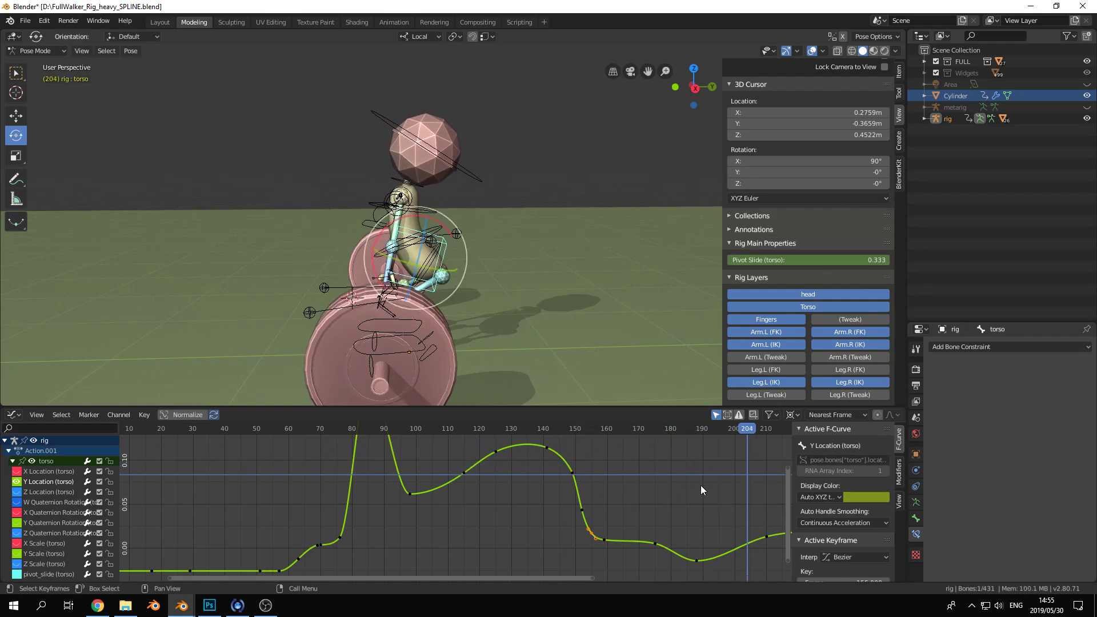
# Scrub through the lift from the front, frame the torso's whole Y Location curve, and play the animation from the beginning
pyautogui.scroll(-4, 698, 490)
pyautogui.scroll(1, 457, 514)
pyautogui.moveTo(348, 434)
pyautogui.mouseDown()
pyautogui.moveTo(217, 433)
pyautogui.moveTo(376, 444)
pyautogui.moveTo(330, 441)
pyautogui.moveTo(352, 441)
pyautogui.mouseUp()
pyautogui.moveTo(399, 228); pyautogui.dragTo(436, 399, button='middle')
pyautogui.moveTo(352, 430); pyautogui.dragTo(413, 459)
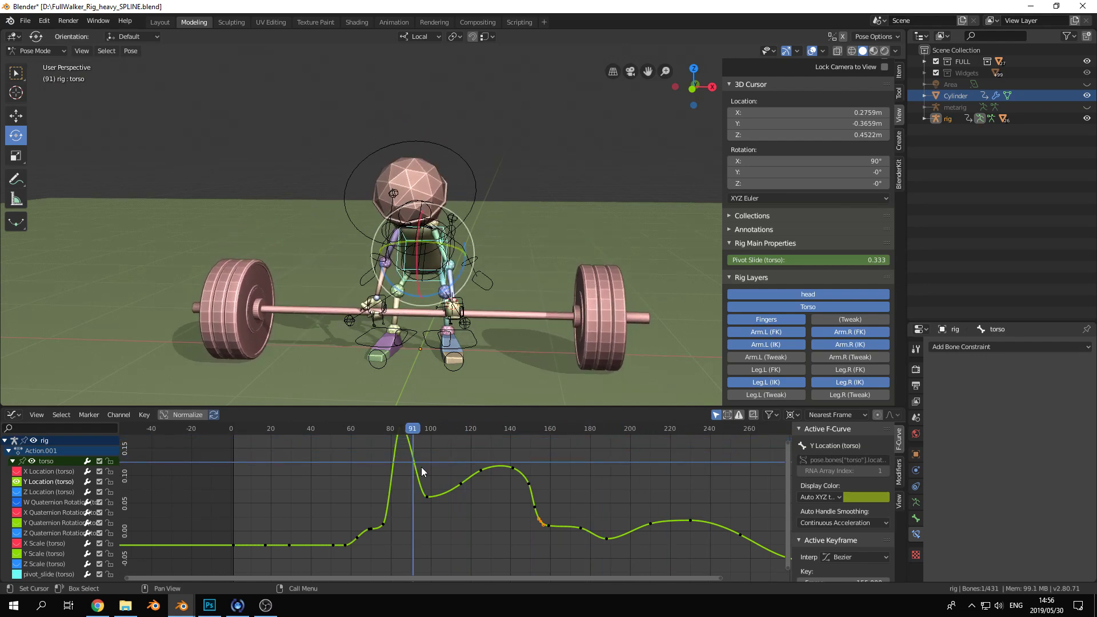
pyautogui.press('Home')
pyautogui.moveTo(448, 437); pyautogui.dragTo(305, 428)
pyautogui.press('space')
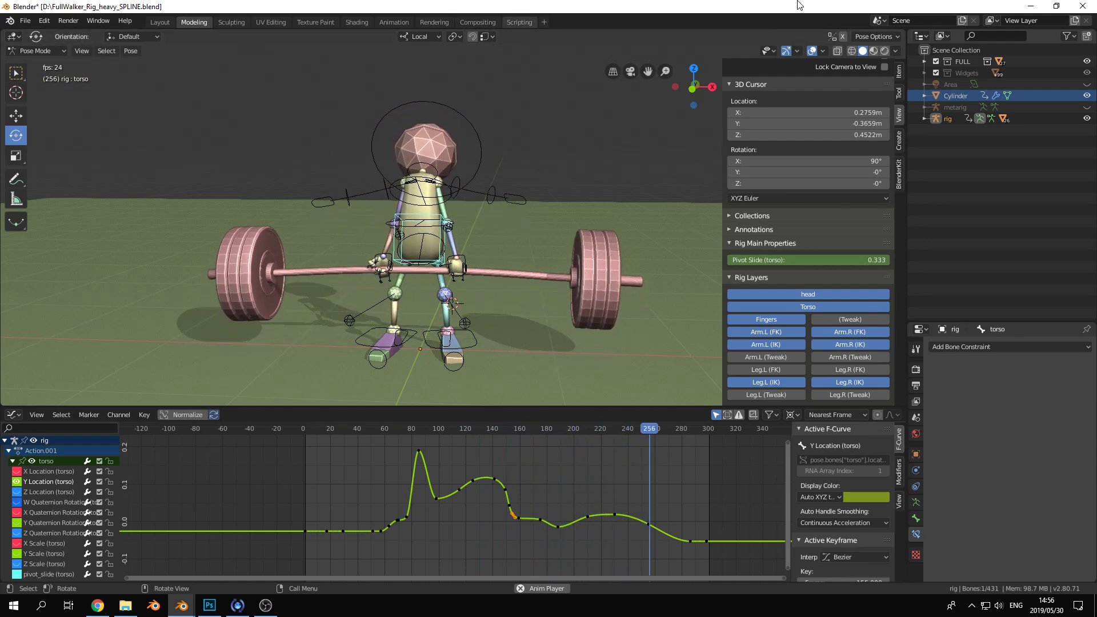
# Hide the viewport overlays and the sidebar, and replay the animation from the beginning, stopping at frame 174
pyautogui.click(811, 51)
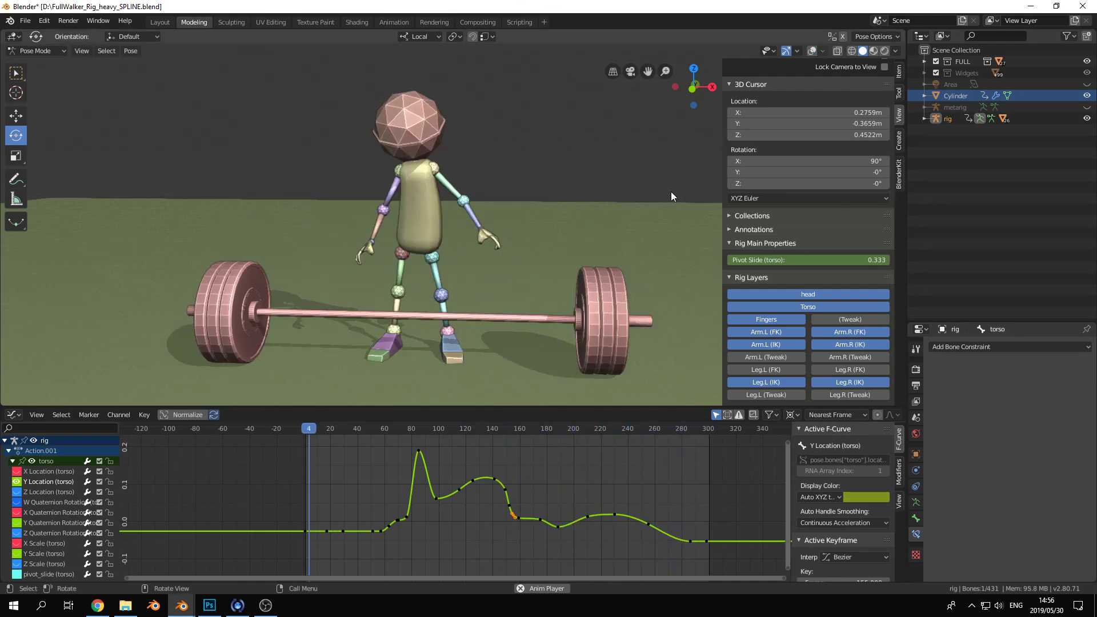
pyautogui.press('n')
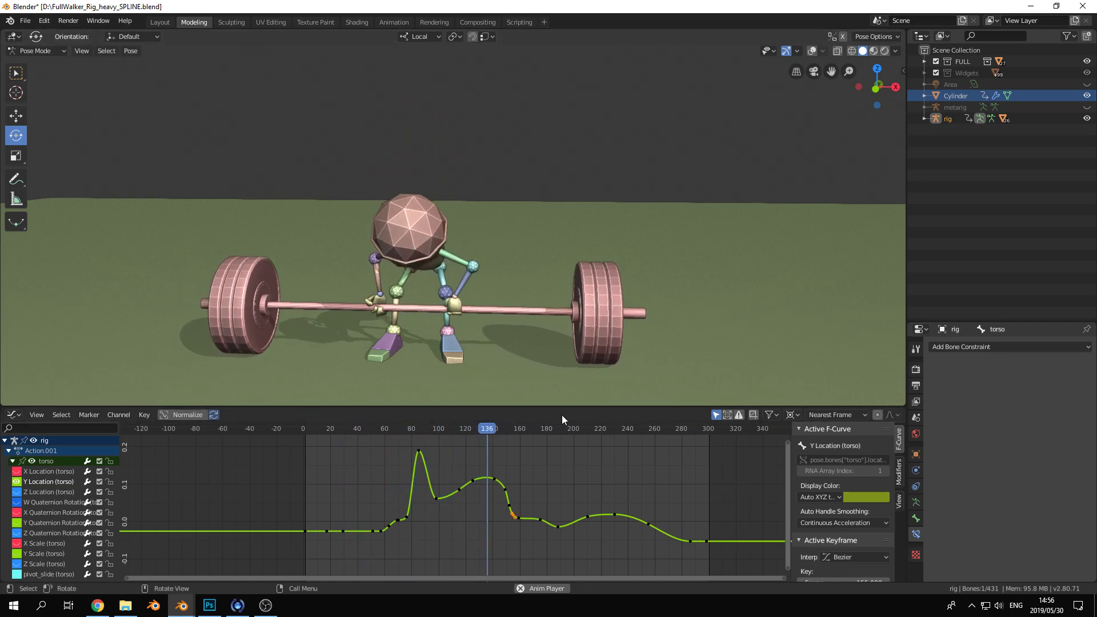
pyautogui.press('space')
pyautogui.moveTo(497, 430); pyautogui.dragTo(304, 400)
pyautogui.press('space')
pyautogui.moveTo(534, 175); pyautogui.dragTo(501, 166, button='middle')
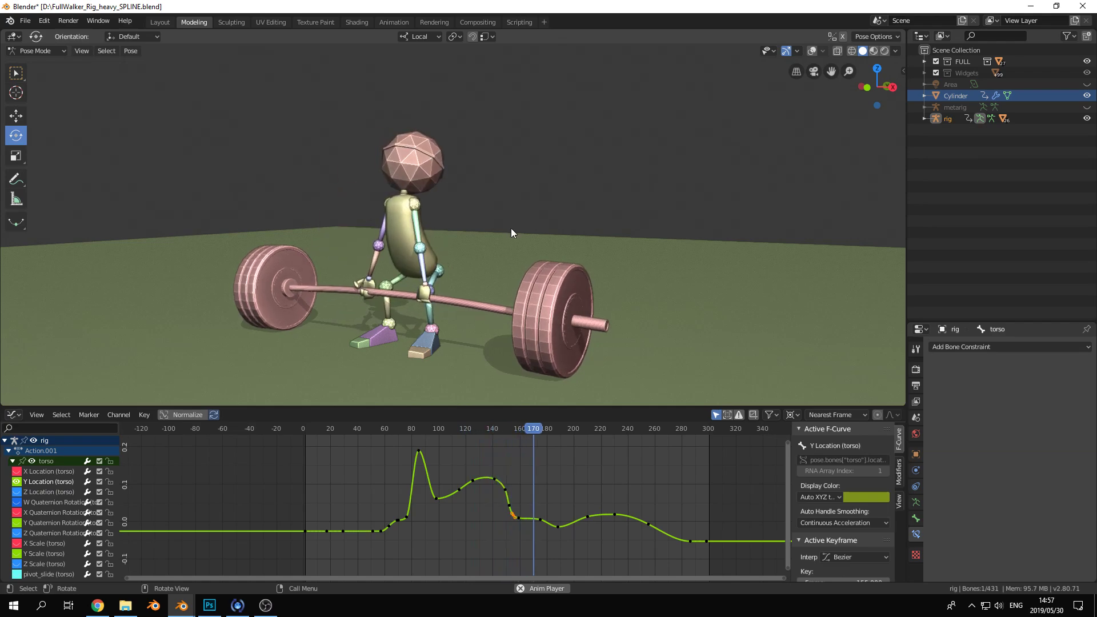
pyautogui.press('space')
pyautogui.moveTo(516, 277); pyautogui.dragTo(508, 275, button='middle')
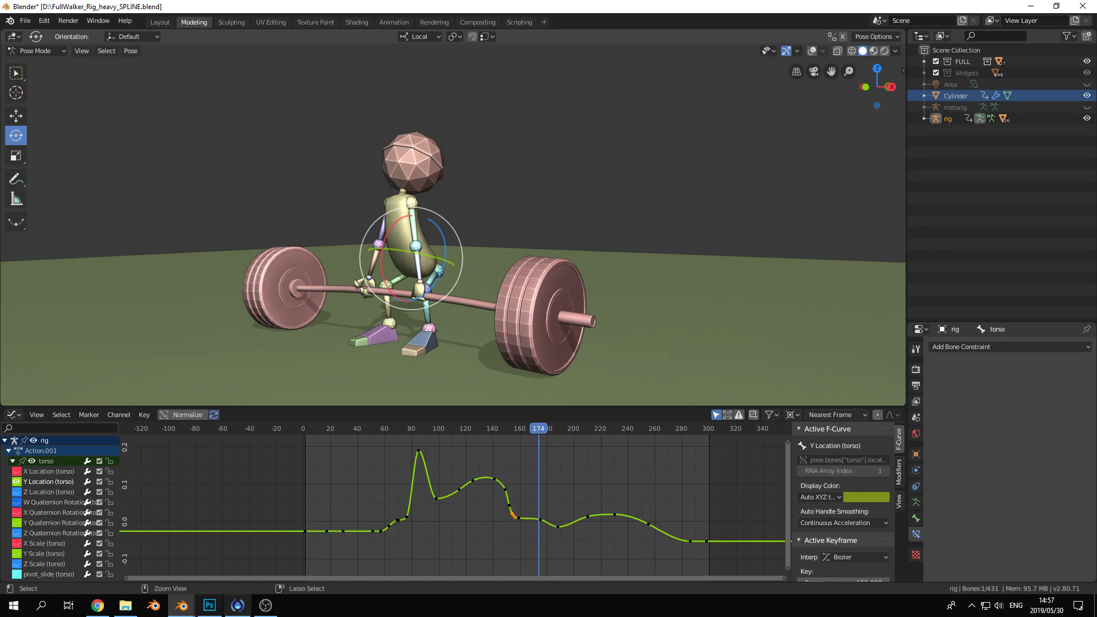
pyautogui.click(265, 605)
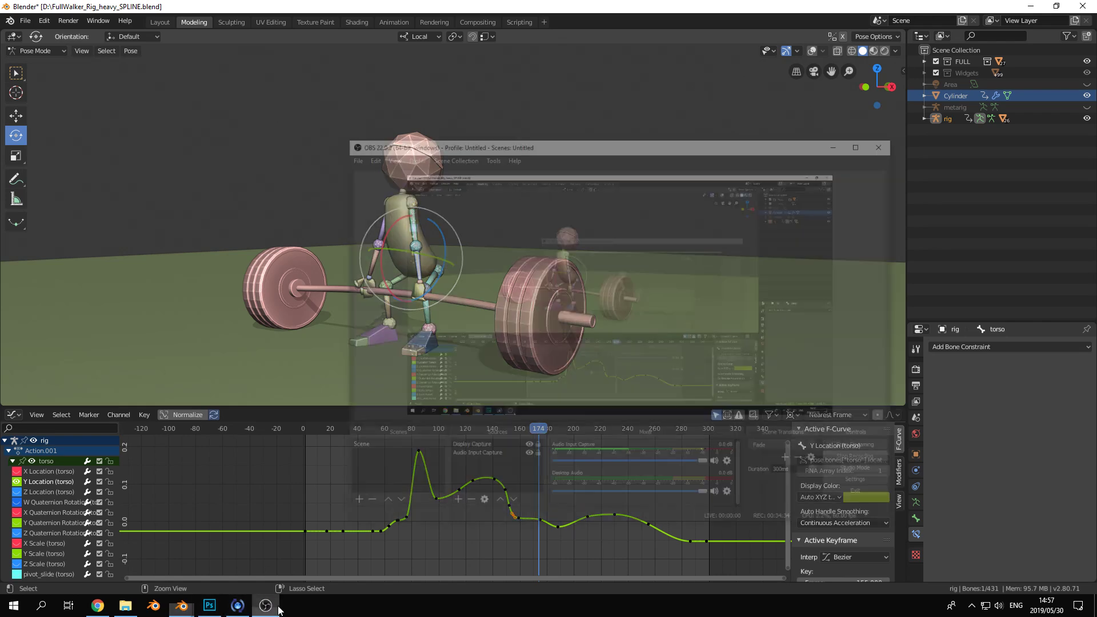